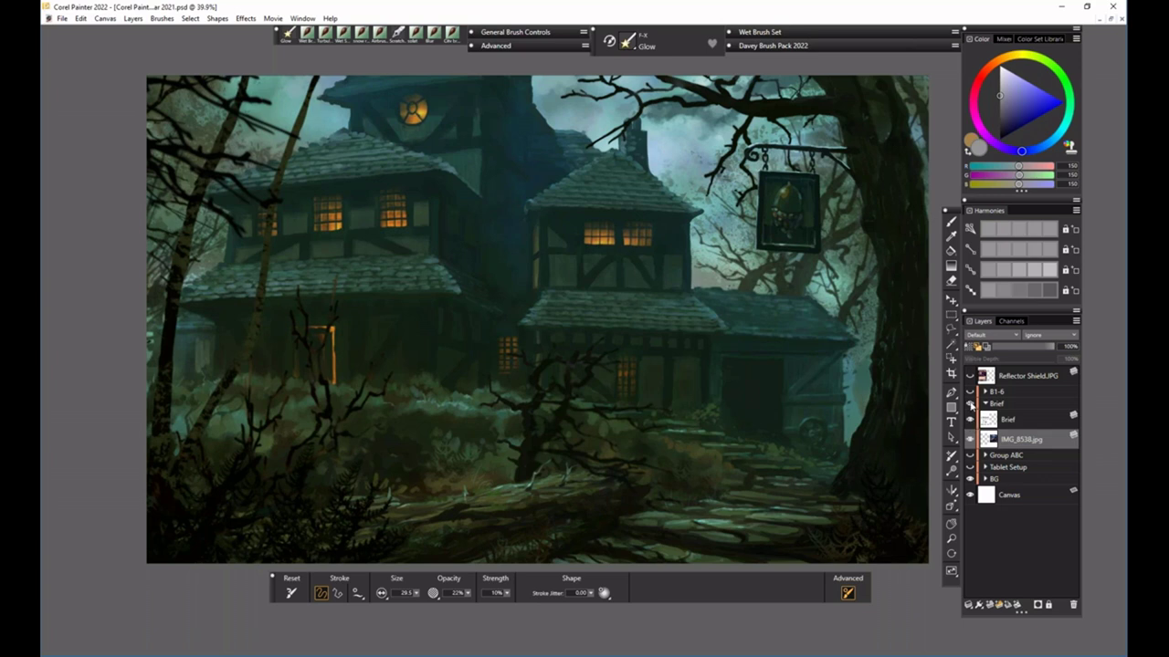
- Show the Brief group with the art description and hide its IMG_8538.jpg layer
{"action": "left_click", "coordinate": [970, 420]}
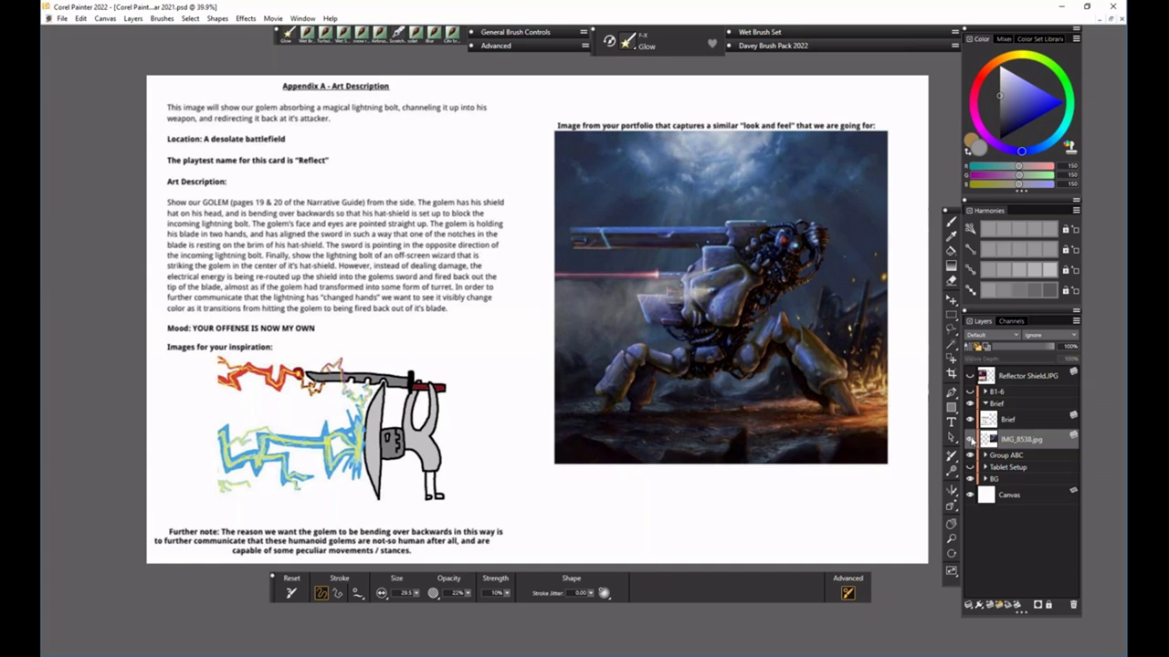
{"action": "left_click", "coordinate": [970, 440]}
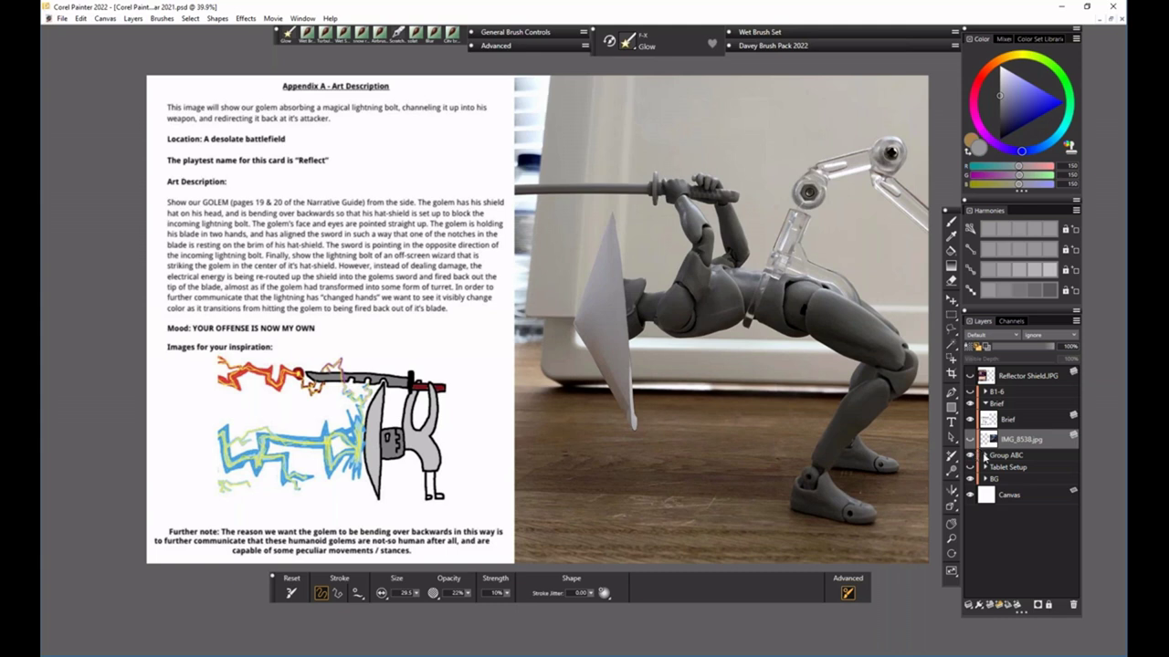
- Expand Group ABC and compare the pose photos on layers A, B and C, leaving B visible and A hidden
{"action": "left_click", "coordinate": [985, 455]}
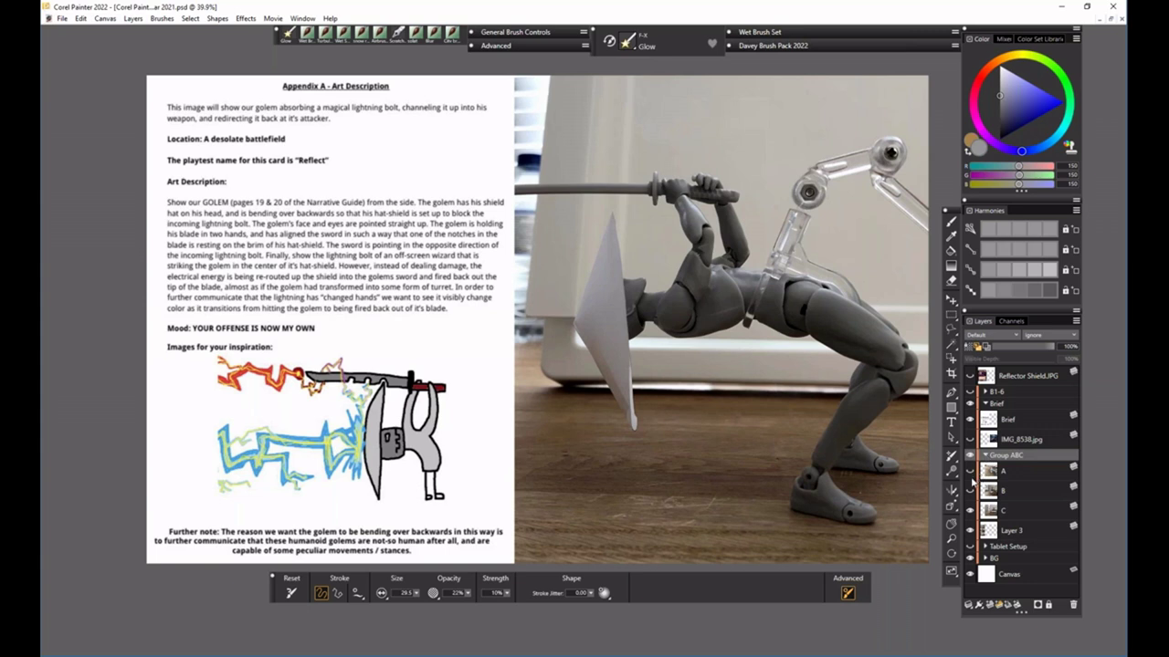
{"action": "left_click", "coordinate": [972, 491]}
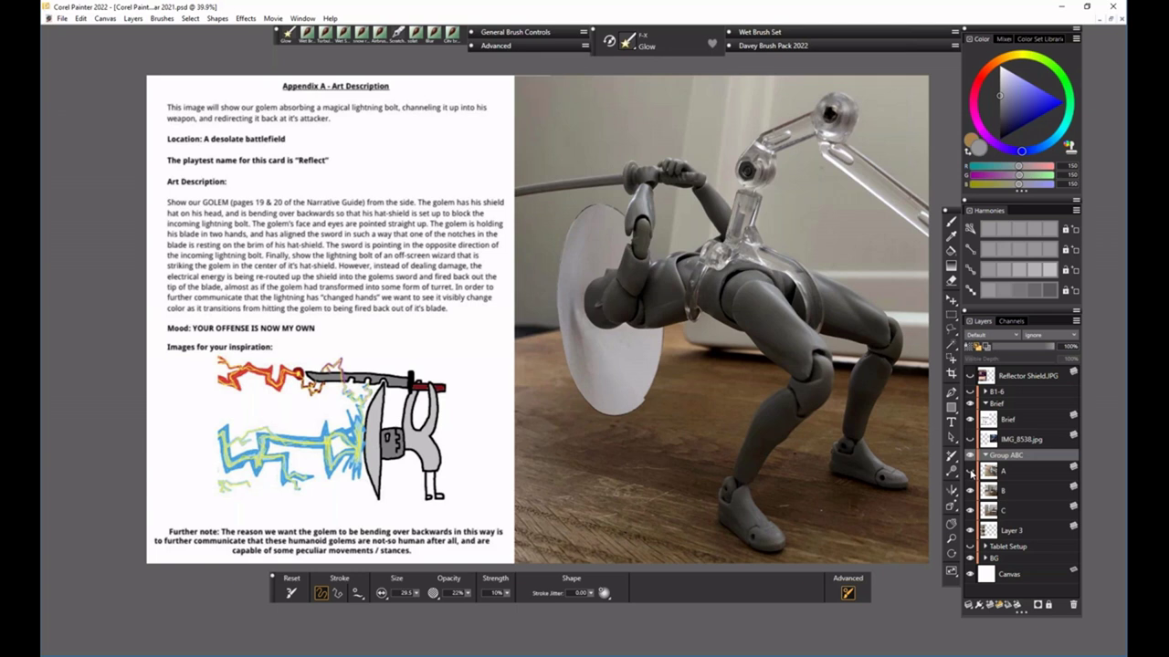
{"action": "left_click", "coordinate": [971, 471]}
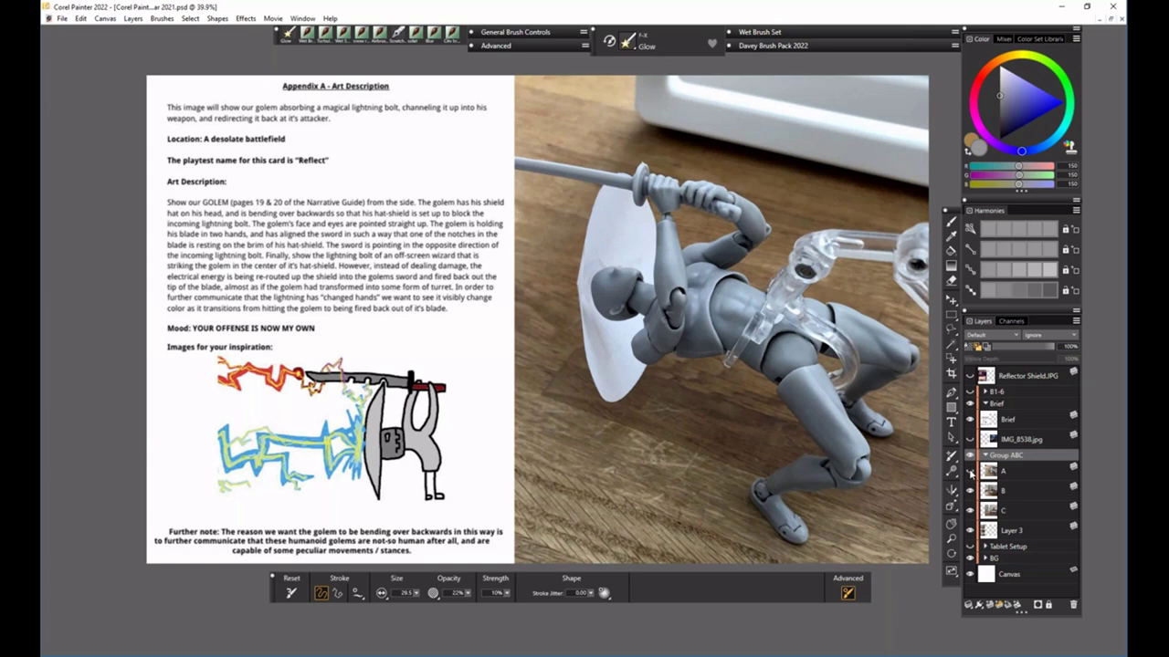
{"action": "left_click", "coordinate": [970, 472]}
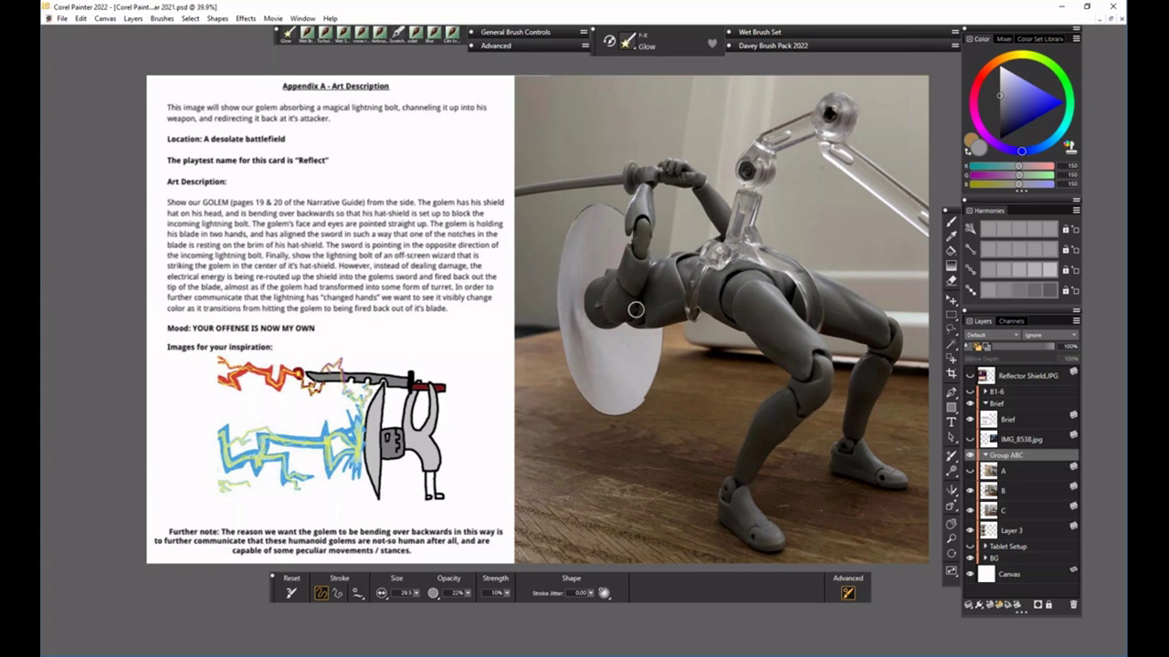
{"action": "left_click", "coordinate": [970, 473]}
{"action": "left_click", "coordinate": [970, 473]}
{"action": "left_click", "coordinate": [970, 492]}
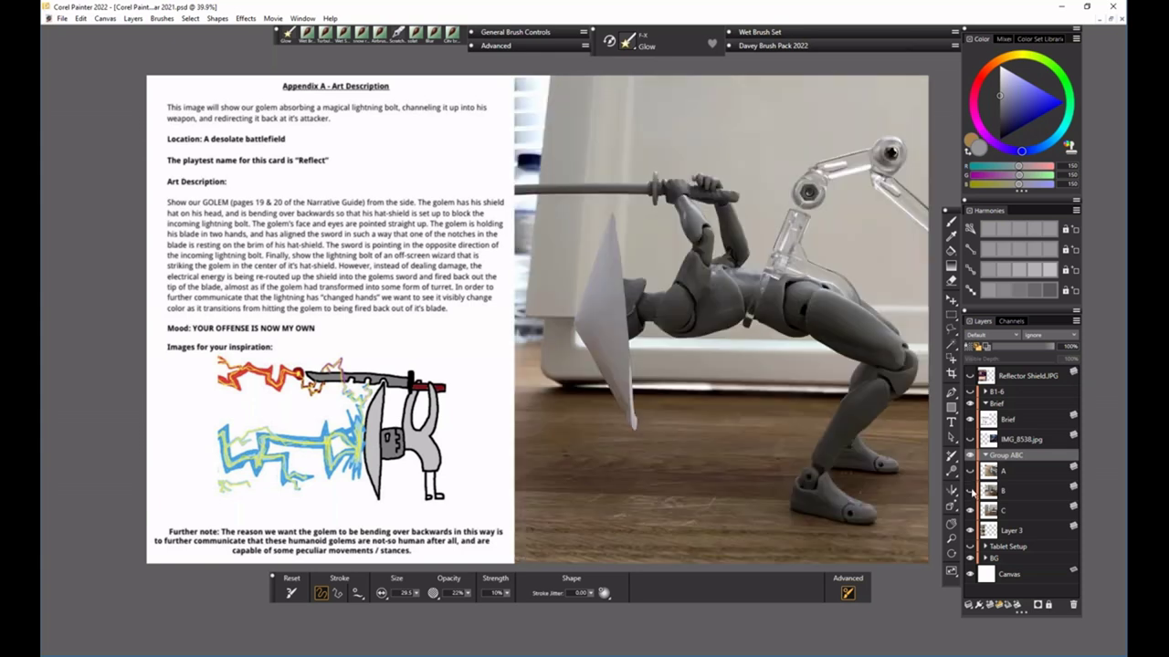
{"action": "left_click", "coordinate": [971, 491]}
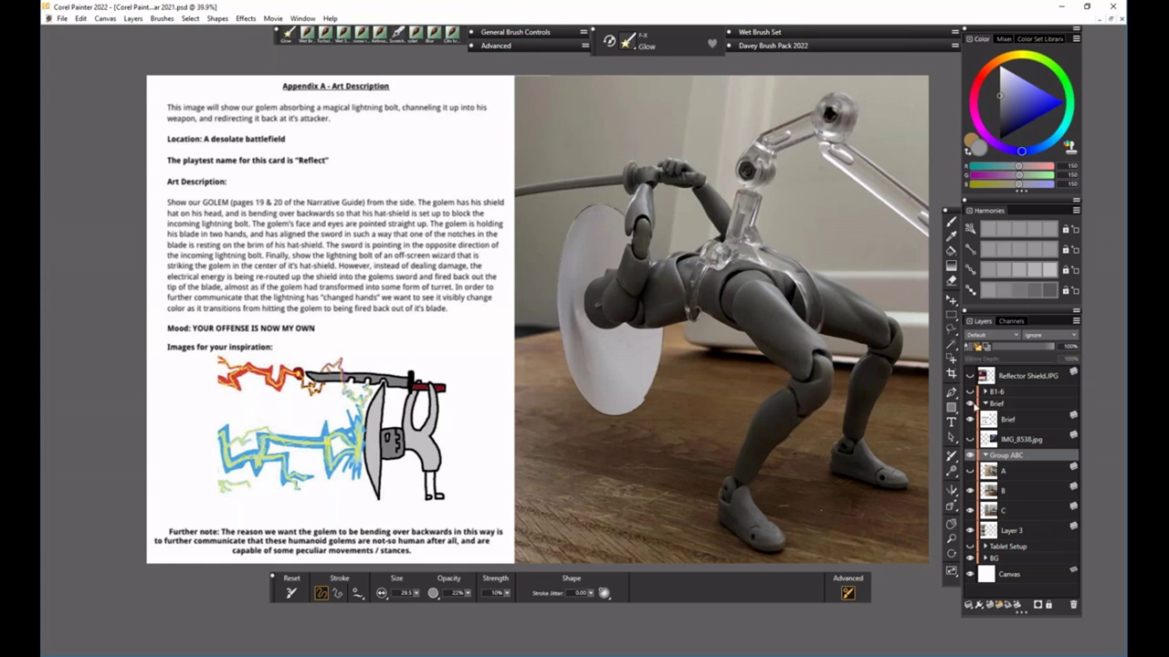
- Hide the Brief group, show the B1-6 group and expand it to list its layers
{"action": "left_click", "coordinate": [971, 419]}
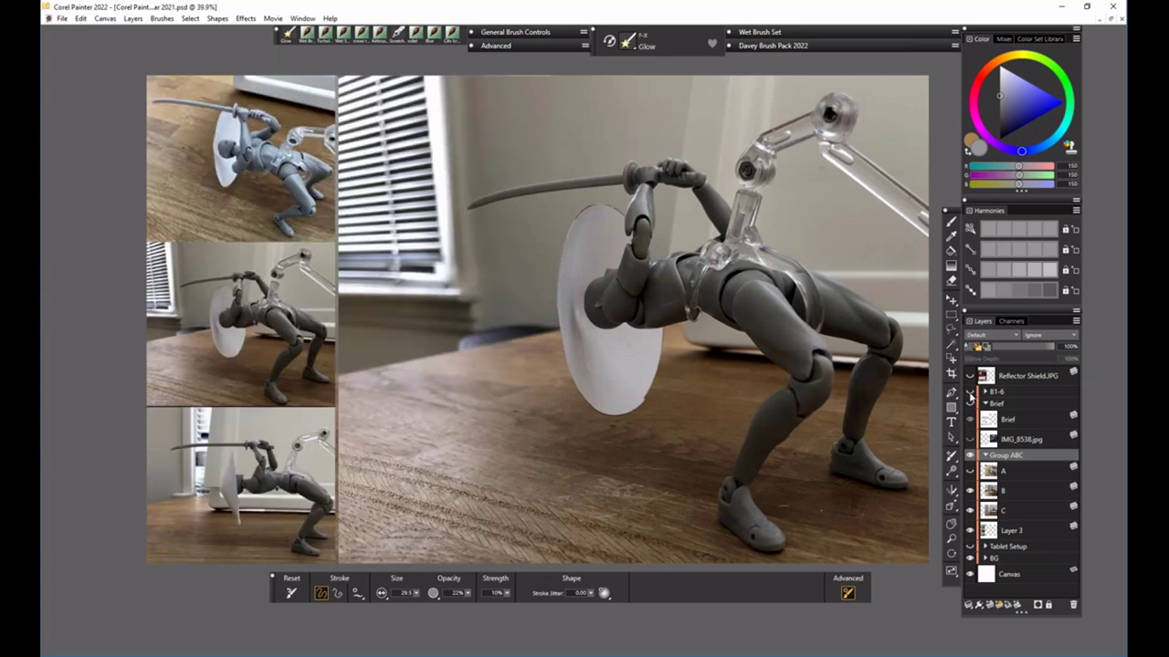
{"action": "left_click", "coordinate": [971, 391]}
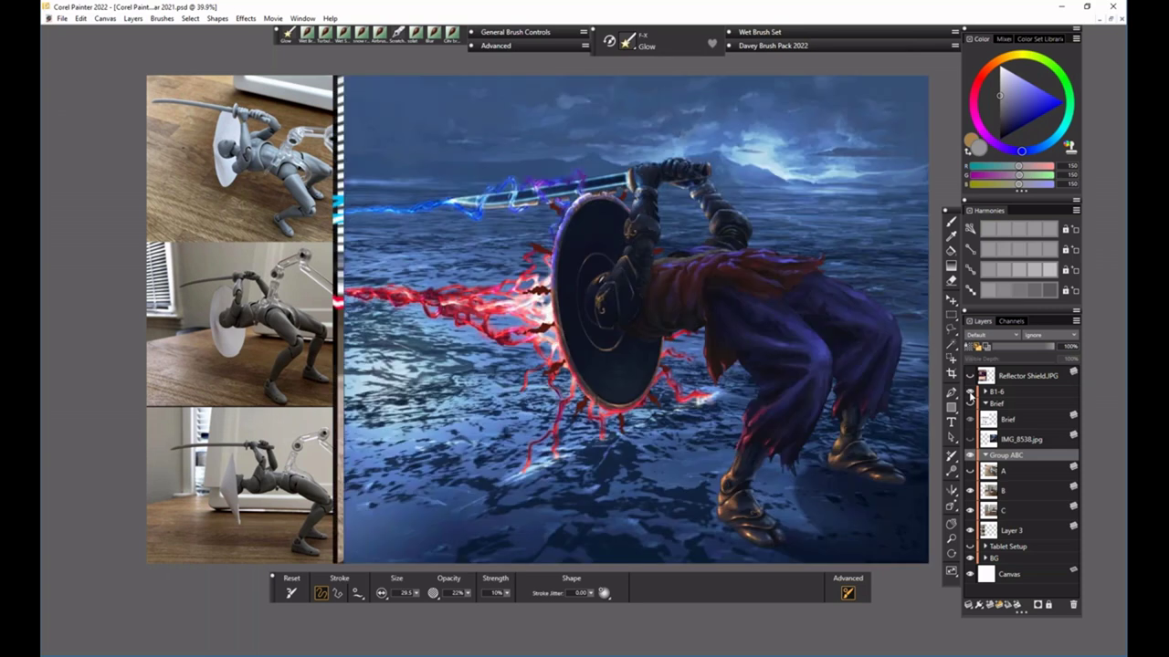
{"action": "left_click", "coordinate": [985, 403]}
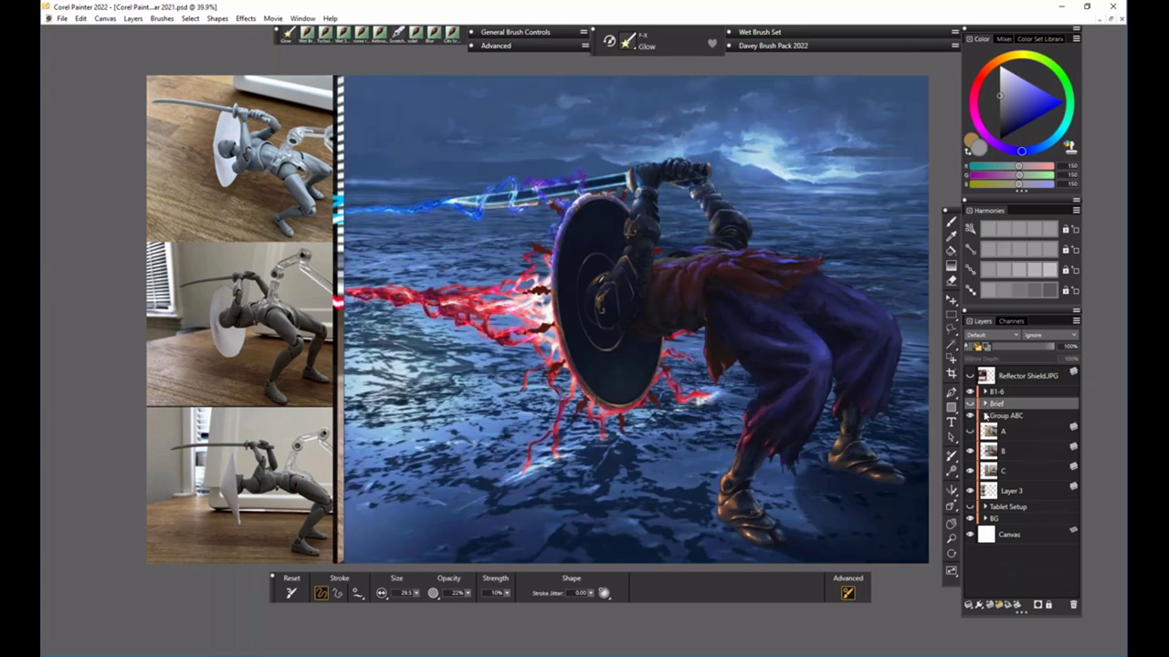
{"action": "left_click", "coordinate": [986, 404]}
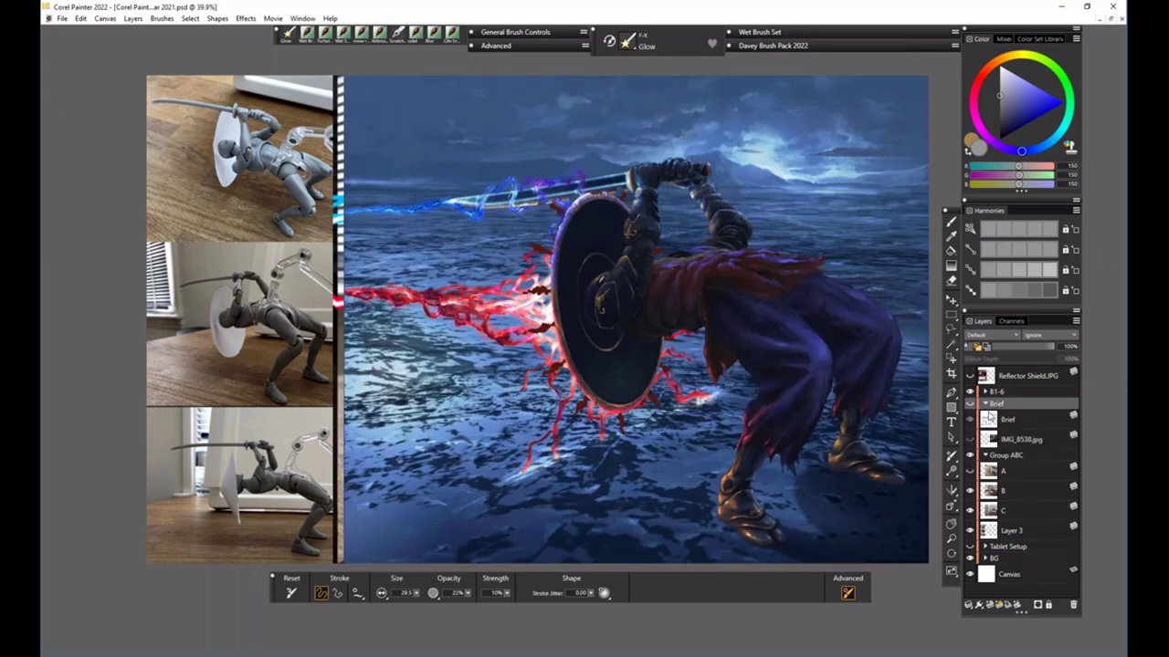
{"action": "left_click", "coordinate": [986, 392]}
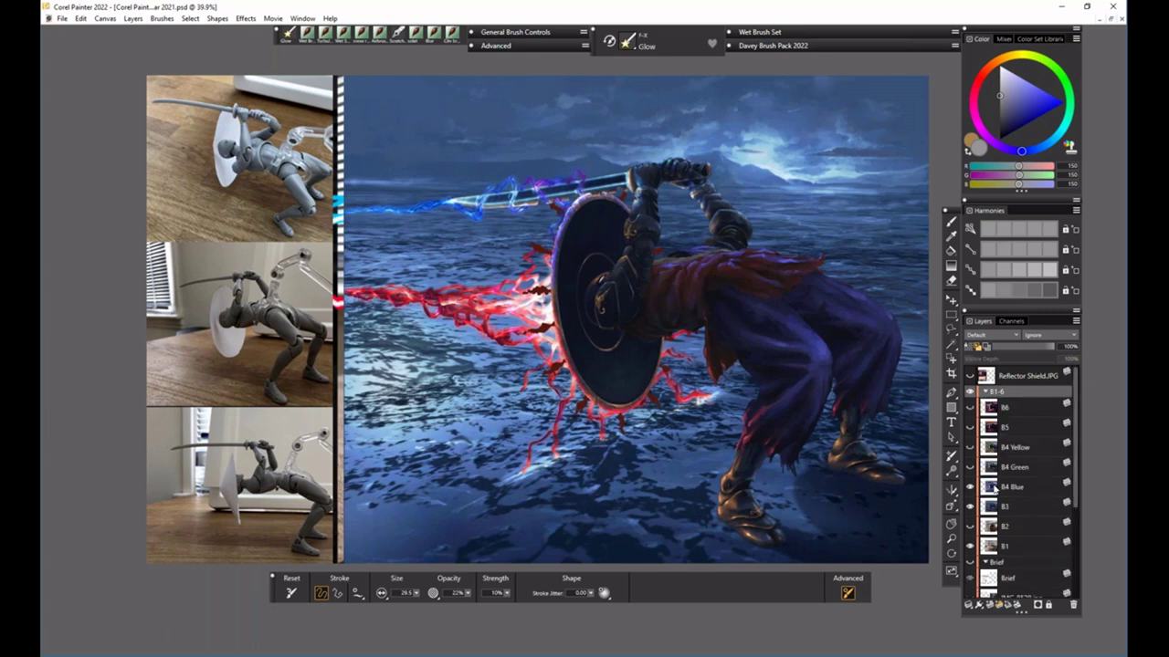
- Hide layers B4 Blue and B3 to view B1, and preview layers B2 and B3 one after the other
{"action": "left_click", "coordinate": [970, 487]}
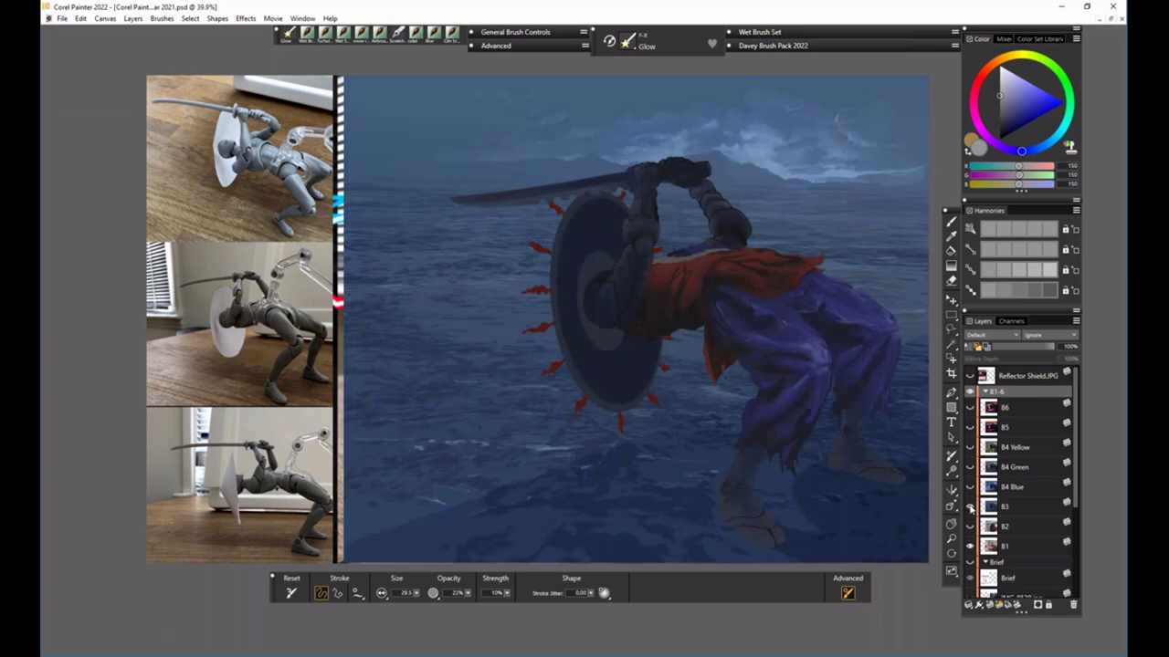
{"action": "left_click", "coordinate": [972, 508]}
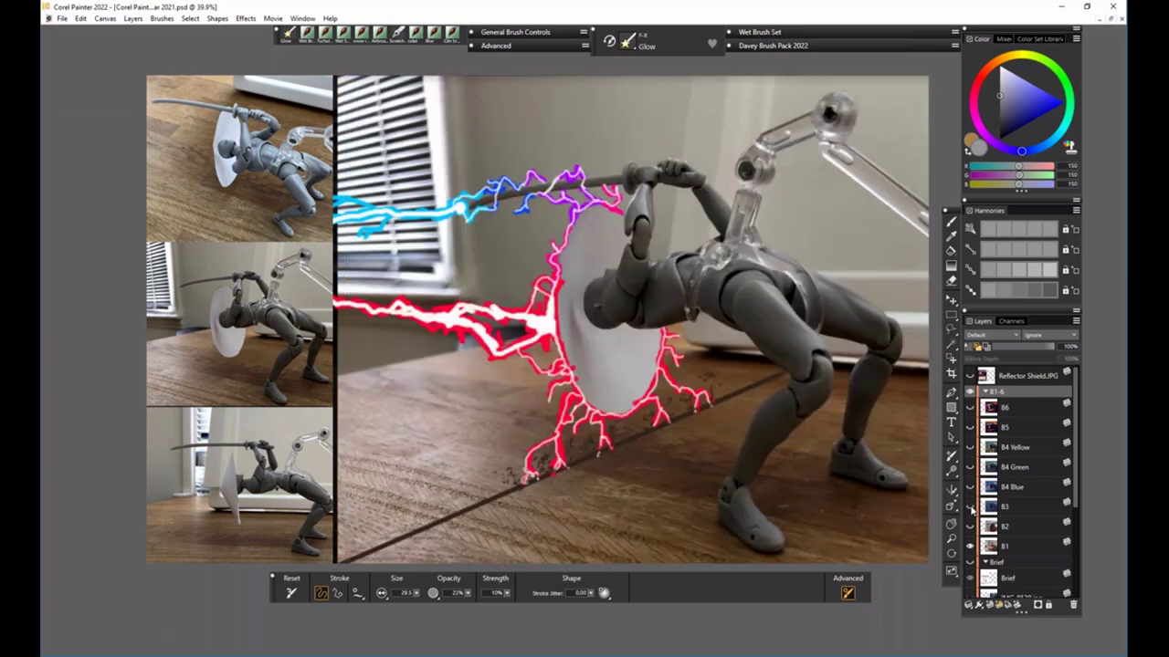
{"action": "left_click", "coordinate": [1014, 529]}
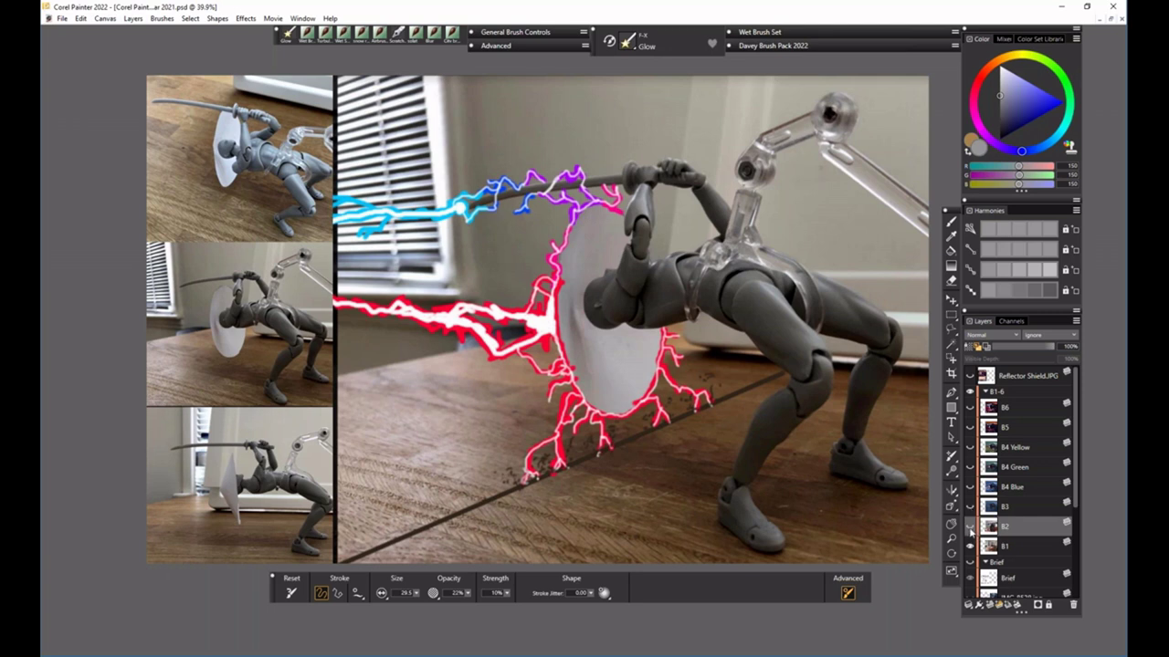
{"action": "left_click", "coordinate": [970, 526]}
{"action": "left_click", "coordinate": [971, 507]}
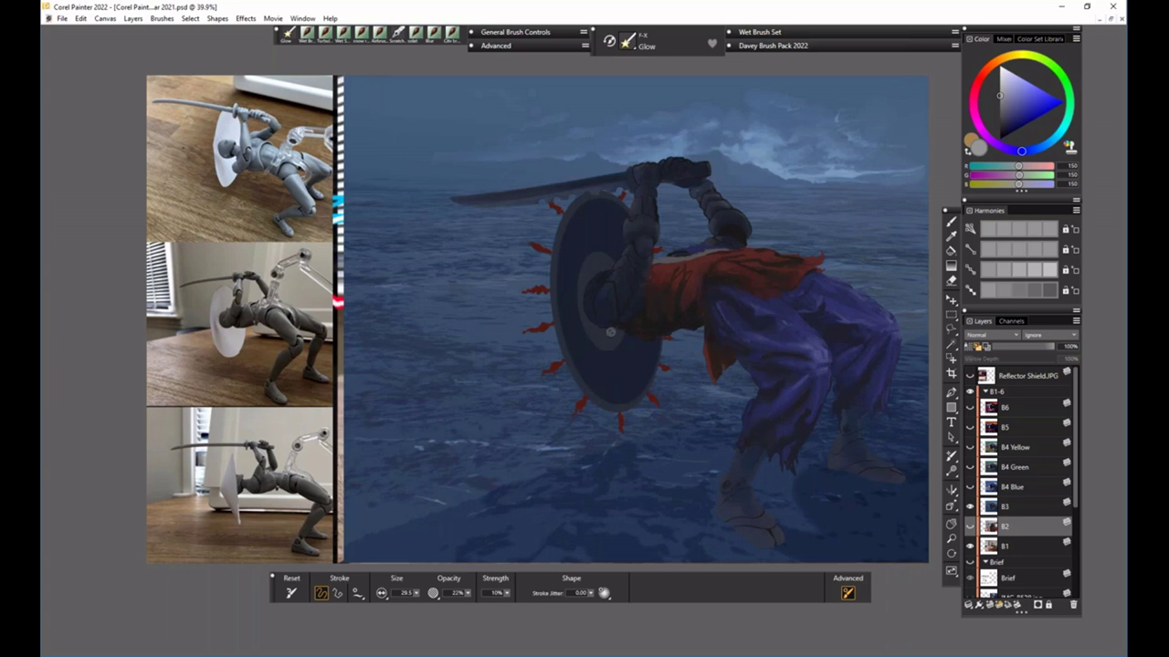
{"action": "left_click", "coordinate": [971, 507]}
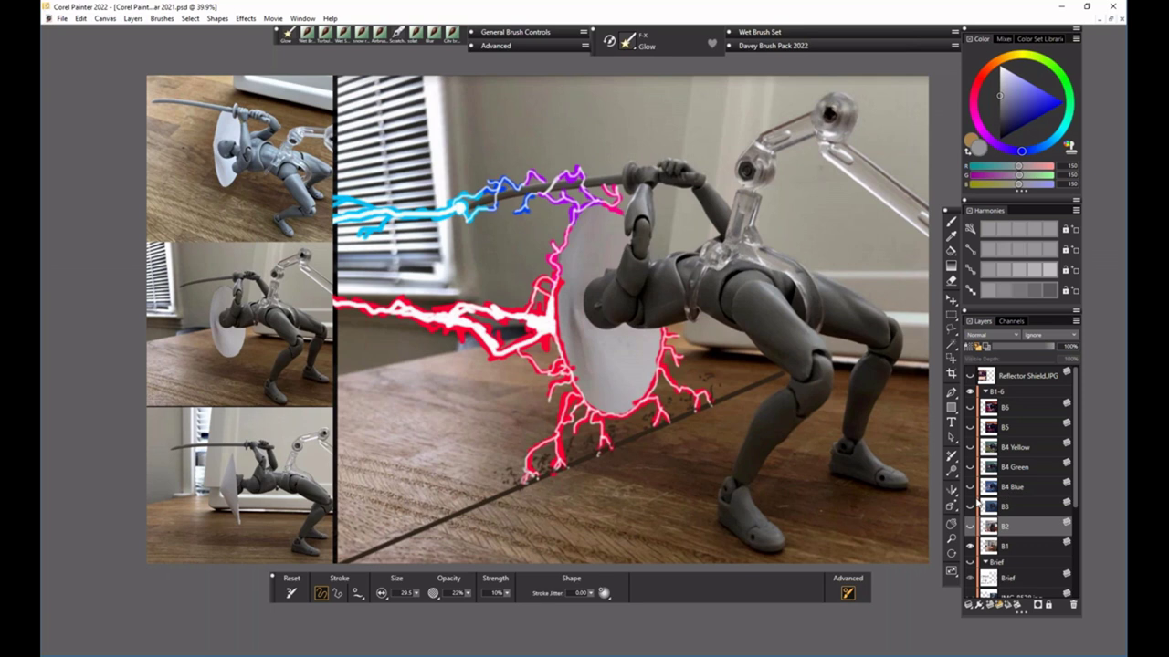
- Show layers B4 Blue, B4 Green, B4 Yellow and B5 in sequence, and select B5
{"action": "left_click", "coordinate": [971, 488]}
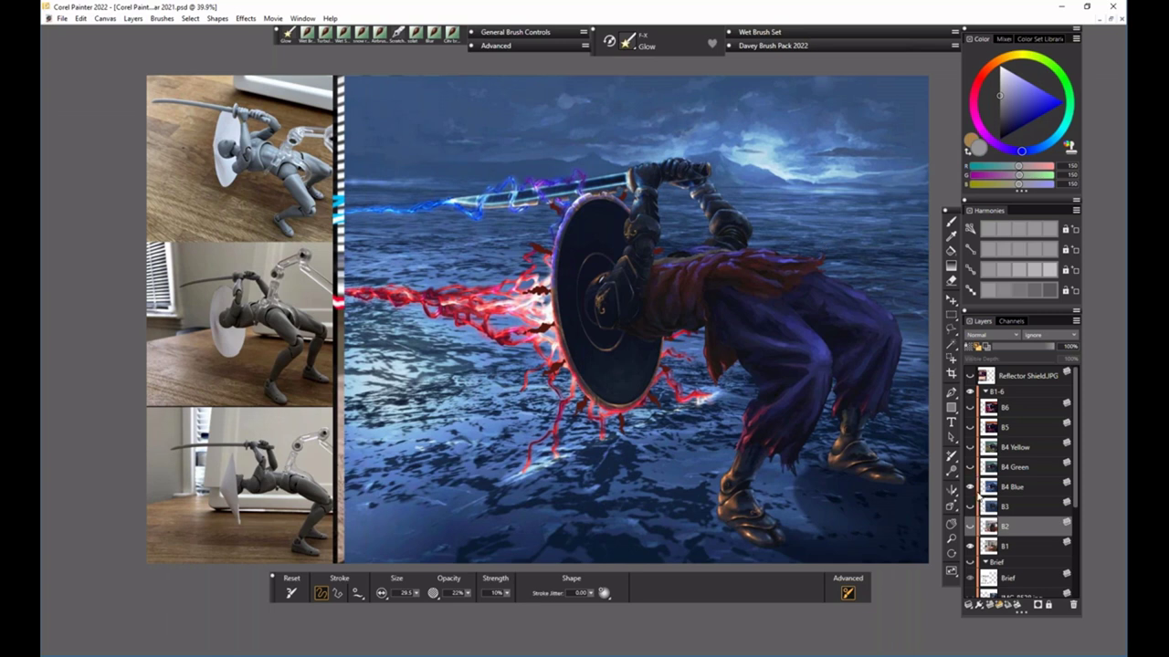
{"action": "left_click", "coordinate": [971, 467]}
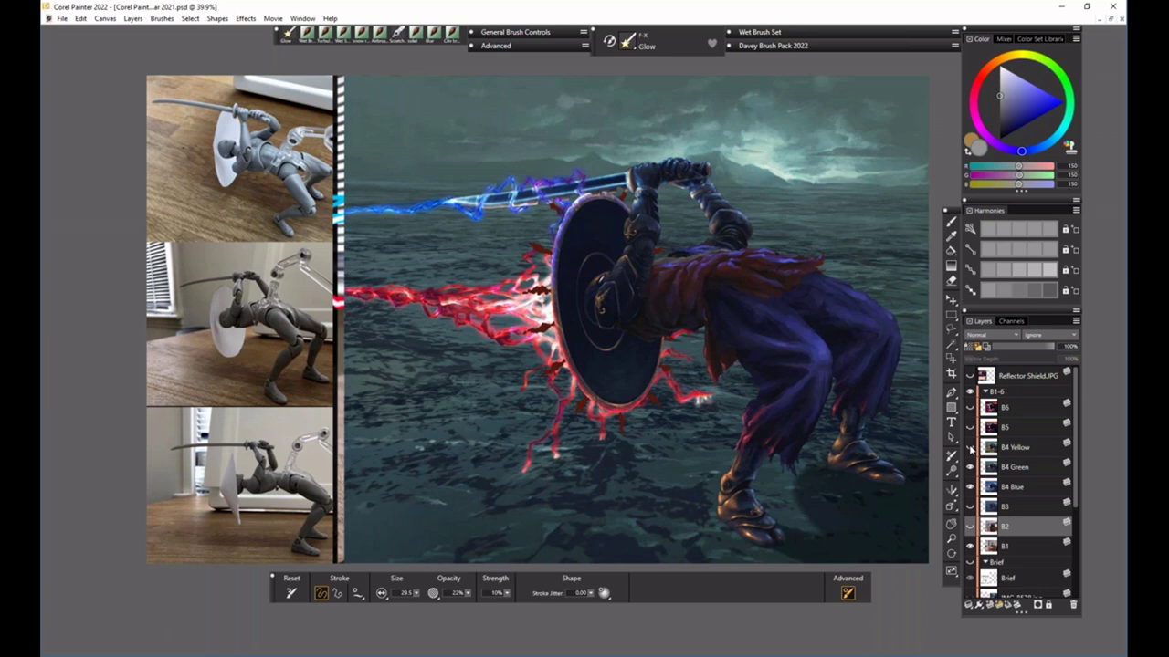
{"action": "left_click", "coordinate": [970, 447]}
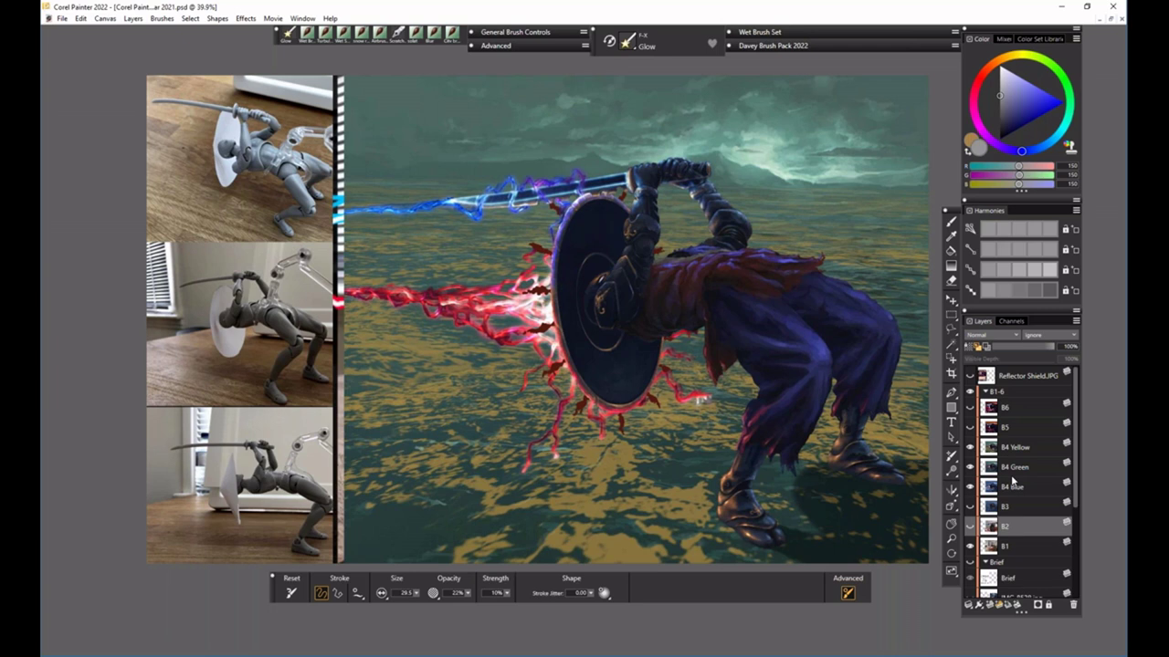
{"action": "left_click", "coordinate": [969, 428]}
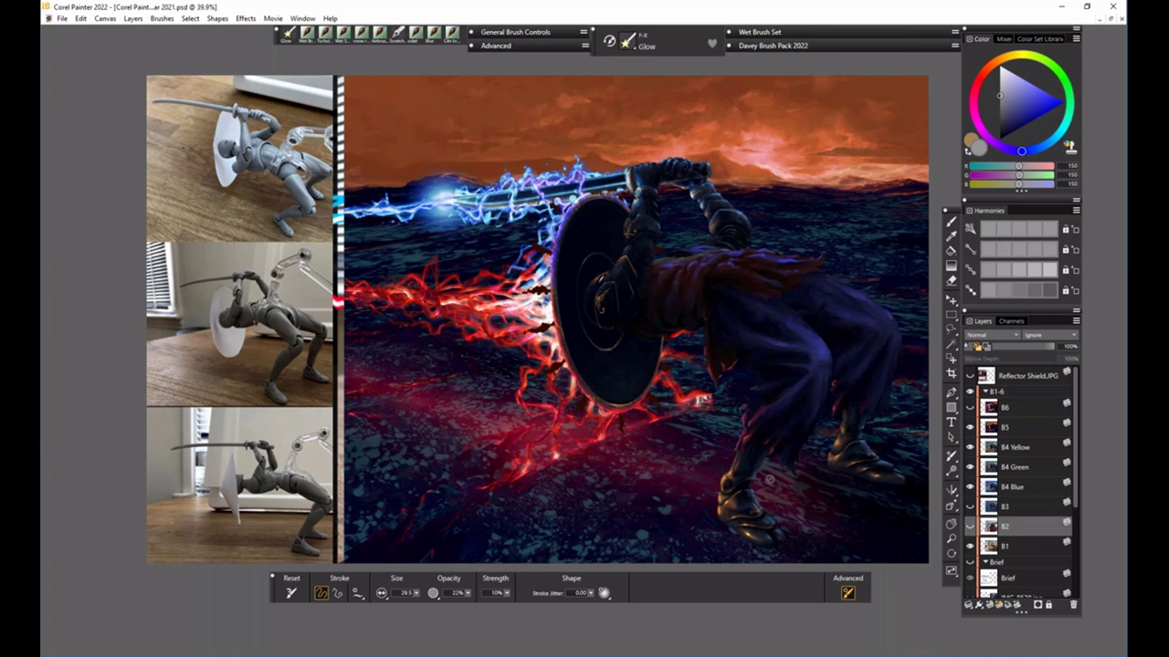
{"action": "left_click", "coordinate": [1017, 428]}
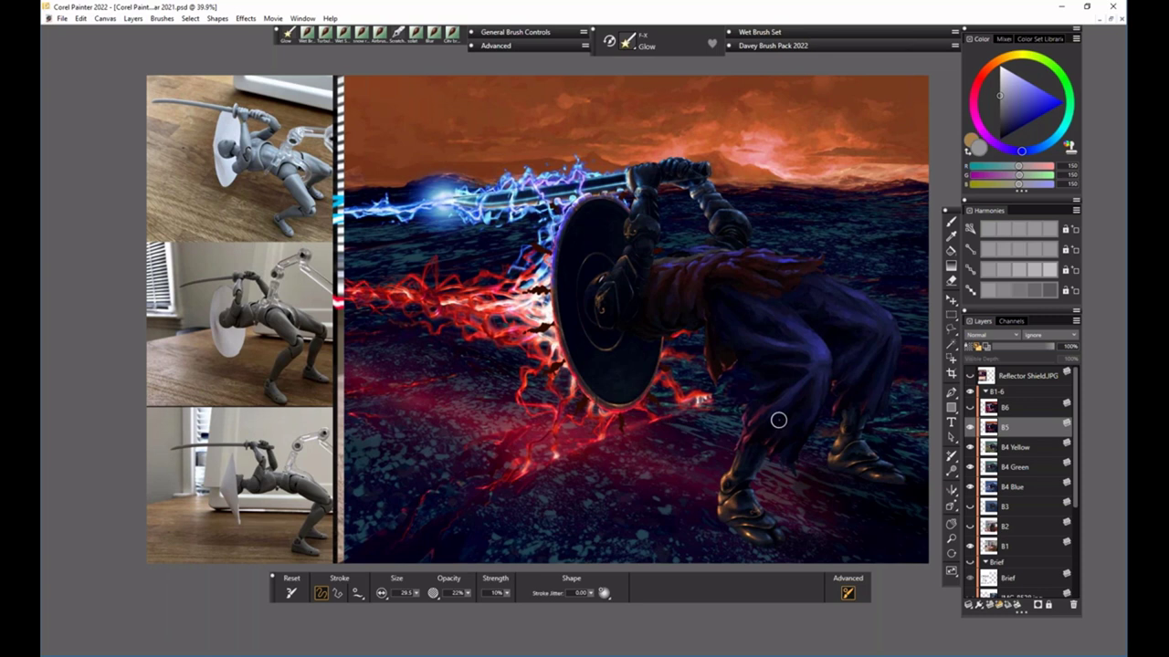
- Select layer B6, check the B5 version by toggling its visibility, and set the colour to a dark navy blue
{"action": "left_click", "coordinate": [1016, 411]}
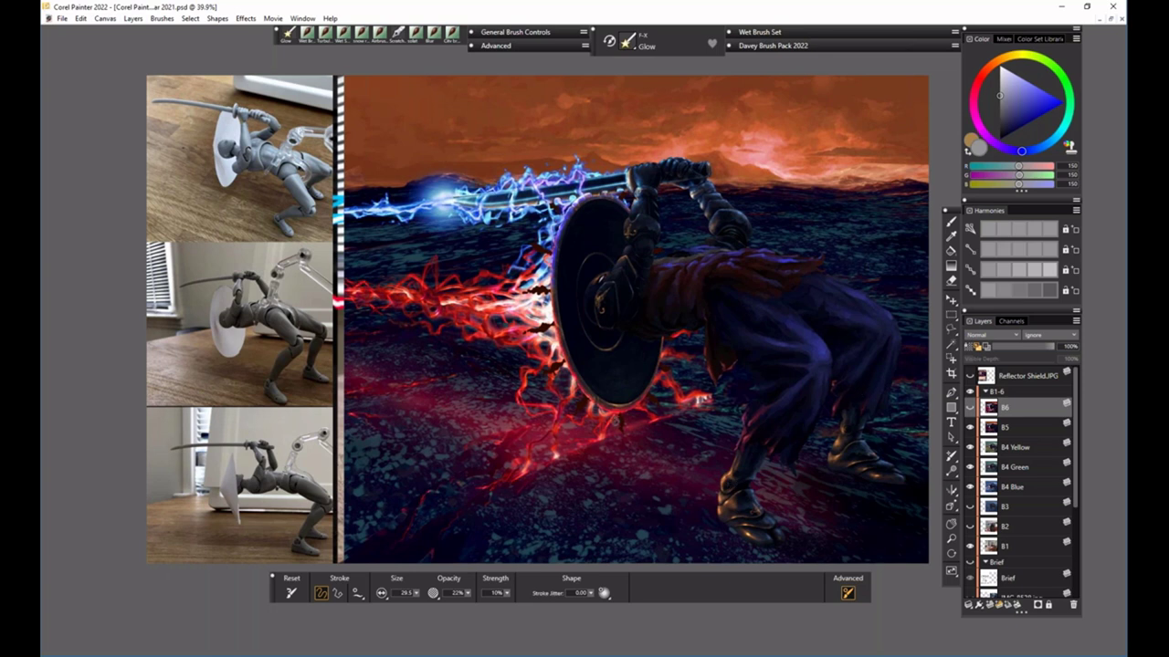
{"action": "left_click", "coordinate": [969, 427]}
{"action": "left_click", "coordinate": [969, 427]}
{"action": "left_click_drag", "start_coordinate": [1015, 125], "coordinate": [1007, 131]}
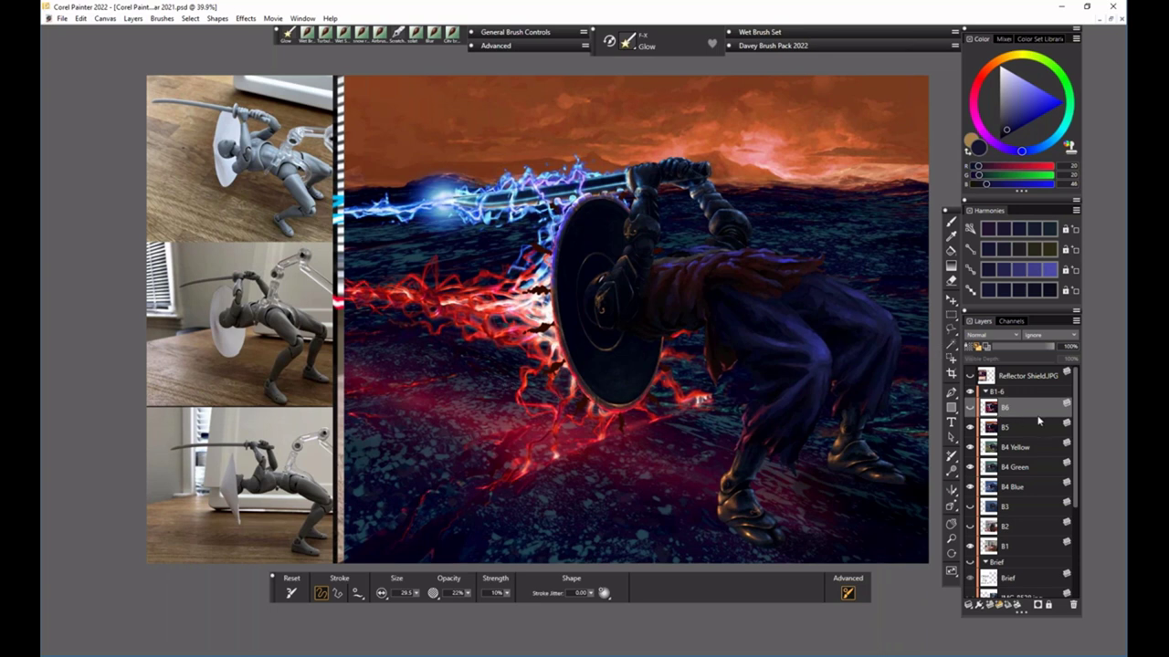
- Show layer B6 and toggle it to compare the final illustration with B5, leaving B6 visible
{"action": "left_click", "coordinate": [969, 408]}
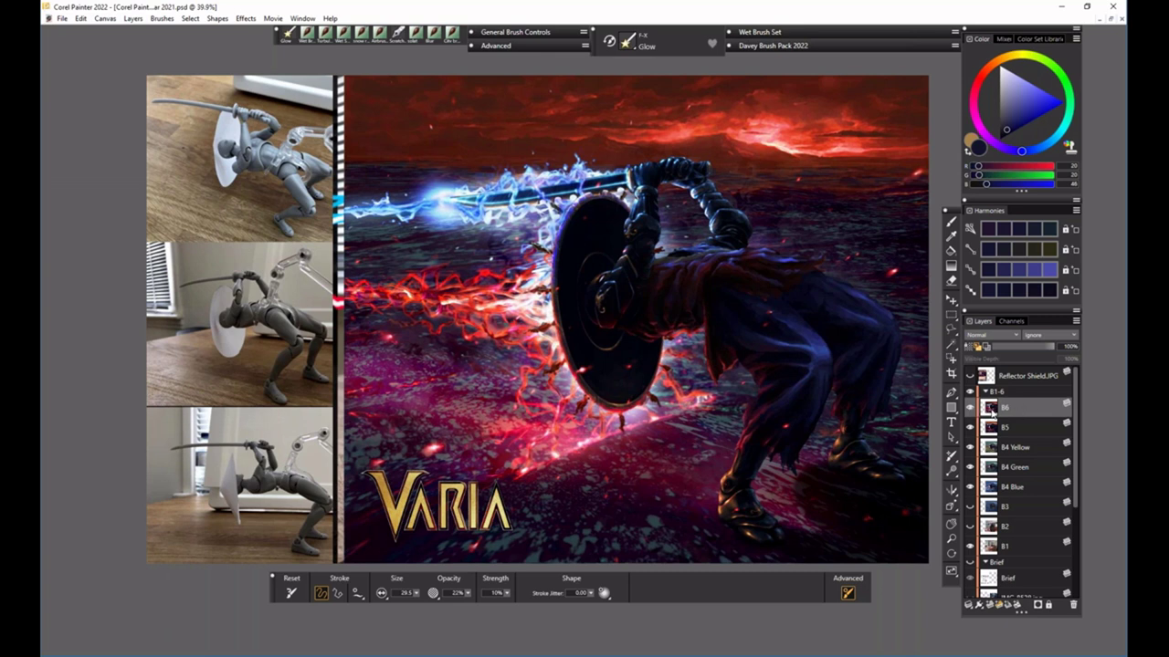
{"action": "left_click", "coordinate": [970, 408]}
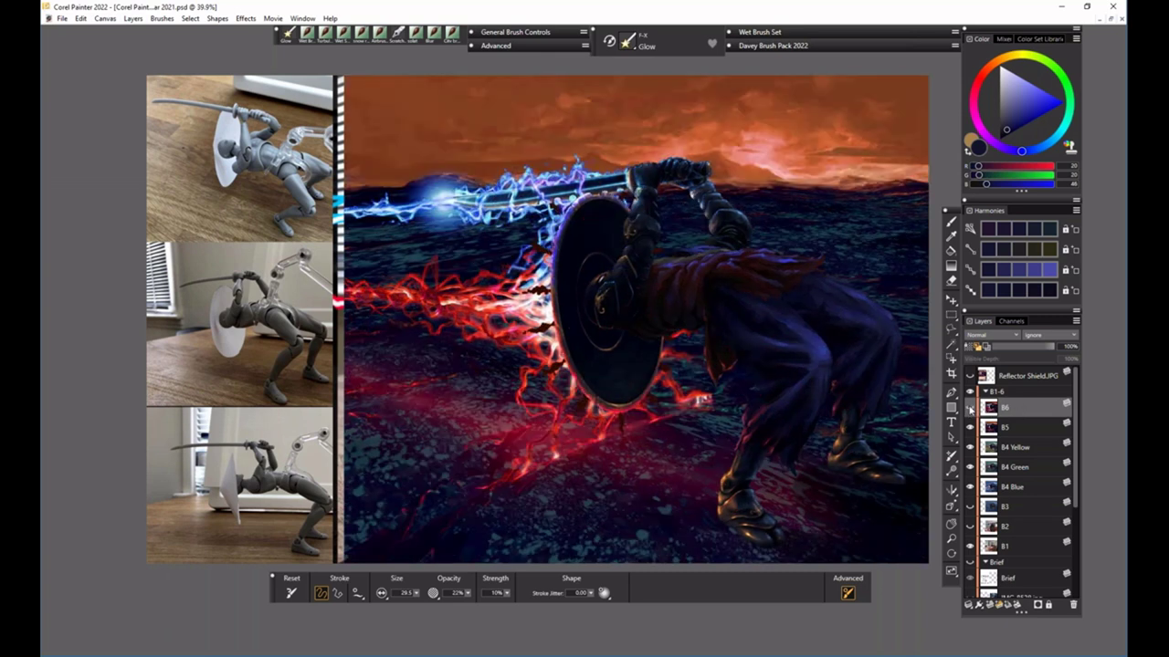
{"action": "left_click", "coordinate": [969, 408]}
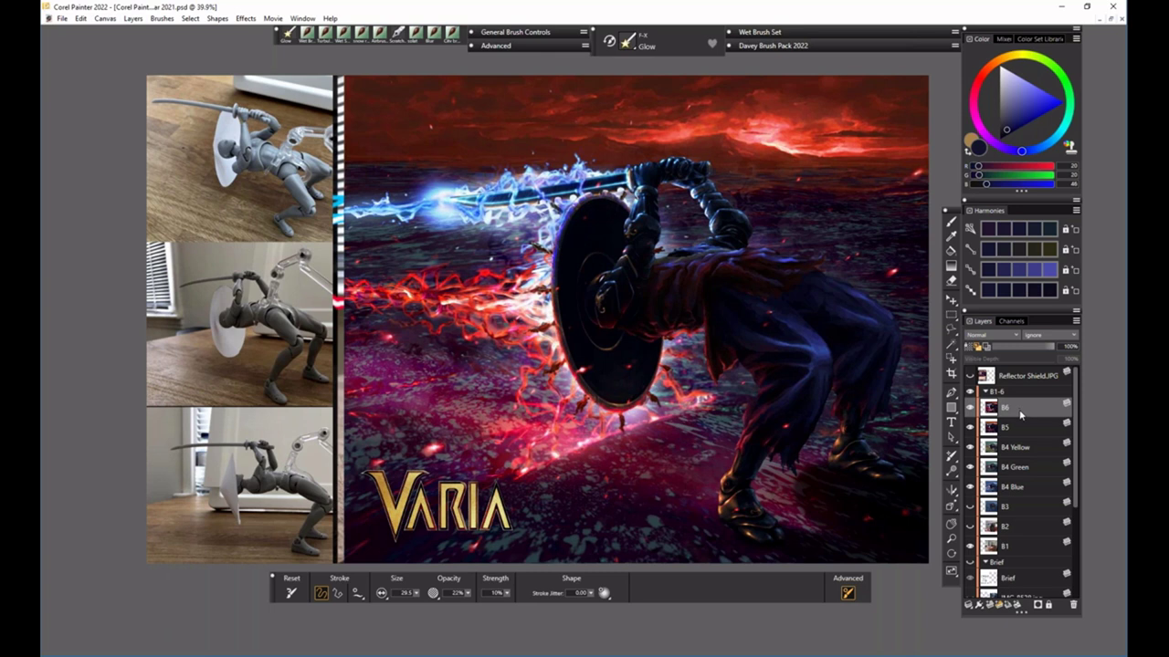
{"action": "left_click", "coordinate": [971, 408]}
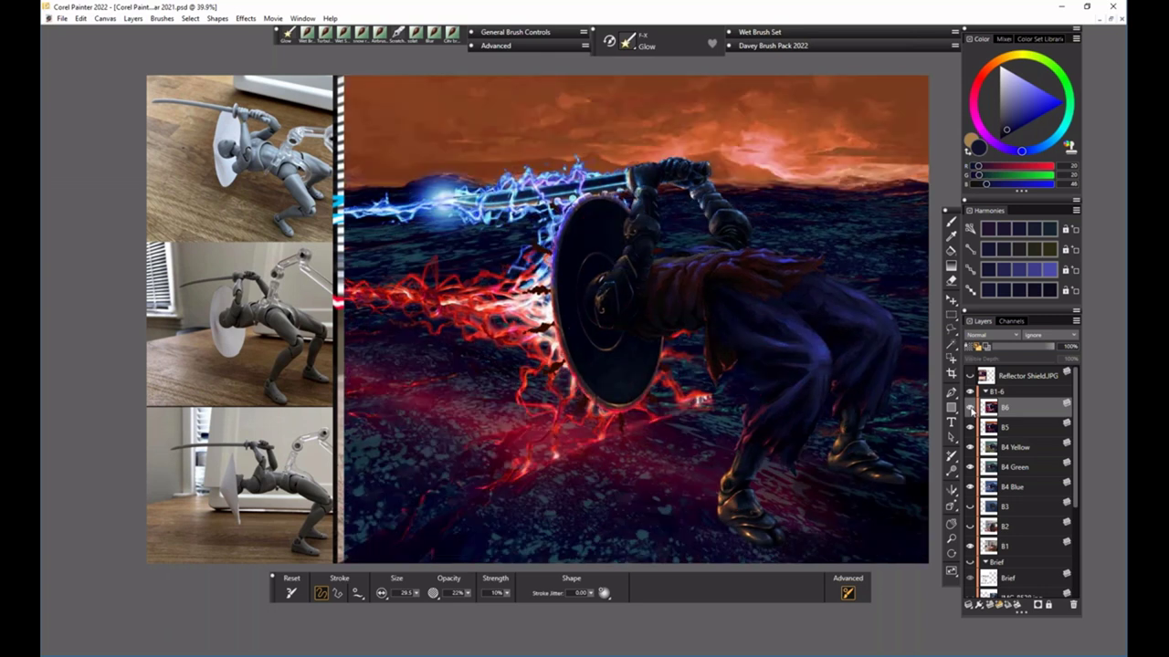
{"action": "left_click", "coordinate": [971, 408]}
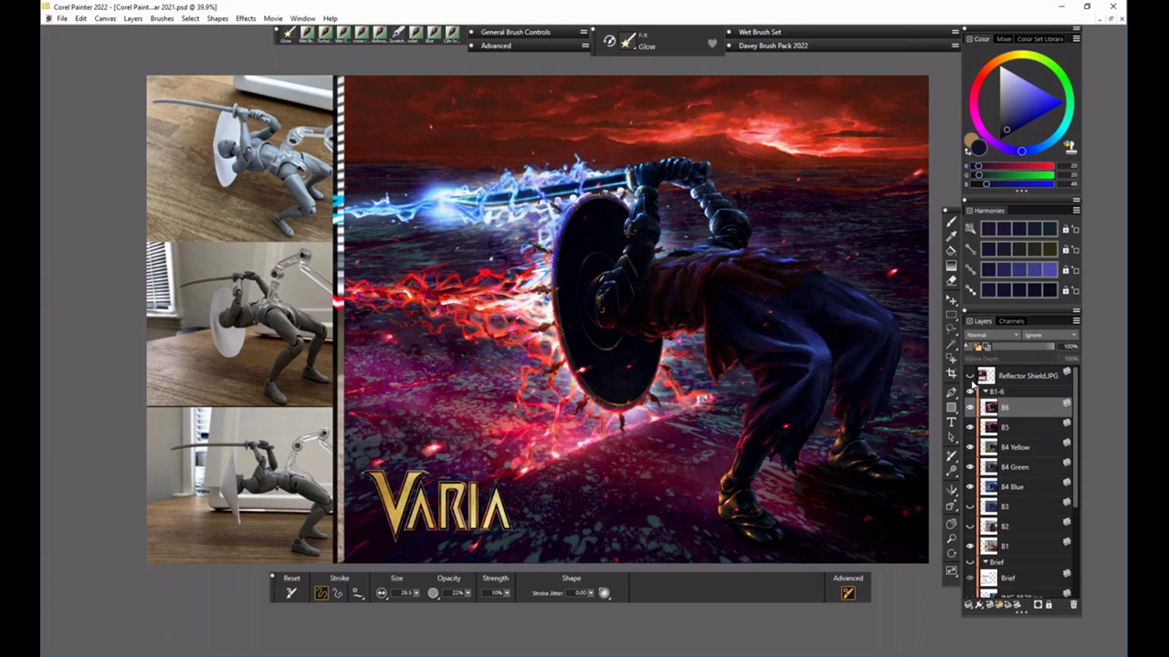
- Preview the finished card on the Reflector Shield.JPG layer and hide it again
{"action": "left_click", "coordinate": [970, 376]}
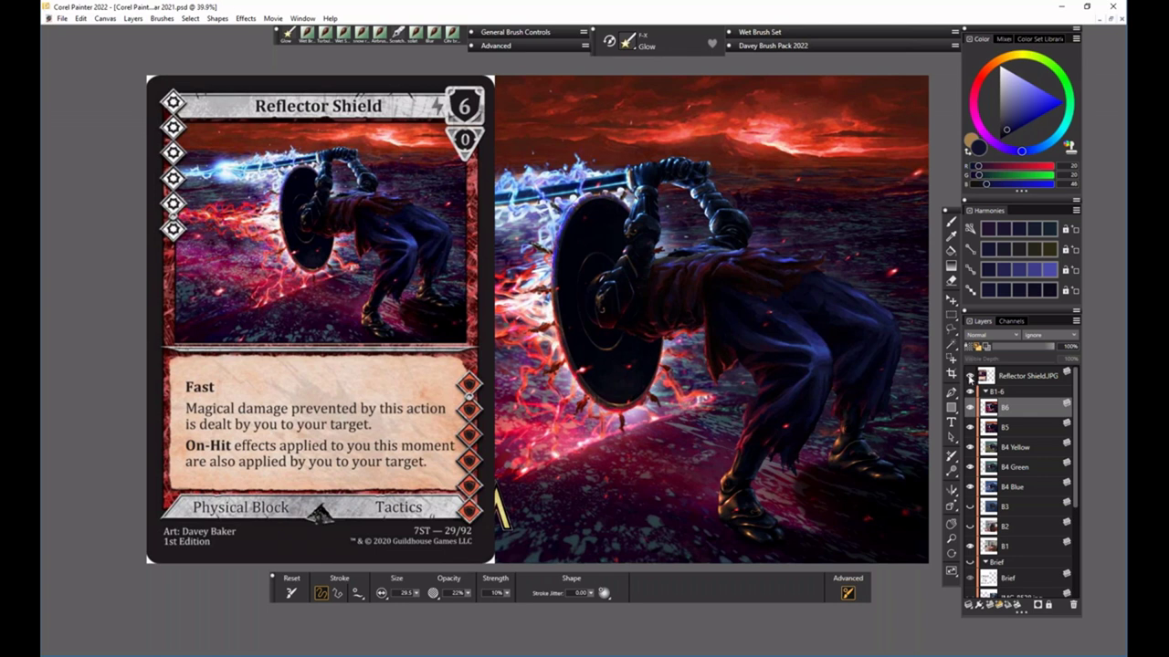
{"action": "left_click", "coordinate": [969, 378]}
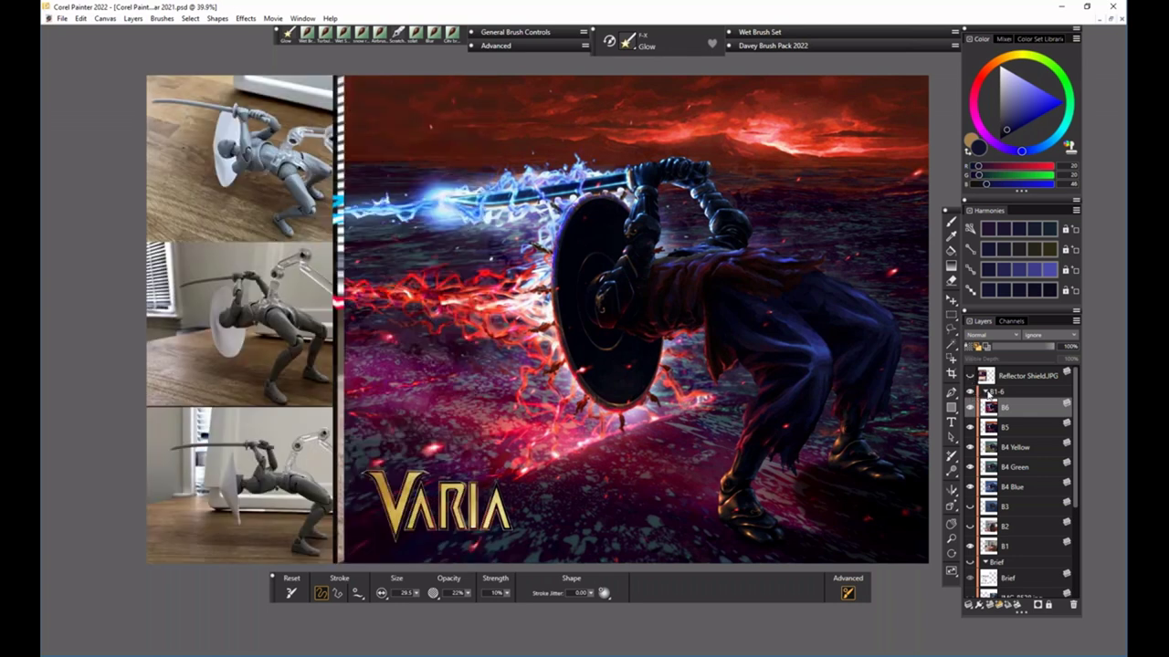
- Collapse the B1-6 group and hide both it and Group ABC to reveal the background painting
{"action": "left_click", "coordinate": [985, 392]}
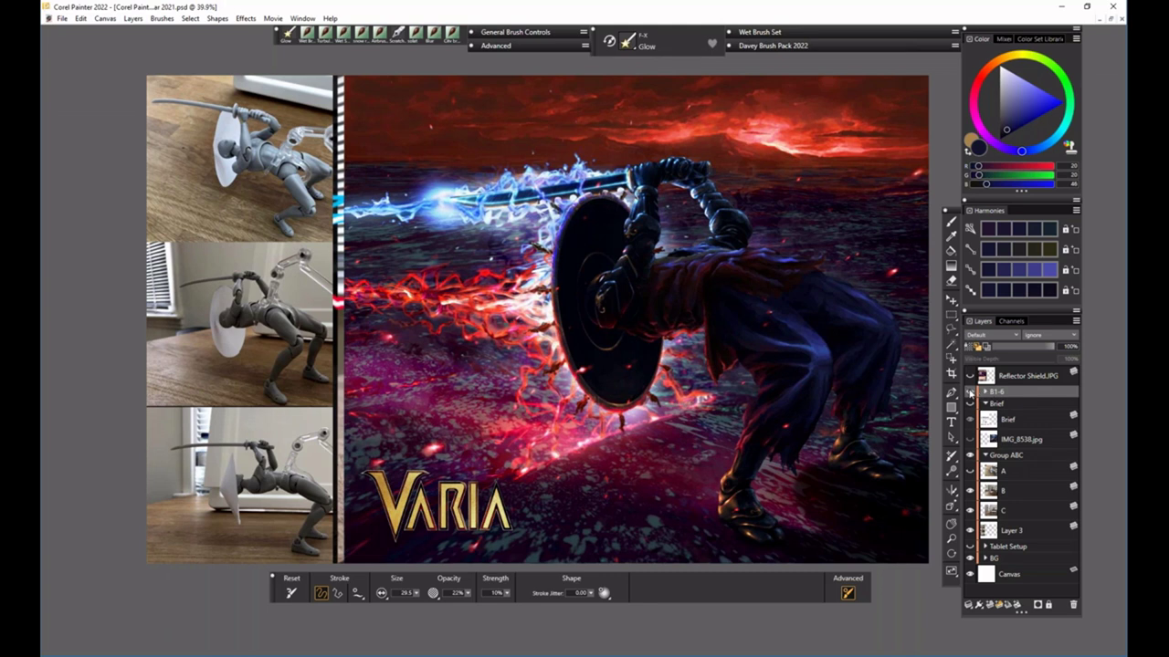
{"action": "left_click", "coordinate": [970, 392]}
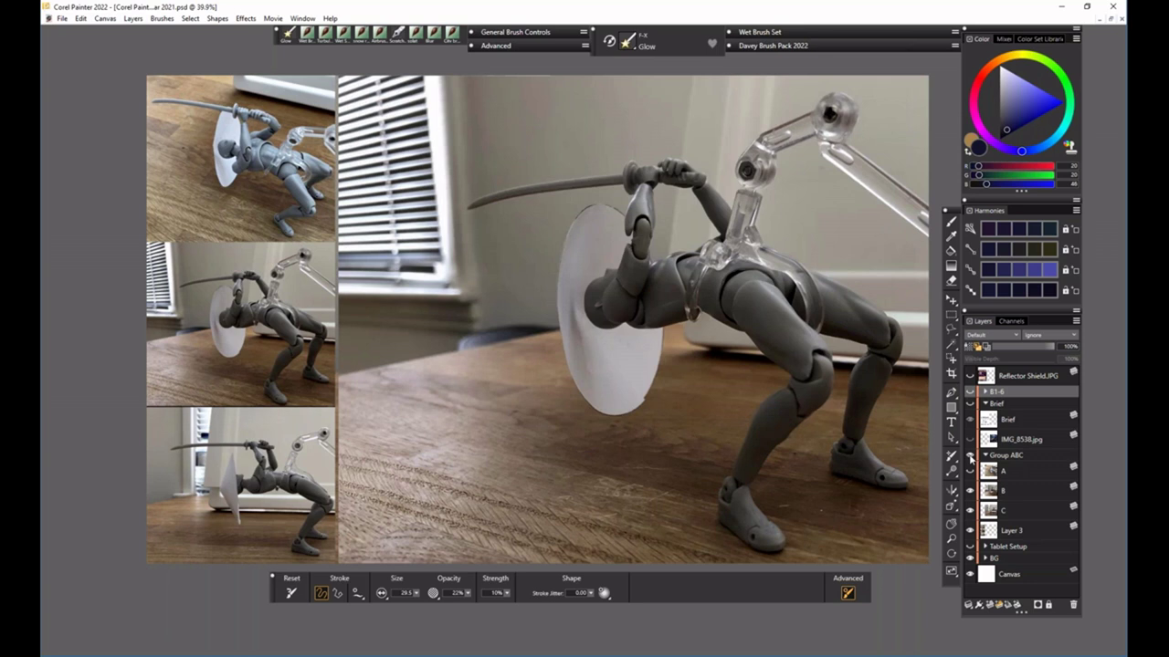
{"action": "left_click", "coordinate": [970, 457]}
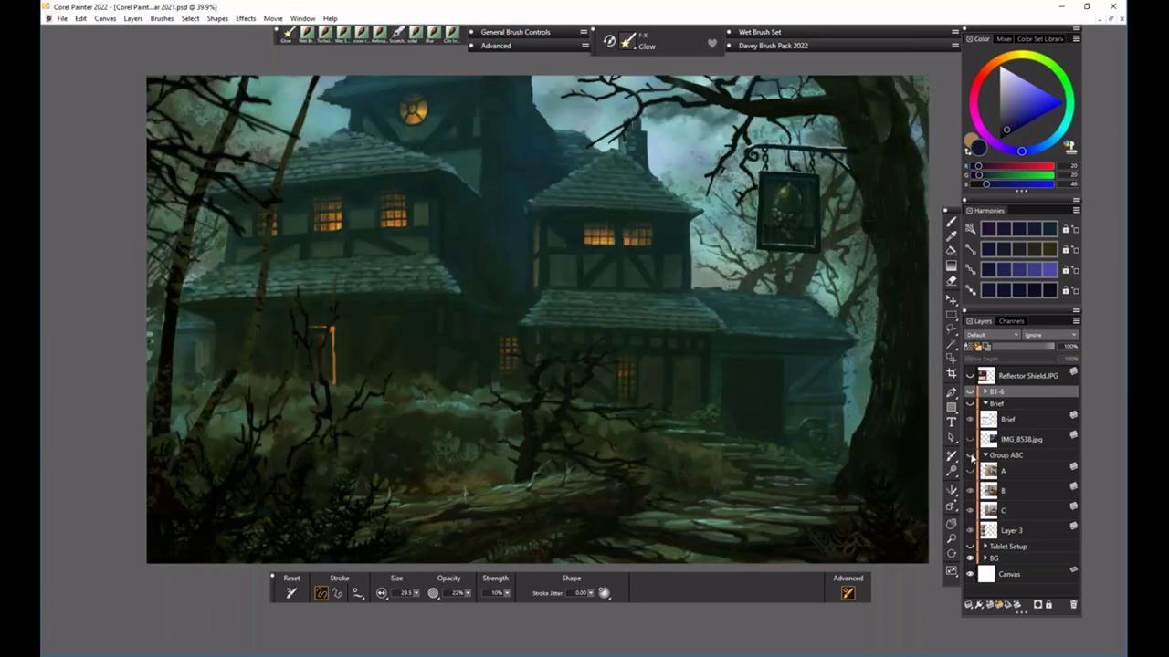
- Preview the Tablet Setup group and hide it again
{"action": "left_click", "coordinate": [971, 547]}
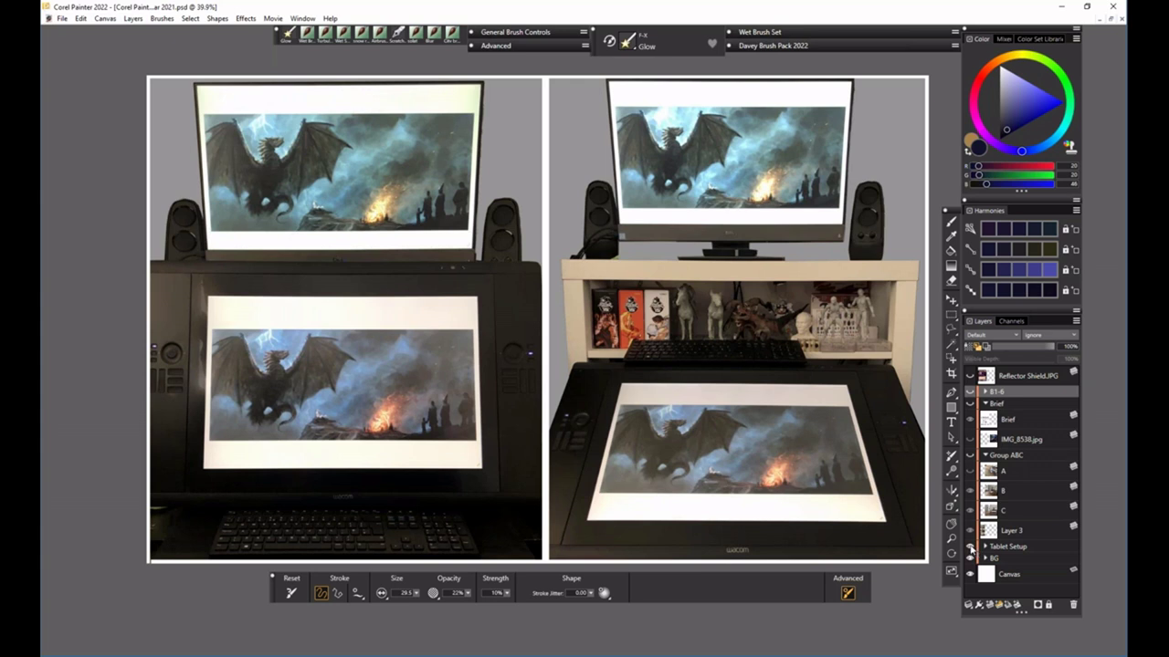
{"action": "left_click", "coordinate": [971, 547]}
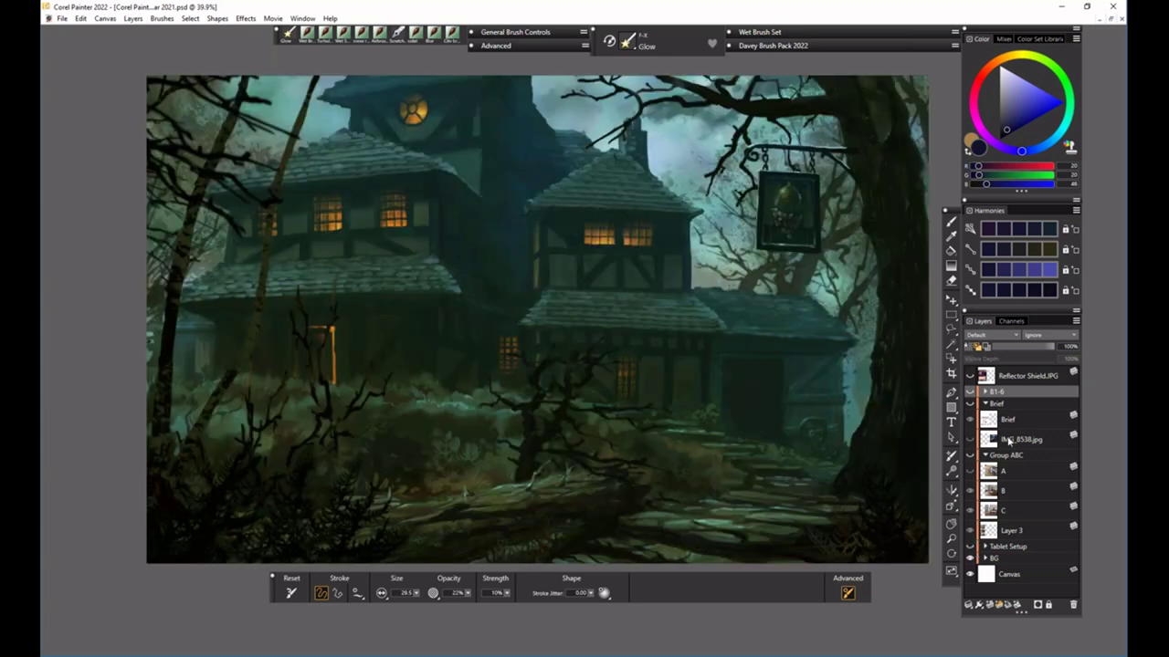
- Add a new layer above the Reflector Shield.JPG layer
{"action": "left_click", "coordinate": [1031, 380]}
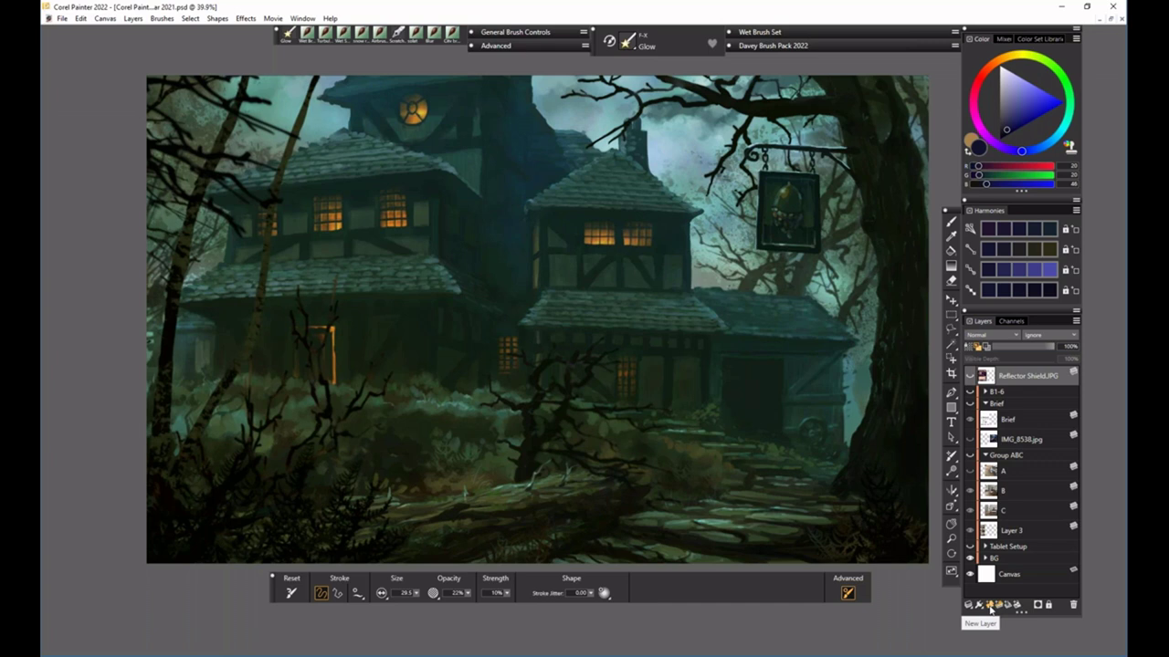
{"action": "left_click", "coordinate": [990, 607]}
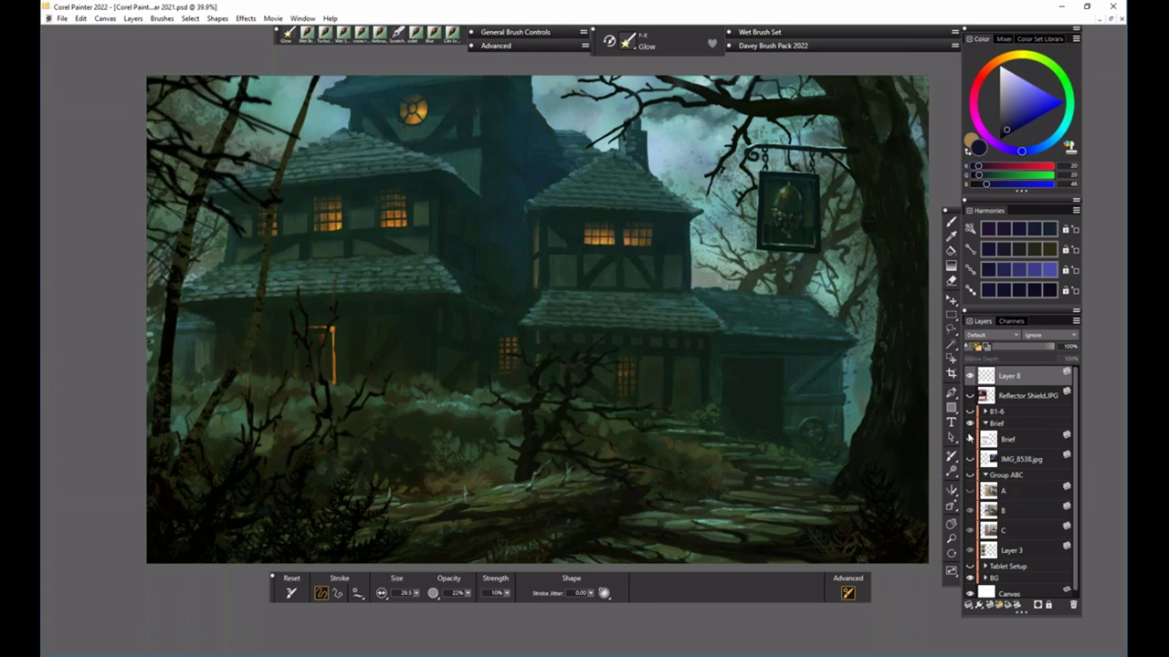
- Show the Brief layer, preview IMG_8538.jpg, and compare pose photos B and C by toggling B, leaving B visible
{"action": "left_click", "coordinate": [969, 439]}
{"action": "left_click", "coordinate": [971, 459]}
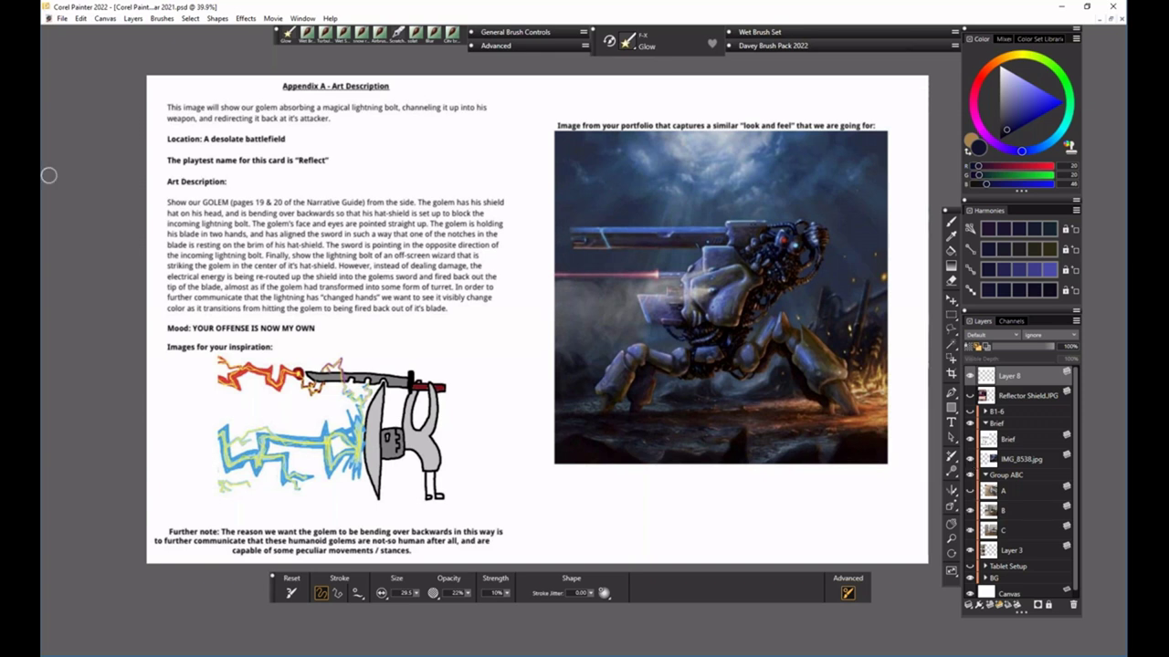
{"action": "left_click", "coordinate": [970, 459]}
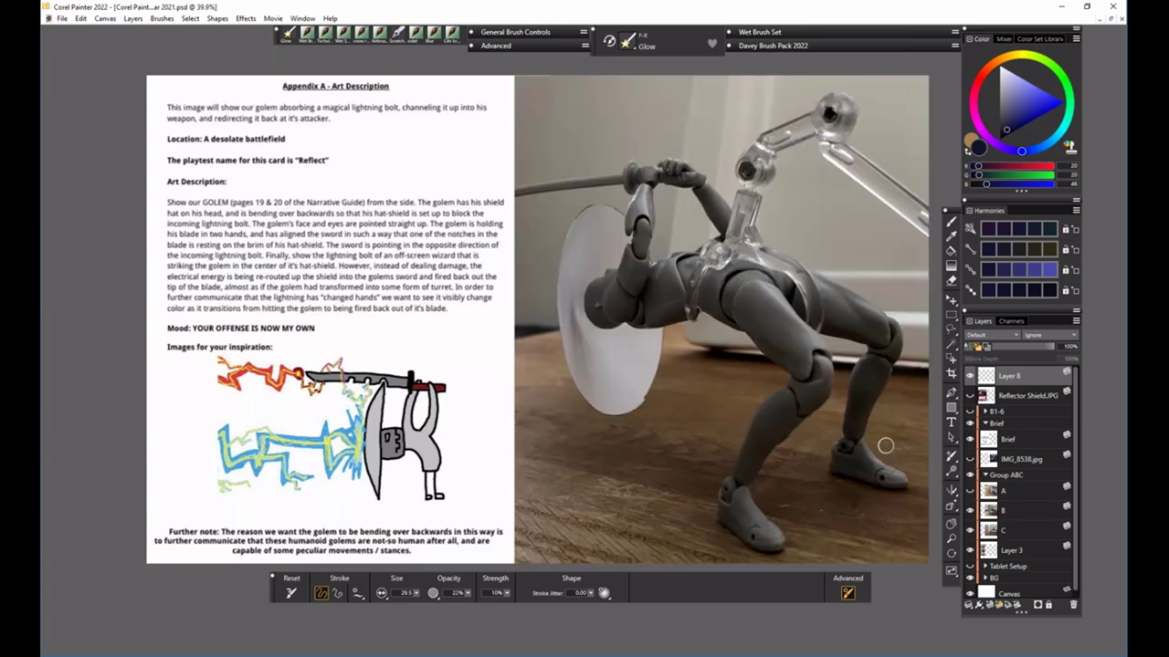
{"action": "left_click", "coordinate": [970, 511]}
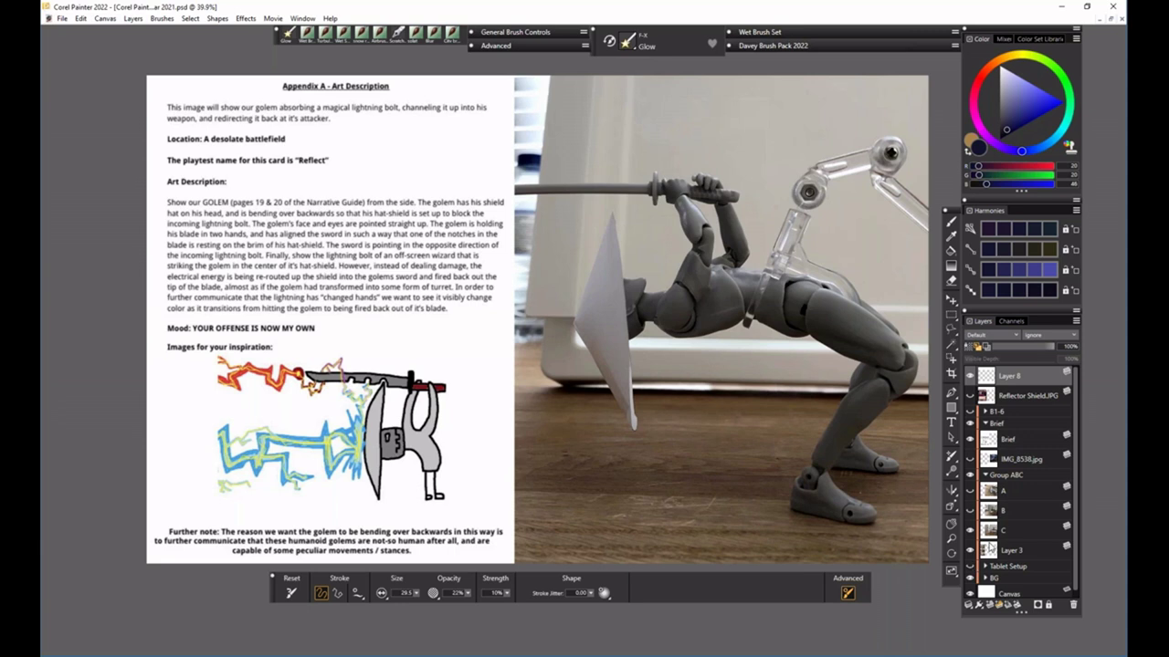
{"action": "left_click", "coordinate": [971, 511]}
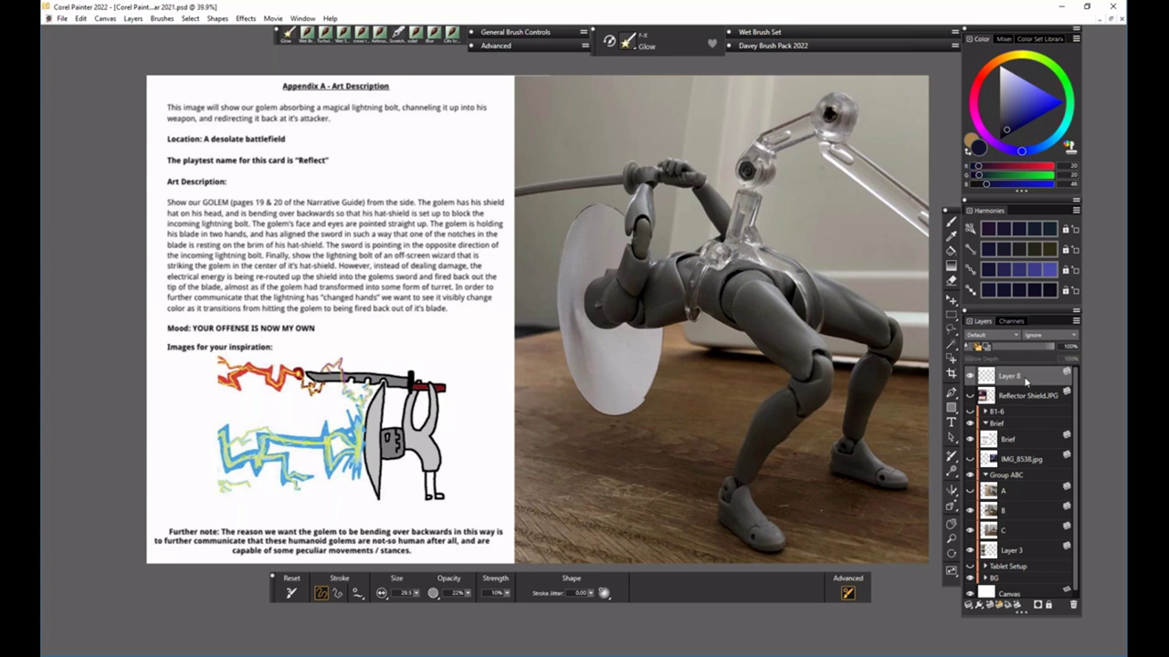
- Fill Layer 8 with a muted grey-blue using the Paint Bucket, and refill it with a darker tone, RGB 81, 81, 95
{"action": "left_click", "coordinate": [1002, 109]}
{"action": "left_click", "coordinate": [1005, 109]}
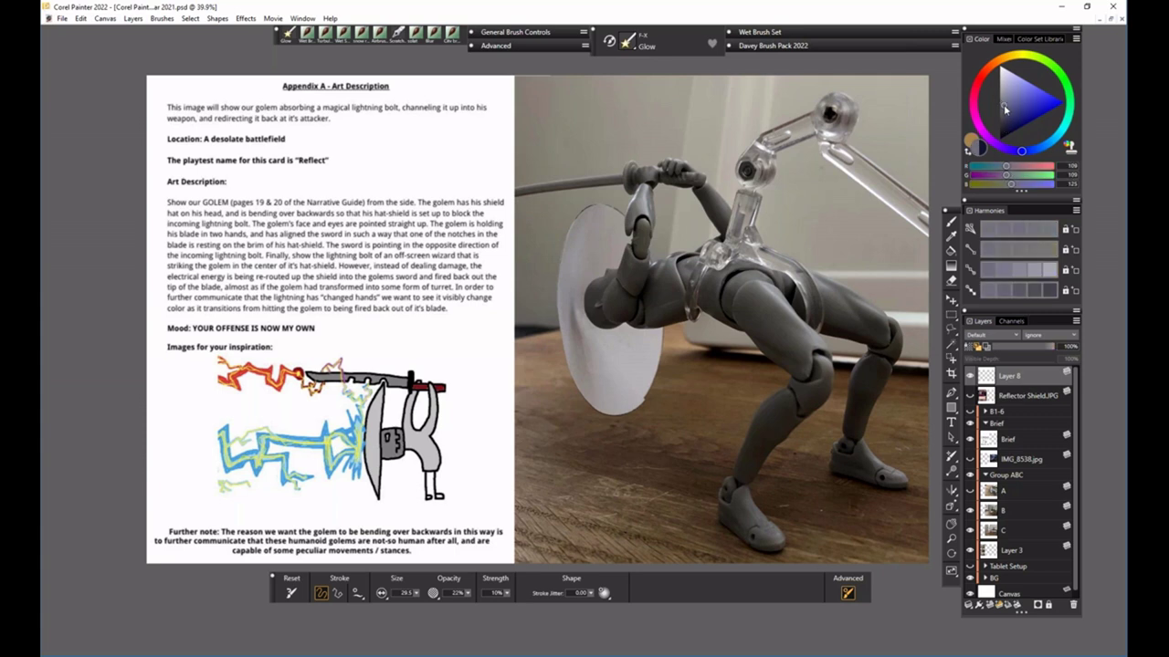
{"action": "left_click", "coordinate": [1005, 108]}
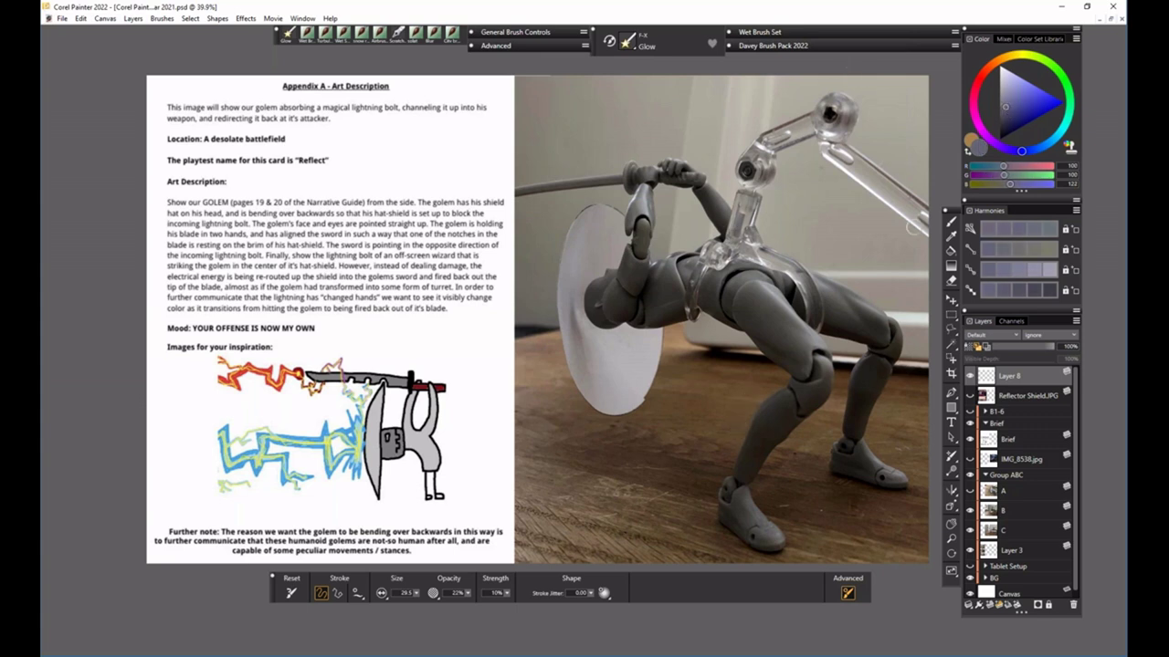
{"action": "left_click", "coordinate": [950, 252]}
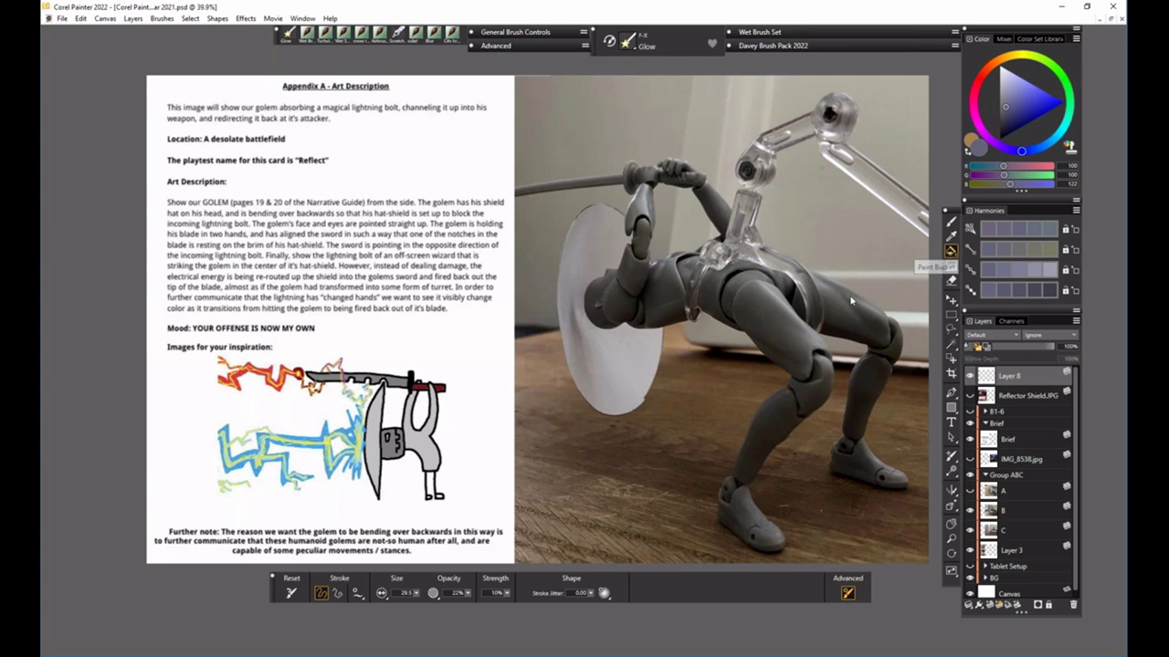
{"action": "left_click", "coordinate": [846, 256]}
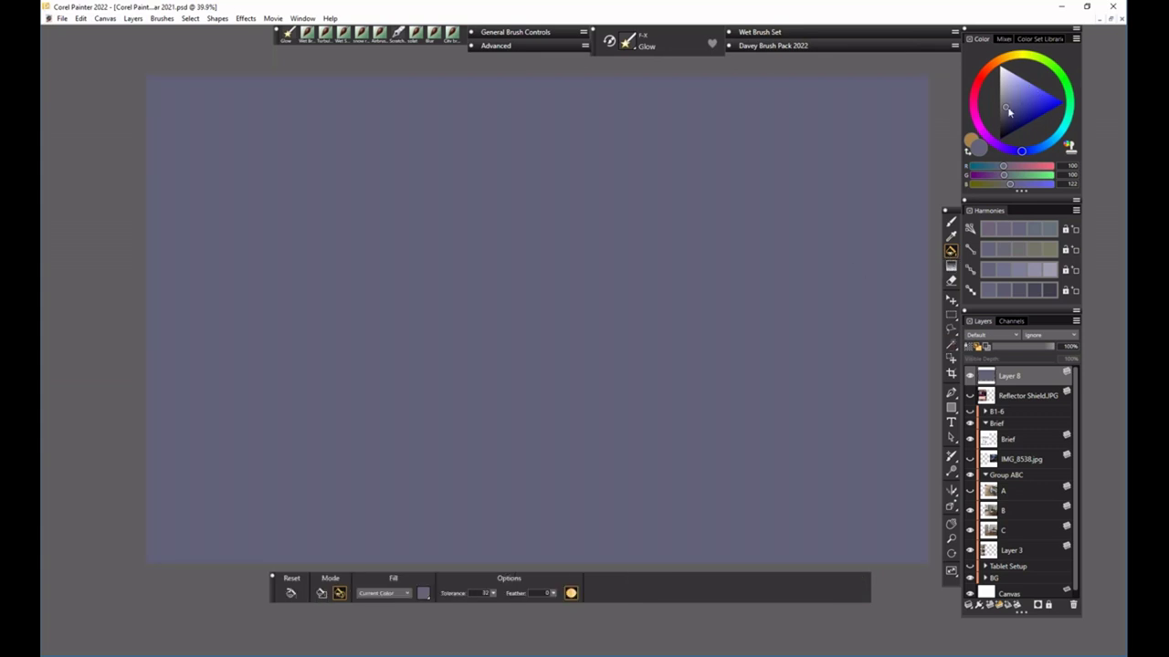
{"action": "left_click_drag", "start_coordinate": [1008, 112], "coordinate": [1003, 114]}
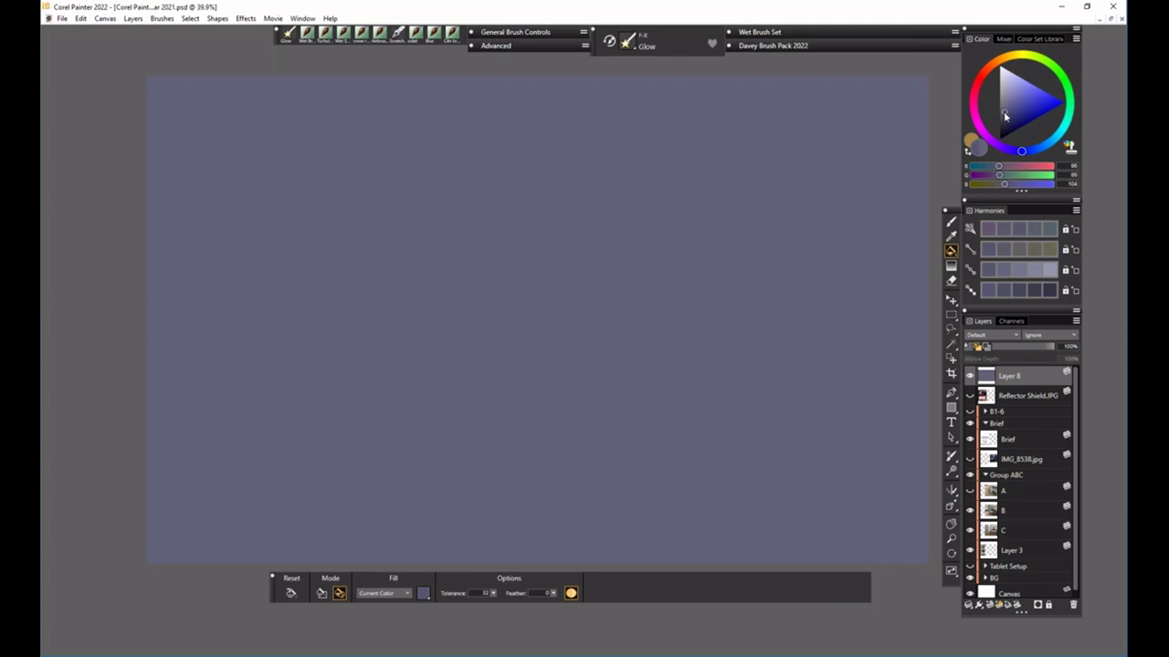
{"action": "left_click", "coordinate": [848, 210]}
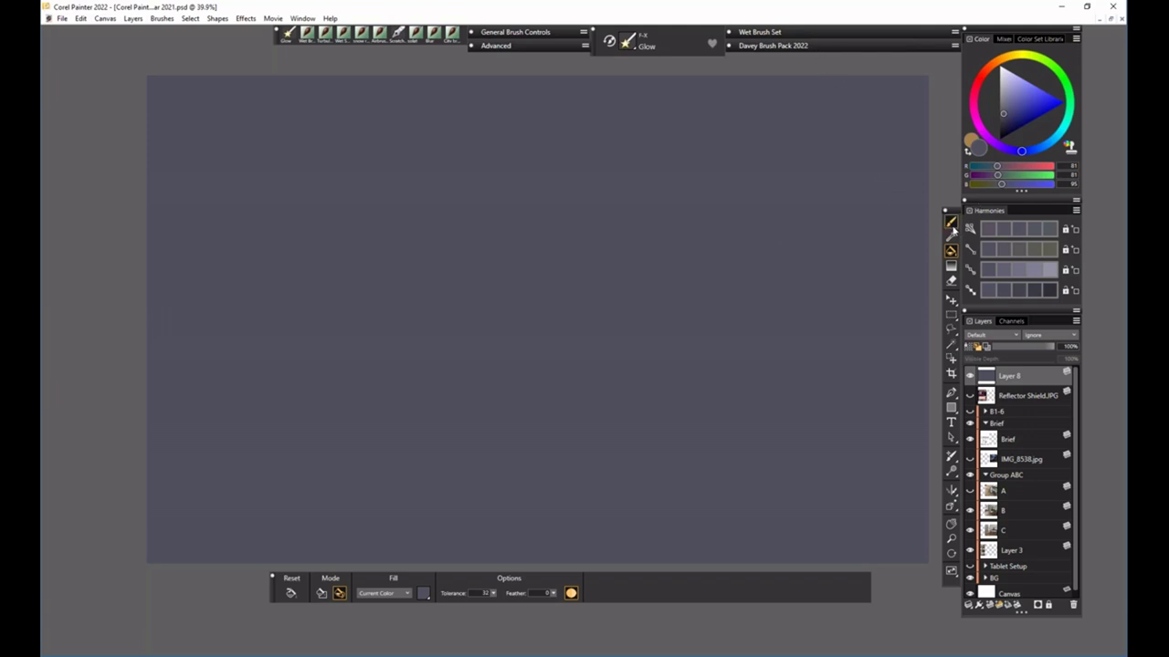
- Set the colour to a near-black, RGB 33, 33, 37, and add another new layer above Layer 8
{"action": "left_click_drag", "start_coordinate": [1004, 115], "coordinate": [1021, 168]}
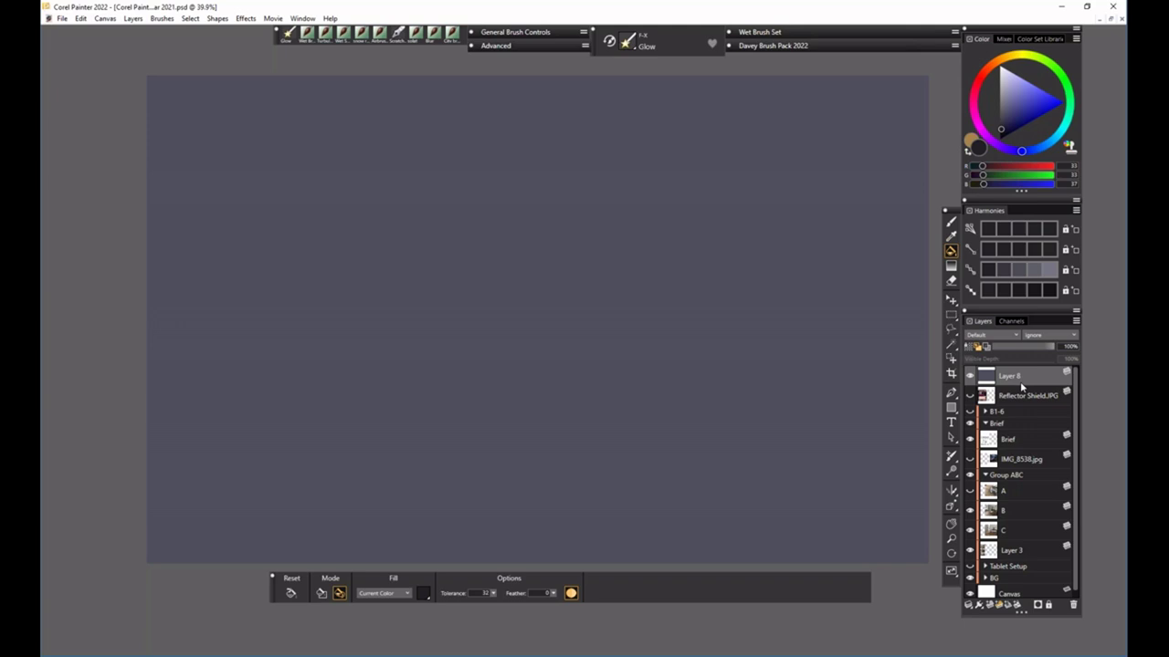
{"action": "left_click", "coordinate": [994, 605]}
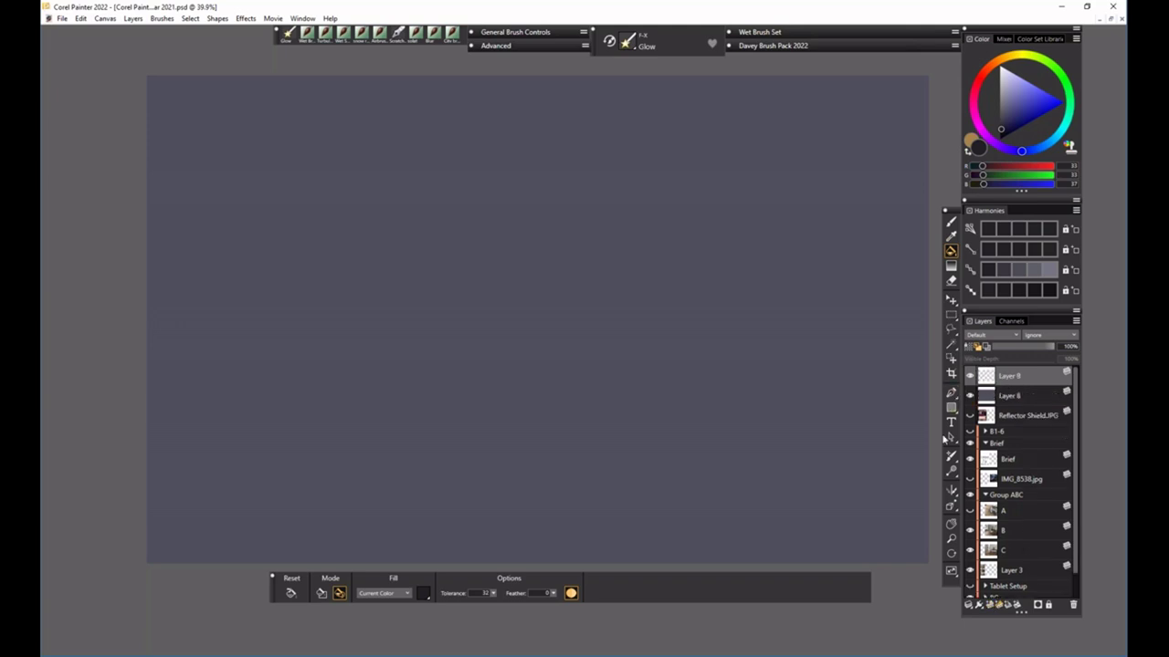
- Paint zigzag test strokes with the Glow brush on Layer 9 and on the filled Layer 8 to compare the effect
{"action": "left_click", "coordinate": [950, 221]}
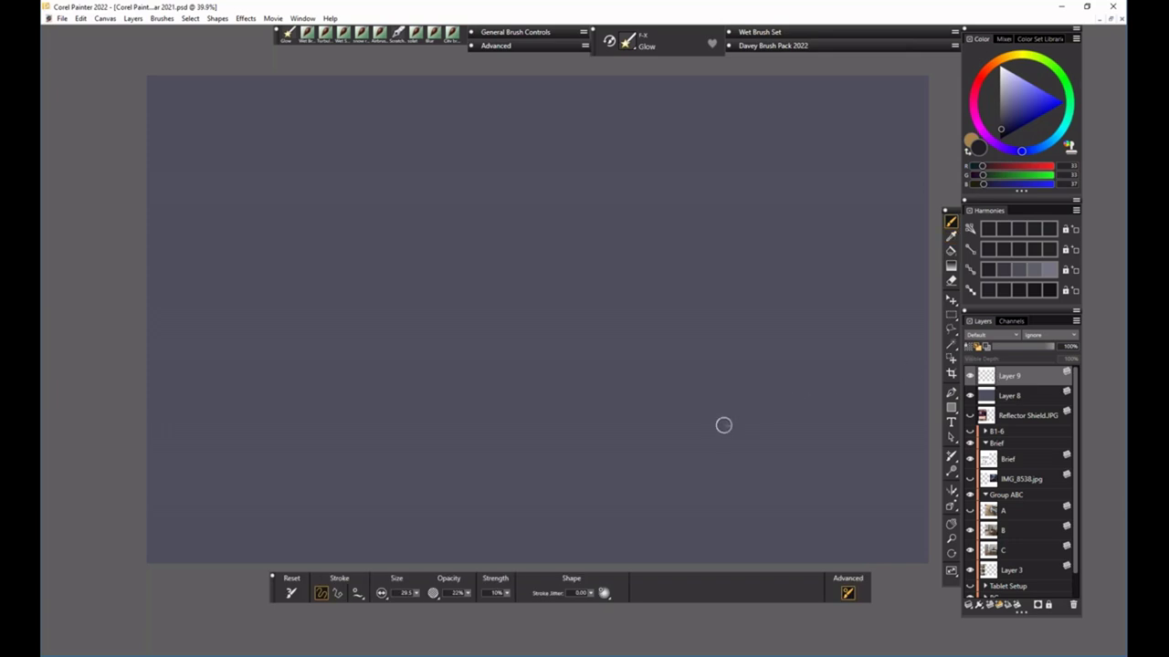
{"action": "left_click_drag", "start_coordinate": [791, 343], "coordinate": [812, 415]}
{"action": "left_click", "coordinate": [1010, 398]}
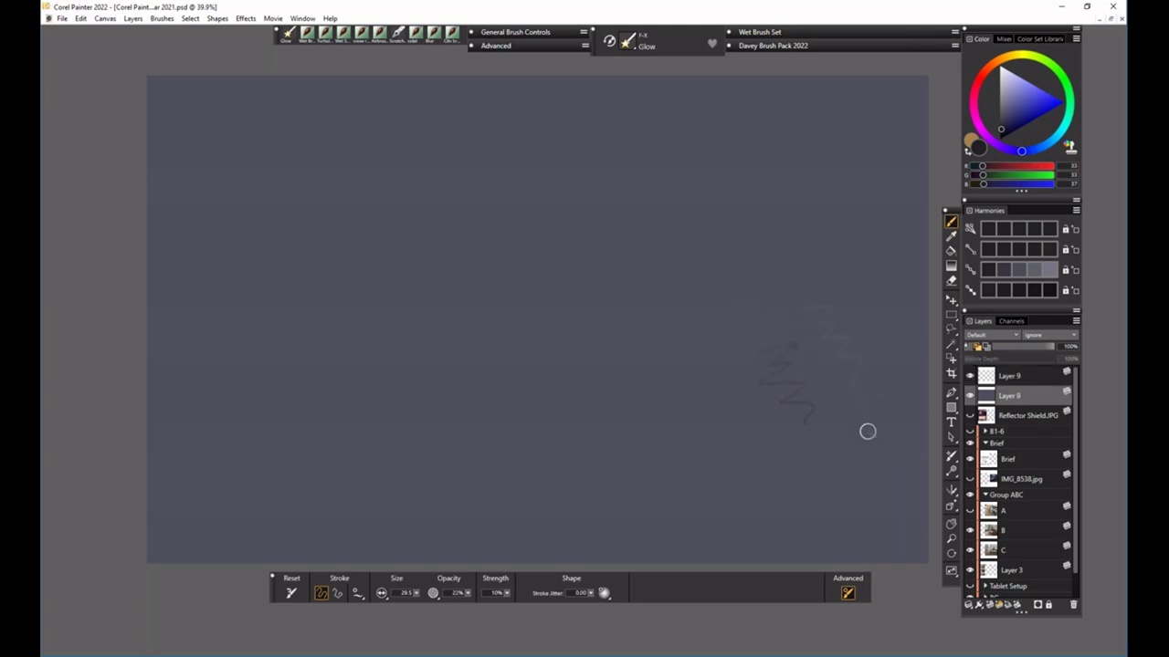
{"action": "left_click_drag", "start_coordinate": [808, 310], "coordinate": [859, 402]}
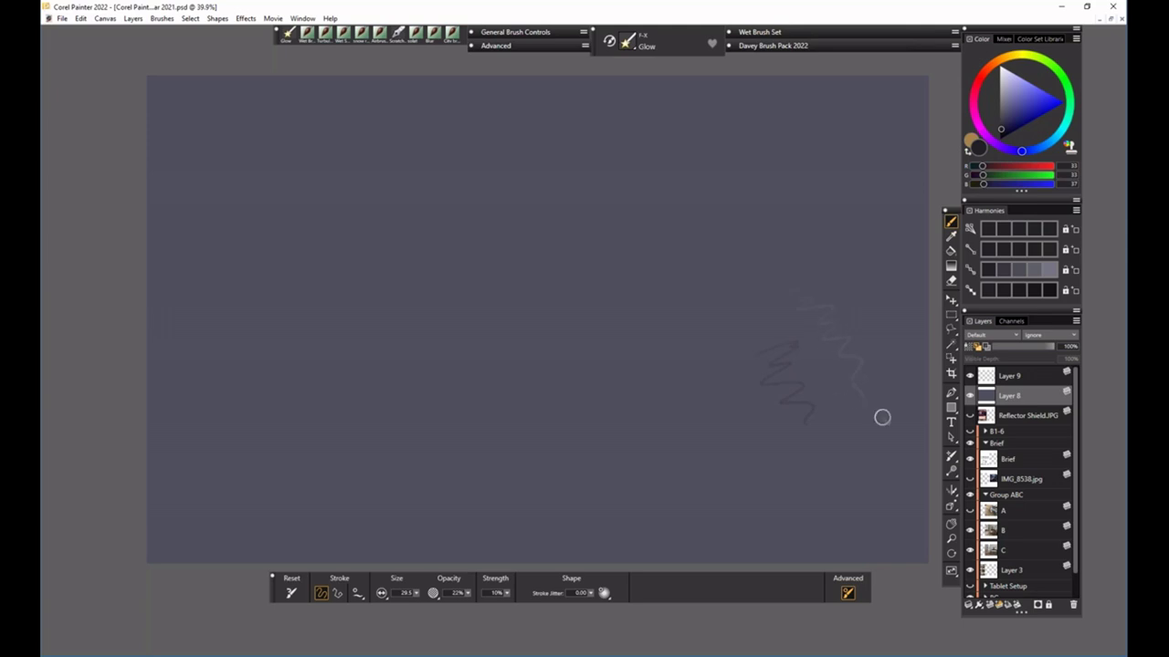
{"action": "left_click", "coordinate": [970, 376]}
{"action": "left_click", "coordinate": [1010, 378]}
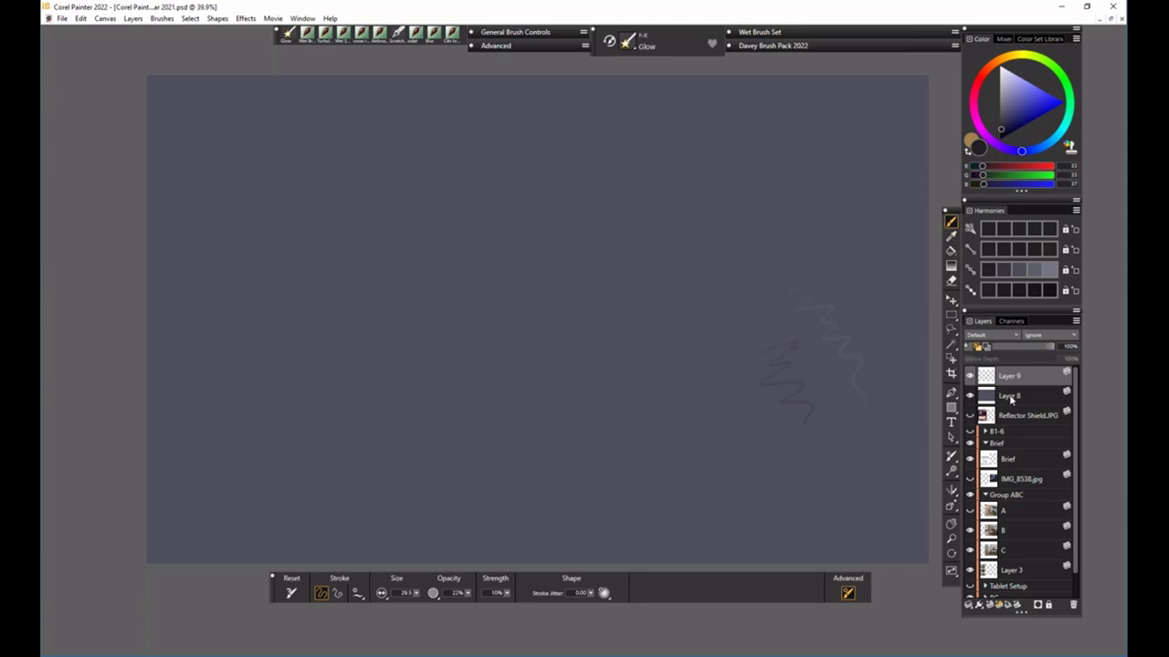
{"action": "left_click", "coordinate": [1010, 396]}
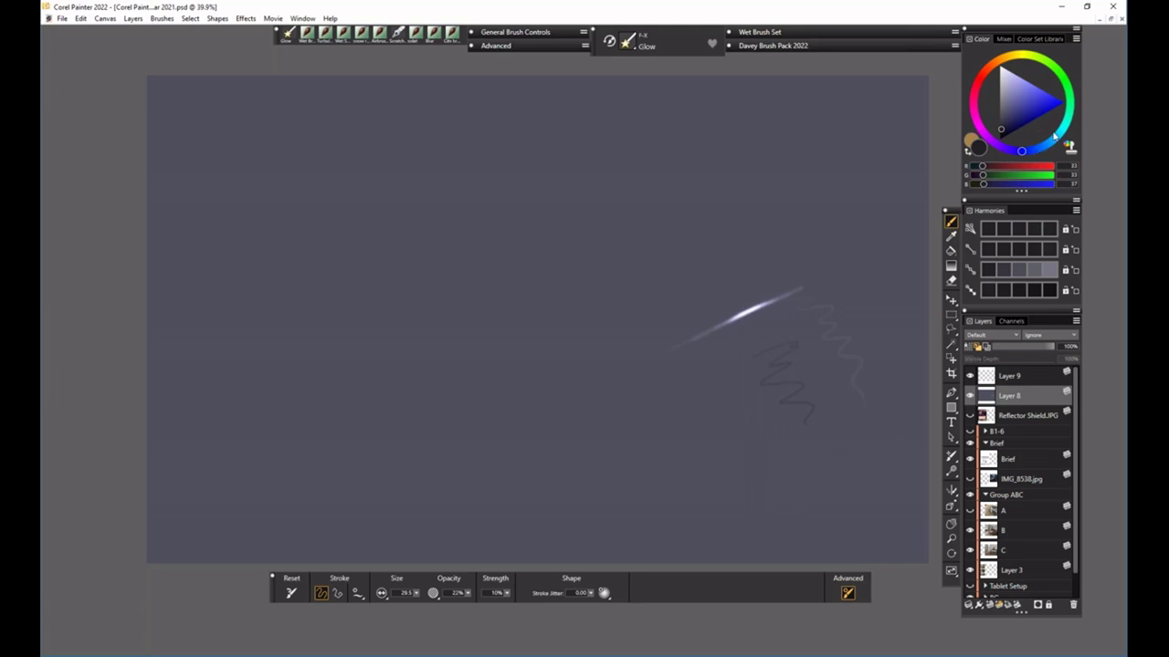
- Test Glow brush strokes on Layer 8 with dark navy and a brighter blue, RGB 87, 87, 181, returning the colour to dark navy
{"action": "left_click_drag", "start_coordinate": [1002, 132], "coordinate": [1005, 129]}
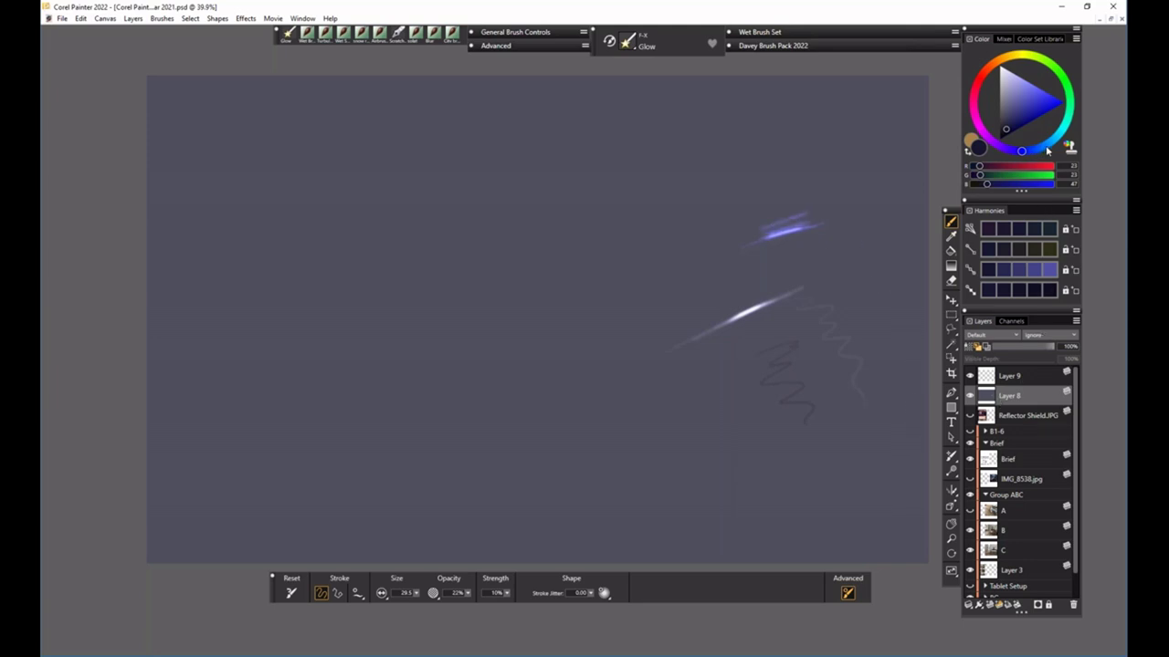
{"action": "left_click_drag", "start_coordinate": [1007, 133], "coordinate": [1022, 101]}
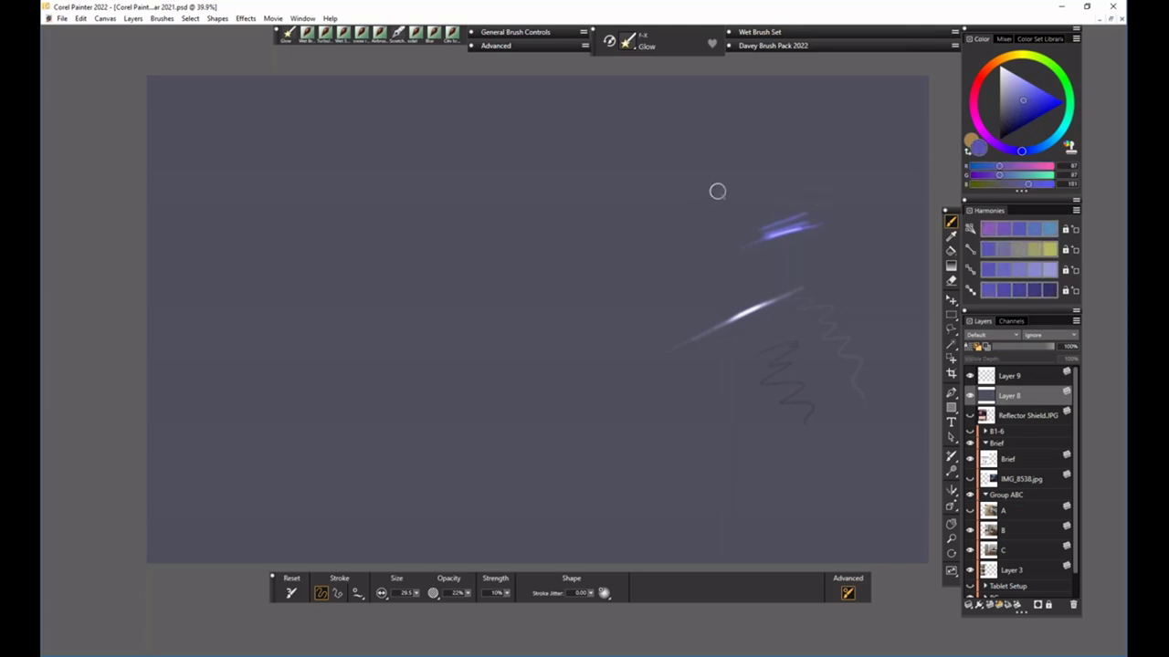
{"action": "left_click_drag", "start_coordinate": [745, 168], "coordinate": [637, 218]}
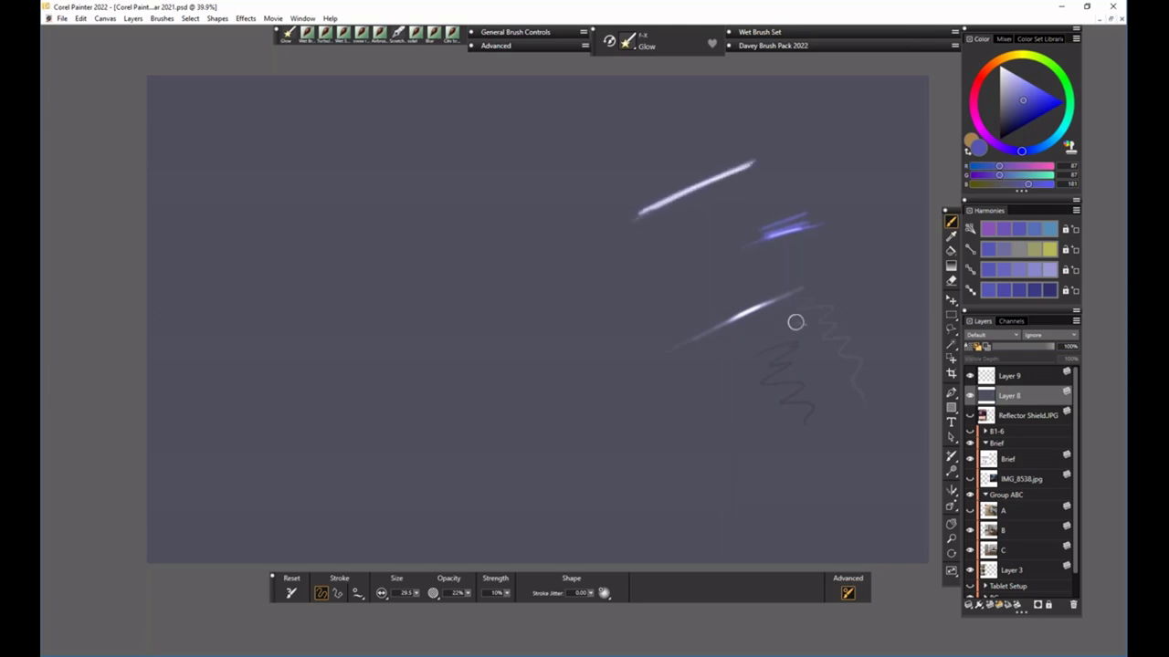
{"action": "left_click_drag", "start_coordinate": [1022, 101], "coordinate": [1007, 127]}
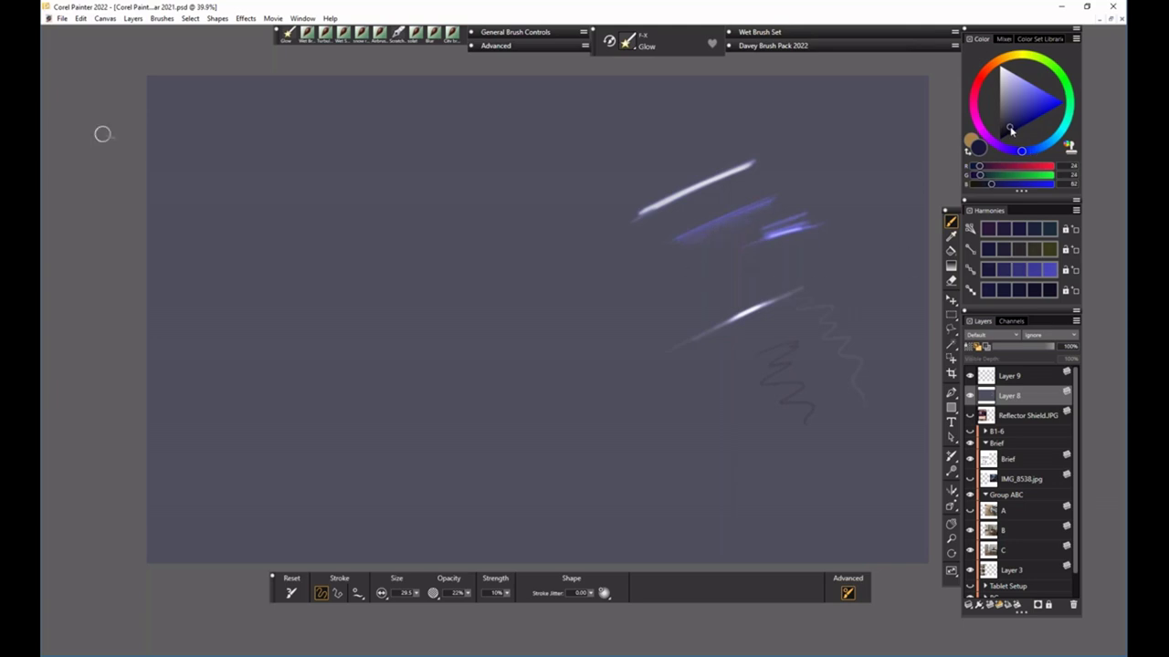
- Change the colour to dark green and build up Glow brush patches with brighter highlight strokes near the centre of Layer 8
{"action": "left_click", "coordinate": [1070, 108]}
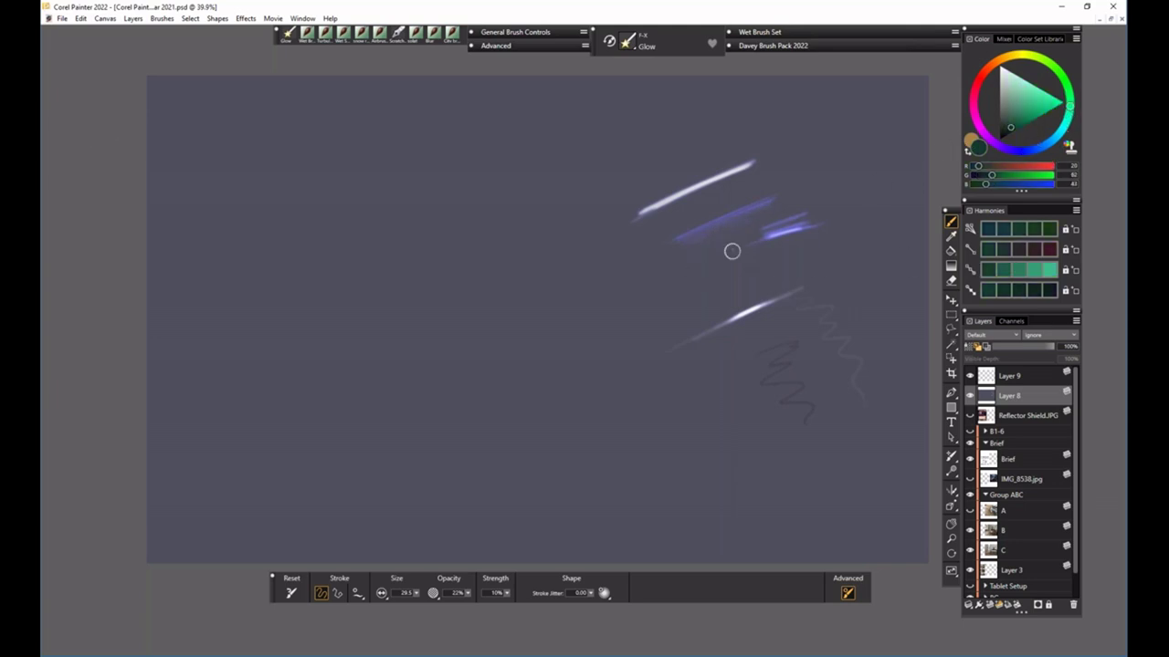
{"action": "left_click_drag", "start_coordinate": [553, 311], "coordinate": [630, 271]}
{"action": "mouse_move", "coordinate": [548, 235]}
{"action": "left_mouse_down"}
{"action": "mouse_move", "coordinate": [534, 248]}
{"action": "mouse_move", "coordinate": [571, 228]}
{"action": "mouse_move", "coordinate": [547, 260]}
{"action": "mouse_move", "coordinate": [575, 269]}
{"action": "mouse_move", "coordinate": [561, 288]}
{"action": "mouse_move", "coordinate": [575, 306]}
{"action": "left_mouse_up"}
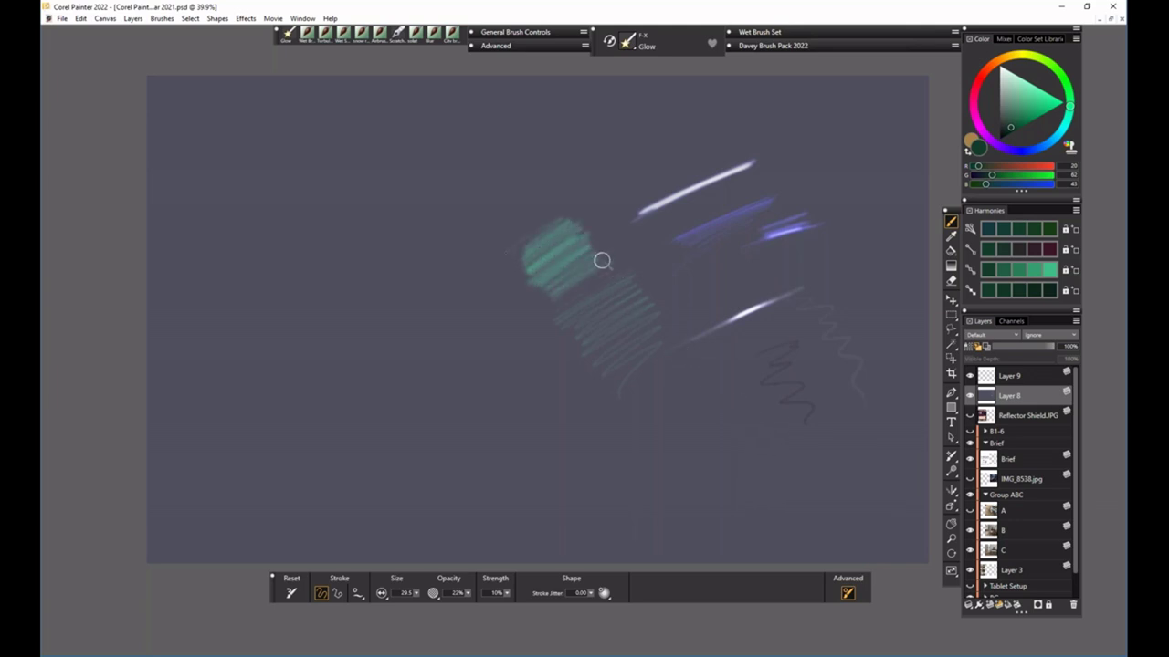
{"action": "mouse_move", "coordinate": [549, 253]}
{"action": "left_mouse_down"}
{"action": "mouse_move", "coordinate": [561, 245]}
{"action": "mouse_move", "coordinate": [537, 261]}
{"action": "mouse_move", "coordinate": [575, 236]}
{"action": "left_mouse_up"}
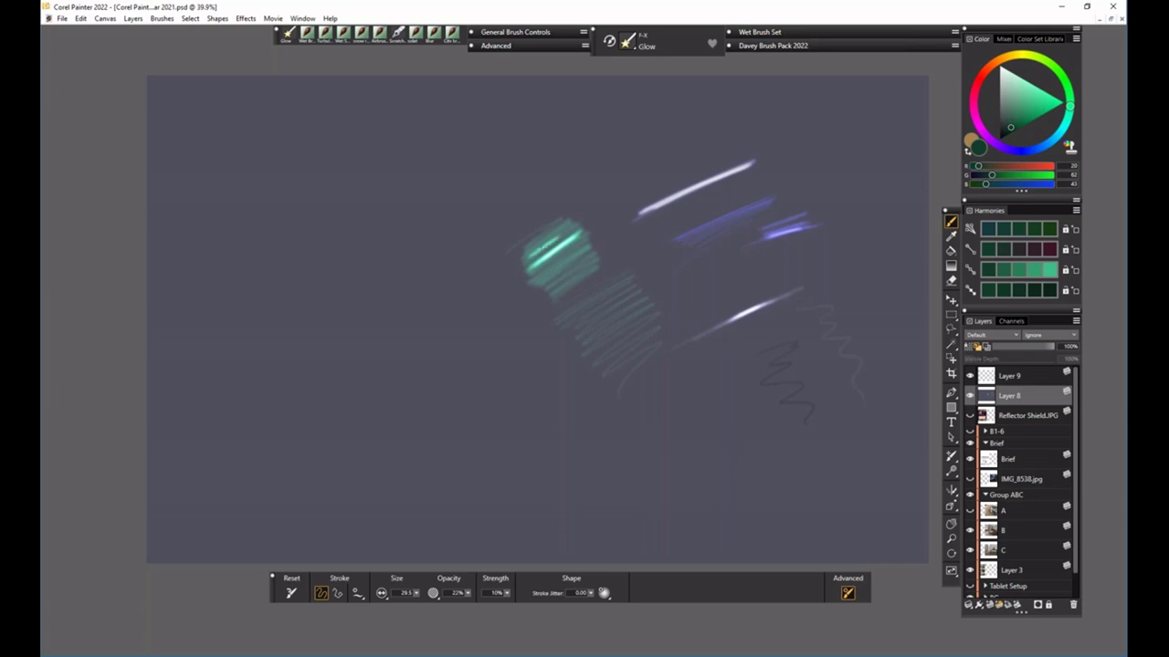
{"action": "mouse_move", "coordinate": [532, 270]}
{"action": "left_mouse_down"}
{"action": "mouse_move", "coordinate": [588, 243]}
{"action": "mouse_move", "coordinate": [498, 315]}
{"action": "left_mouse_up"}
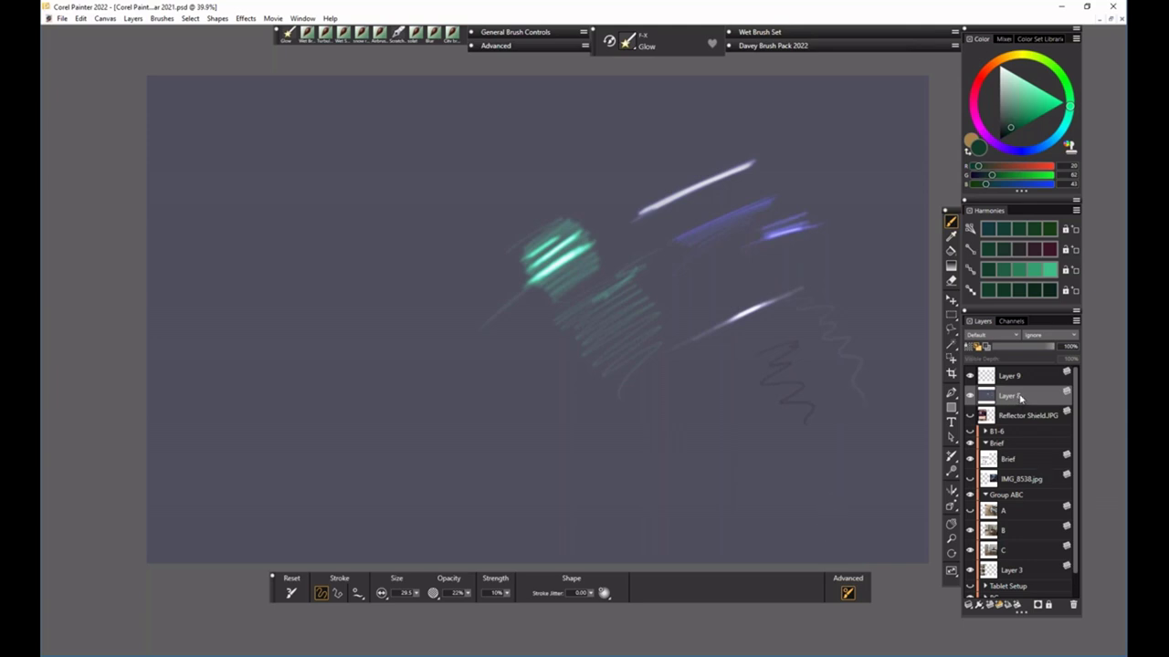
- Undo all the Glow brush test strokes, leaving the plain grey-blue fill
{"action": "key", "text": "ctrl+z"}
{"action": "key", "text": "ctrl+z"}
{"action": "key", "text": "ctrl+z"}
{"action": "key", "text": "ctrl+z"}
{"action": "key", "text": "ctrl+z"}
{"action": "key", "text": "ctrl+z"}
{"action": "key", "text": "ctrl+z"}
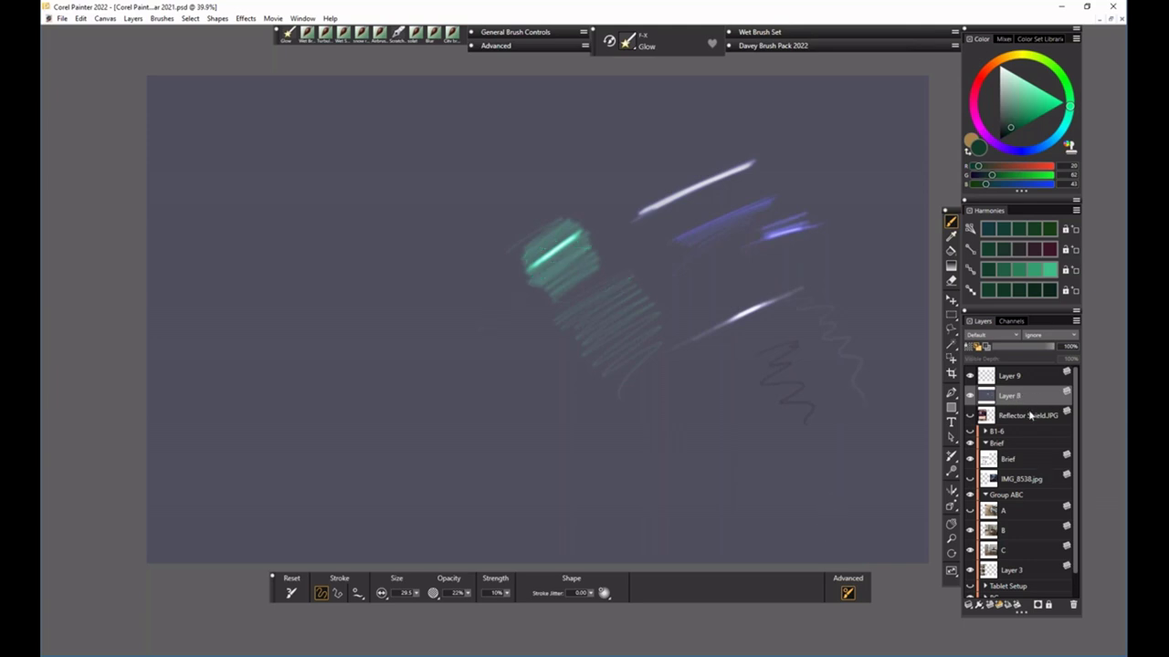
{"action": "key", "text": "ctrl+z"}
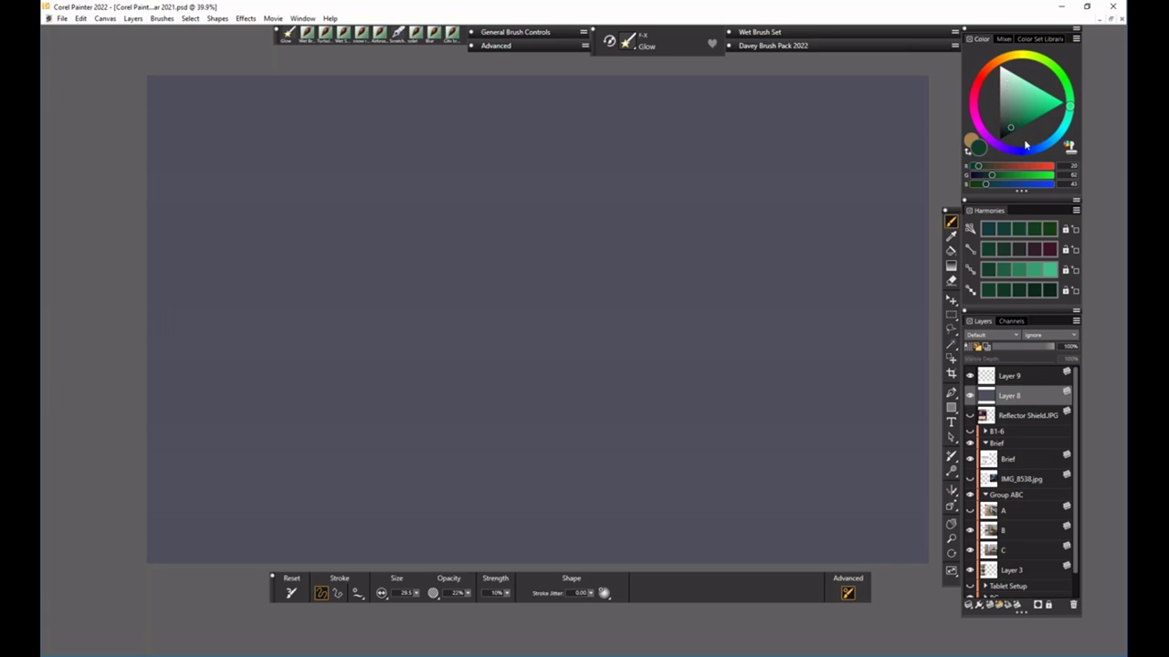
- Pick the Wet Brush Davey brush from Davey Brush Pack 2022 and paint a dark brown patch low on Layer 8
{"action": "left_click", "coordinate": [818, 47]}
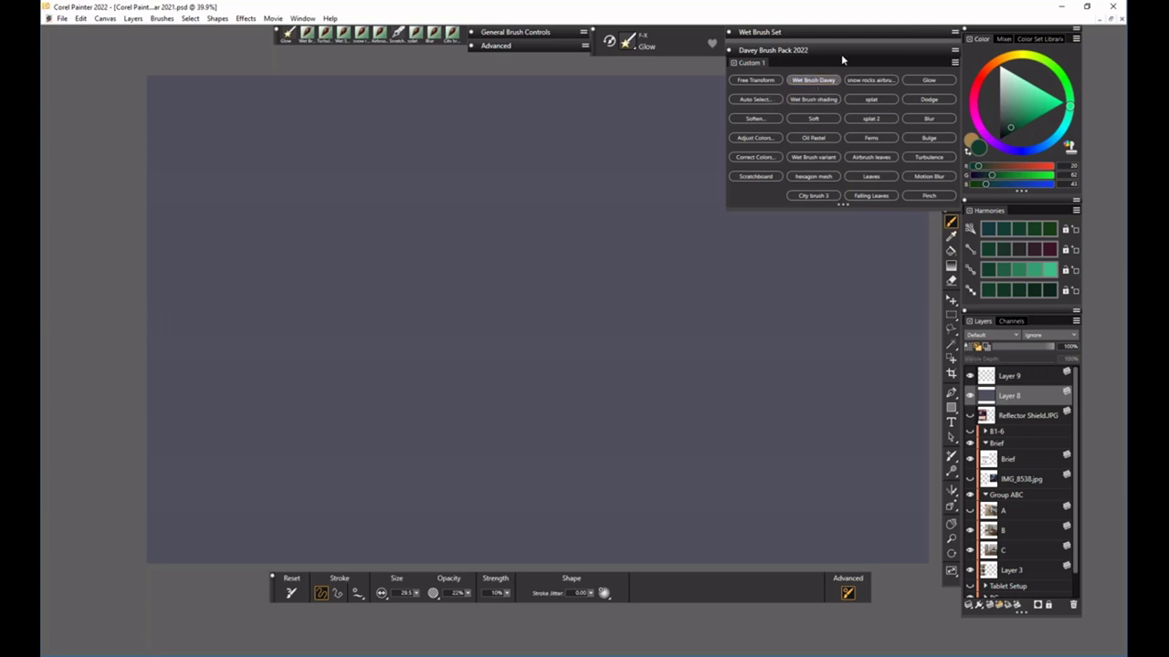
{"action": "left_click", "coordinate": [813, 79]}
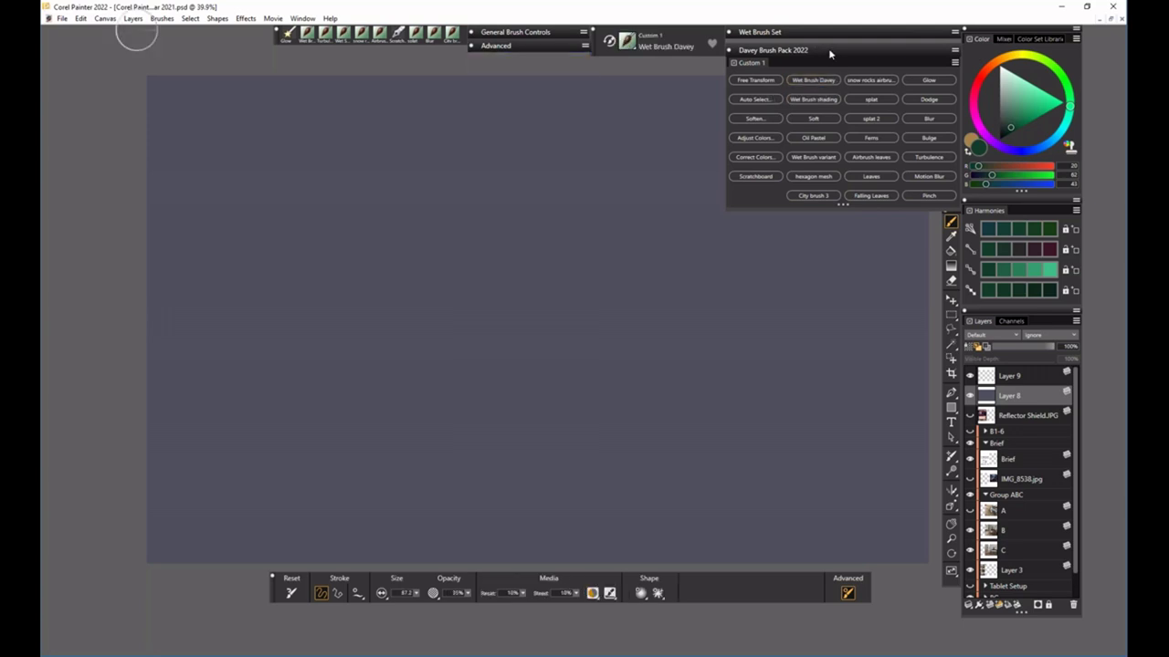
{"action": "left_click", "coordinate": [829, 52]}
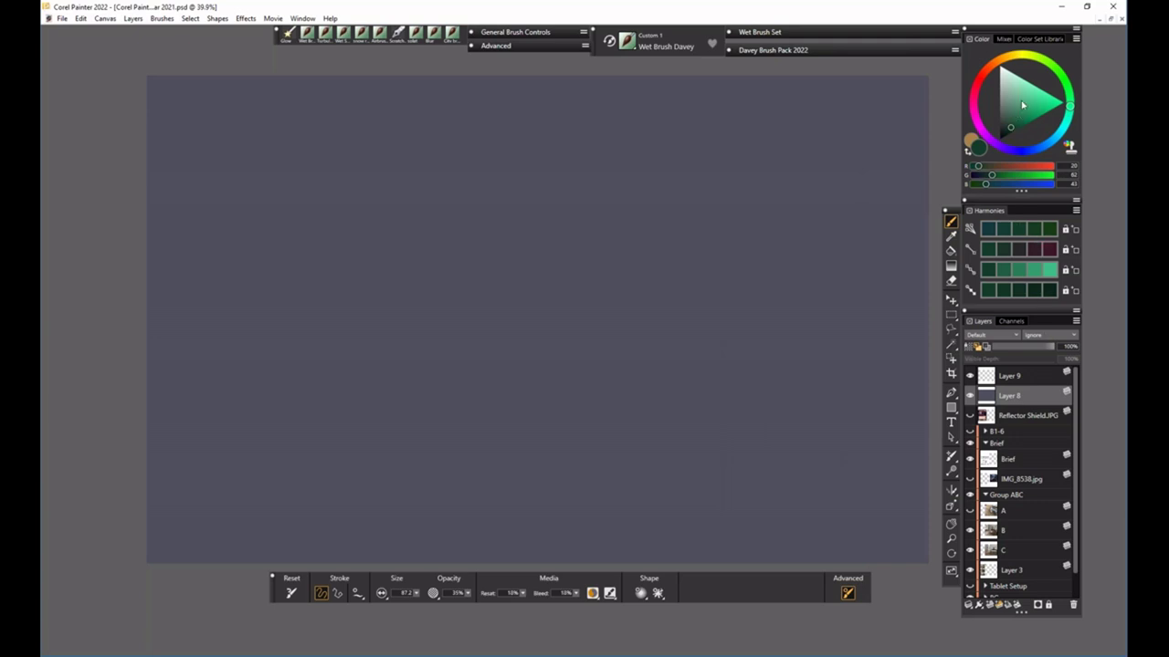
{"action": "left_click", "coordinate": [995, 71]}
{"action": "left_click_drag", "start_coordinate": [675, 418], "coordinate": [657, 476]}
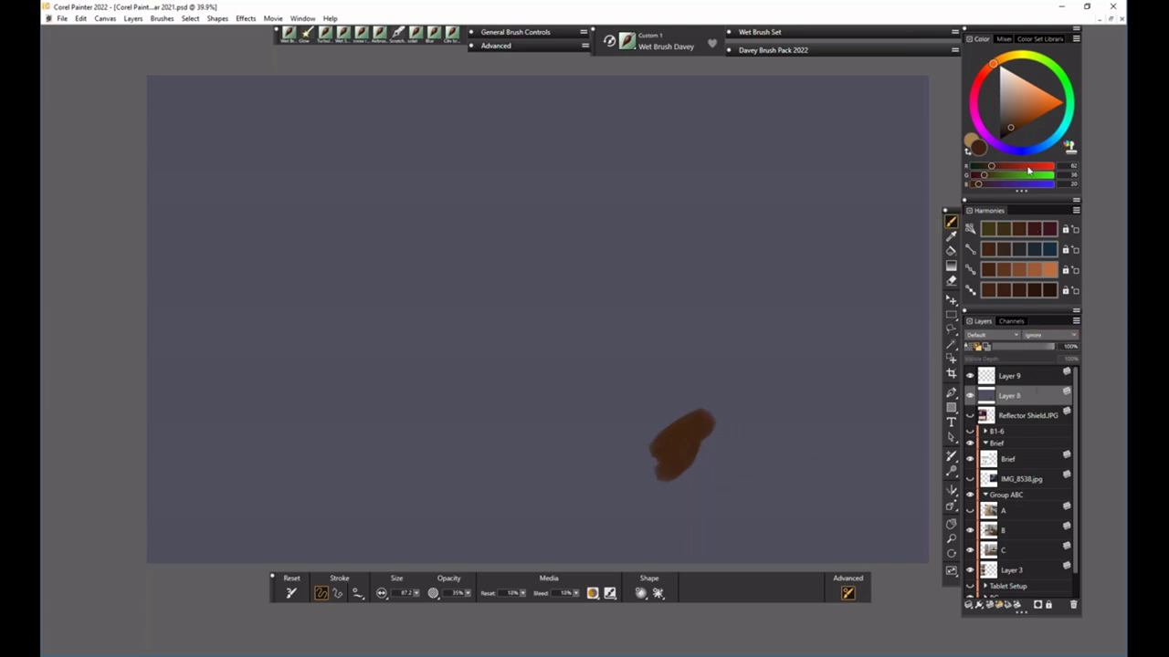
- Undo the dark brown patch and paint a cluster of light brown Wet Brush Davey dabs low on Layer 8
{"action": "left_click", "coordinate": [1021, 108]}
{"action": "key", "text": "ctrl+z"}
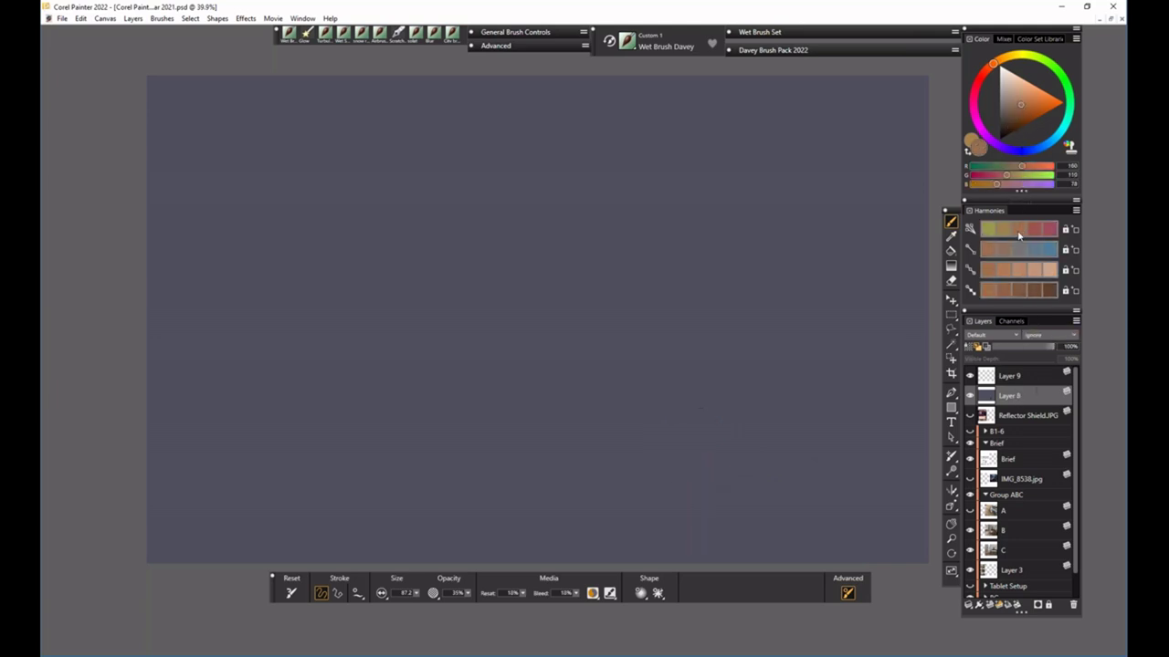
{"action": "left_click", "coordinate": [1009, 99]}
{"action": "mouse_move", "coordinate": [633, 446]}
{"action": "left_mouse_down"}
{"action": "mouse_move", "coordinate": [605, 481]}
{"action": "mouse_move", "coordinate": [662, 484]}
{"action": "mouse_move", "coordinate": [597, 493]}
{"action": "mouse_move", "coordinate": [662, 450]}
{"action": "mouse_move", "coordinate": [658, 492]}
{"action": "mouse_move", "coordinate": [641, 443]}
{"action": "mouse_move", "coordinate": [669, 475]}
{"action": "mouse_move", "coordinate": [656, 488]}
{"action": "mouse_move", "coordinate": [691, 454]}
{"action": "mouse_move", "coordinate": [626, 511]}
{"action": "mouse_move", "coordinate": [589, 507]}
{"action": "mouse_move", "coordinate": [579, 449]}
{"action": "left_mouse_up"}
{"action": "left_click", "coordinate": [637, 489]}
{"action": "left_click", "coordinate": [656, 468]}
{"action": "left_click", "coordinate": [1034, 228]}
{"action": "left_click", "coordinate": [691, 505]}
{"action": "left_click", "coordinate": [691, 429]}
{"action": "left_click", "coordinate": [559, 497]}
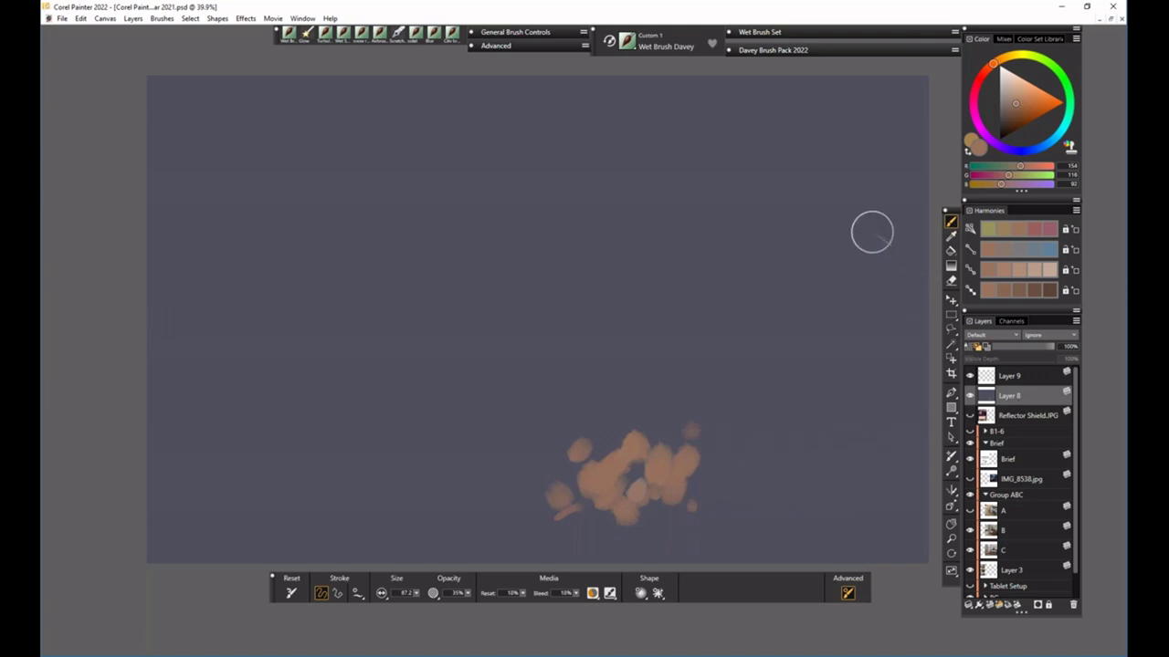
- Switch to the Glow brush with a dark brown colour and stroke bright highlights onto the light brown dabs
{"action": "left_click", "coordinate": [308, 37]}
{"action": "mouse_move", "coordinate": [1014, 109]}
{"action": "left_mouse_down"}
{"action": "mouse_move", "coordinate": [1006, 129]}
{"action": "mouse_move", "coordinate": [1018, 150]}
{"action": "left_mouse_up"}
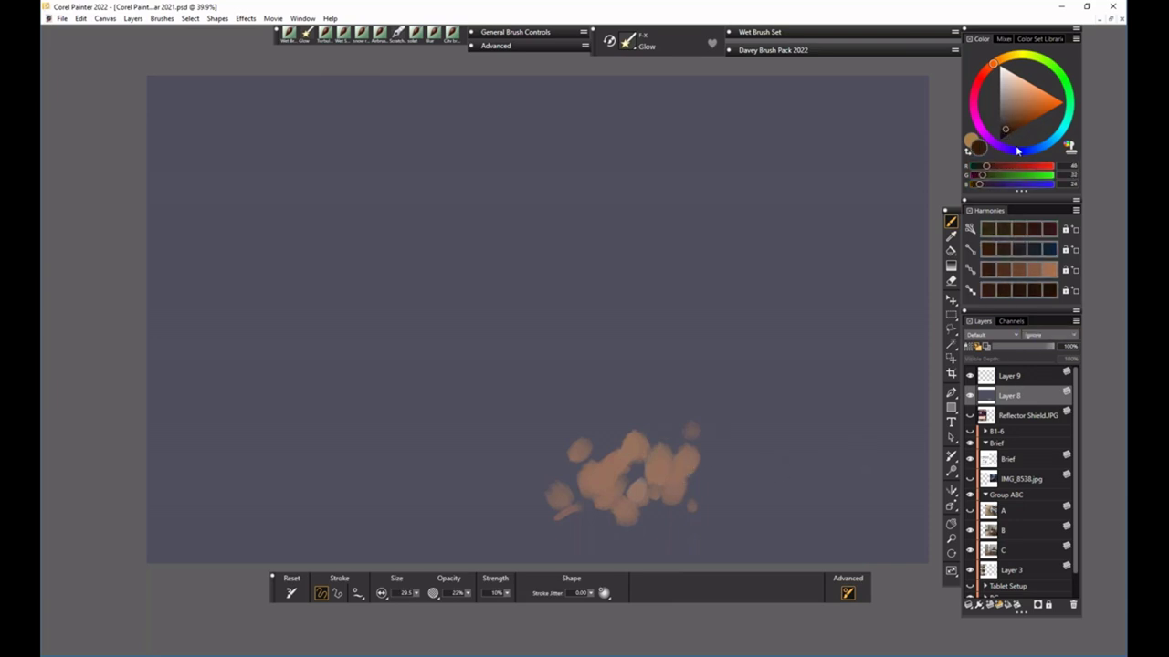
{"action": "left_click_drag", "start_coordinate": [606, 472], "coordinate": [606, 466]}
{"action": "left_click_drag", "start_coordinate": [585, 477], "coordinate": [592, 471]}
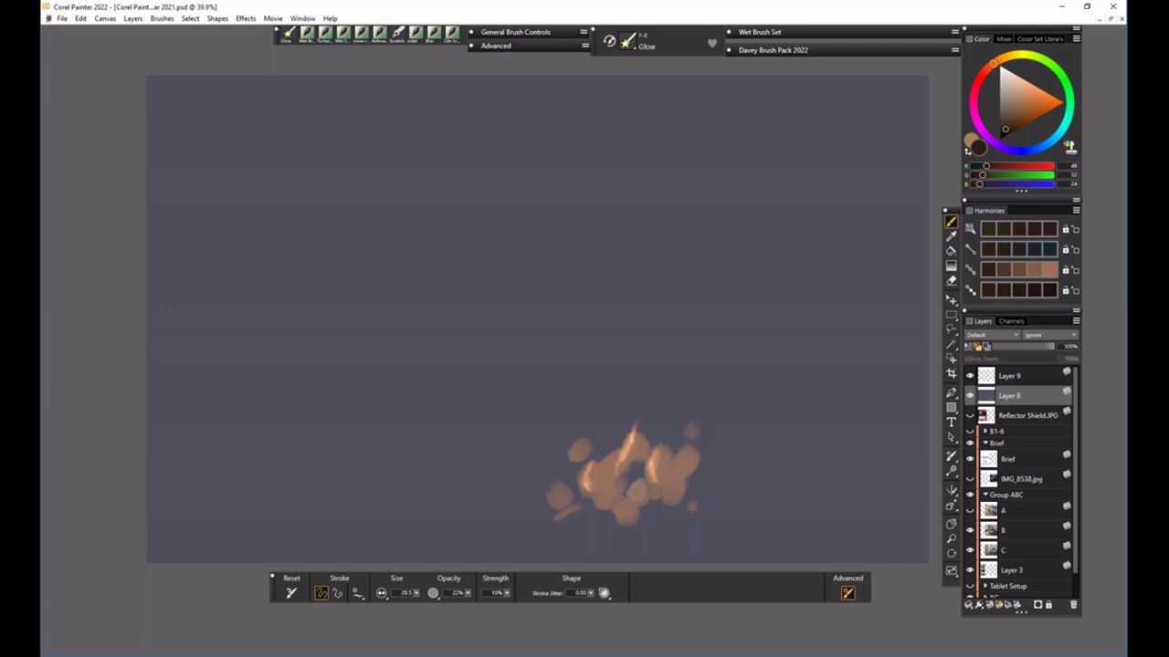
{"action": "right_click", "coordinate": [680, 457]}
{"action": "key", "text": "Escape"}
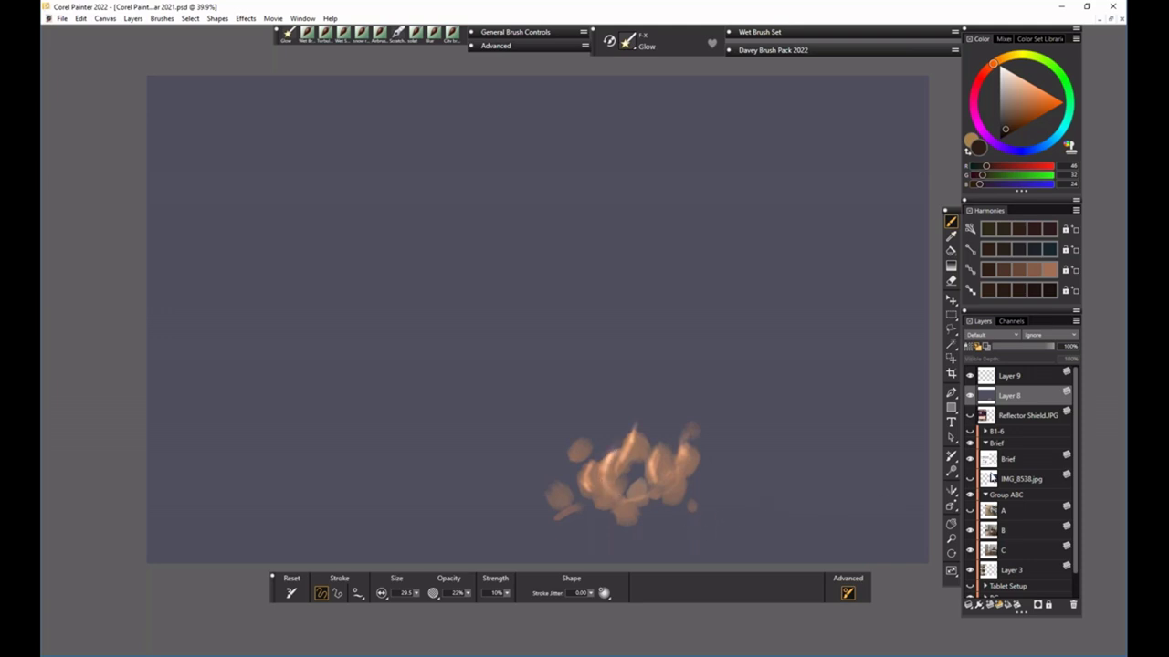
- Set the colour to RGB 61, 34, 17, resize the Glow brush, and dab small glowing sparks above the cluster
{"action": "left_click", "coordinate": [1012, 129]}
{"action": "left_click_drag", "start_coordinate": [415, 592], "coordinate": [394, 610]}
{"action": "left_click_drag", "start_coordinate": [417, 594], "coordinate": [428, 599]}
- Build the cluster into glowing flames with the Glow brush at size 87.9, then reduce it to about 36 for embers beside them
{"action": "left_click_drag", "start_coordinate": [420, 593], "coordinate": [454, 623]}
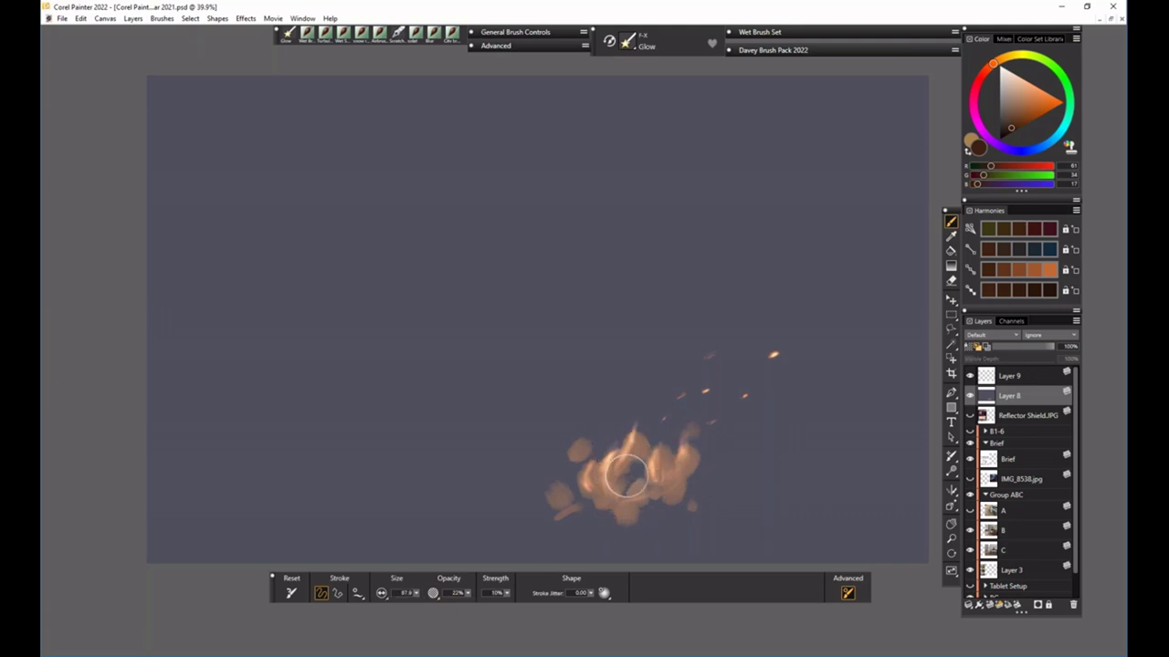
{"action": "mouse_move", "coordinate": [580, 484]}
{"action": "left_mouse_down"}
{"action": "mouse_move", "coordinate": [604, 504]}
{"action": "mouse_move", "coordinate": [559, 493]}
{"action": "left_mouse_up"}
{"action": "left_click_drag", "start_coordinate": [636, 429], "coordinate": [619, 484]}
{"action": "mouse_move", "coordinate": [604, 444]}
{"action": "left_mouse_down"}
{"action": "mouse_move", "coordinate": [617, 510]}
{"action": "mouse_move", "coordinate": [650, 427]}
{"action": "mouse_move", "coordinate": [639, 510]}
{"action": "left_mouse_up"}
{"action": "mouse_move", "coordinate": [676, 426]}
{"action": "left_mouse_down"}
{"action": "mouse_move", "coordinate": [663, 493]}
{"action": "mouse_move", "coordinate": [694, 502]}
{"action": "mouse_move", "coordinate": [630, 470]}
{"action": "mouse_move", "coordinate": [639, 493]}
{"action": "mouse_move", "coordinate": [643, 422]}
{"action": "mouse_move", "coordinate": [612, 456]}
{"action": "mouse_move", "coordinate": [621, 510]}
{"action": "left_mouse_up"}
{"action": "mouse_move", "coordinate": [655, 470]}
{"action": "left_mouse_down"}
{"action": "mouse_move", "coordinate": [665, 417]}
{"action": "mouse_move", "coordinate": [653, 464]}
{"action": "left_mouse_up"}
{"action": "mouse_move", "coordinate": [673, 398]}
{"action": "left_mouse_down"}
{"action": "mouse_move", "coordinate": [653, 418]}
{"action": "mouse_move", "coordinate": [650, 488]}
{"action": "left_mouse_up"}
{"action": "mouse_move", "coordinate": [686, 425]}
{"action": "left_mouse_down"}
{"action": "mouse_move", "coordinate": [650, 499]}
{"action": "mouse_move", "coordinate": [706, 561]}
{"action": "mouse_move", "coordinate": [608, 444]}
{"action": "mouse_move", "coordinate": [575, 448]}
{"action": "left_mouse_up"}
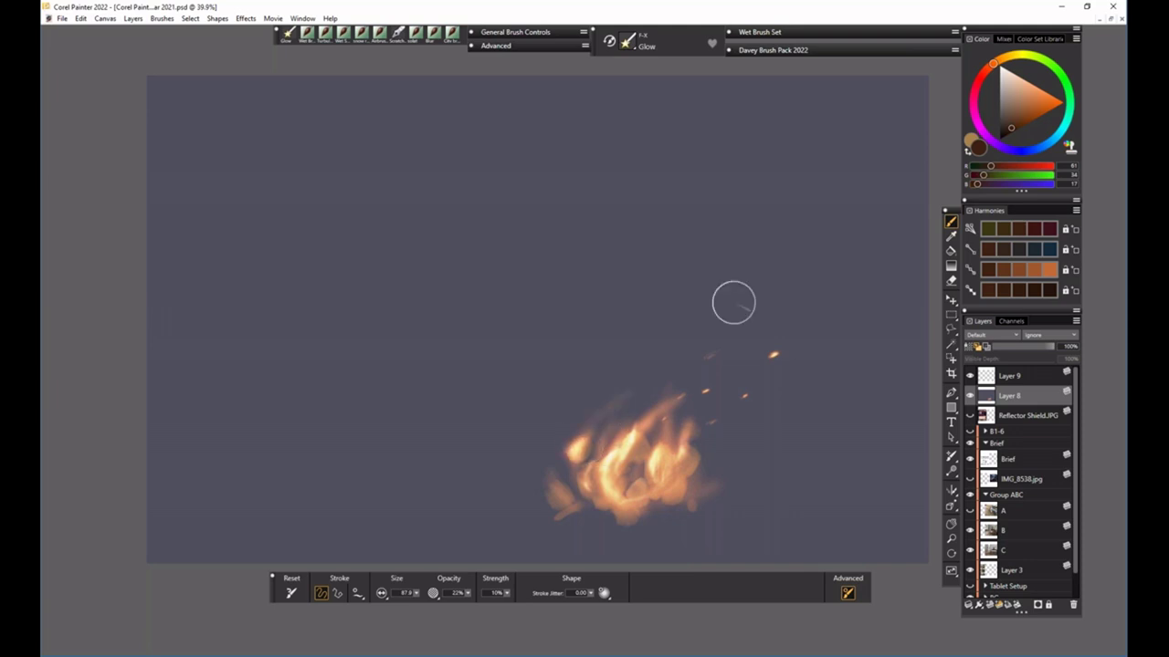
{"action": "left_click_drag", "start_coordinate": [587, 441], "coordinate": [580, 440]}
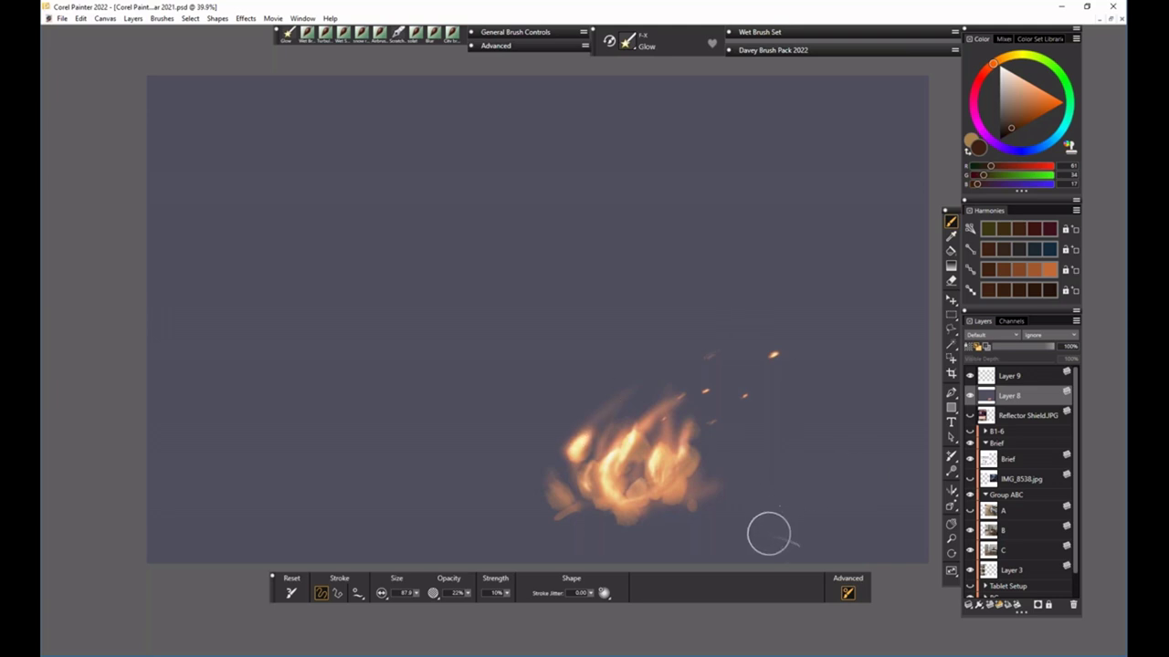
{"action": "left_click_drag", "start_coordinate": [415, 593], "coordinate": [392, 594]}
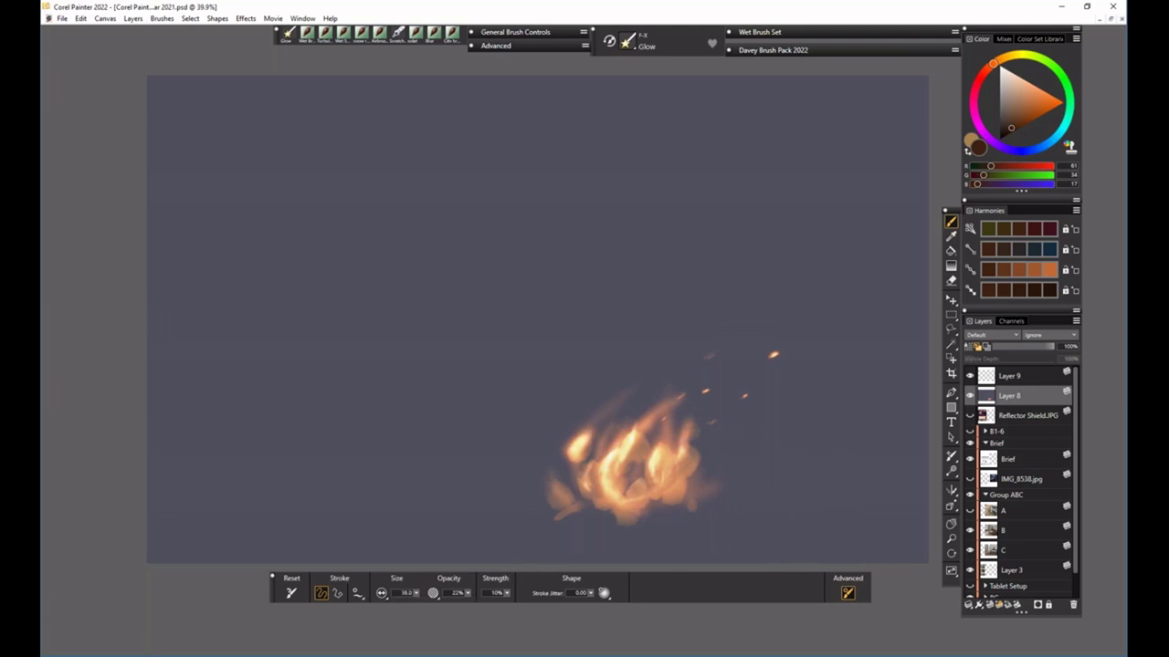
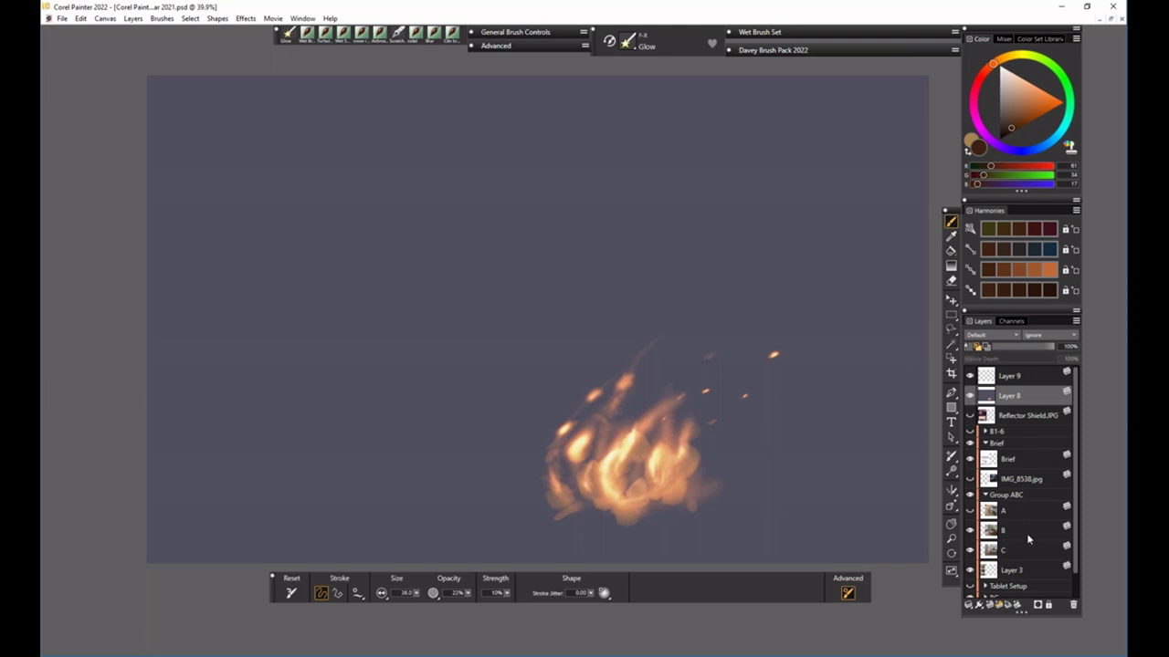
- Hide Layer 8 and show Reflector Shield.JPG and the B1-6 group to review the finished card art, then show Layer 8 again
{"action": "left_click", "coordinate": [970, 395]}
{"action": "left_click", "coordinate": [970, 415]}
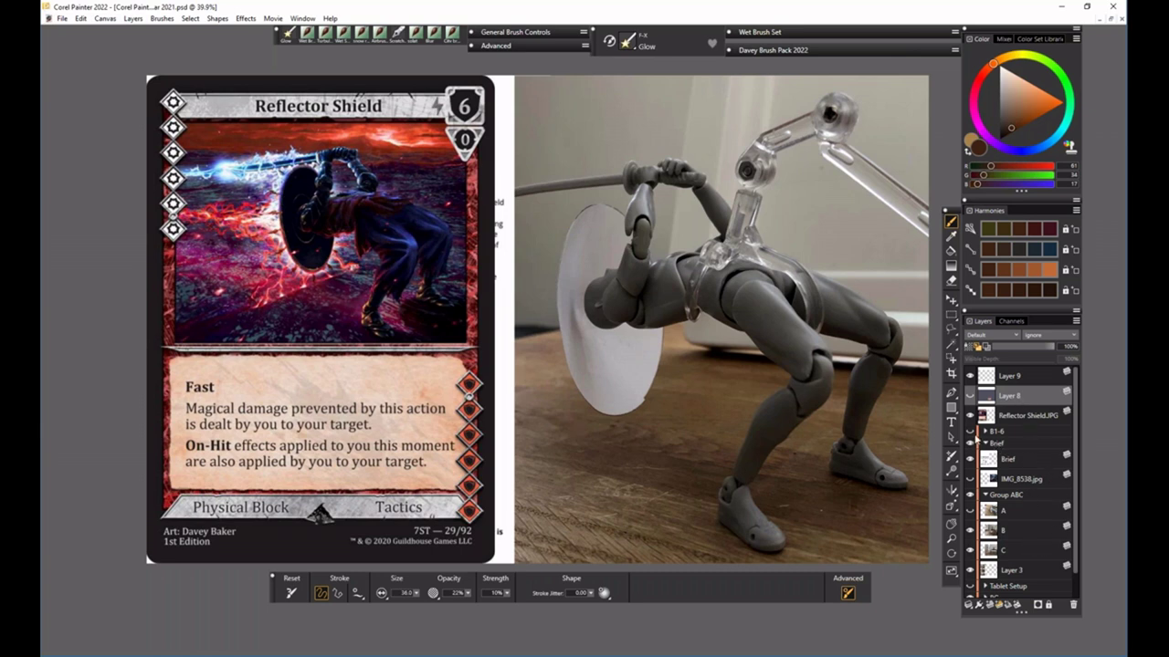
{"action": "left_click", "coordinate": [969, 431]}
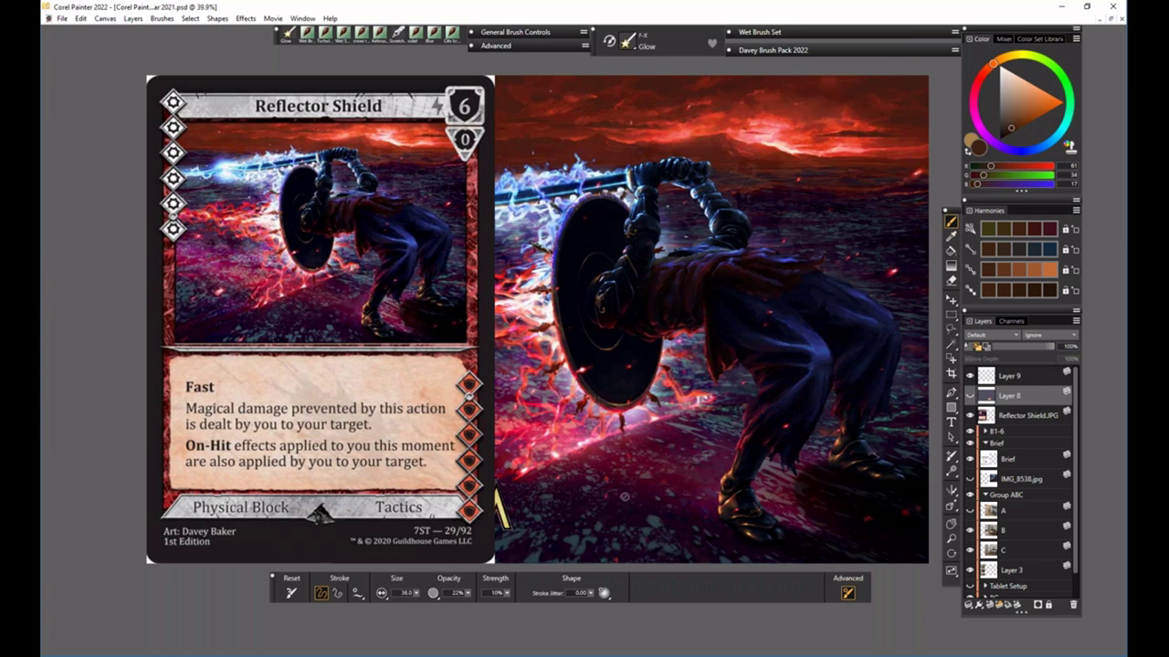
{"action": "left_click", "coordinate": [970, 396]}
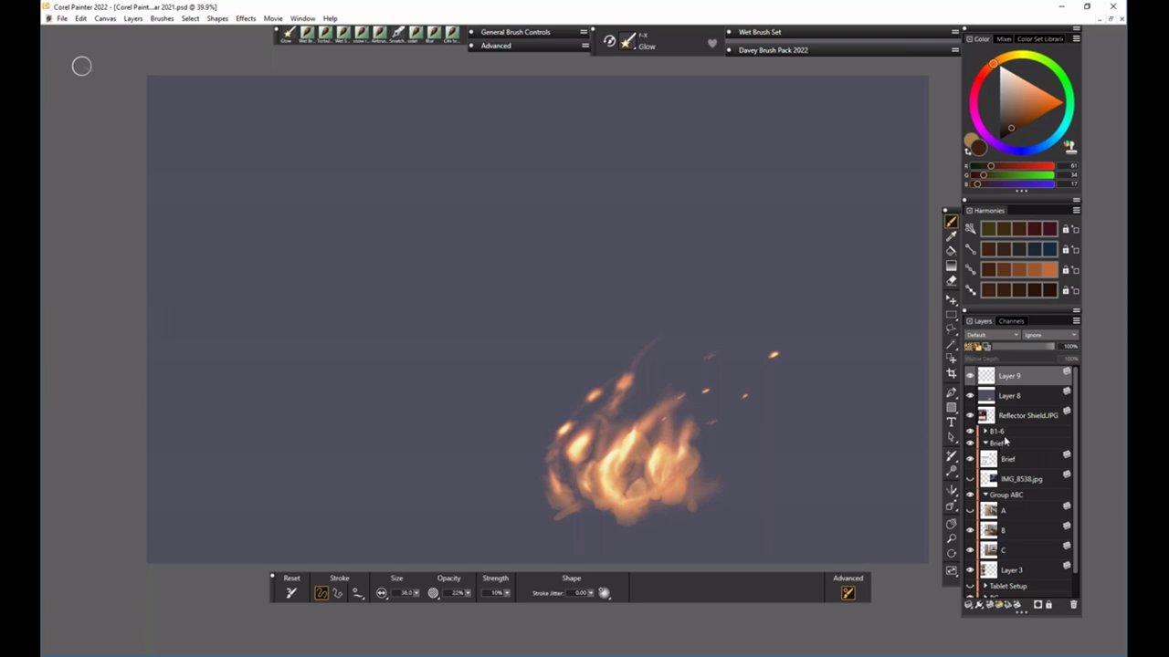
{"action": "left_click", "coordinate": [990, 335]}
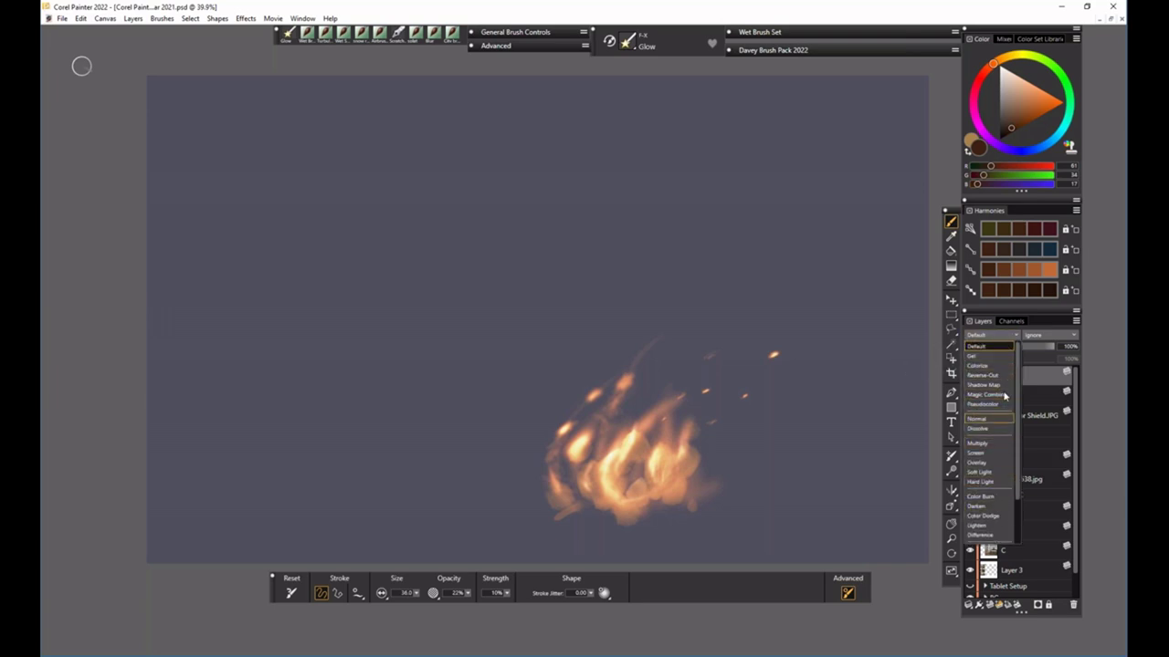
{"action": "left_click", "coordinate": [997, 339]}
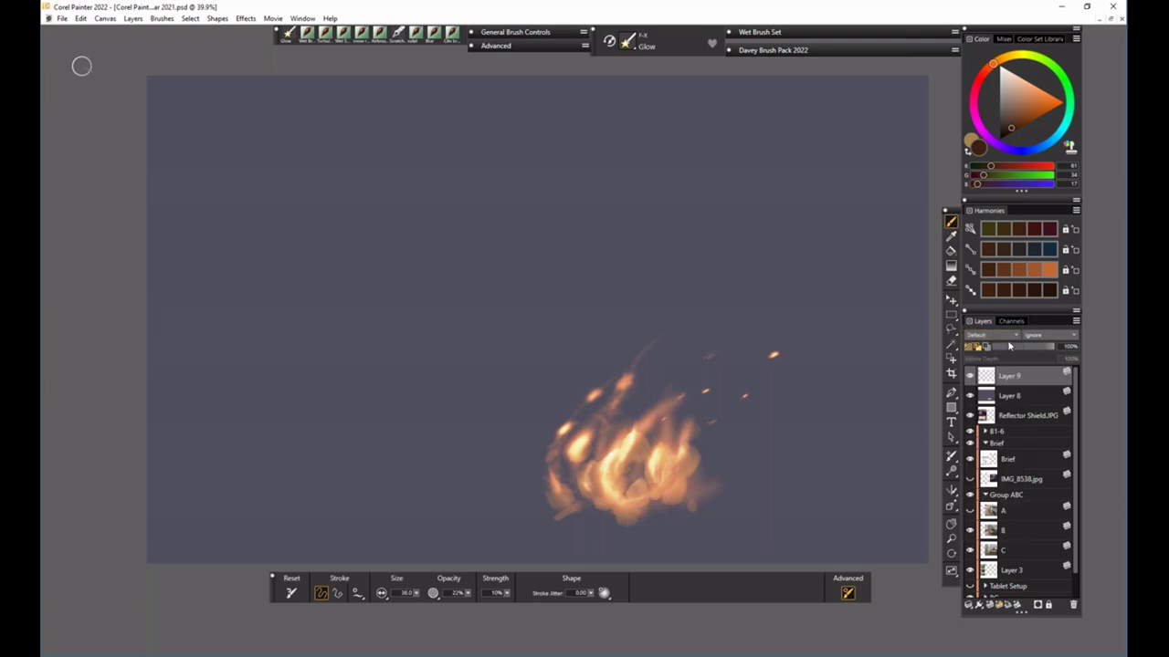
{"action": "left_click", "coordinate": [1029, 400]}
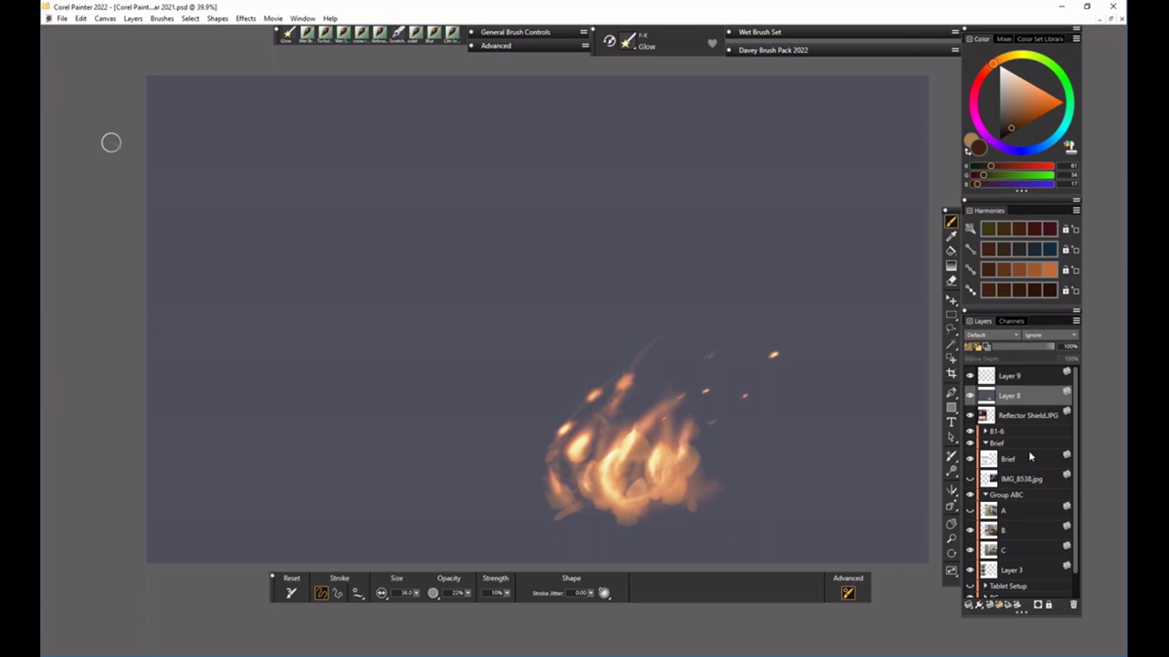
{"action": "left_click", "coordinate": [1022, 379]}
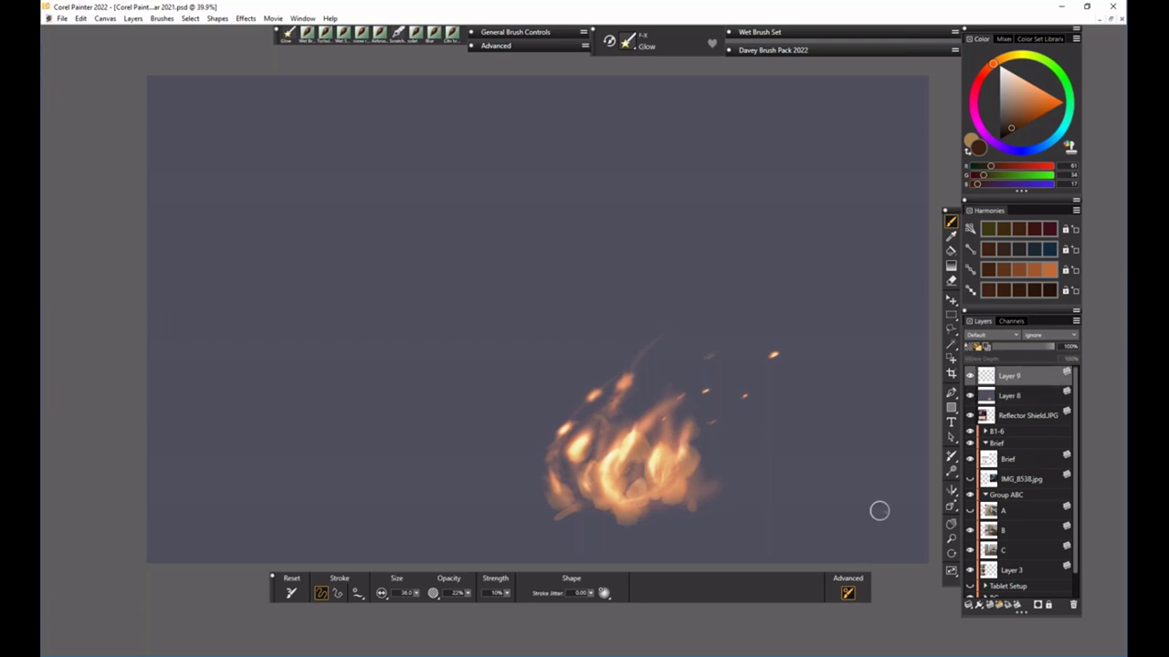
{"action": "left_click", "coordinate": [1011, 399]}
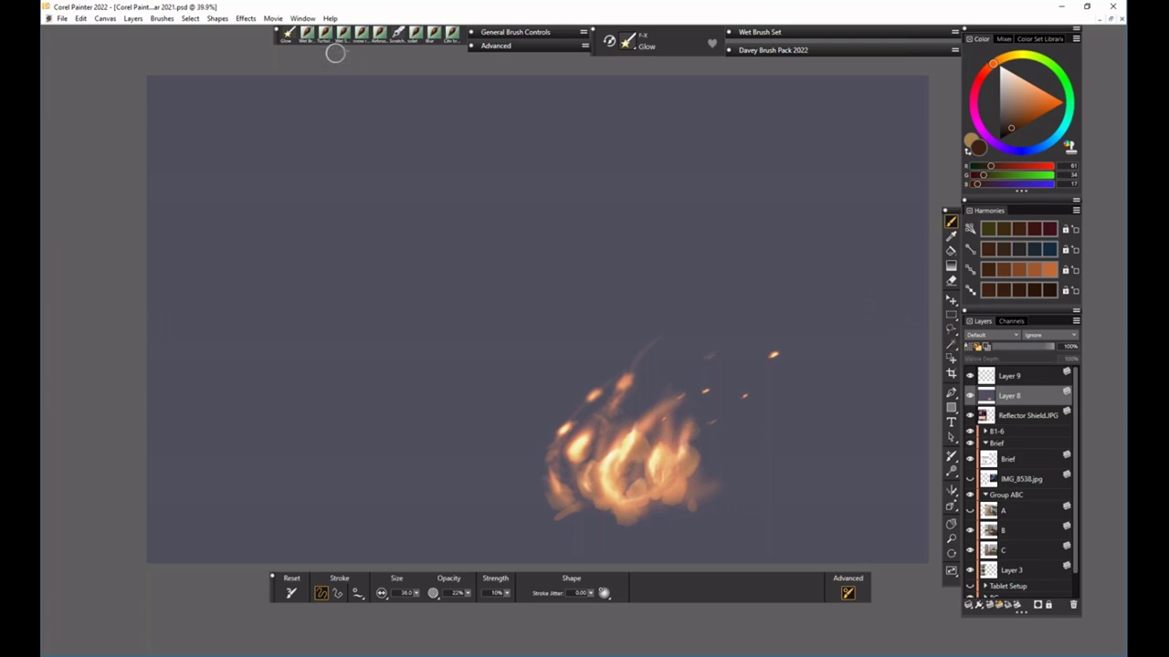
- Pick the Wet Brush Davey brush and set Layer 9's composite method to Shadow Map
{"action": "left_click", "coordinate": [308, 35]}
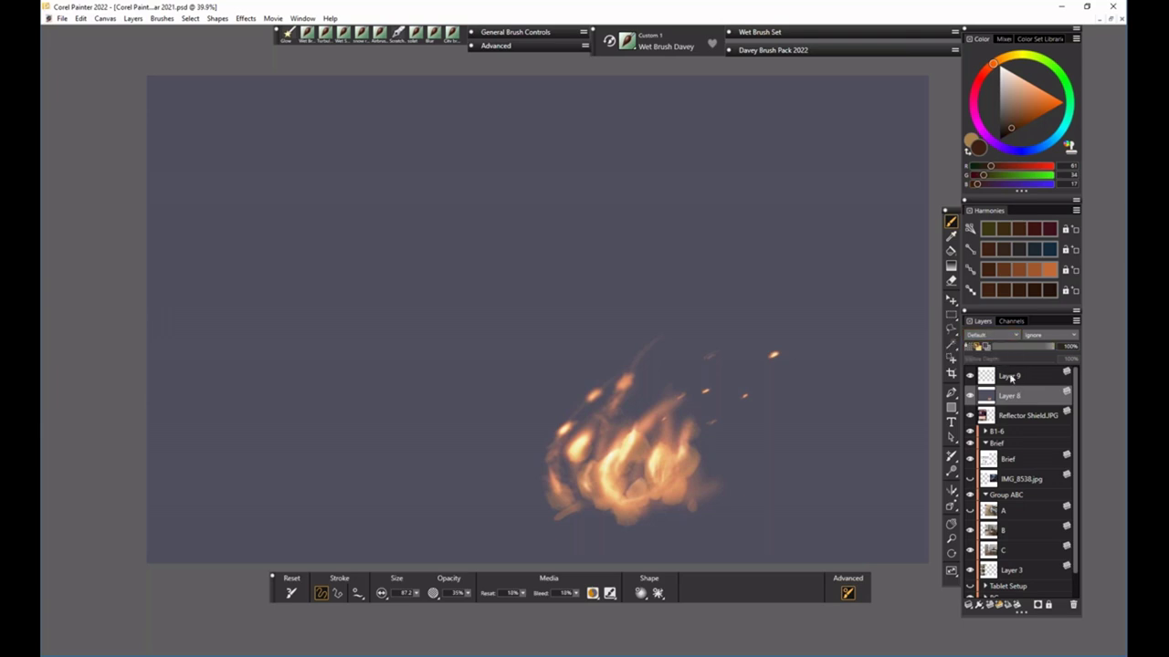
{"action": "left_click", "coordinate": [990, 335]}
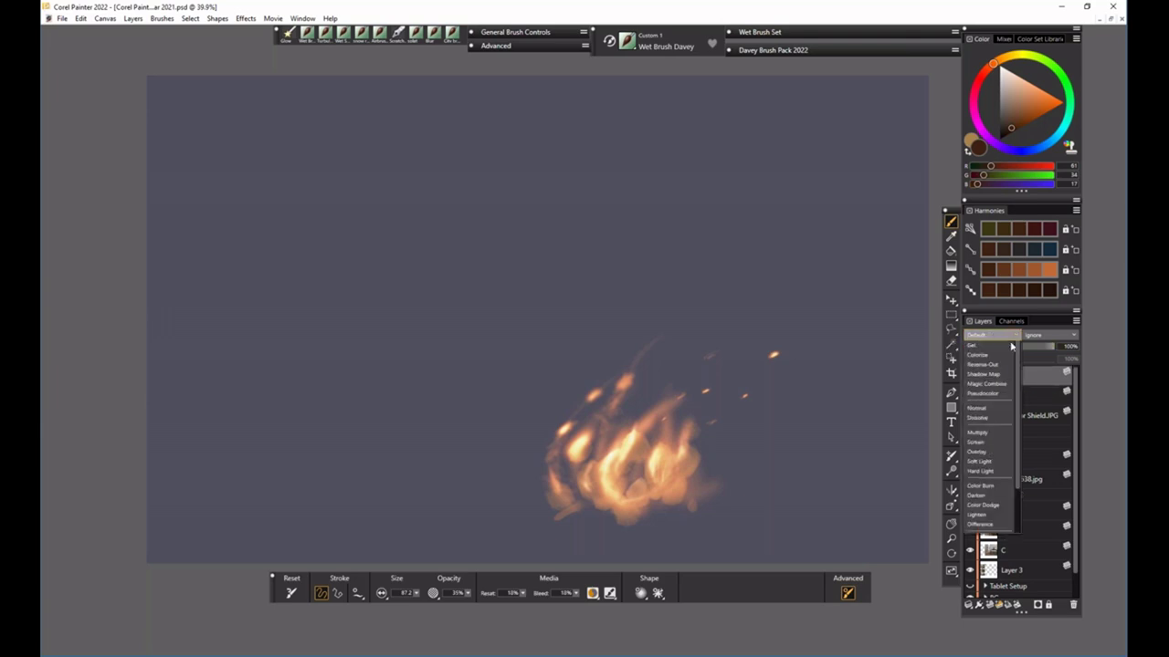
{"action": "left_click", "coordinate": [997, 387]}
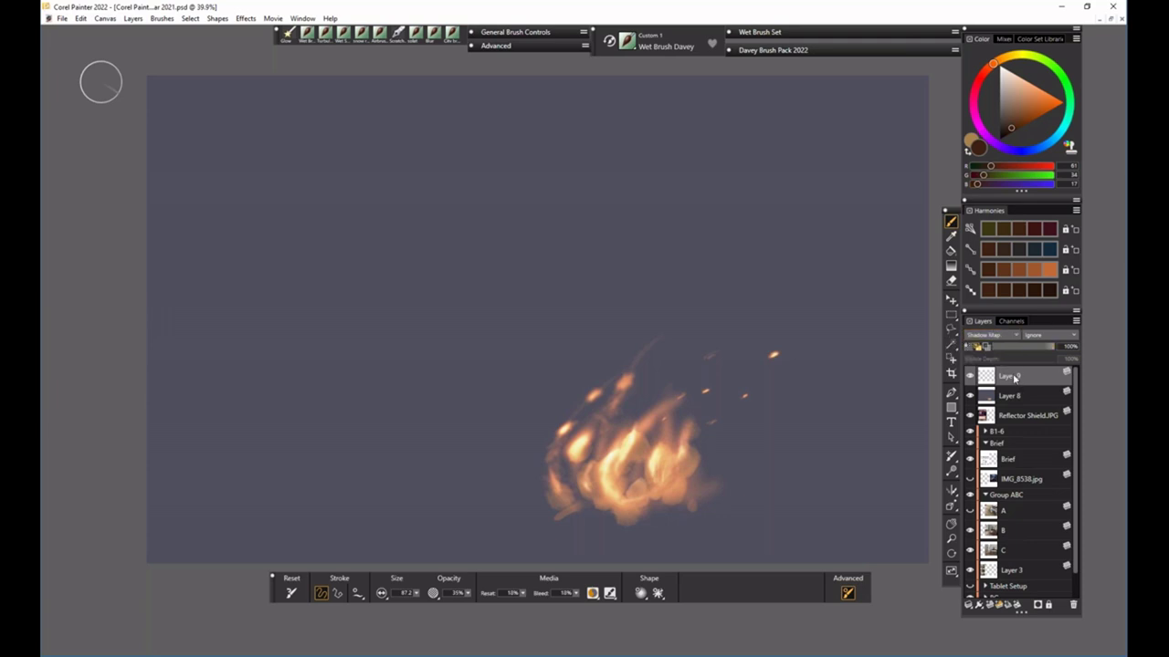
- Choose a light warm grey and paint a dark ground shape beneath the fire on the Shadow Map layer, Layer 9
{"action": "left_click", "coordinate": [1005, 90]}
{"action": "left_click_drag", "start_coordinate": [1005, 90], "coordinate": [1003, 87]}
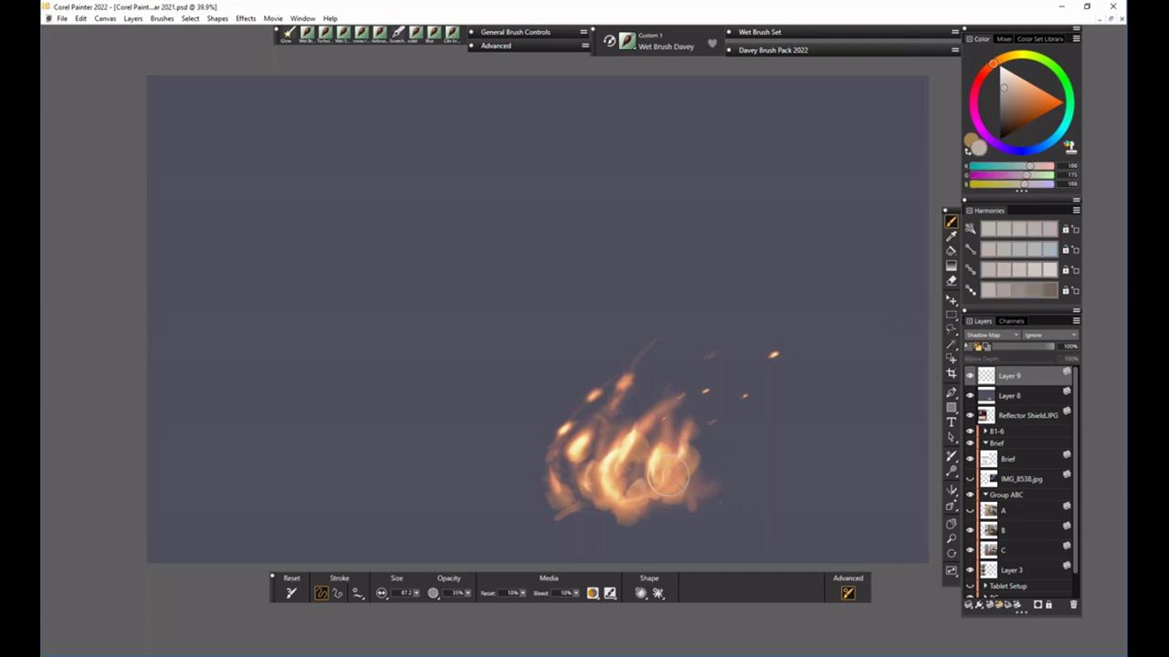
{"action": "left_click_drag", "start_coordinate": [468, 520], "coordinate": [575, 507]}
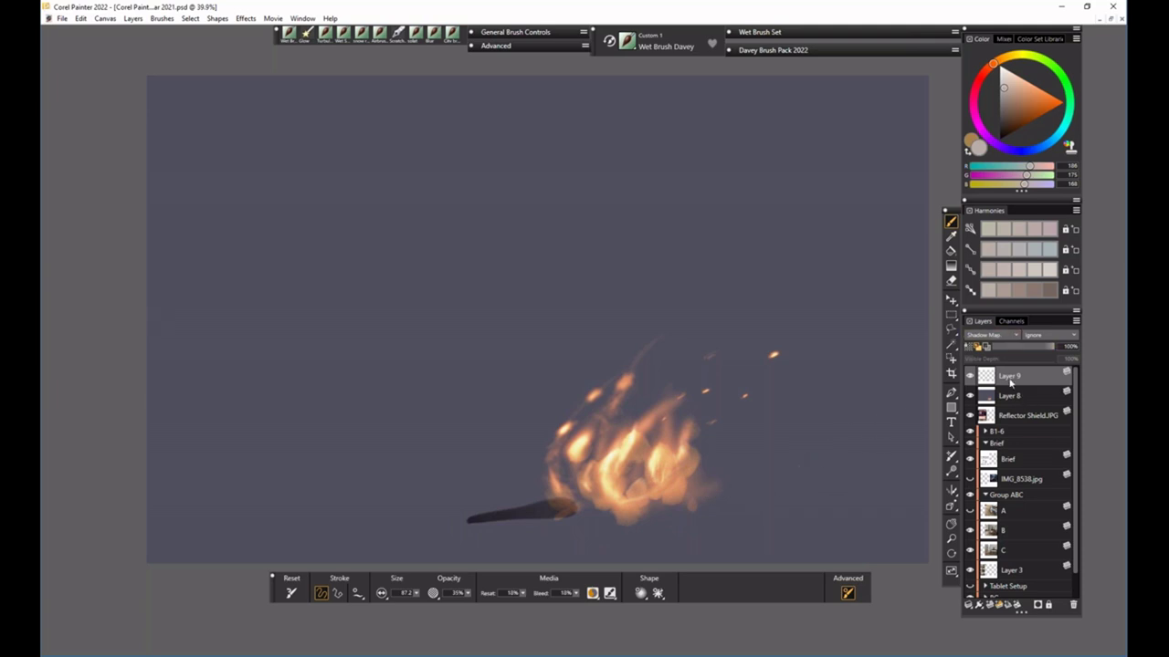
{"action": "mouse_move", "coordinate": [495, 509]}
{"action": "left_mouse_down"}
{"action": "mouse_move", "coordinate": [593, 516]}
{"action": "mouse_move", "coordinate": [466, 530]}
{"action": "left_mouse_up"}
{"action": "mouse_move", "coordinate": [588, 516]}
{"action": "left_mouse_down"}
{"action": "mouse_move", "coordinate": [639, 527]}
{"action": "mouse_move", "coordinate": [575, 493]}
{"action": "mouse_move", "coordinate": [703, 517]}
{"action": "mouse_move", "coordinate": [744, 544]}
{"action": "mouse_move", "coordinate": [917, 530]}
{"action": "mouse_move", "coordinate": [383, 557]}
{"action": "mouse_move", "coordinate": [895, 557]}
{"action": "left_mouse_up"}
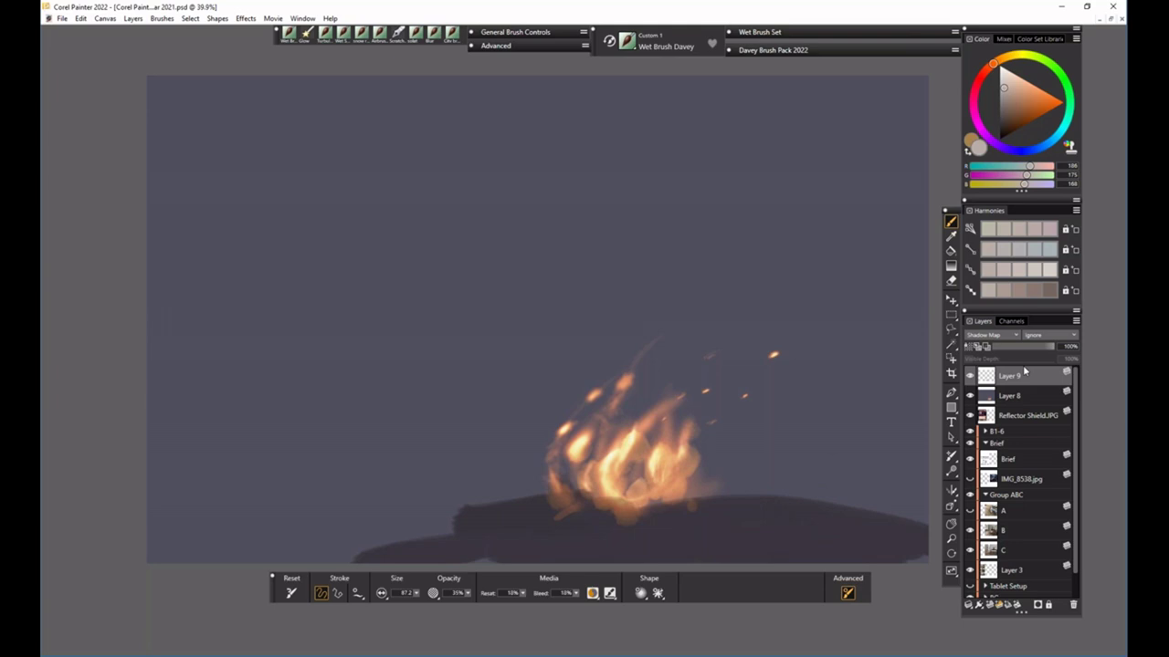
- Choose a peach colour, deepen the flames to orange on Layer 9, and paint large billows of brown smoke rising from the fire
{"action": "left_click_drag", "start_coordinate": [1015, 114], "coordinate": [1019, 89]}
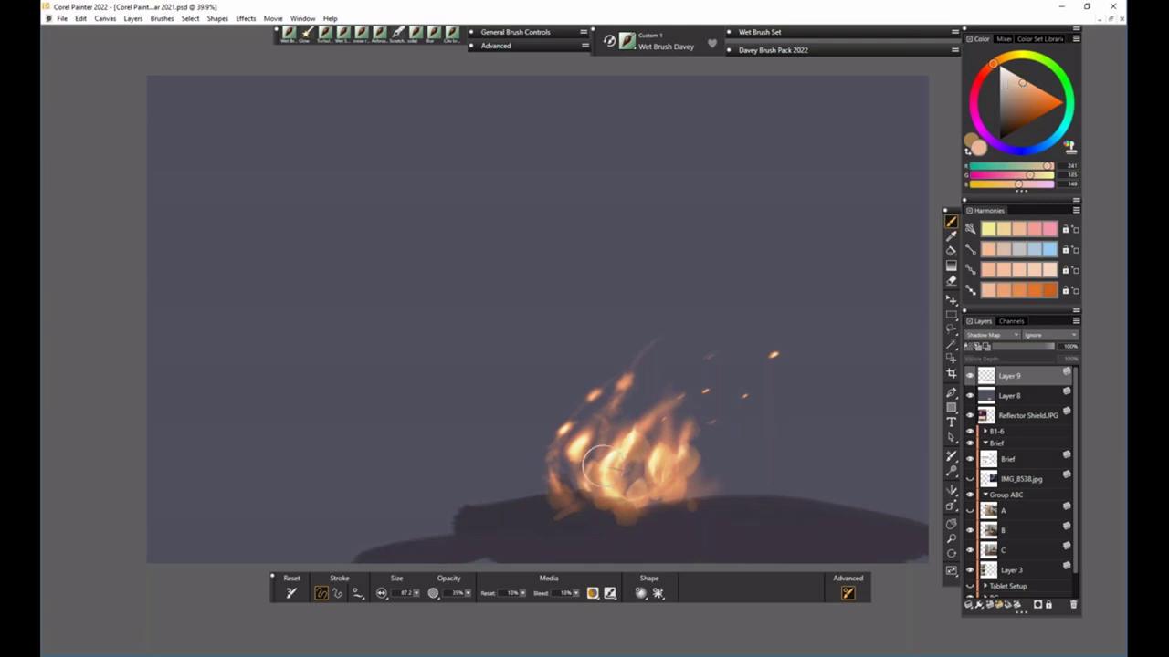
{"action": "mouse_move", "coordinate": [639, 493]}
{"action": "left_mouse_down"}
{"action": "mouse_move", "coordinate": [676, 475]}
{"action": "mouse_move", "coordinate": [630, 470]}
{"action": "mouse_move", "coordinate": [608, 447]}
{"action": "mouse_move", "coordinate": [653, 461]}
{"action": "left_mouse_up"}
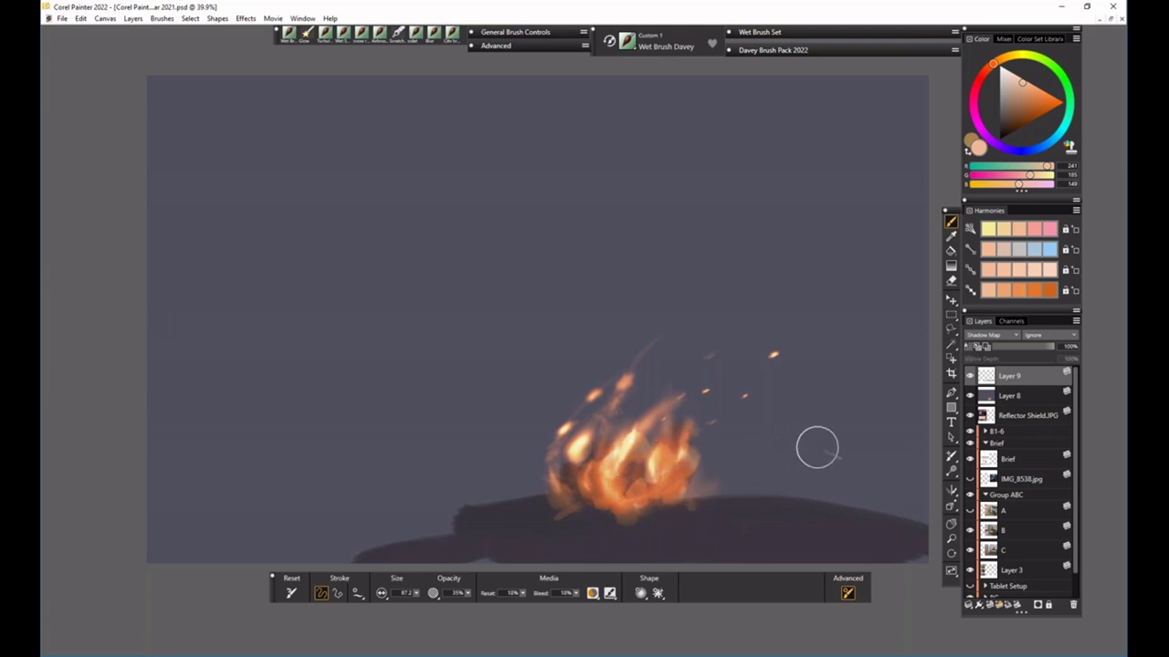
{"action": "mouse_move", "coordinate": [555, 487]}
{"action": "left_mouse_down"}
{"action": "mouse_move", "coordinate": [618, 417]}
{"action": "mouse_move", "coordinate": [647, 425]}
{"action": "mouse_move", "coordinate": [754, 508]}
{"action": "mouse_move", "coordinate": [634, 432]}
{"action": "left_mouse_up"}
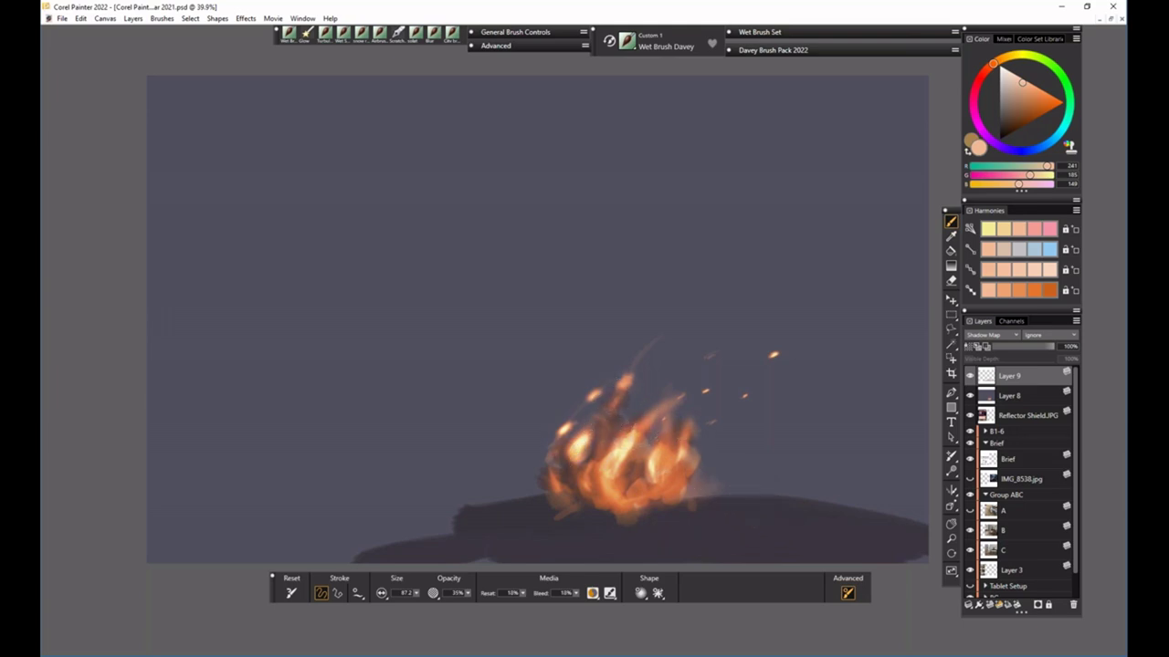
{"action": "left_click_drag", "start_coordinate": [654, 437], "coordinate": [687, 420]}
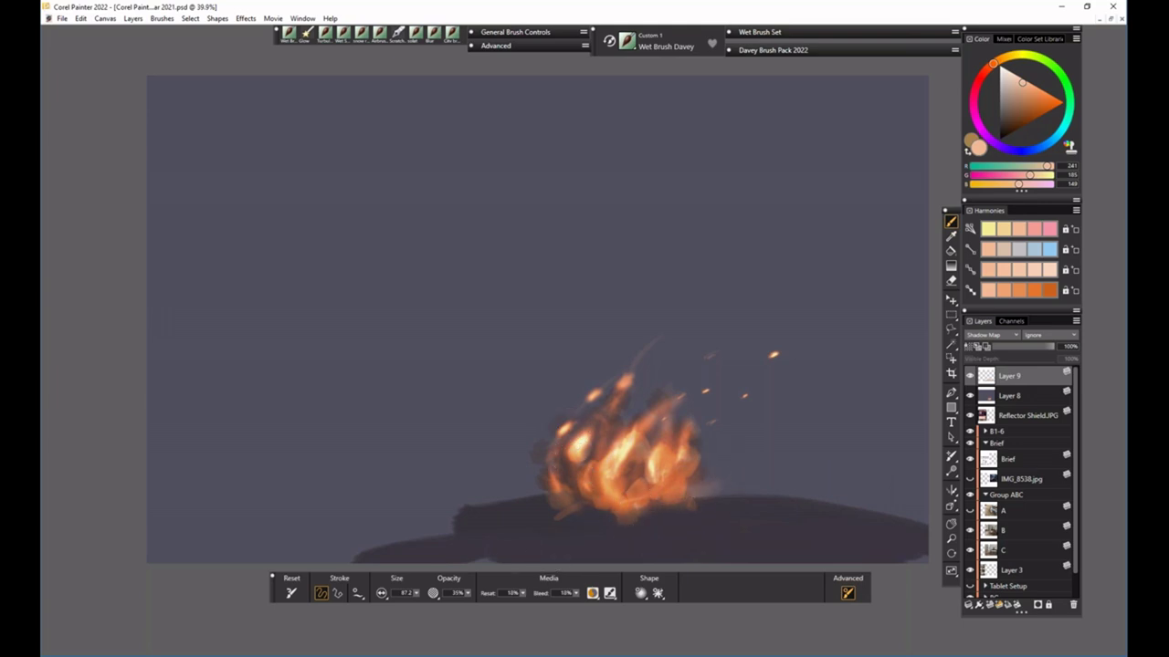
{"action": "mouse_move", "coordinate": [712, 410]}
{"action": "left_mouse_down"}
{"action": "mouse_move", "coordinate": [738, 391]}
{"action": "mouse_move", "coordinate": [706, 385]}
{"action": "mouse_move", "coordinate": [795, 322]}
{"action": "mouse_move", "coordinate": [649, 388]}
{"action": "mouse_move", "coordinate": [696, 333]}
{"action": "mouse_move", "coordinate": [828, 280]}
{"action": "mouse_move", "coordinate": [692, 378]}
{"action": "mouse_move", "coordinate": [726, 367]}
{"action": "mouse_move", "coordinate": [670, 386]}
{"action": "mouse_move", "coordinate": [786, 285]}
{"action": "mouse_move", "coordinate": [865, 266]}
{"action": "mouse_move", "coordinate": [792, 365]}
{"action": "mouse_move", "coordinate": [852, 255]}
{"action": "mouse_move", "coordinate": [881, 316]}
{"action": "mouse_move", "coordinate": [912, 306]}
{"action": "mouse_move", "coordinate": [811, 263]}
{"action": "mouse_move", "coordinate": [844, 290]}
{"action": "mouse_move", "coordinate": [827, 389]}
{"action": "left_mouse_up"}
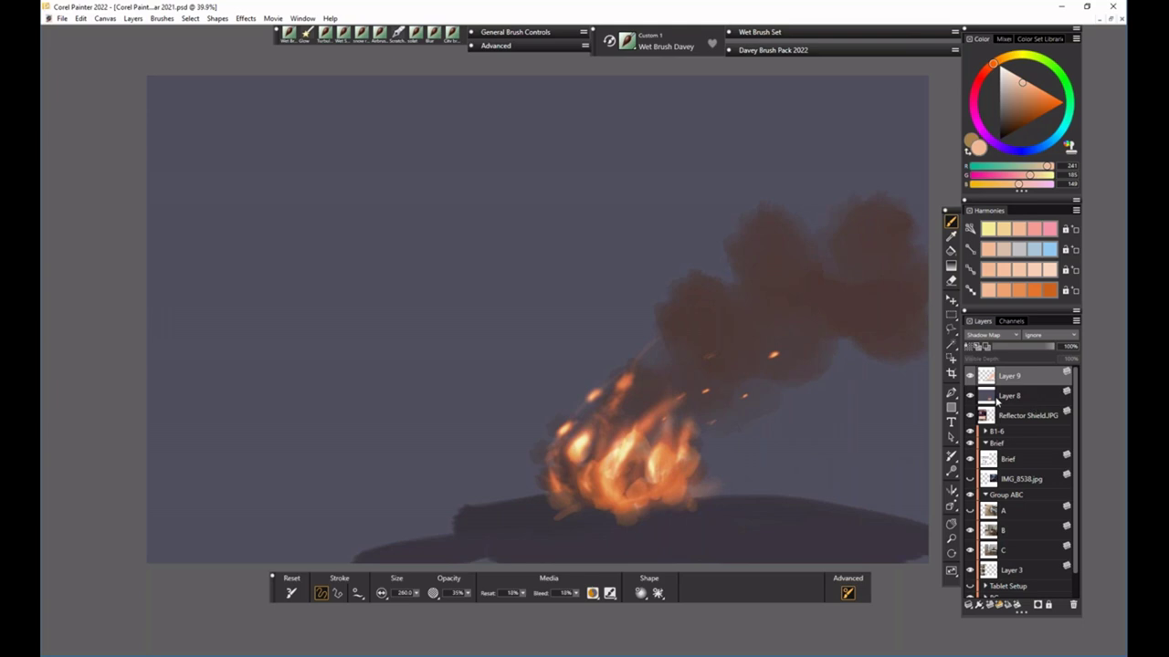
- On Layer 8, sample a dark grey and paint a stroke through the smoke with the brush size at 121.4
{"action": "left_click", "coordinate": [996, 402]}
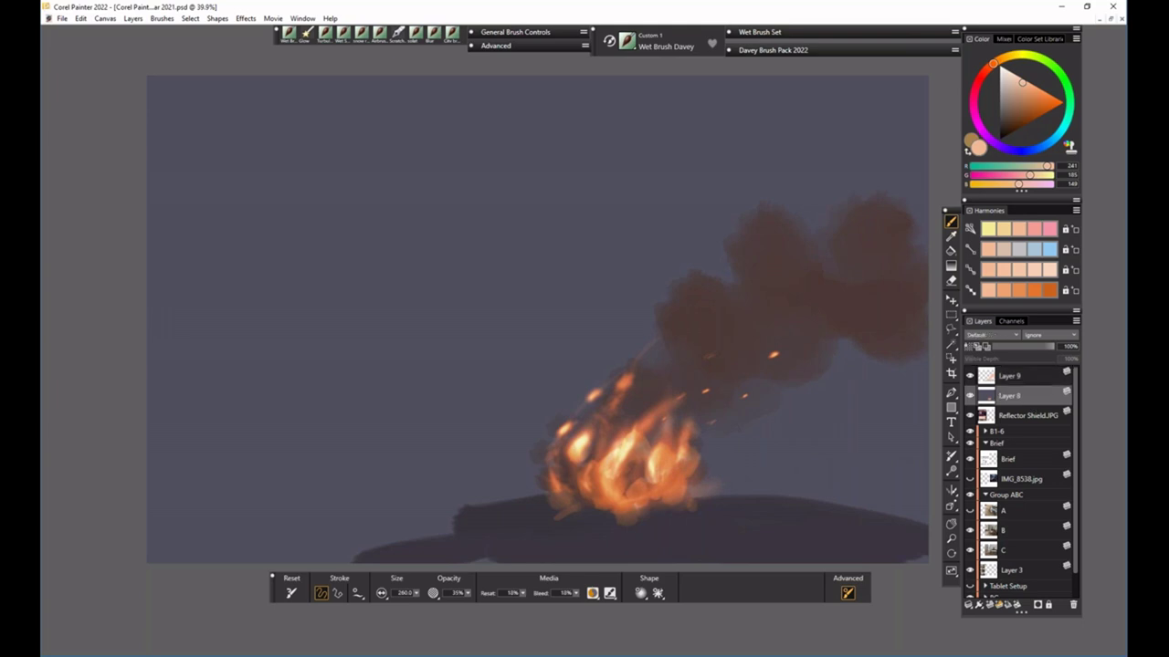
{"action": "left_click", "coordinate": [811, 443], "text": "alt"}
{"action": "left_click_drag", "start_coordinate": [416, 594], "coordinate": [383, 594]}
{"action": "left_click_drag", "start_coordinate": [684, 392], "coordinate": [803, 316]}
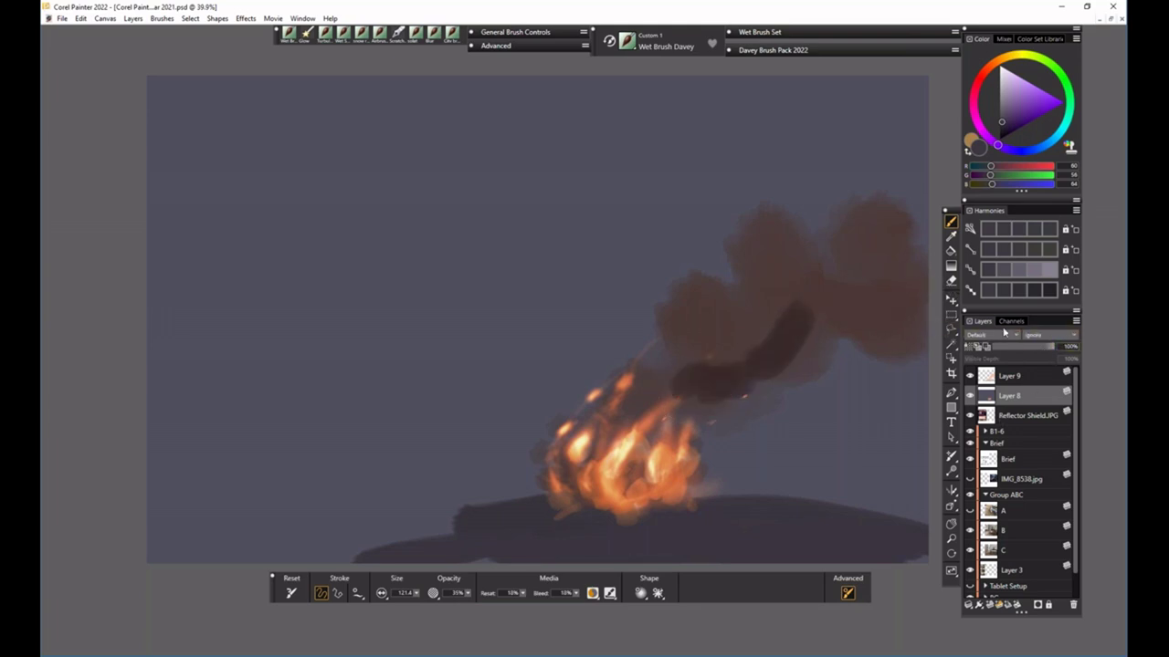
- Paint a near-black mass over the fire on Layer 9 in Shadow Map mode, then set the colour to pale lavender, RGB 200, 192, 210
{"action": "left_click", "coordinate": [1032, 377]}
{"action": "left_click", "coordinate": [1014, 335]}
{"action": "scroll", "coordinate": [1014, 347], "scroll_direction": "up", "scroll_amount": 3}
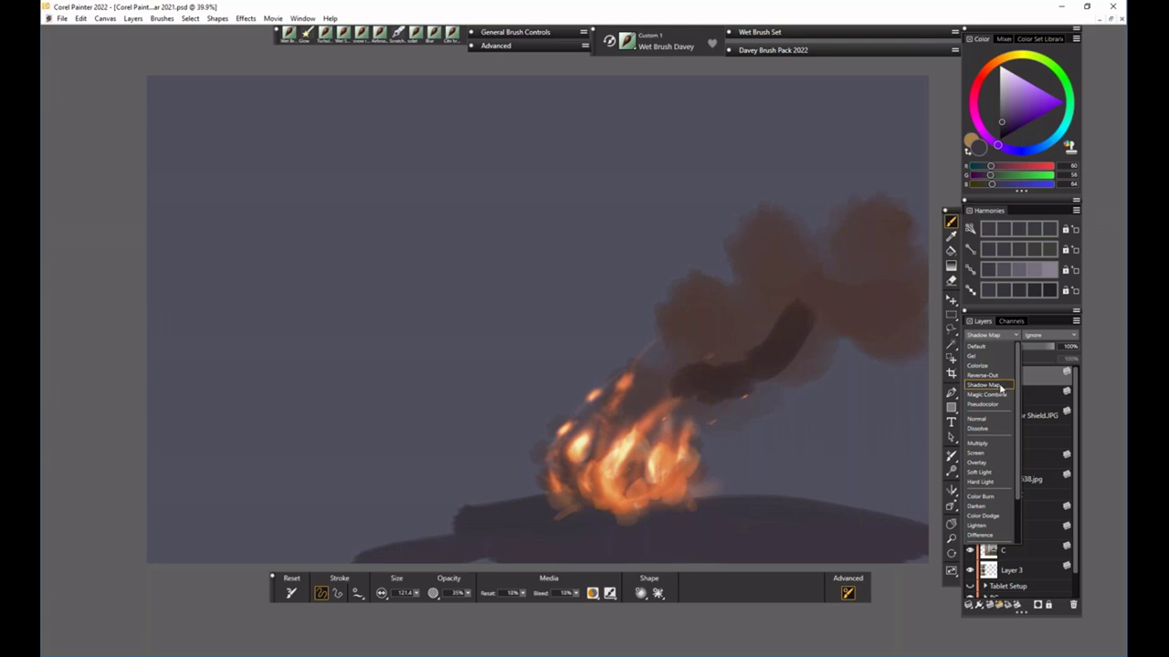
{"action": "left_click", "coordinate": [1000, 387]}
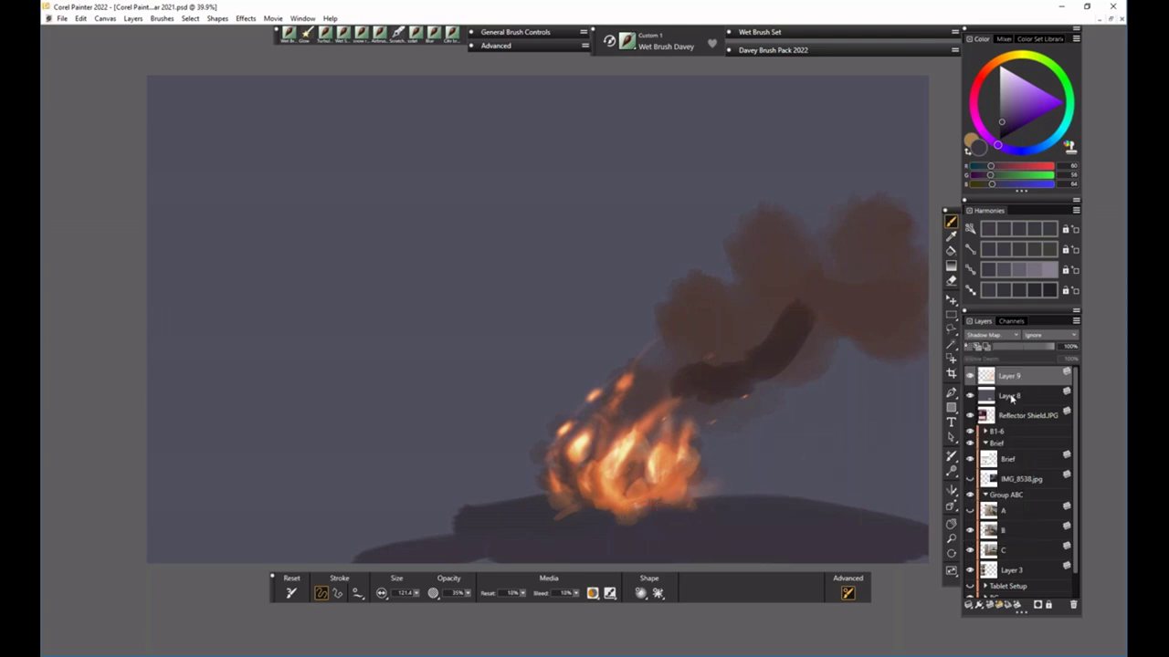
{"action": "mouse_move", "coordinate": [677, 530]}
{"action": "left_mouse_down"}
{"action": "mouse_move", "coordinate": [747, 443]}
{"action": "mouse_move", "coordinate": [683, 509]}
{"action": "mouse_move", "coordinate": [639, 532]}
{"action": "mouse_move", "coordinate": [630, 514]}
{"action": "mouse_move", "coordinate": [794, 495]}
{"action": "mouse_move", "coordinate": [780, 533]}
{"action": "mouse_move", "coordinate": [808, 414]}
{"action": "mouse_move", "coordinate": [640, 483]}
{"action": "mouse_move", "coordinate": [539, 539]}
{"action": "left_mouse_up"}
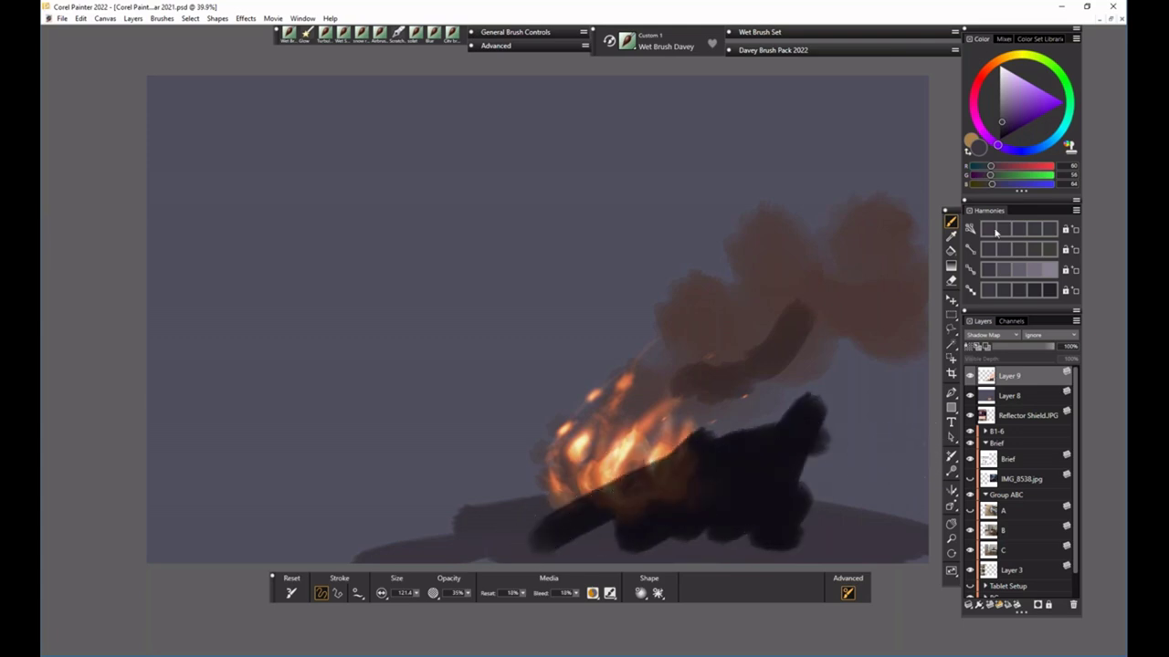
{"action": "left_click", "coordinate": [1004, 82]}
{"action": "left_click", "coordinate": [1004, 82]}
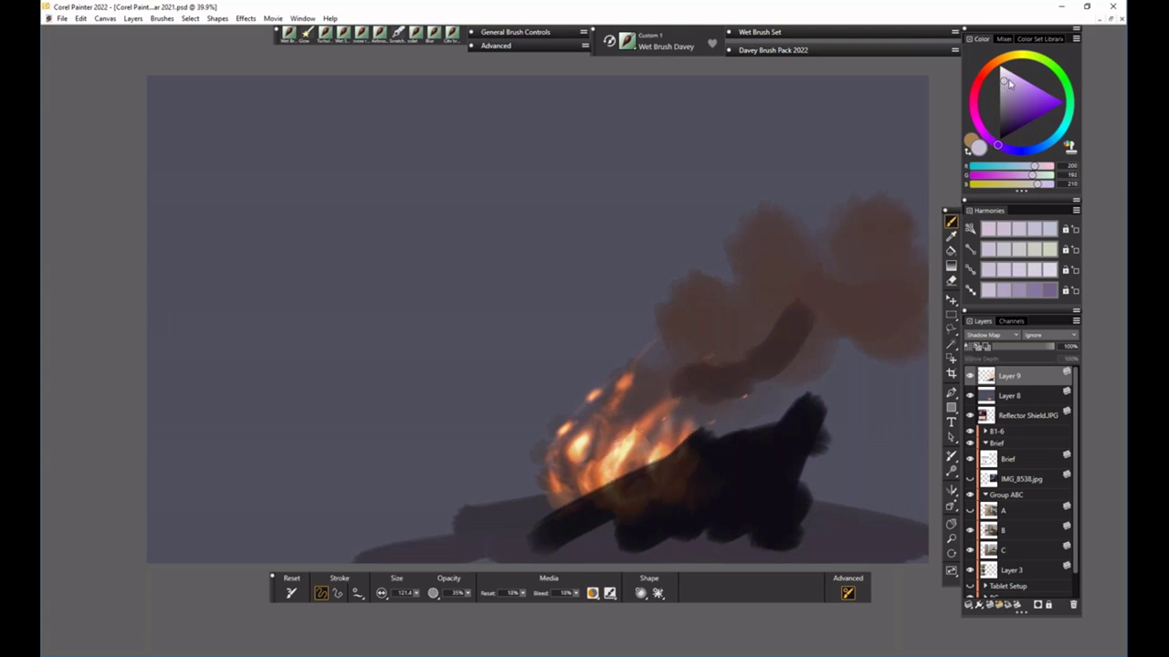
- Paint muted lavender, RGB 202, 195, 211, over the black mass and beside the fire on Layer 9, then add a more saturated purple patch
{"action": "left_click", "coordinate": [1004, 79]}
{"action": "left_click", "coordinate": [1004, 79]}
{"action": "mouse_move", "coordinate": [630, 475]}
{"action": "left_mouse_down"}
{"action": "mouse_move", "coordinate": [557, 521]}
{"action": "mouse_move", "coordinate": [630, 457]}
{"action": "mouse_move", "coordinate": [731, 420]}
{"action": "mouse_move", "coordinate": [766, 456]}
{"action": "mouse_move", "coordinate": [794, 529]}
{"action": "mouse_move", "coordinate": [639, 543]}
{"action": "left_mouse_up"}
{"action": "mouse_move", "coordinate": [388, 422]}
{"action": "left_mouse_down"}
{"action": "mouse_move", "coordinate": [321, 495]}
{"action": "mouse_move", "coordinate": [447, 484]}
{"action": "mouse_move", "coordinate": [497, 520]}
{"action": "left_mouse_up"}
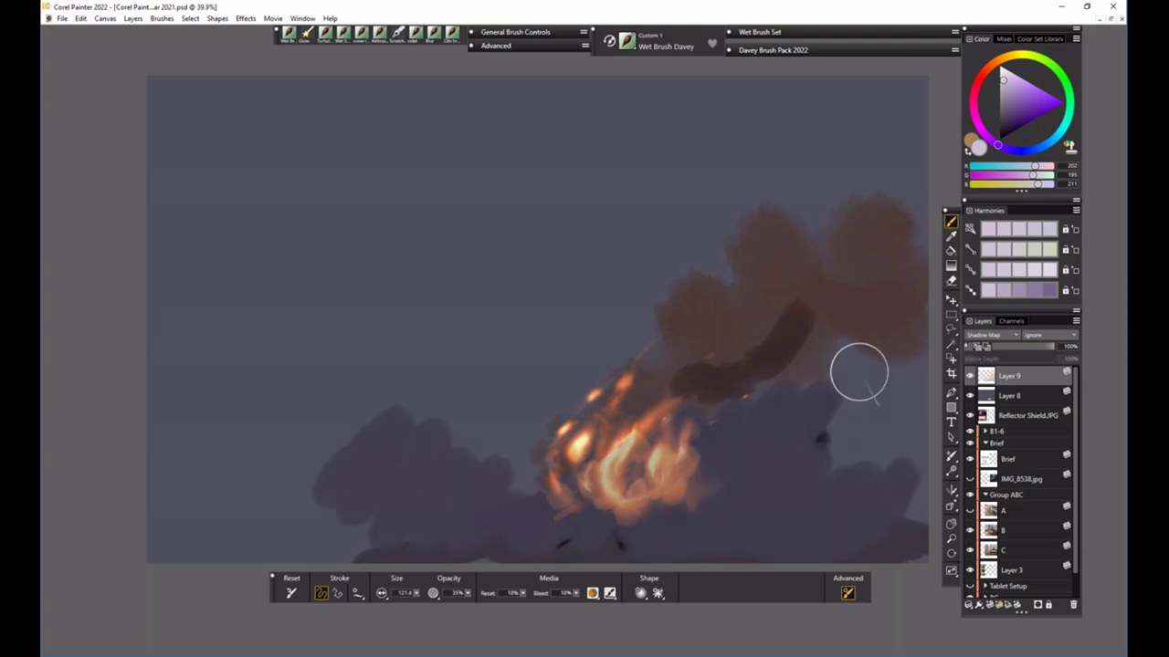
{"action": "left_click", "coordinate": [1011, 81]}
{"action": "mouse_move", "coordinate": [503, 438]}
{"action": "left_mouse_down"}
{"action": "mouse_move", "coordinate": [457, 430]}
{"action": "mouse_move", "coordinate": [512, 479]}
{"action": "left_mouse_up"}
- Set a dark violet, RGB 48, 41, 57, and paint jagged near-black hills across the lower canvas and over the fire's base
{"action": "left_click_drag", "start_coordinate": [1013, 81], "coordinate": [1004, 126]}
{"action": "mouse_move", "coordinate": [251, 498]}
{"action": "left_mouse_down"}
{"action": "mouse_move", "coordinate": [283, 420]}
{"action": "mouse_move", "coordinate": [384, 534]}
{"action": "mouse_move", "coordinate": [489, 507]}
{"action": "mouse_move", "coordinate": [667, 521]}
{"action": "mouse_move", "coordinate": [611, 472]}
{"action": "mouse_move", "coordinate": [630, 456]}
{"action": "left_mouse_up"}
{"action": "mouse_move", "coordinate": [594, 493]}
{"action": "left_mouse_down"}
{"action": "mouse_move", "coordinate": [868, 522]}
{"action": "mouse_move", "coordinate": [356, 552]}
{"action": "mouse_move", "coordinate": [182, 429]}
{"action": "mouse_move", "coordinate": [301, 520]}
{"action": "left_mouse_up"}
{"action": "left_click_drag", "start_coordinate": [338, 559], "coordinate": [493, 545]}
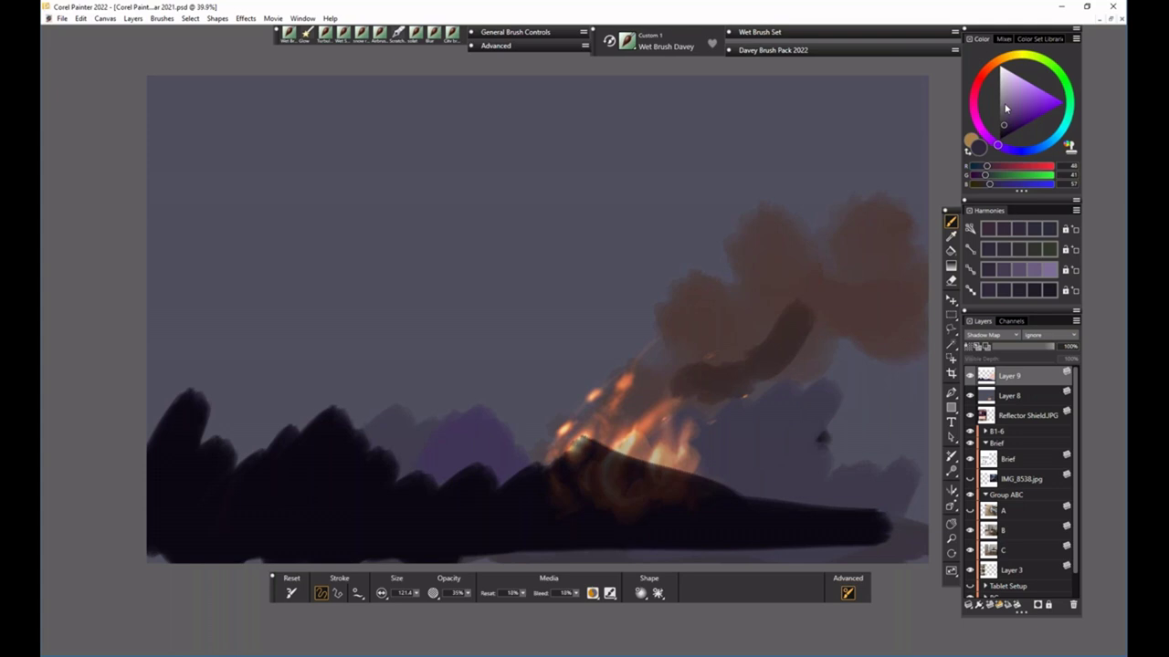
- Set a mid grey-violet, RGB 155, 150, 162, and paint over the near-black hills around and across the fire on Layer 9
{"action": "left_click_drag", "start_coordinate": [1006, 109], "coordinate": [1002, 94]}
{"action": "mouse_move", "coordinate": [662, 469]}
{"action": "left_mouse_down"}
{"action": "mouse_move", "coordinate": [727, 507]}
{"action": "mouse_move", "coordinate": [877, 522]}
{"action": "left_mouse_up"}
{"action": "mouse_move", "coordinate": [556, 512]}
{"action": "left_mouse_down"}
{"action": "mouse_move", "coordinate": [519, 456]}
{"action": "mouse_move", "coordinate": [575, 425]}
{"action": "left_mouse_up"}
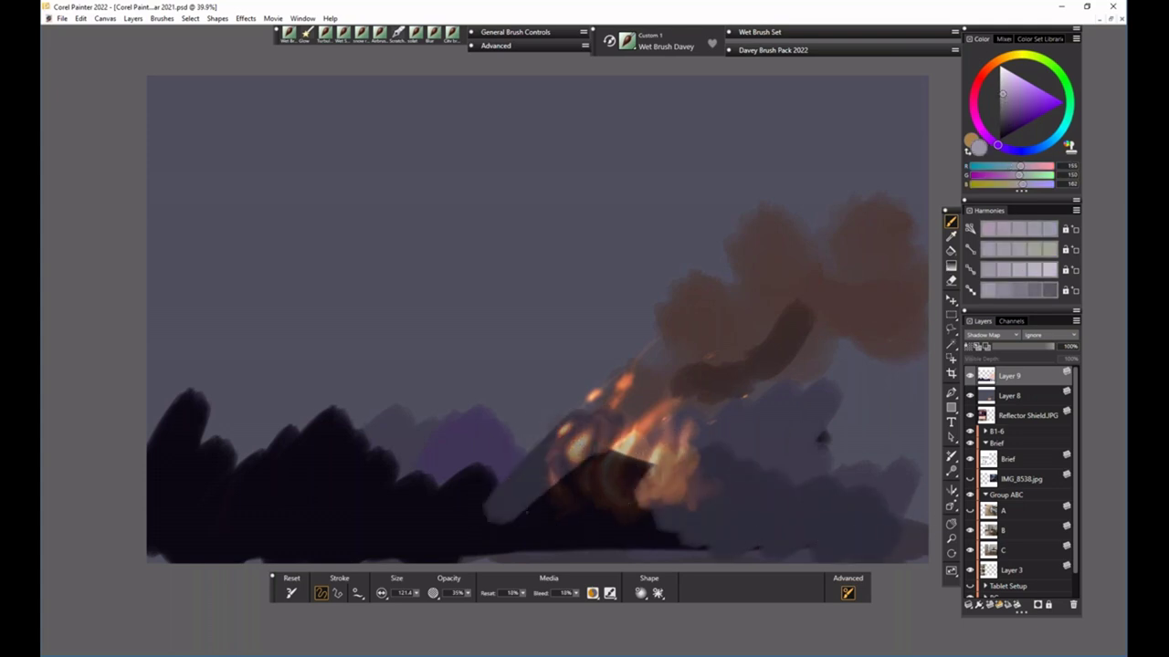
{"action": "left_click_drag", "start_coordinate": [511, 534], "coordinate": [644, 438]}
{"action": "left_click_drag", "start_coordinate": [630, 530], "coordinate": [707, 557]}
{"action": "mouse_move", "coordinate": [584, 520]}
{"action": "left_mouse_down"}
{"action": "mouse_move", "coordinate": [461, 470]}
{"action": "mouse_move", "coordinate": [420, 552]}
{"action": "left_mouse_up"}
{"action": "mouse_move", "coordinate": [548, 548]}
{"action": "left_mouse_down"}
{"action": "mouse_move", "coordinate": [329, 475]}
{"action": "mouse_move", "coordinate": [265, 402]}
{"action": "mouse_move", "coordinate": [392, 538]}
{"action": "left_mouse_up"}
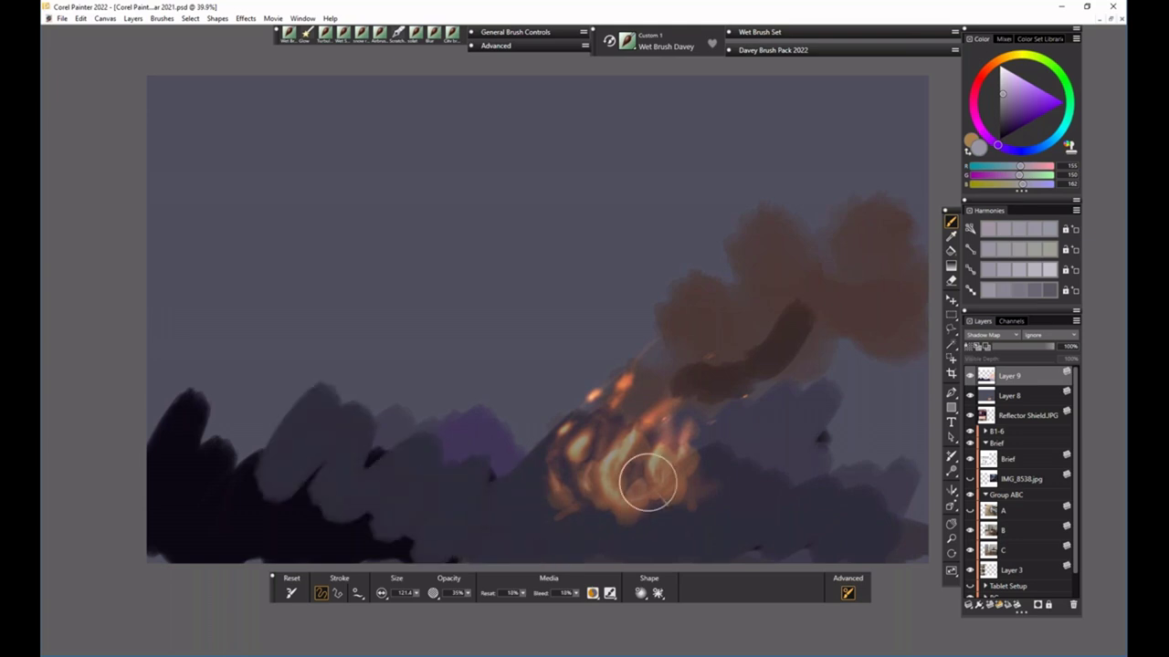
{"action": "left_click_drag", "start_coordinate": [399, 462], "coordinate": [461, 442]}
{"action": "mouse_move", "coordinate": [522, 481]}
{"action": "left_mouse_down"}
{"action": "mouse_move", "coordinate": [614, 483]}
{"action": "mouse_move", "coordinate": [493, 462]}
{"action": "left_mouse_up"}
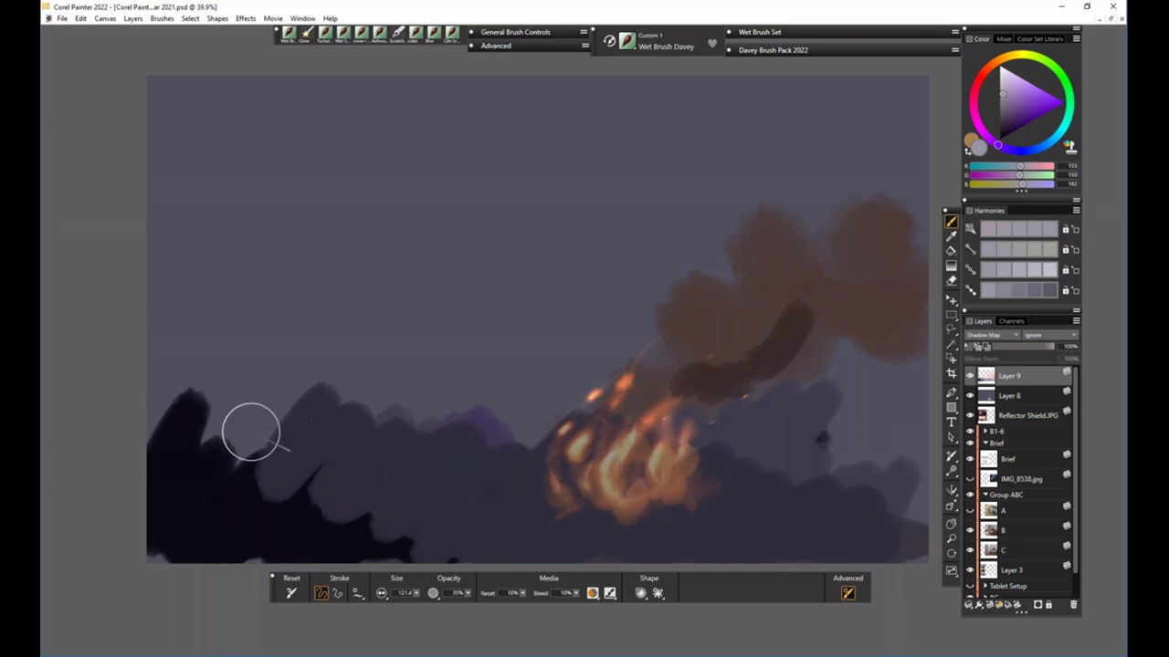
{"action": "left_click_drag", "start_coordinate": [239, 461], "coordinate": [393, 547]}
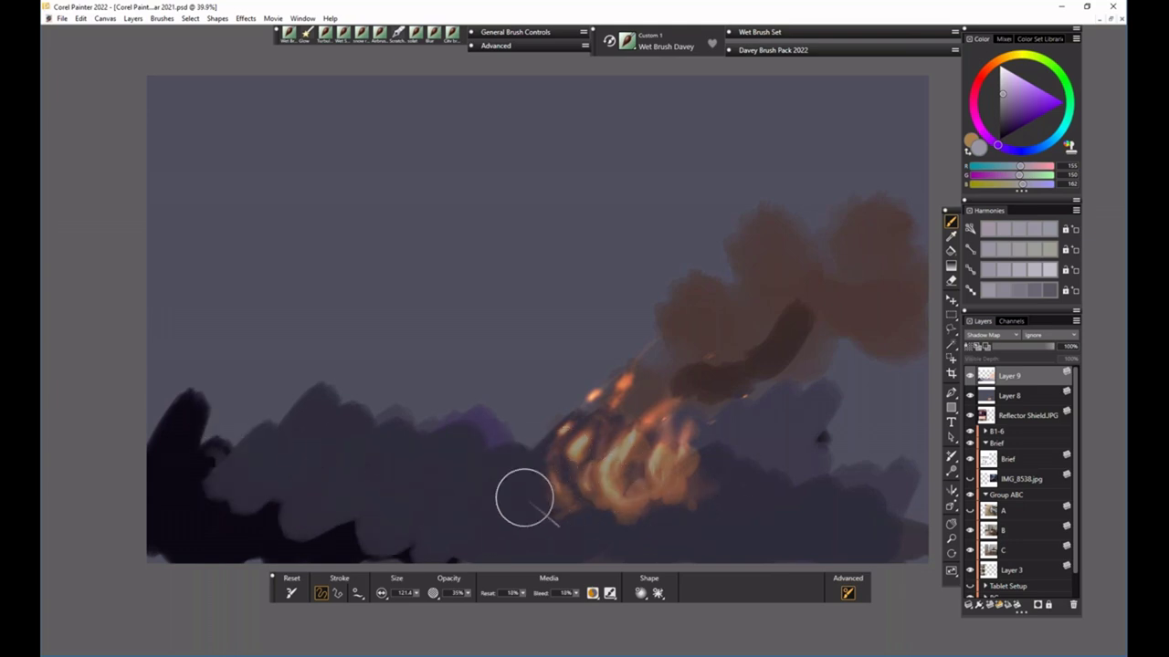
{"action": "left_click_drag", "start_coordinate": [470, 449], "coordinate": [535, 443]}
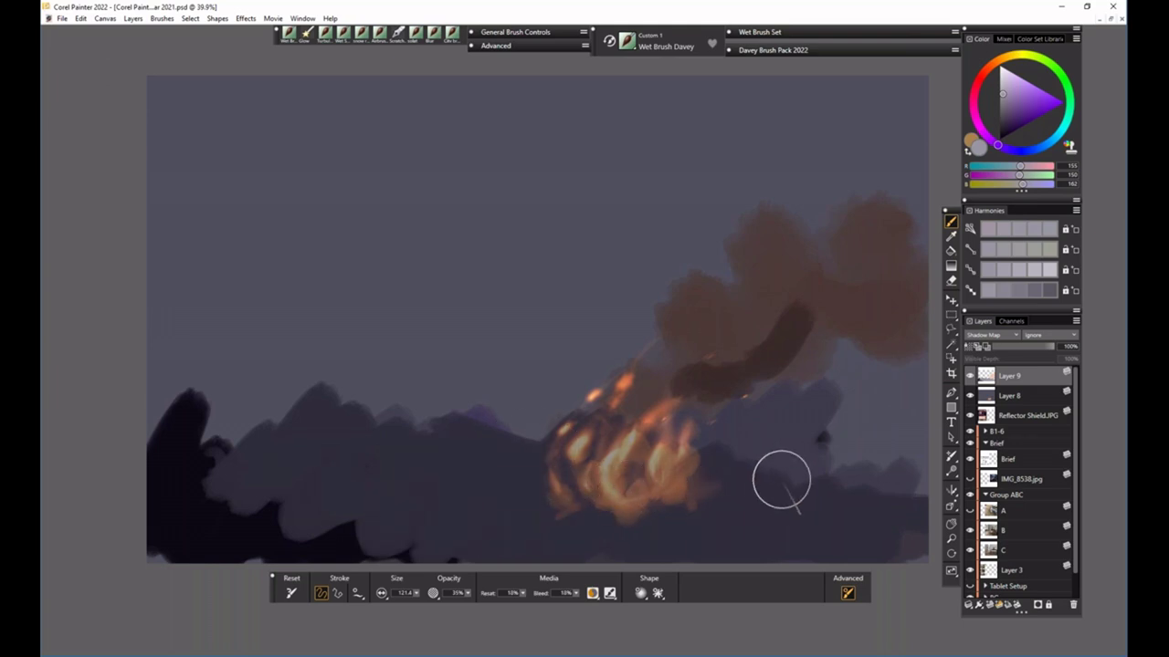
- Set a very pale lavender, RGB 229, 223, 237, and lighten the hills, the fire and the lower edge of the smoke on Layer 9
{"action": "left_click_drag", "start_coordinate": [1009, 98], "coordinate": [1002, 71]}
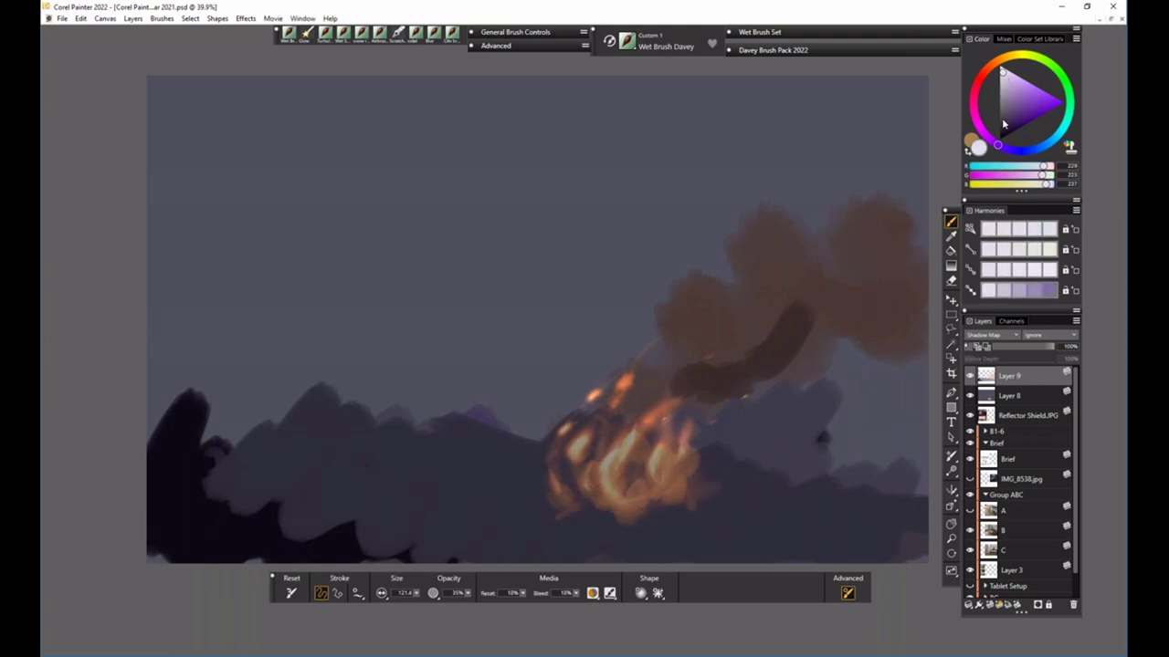
{"action": "mouse_move", "coordinate": [552, 497]}
{"action": "left_mouse_down"}
{"action": "mouse_move", "coordinate": [639, 452]}
{"action": "mouse_move", "coordinate": [680, 511]}
{"action": "left_mouse_up"}
{"action": "left_click_drag", "start_coordinate": [602, 415], "coordinate": [570, 452]}
{"action": "left_click_drag", "start_coordinate": [452, 497], "coordinate": [776, 497]}
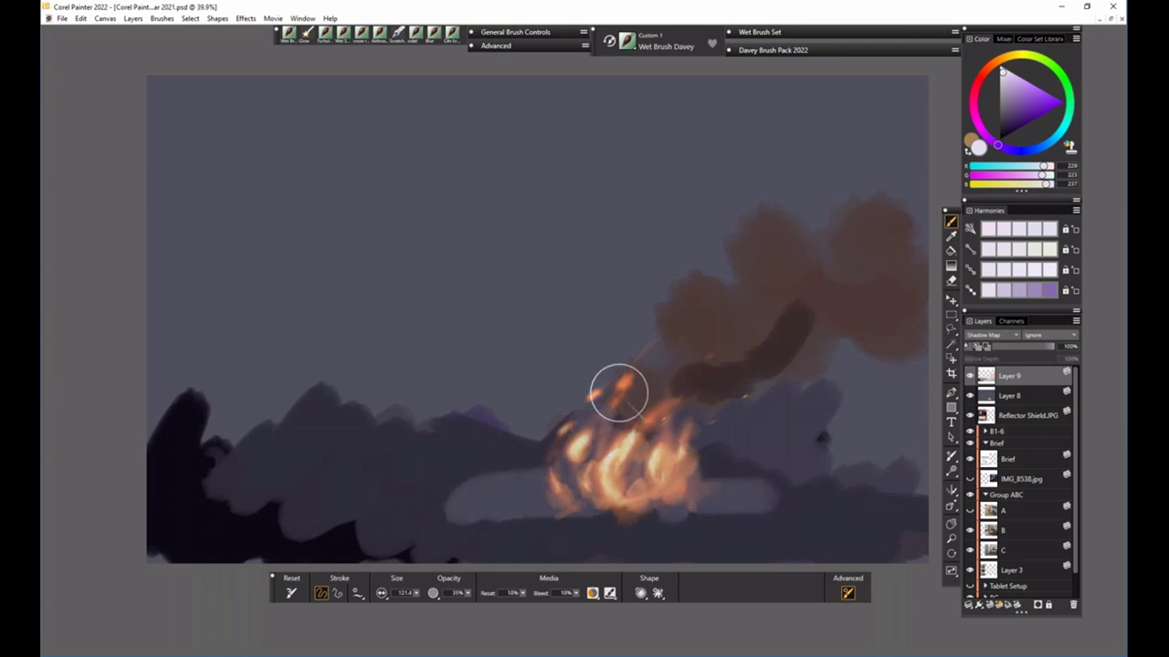
{"action": "mouse_move", "coordinate": [214, 412]}
{"action": "left_mouse_down"}
{"action": "mouse_move", "coordinate": [160, 466]}
{"action": "mouse_move", "coordinate": [219, 493]}
{"action": "mouse_move", "coordinate": [383, 474]}
{"action": "mouse_move", "coordinate": [566, 429]}
{"action": "left_mouse_up"}
{"action": "left_click_drag", "start_coordinate": [311, 394], "coordinate": [321, 389]}
{"action": "mouse_move", "coordinate": [151, 493]}
{"action": "left_mouse_down"}
{"action": "mouse_move", "coordinate": [174, 518]}
{"action": "mouse_move", "coordinate": [274, 531]}
{"action": "mouse_move", "coordinate": [402, 527]}
{"action": "mouse_move", "coordinate": [461, 484]}
{"action": "left_mouse_up"}
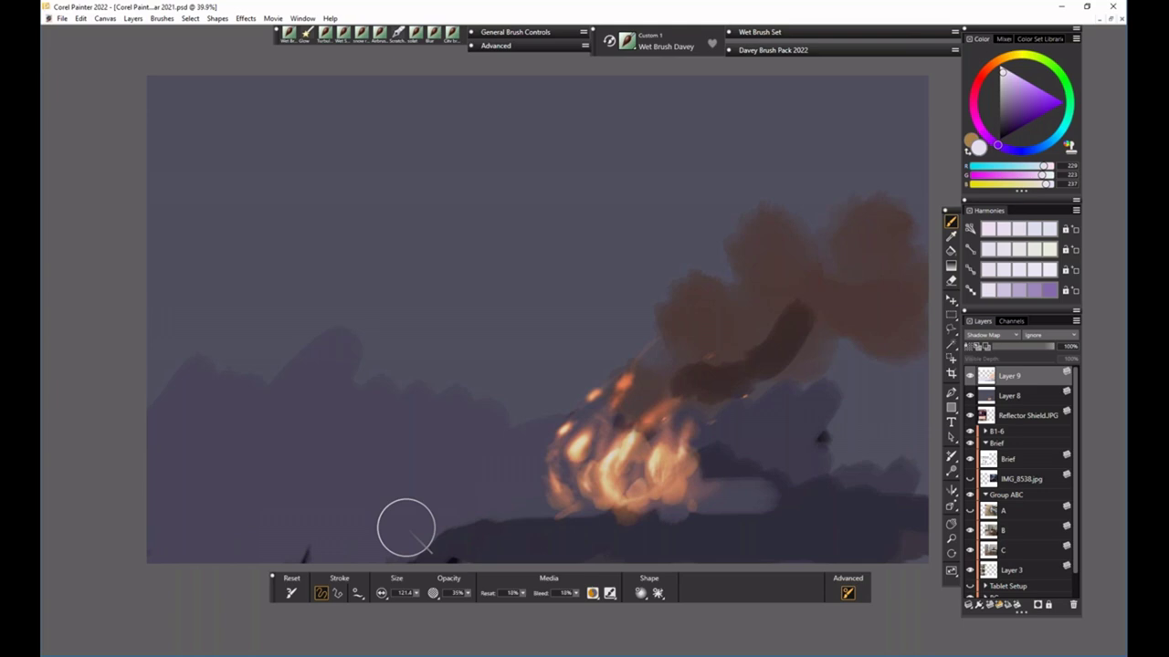
{"action": "mouse_move", "coordinate": [717, 459]}
{"action": "left_mouse_down"}
{"action": "mouse_move", "coordinate": [804, 471]}
{"action": "mouse_move", "coordinate": [867, 503]}
{"action": "mouse_move", "coordinate": [913, 479]}
{"action": "mouse_move", "coordinate": [731, 411]}
{"action": "mouse_move", "coordinate": [798, 406]}
{"action": "mouse_move", "coordinate": [881, 475]}
{"action": "left_mouse_up"}
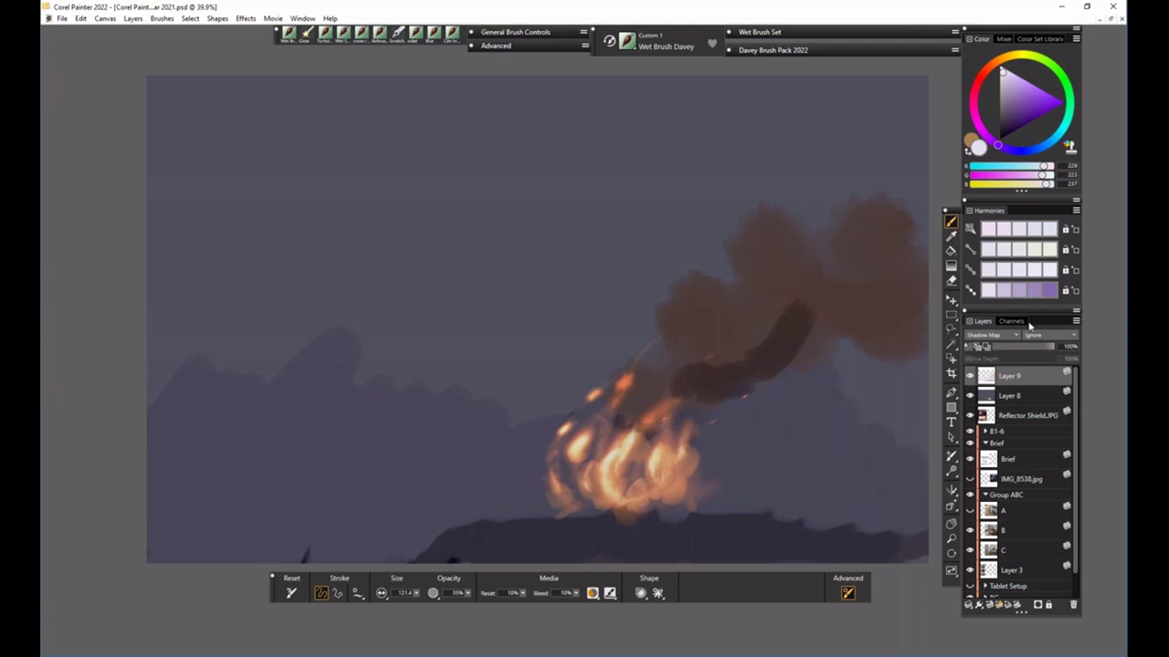
{"action": "left_click_drag", "start_coordinate": [772, 423], "coordinate": [672, 384]}
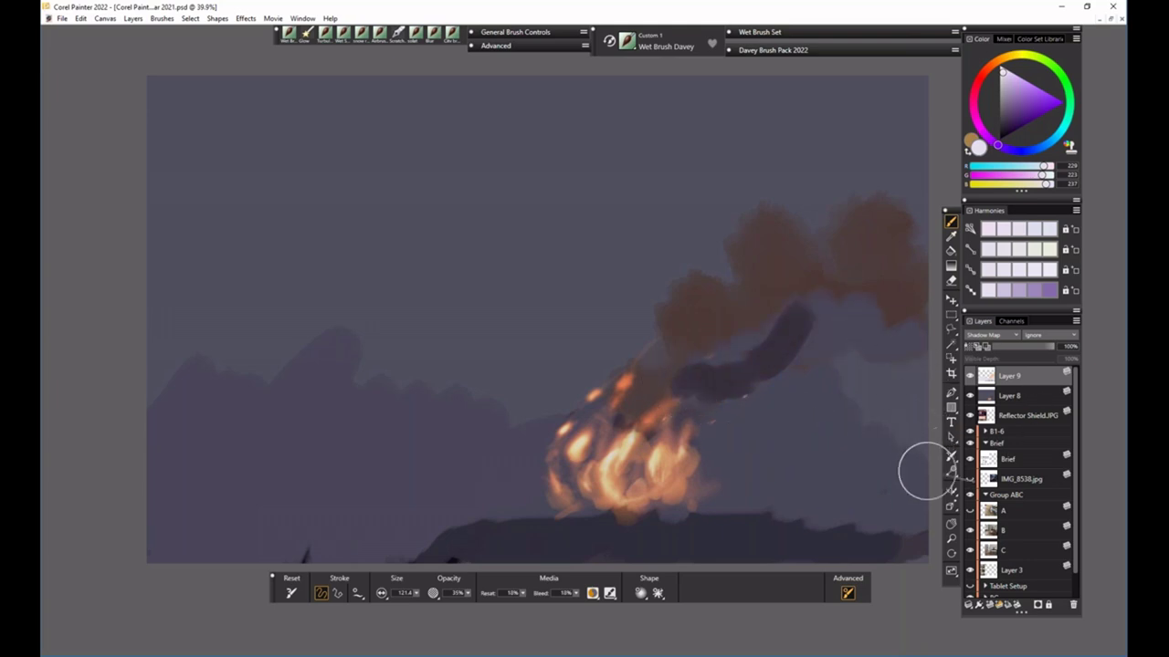
- Browse the composite modes available for Layer 9 and keep Shadow Map
{"action": "left_click", "coordinate": [1007, 338]}
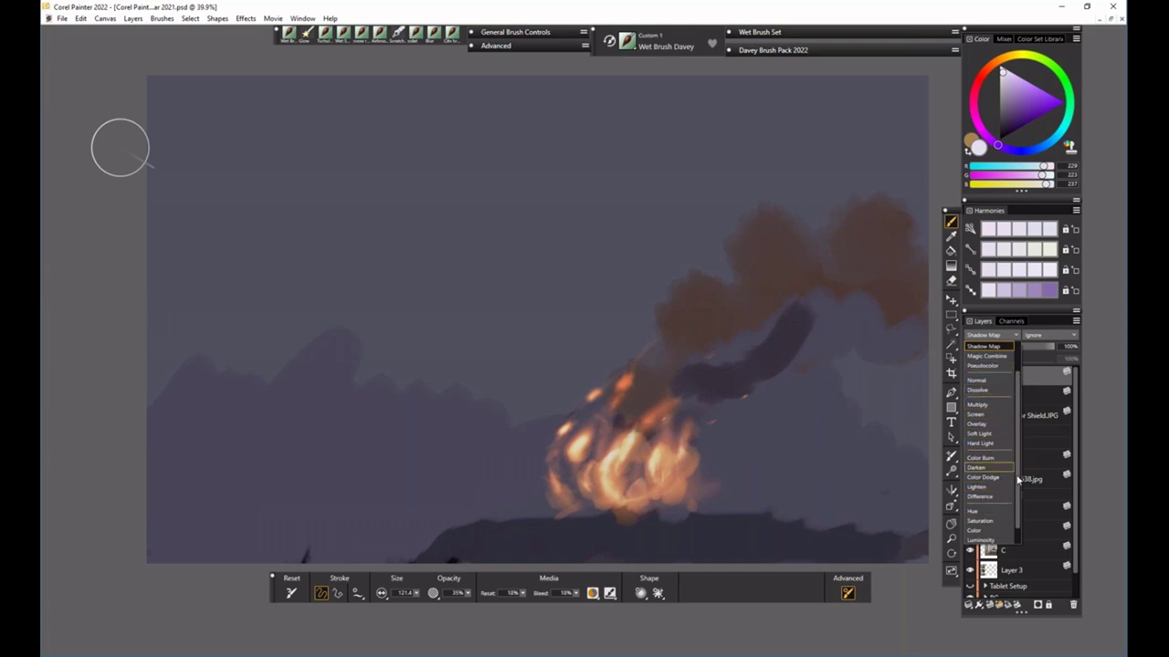
{"action": "scroll", "coordinate": [1018, 479], "scroll_direction": "down", "scroll_amount": 1}
{"action": "scroll", "coordinate": [1018, 500], "scroll_direction": "up", "scroll_amount": 3}
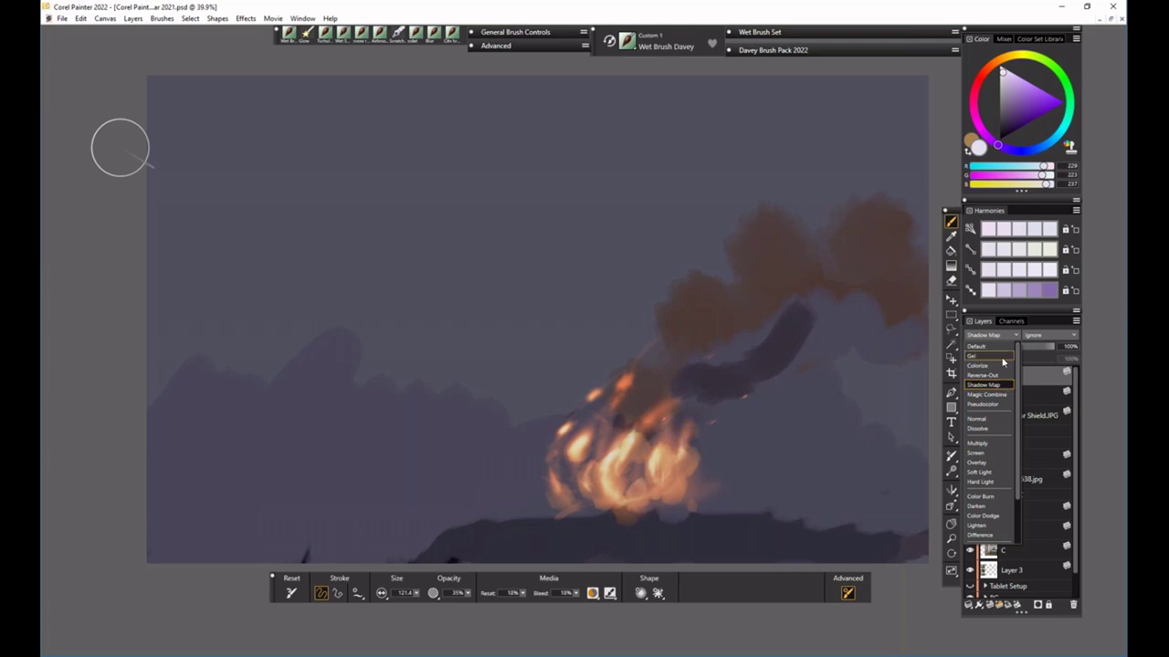
{"action": "left_click", "coordinate": [1003, 387]}
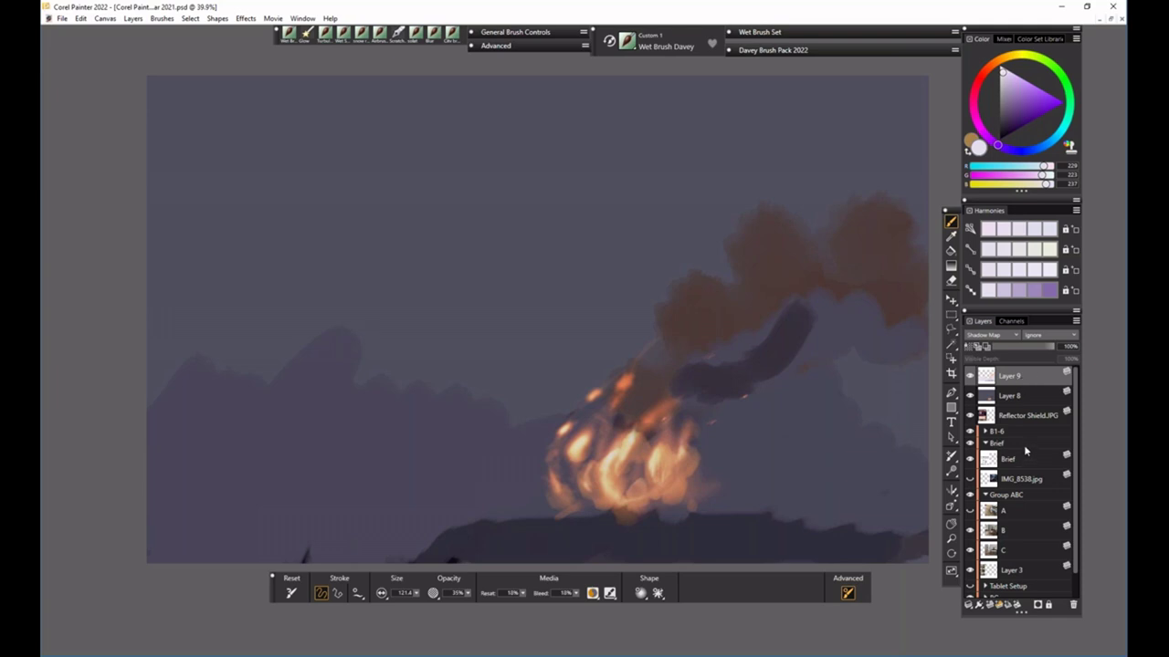
- Merge Layer 9 into Layer 8, sample the grey-violet background and paint it over the flames and brown smoke
{"action": "key", "text": "ctrl+z"}
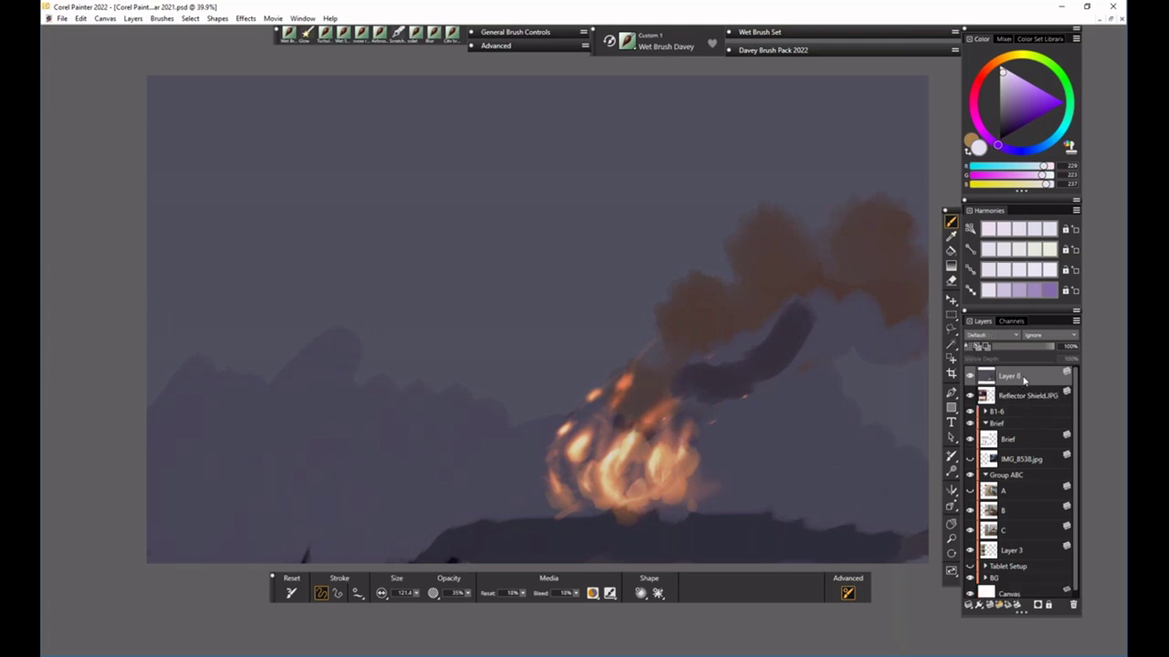
{"action": "left_click", "coordinate": [777, 347], "text": "alt"}
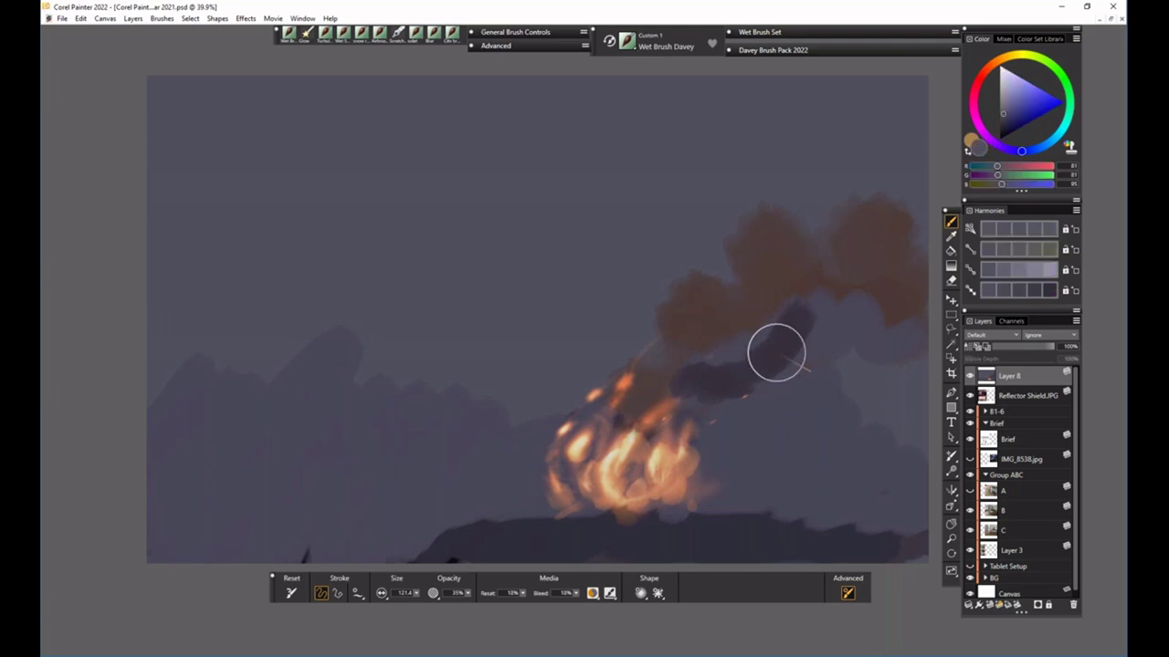
{"action": "left_click_drag", "start_coordinate": [682, 378], "coordinate": [671, 383]}
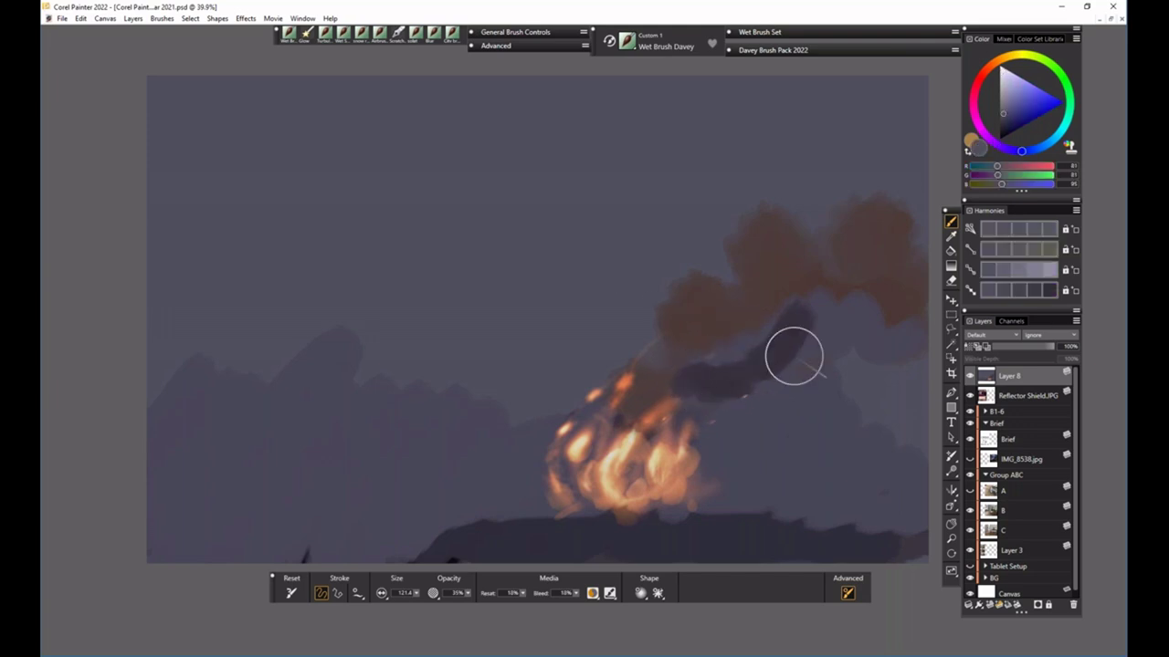
{"action": "mouse_move", "coordinate": [593, 373]}
{"action": "left_mouse_down"}
{"action": "mouse_move", "coordinate": [566, 420]}
{"action": "mouse_move", "coordinate": [593, 397]}
{"action": "mouse_move", "coordinate": [639, 466]}
{"action": "mouse_move", "coordinate": [721, 493]}
{"action": "left_mouse_up"}
{"action": "mouse_move", "coordinate": [675, 366]}
{"action": "left_mouse_down"}
{"action": "mouse_move", "coordinate": [748, 319]}
{"action": "mouse_move", "coordinate": [764, 331]}
{"action": "mouse_move", "coordinate": [739, 246]}
{"action": "mouse_move", "coordinate": [862, 264]}
{"action": "mouse_move", "coordinate": [689, 301]}
{"action": "mouse_move", "coordinate": [771, 221]}
{"action": "mouse_move", "coordinate": [877, 224]}
{"action": "mouse_move", "coordinate": [903, 430]}
{"action": "mouse_move", "coordinate": [828, 462]}
{"action": "mouse_move", "coordinate": [801, 366]}
{"action": "left_mouse_up"}
- Sample the leftover brown and paint a scalloped band, then sample a dark violet, RGB 72, 70, 88, and paint over it on Layer 8
{"action": "left_click", "coordinate": [778, 304], "text": "alt"}
{"action": "mouse_move", "coordinate": [680, 425]}
{"action": "left_mouse_down"}
{"action": "mouse_move", "coordinate": [712, 393]}
{"action": "mouse_move", "coordinate": [821, 365]}
{"action": "mouse_move", "coordinate": [884, 452]}
{"action": "left_mouse_up"}
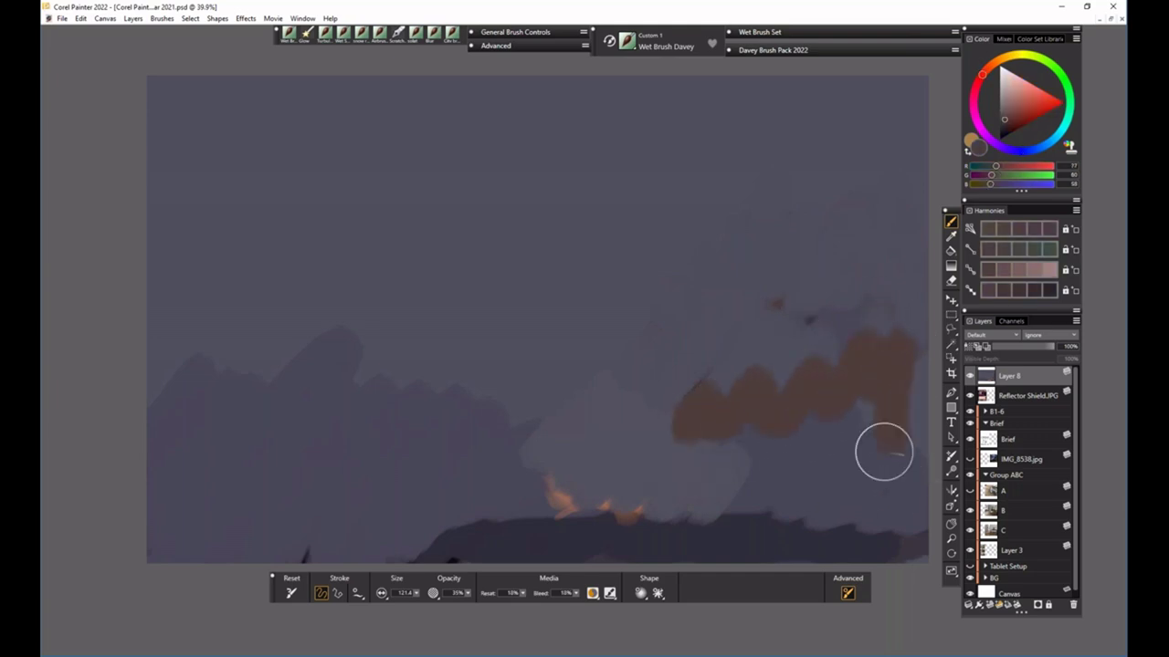
{"action": "left_click", "coordinate": [824, 446], "text": "alt"}
{"action": "mouse_move", "coordinate": [890, 360]}
{"action": "left_mouse_down"}
{"action": "mouse_move", "coordinate": [882, 456]}
{"action": "mouse_move", "coordinate": [822, 377]}
{"action": "left_mouse_up"}
{"action": "mouse_move", "coordinate": [782, 410]}
{"action": "left_mouse_down"}
{"action": "mouse_move", "coordinate": [680, 402]}
{"action": "mouse_move", "coordinate": [775, 424]}
{"action": "left_mouse_up"}
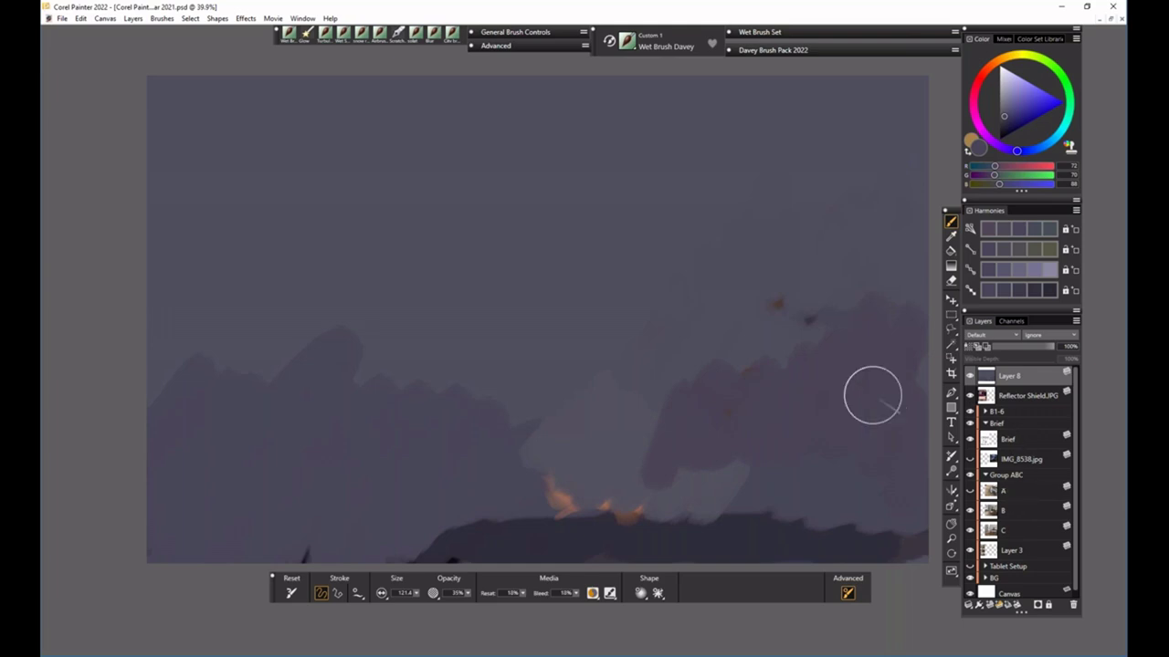
- Place the mannequin photo IMG_3391 into the painting at 100% scale
{"action": "left_click", "coordinate": [62, 19]}
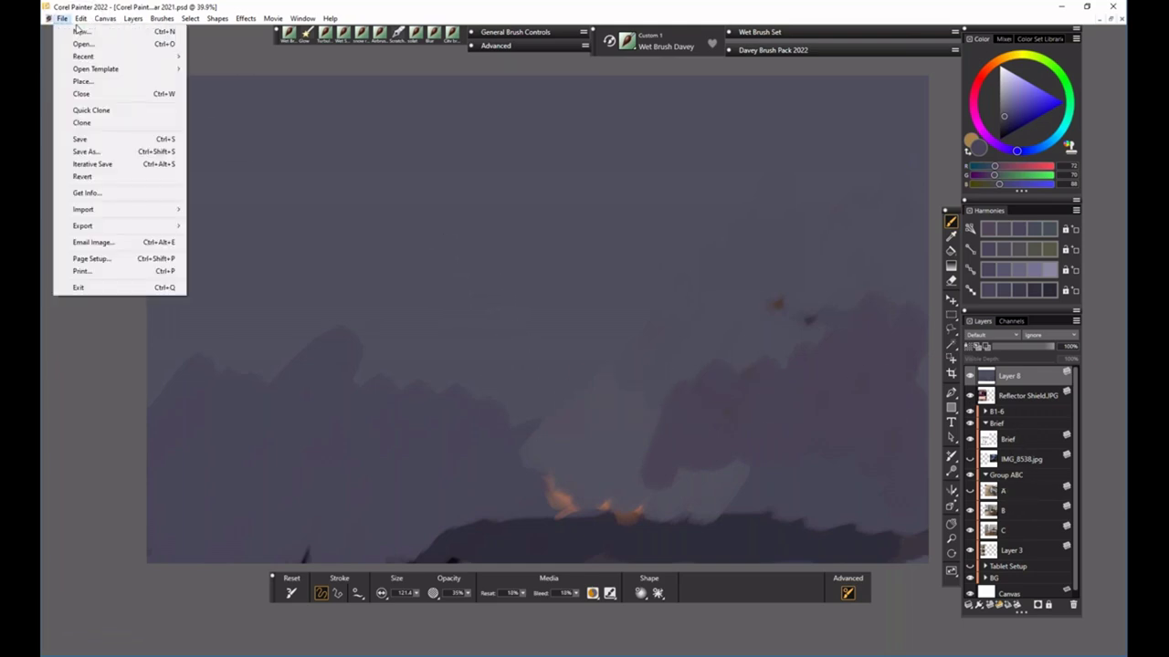
{"action": "left_click", "coordinate": [142, 82]}
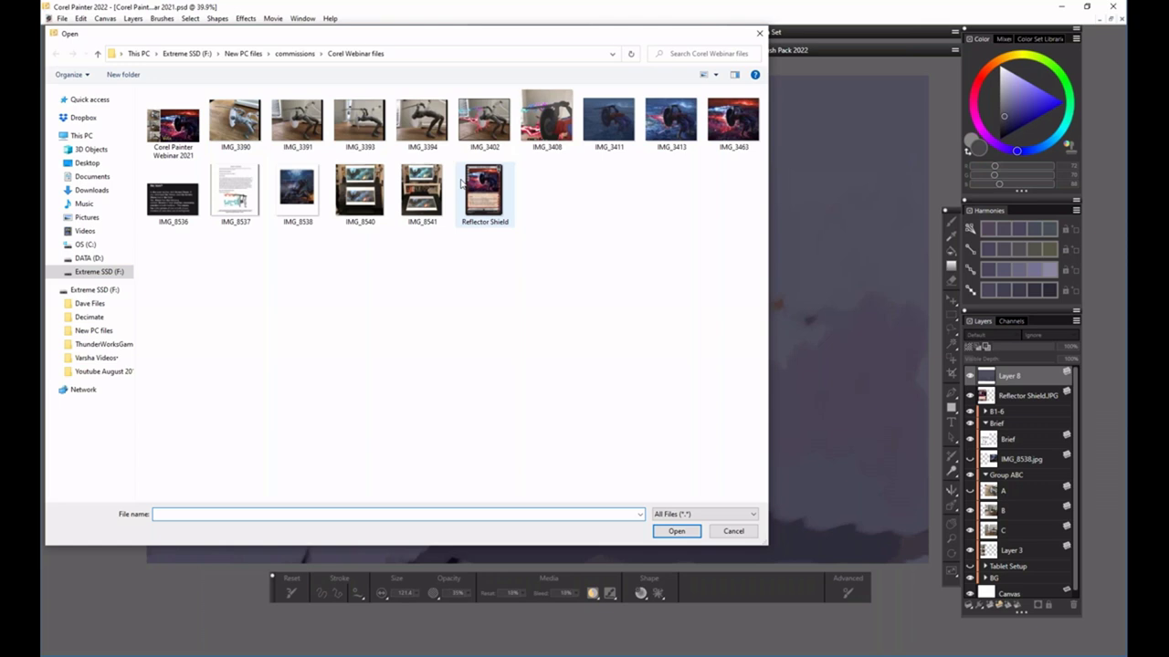
{"action": "left_click", "coordinate": [304, 133]}
{"action": "left_click", "coordinate": [685, 536]}
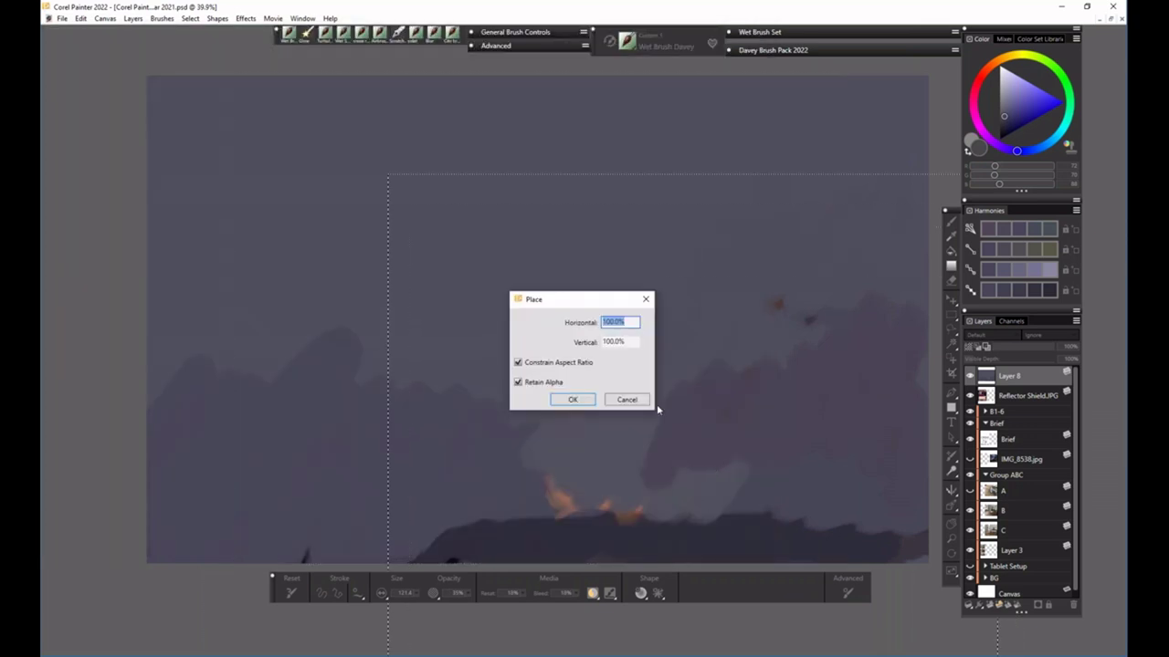
{"action": "key", "text": "Return"}
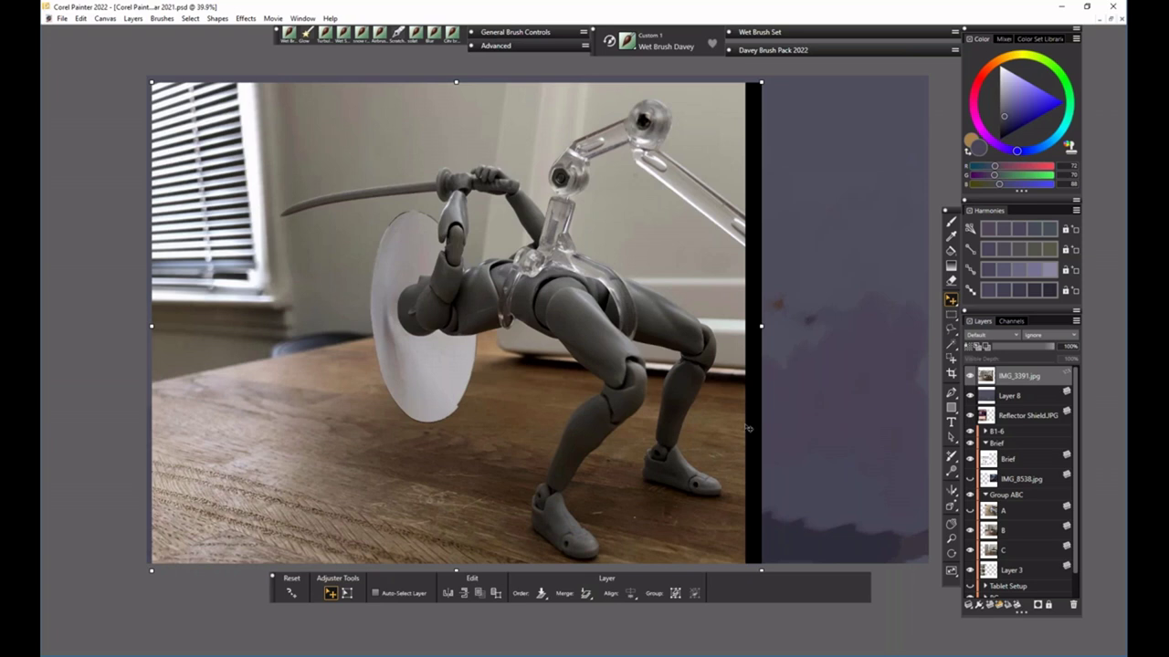
- Create a new layer above the photo and trace a lasso selection around the mannequin and its sword
{"action": "left_click", "coordinate": [988, 605]}
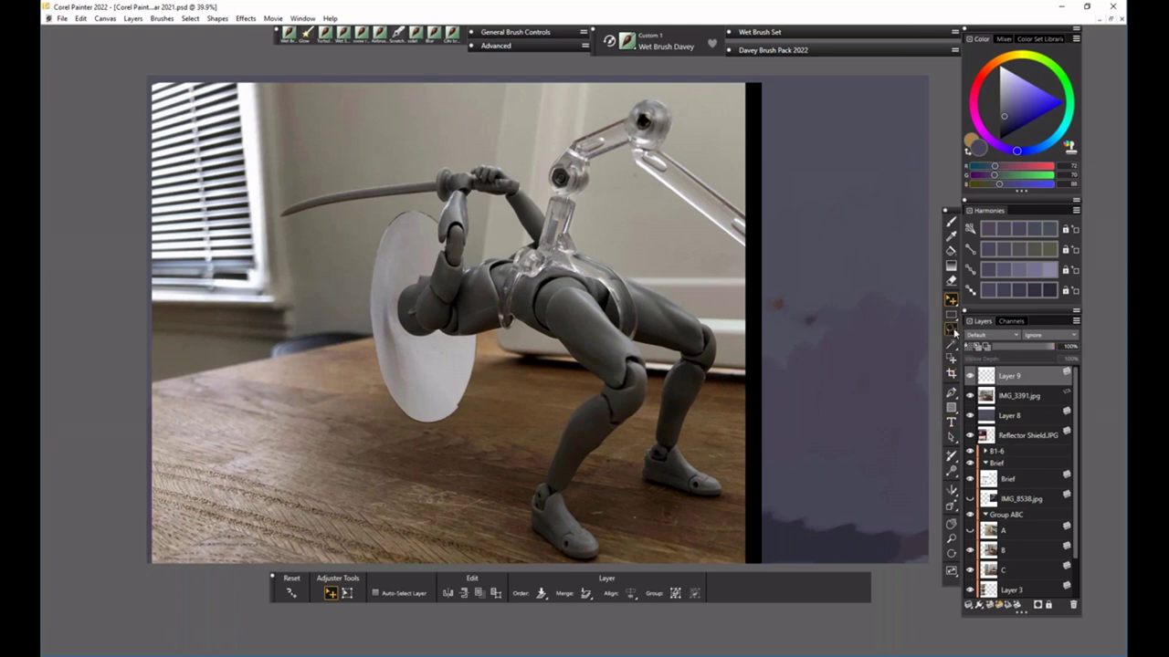
{"action": "left_click", "coordinate": [951, 331]}
{"action": "left_click", "coordinate": [966, 335]}
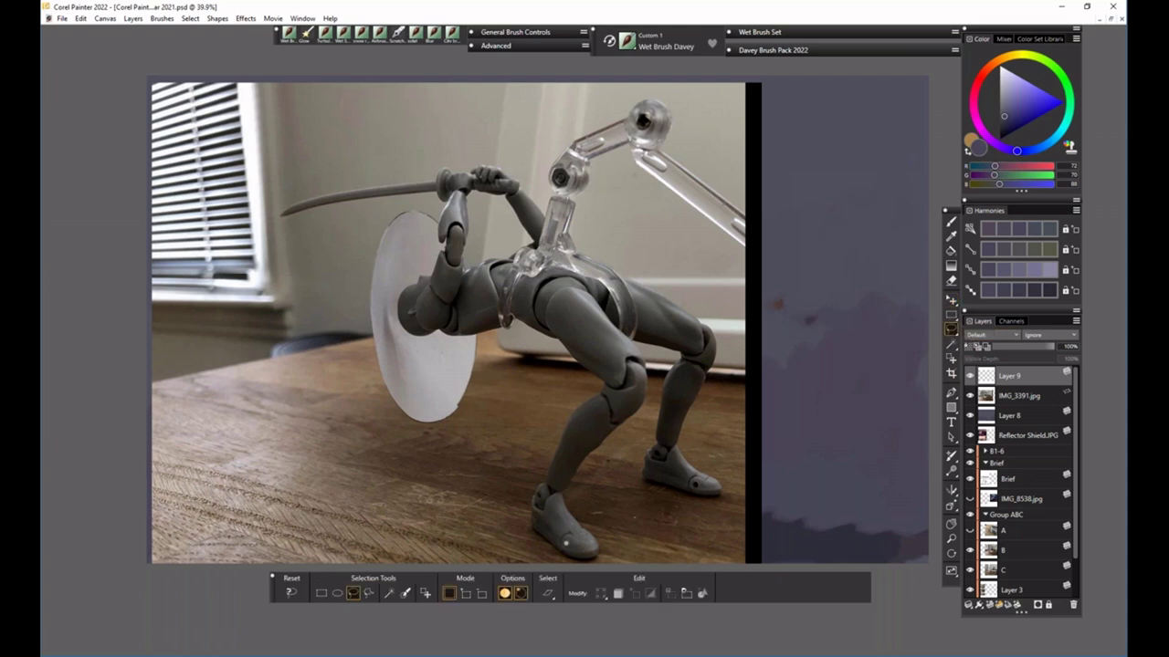
{"action": "left_click_drag", "start_coordinate": [533, 520], "coordinate": [582, 363]}
{"action": "left_click_drag", "start_coordinate": [658, 426], "coordinate": [672, 363]}
{"action": "left_click_drag", "start_coordinate": [610, 442], "coordinate": [571, 488]}
{"action": "mouse_move", "coordinate": [545, 537]}
{"action": "left_mouse_down"}
{"action": "mouse_move", "coordinate": [528, 516]}
{"action": "mouse_move", "coordinate": [533, 493]}
{"action": "left_mouse_up"}
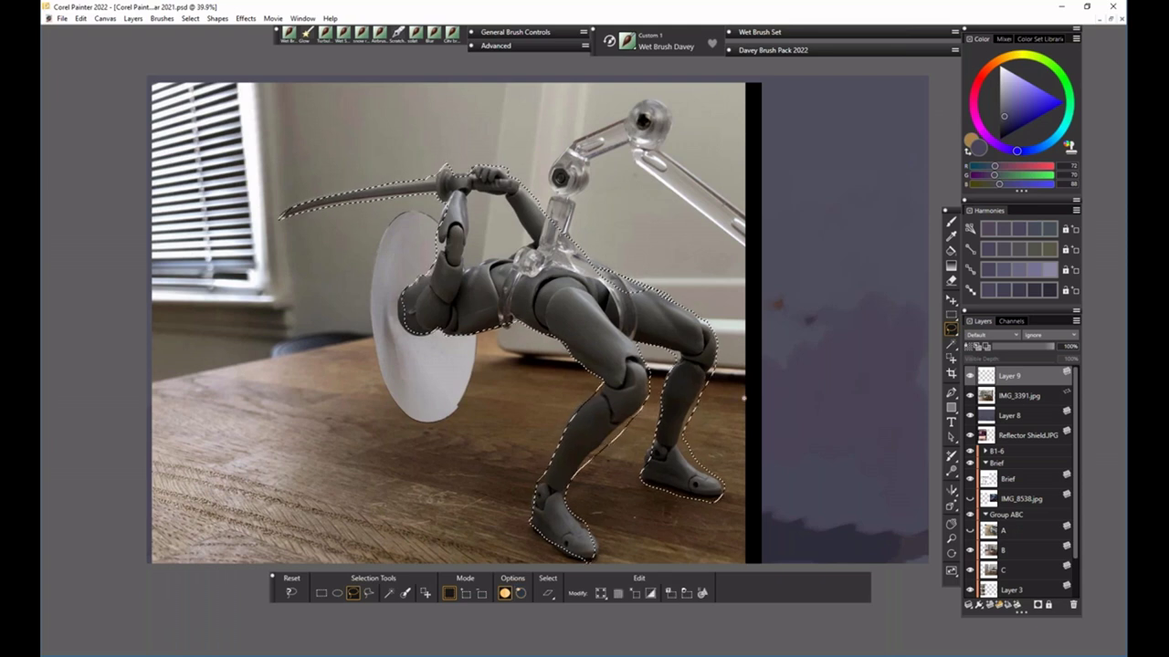
- Subtract the gaps between the arms and legs from the mannequin selection, then fill it with the current dark violet on Layer 9
{"action": "left_click", "coordinate": [482, 593]}
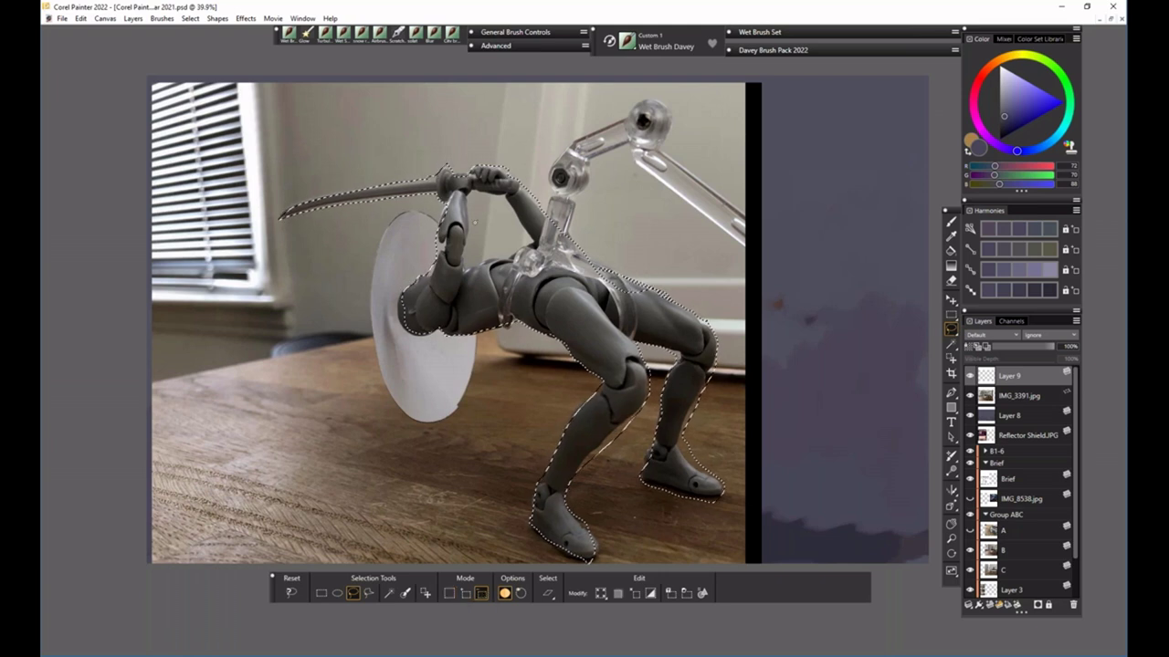
{"action": "left_click", "coordinate": [465, 593]}
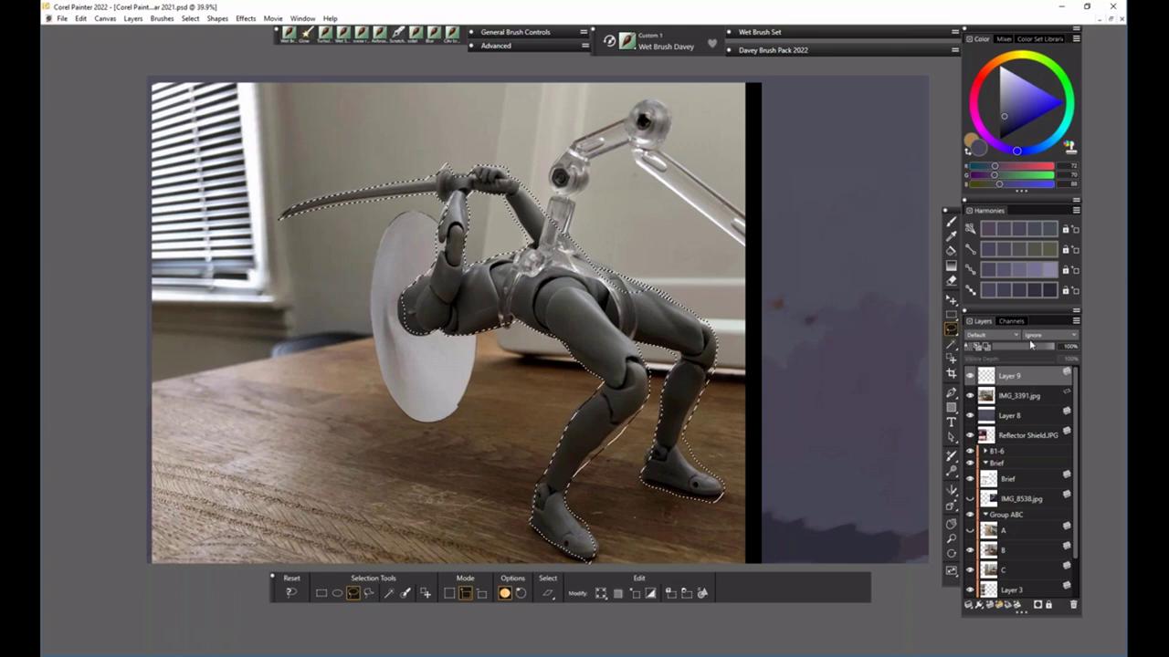
{"action": "key", "text": "k"}
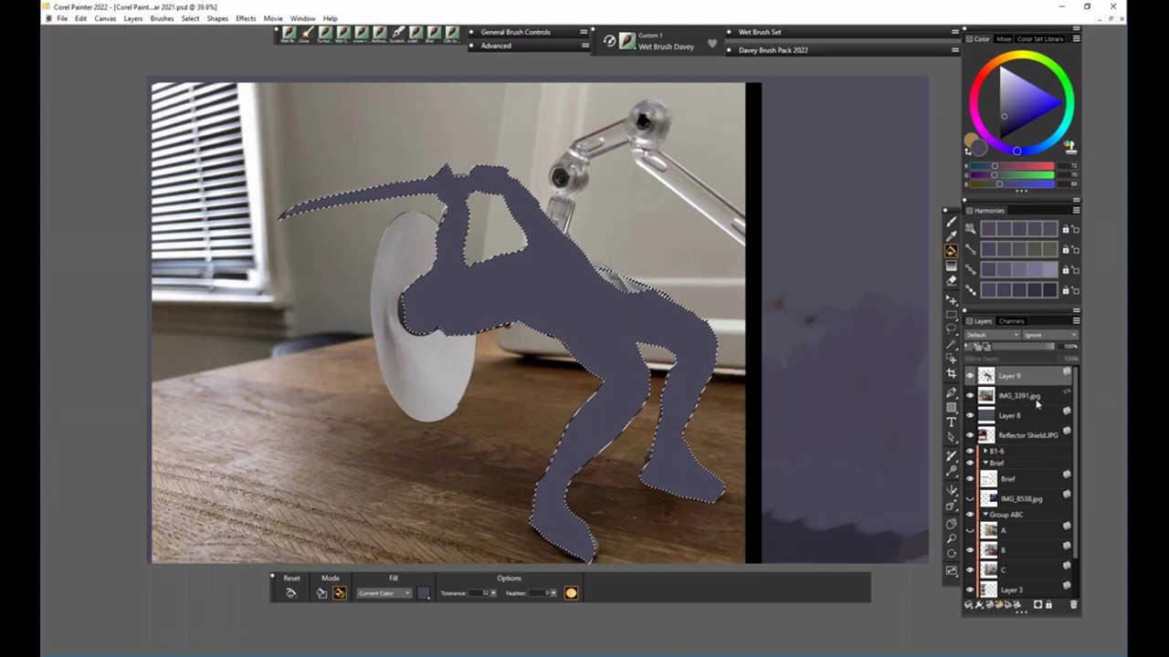
- Move the IMG_3391.jpg layer above Layer 9, set it to Shadow Map at 31% opacity, and hide it
{"action": "left_click_drag", "start_coordinate": [1028, 397], "coordinate": [1048, 374]}
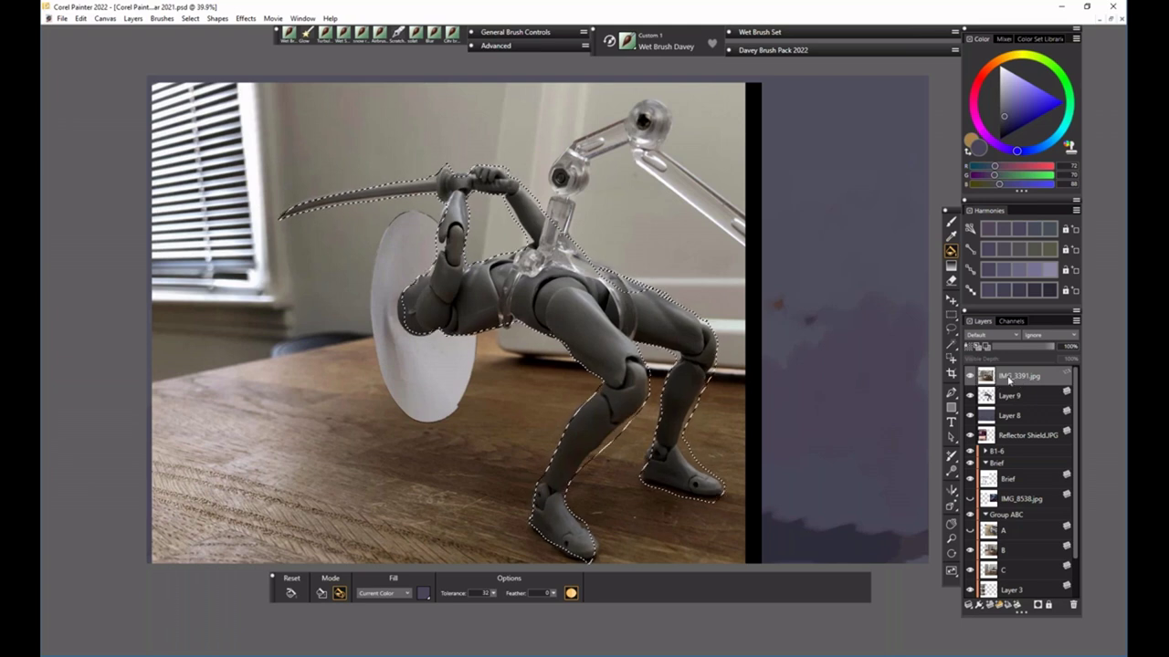
{"action": "left_click", "coordinate": [991, 335]}
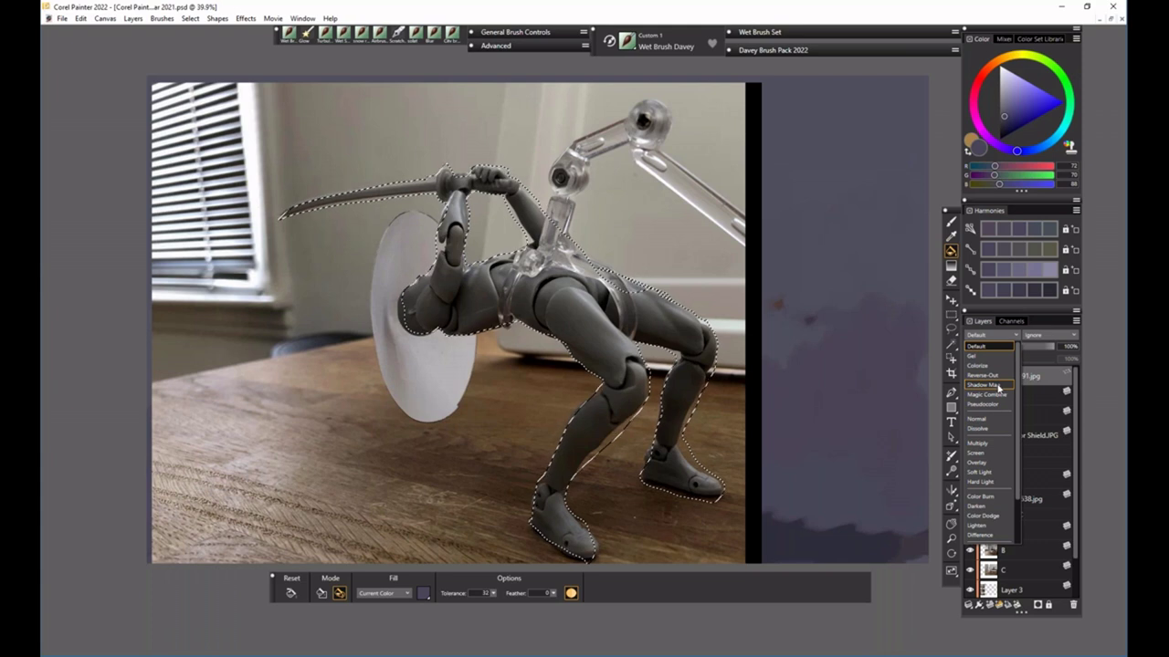
{"action": "left_click", "coordinate": [986, 385]}
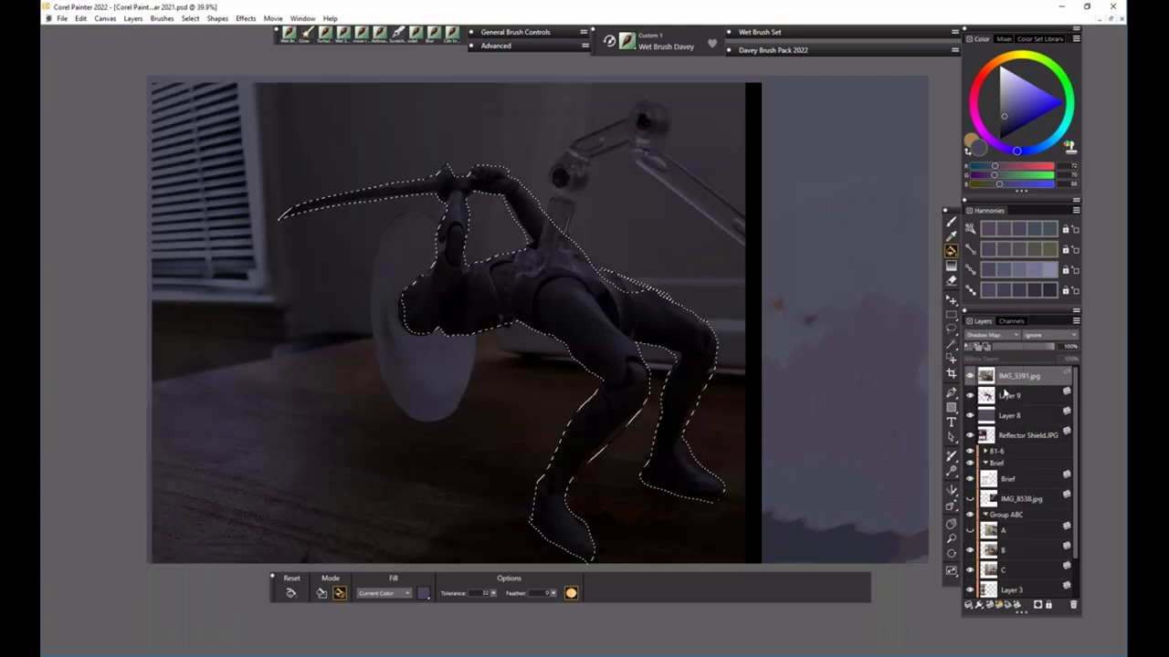
{"action": "left_click_drag", "start_coordinate": [1042, 352], "coordinate": [1016, 352]}
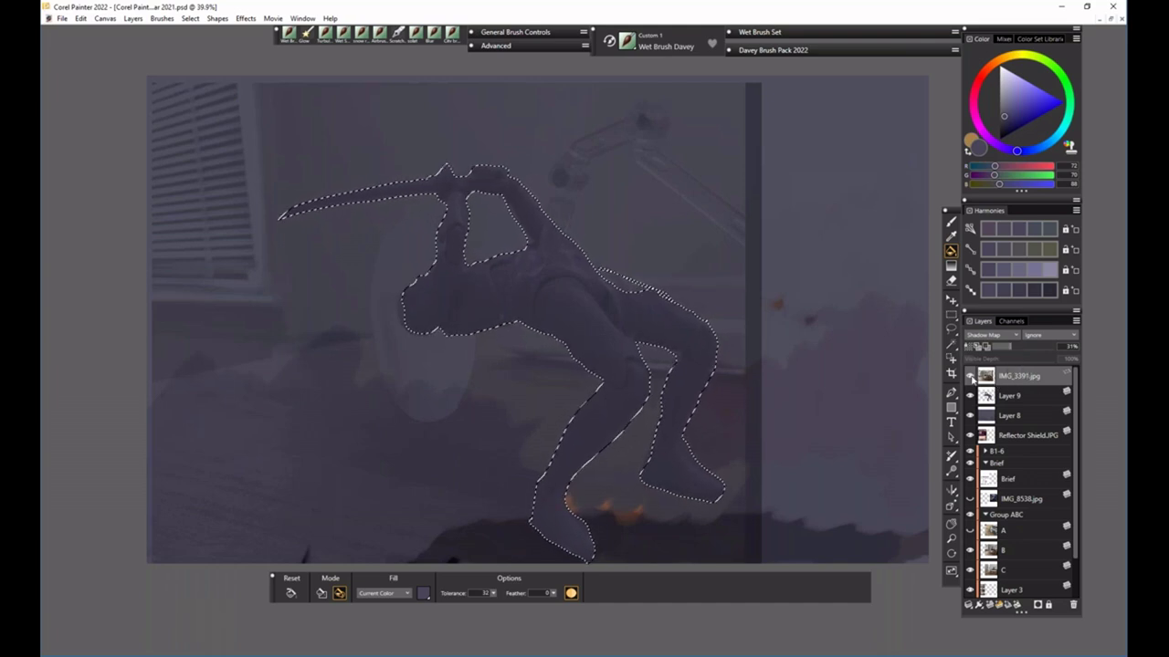
{"action": "left_click", "coordinate": [971, 378]}
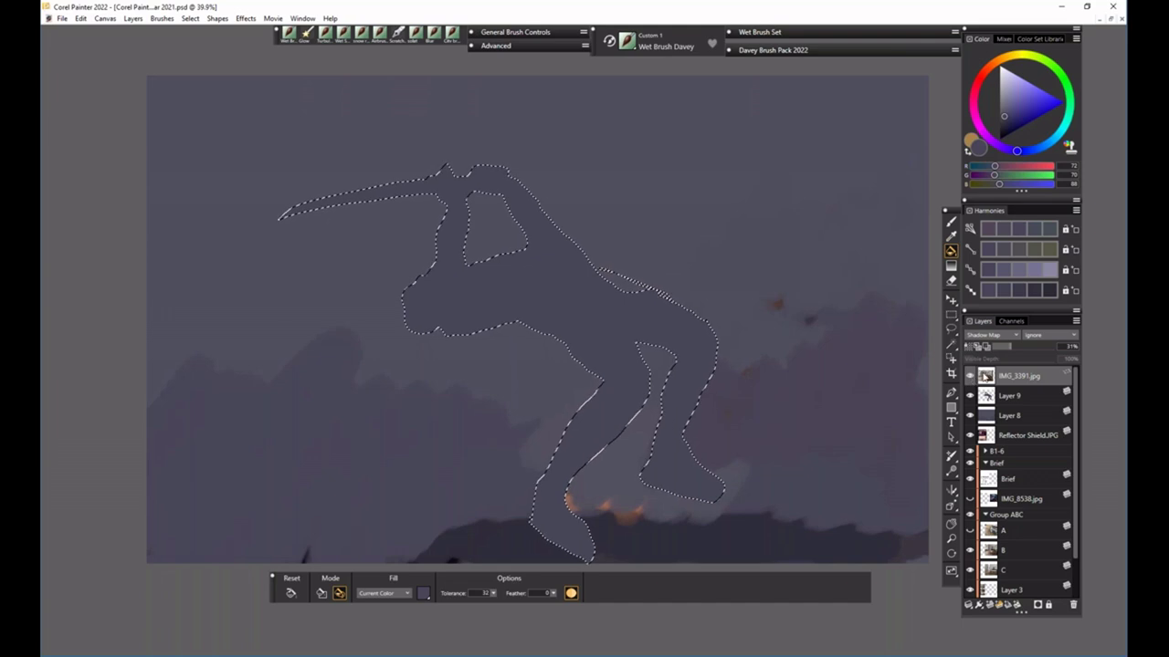
- Show the IMG_3391.jpg layer again, make Layer 9 active, and deselect the mannequin outline
{"action": "left_click", "coordinate": [970, 377]}
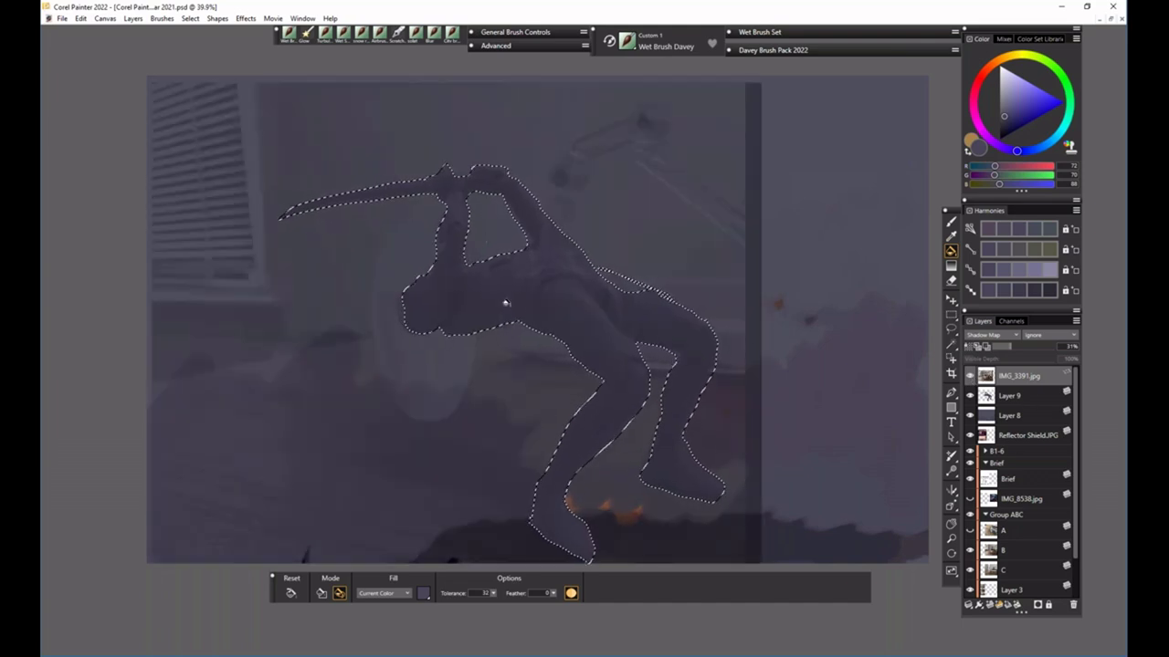
{"action": "left_click", "coordinate": [1020, 398]}
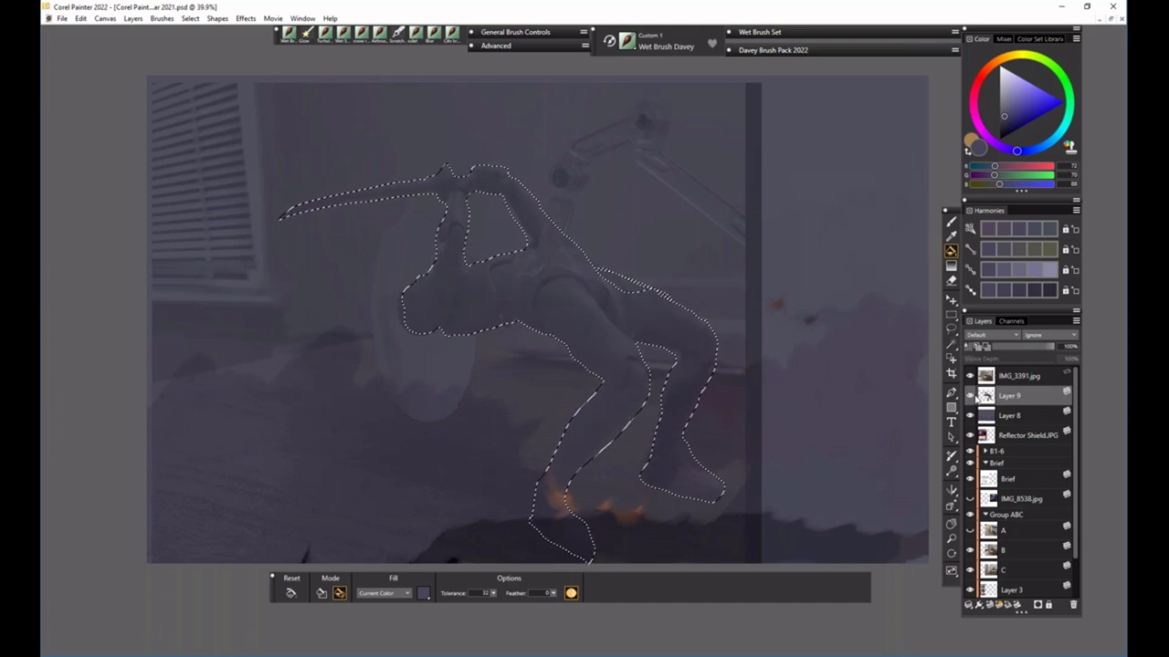
{"action": "key", "text": "ctrl+d"}
- Compare the silhouette with and without Layer 9, Layer 8 and the Shadow Map photo by toggling their visibility
{"action": "left_click", "coordinate": [970, 396]}
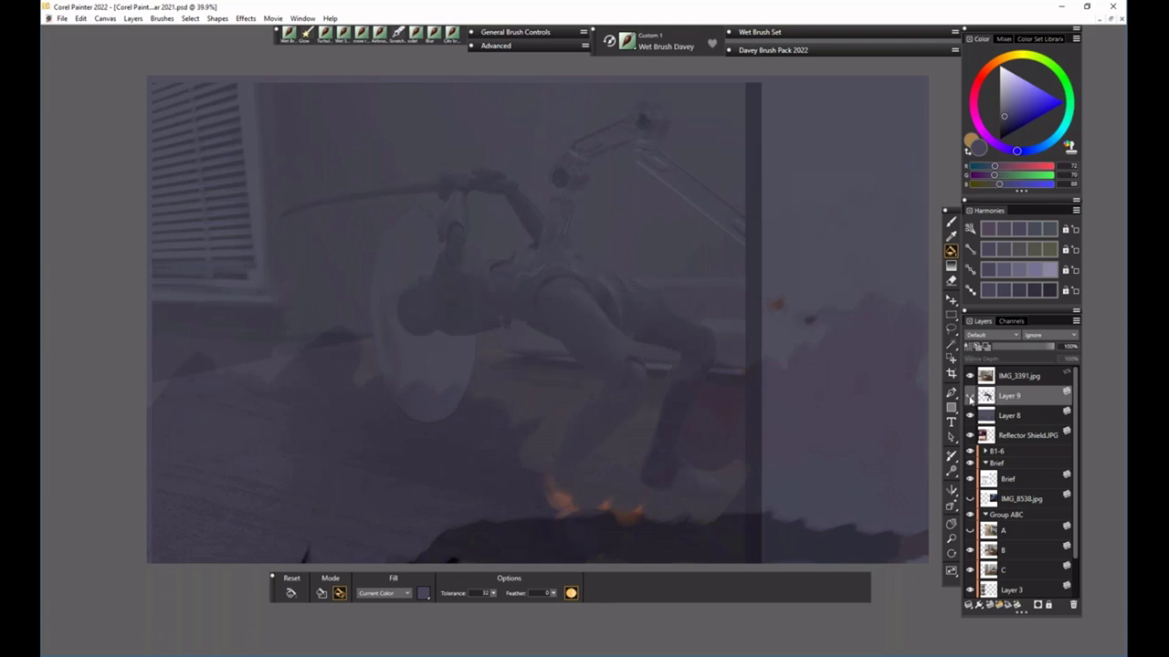
{"action": "left_click", "coordinate": [970, 396]}
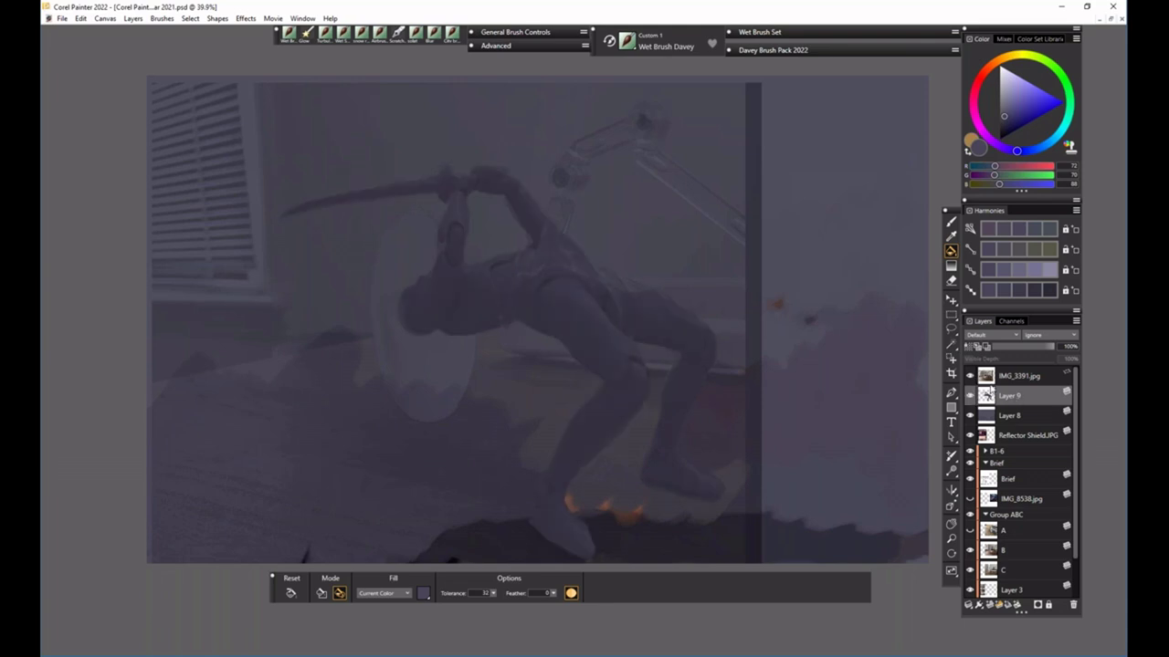
{"action": "left_click", "coordinate": [971, 416]}
{"action": "left_click", "coordinate": [970, 416]}
{"action": "left_click", "coordinate": [970, 416]}
{"action": "left_click", "coordinate": [971, 377]}
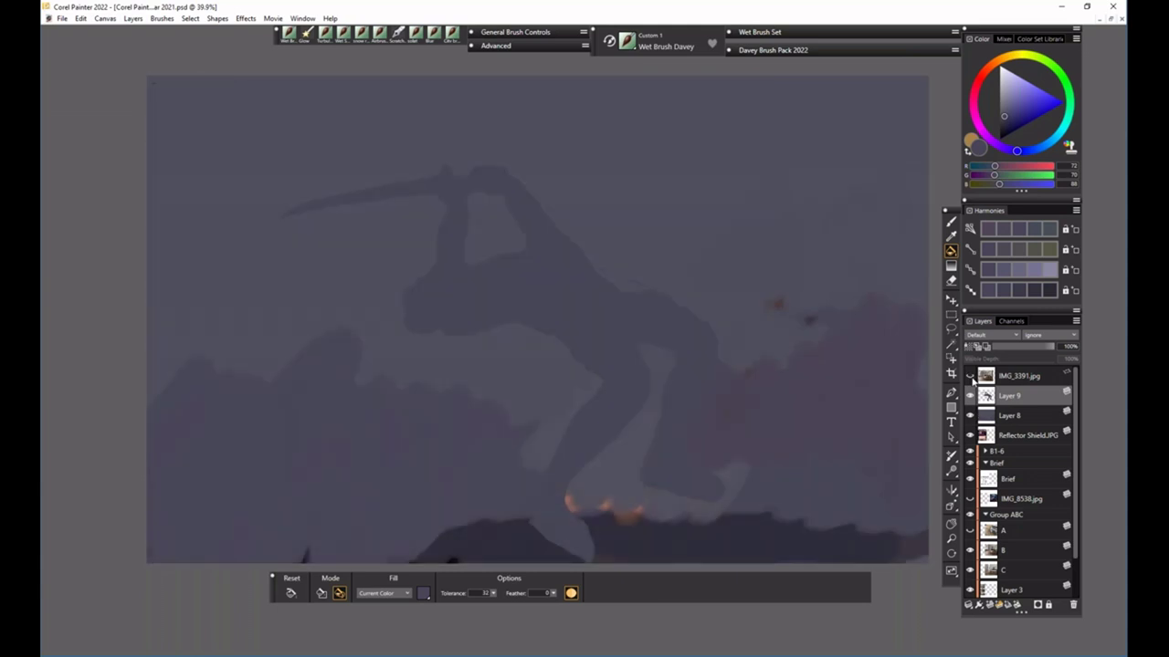
{"action": "left_click", "coordinate": [970, 377]}
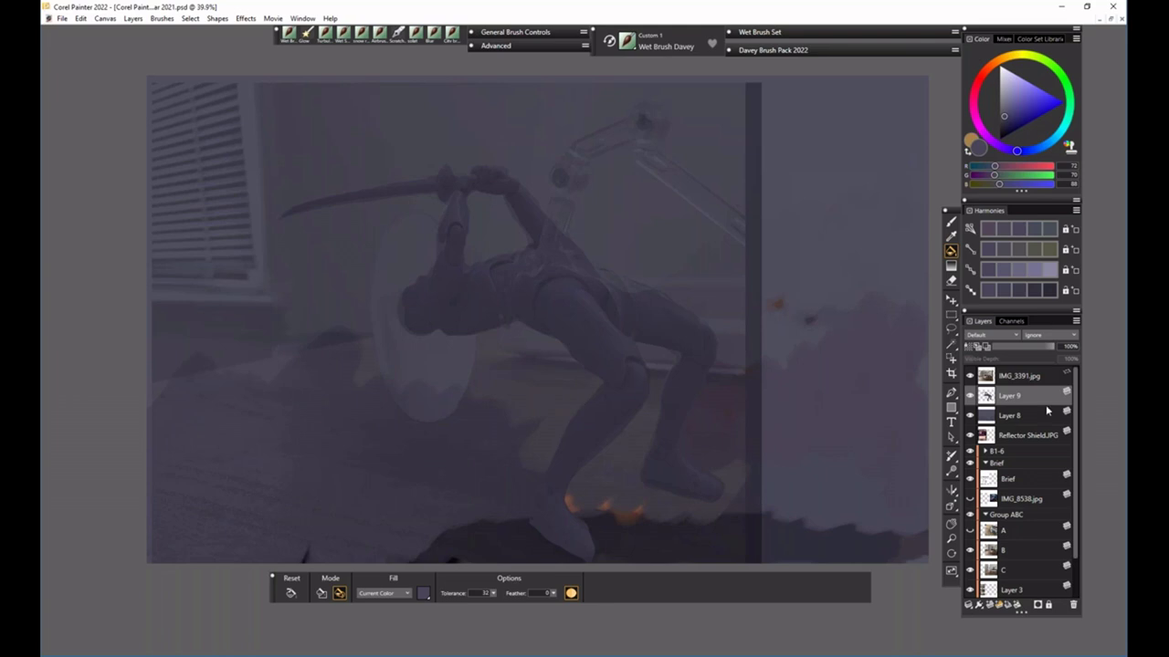
- Create a new layer above Layer 9 and set up the Scratchboard pen at size 16.3 with a darker violet
{"action": "left_click", "coordinate": [991, 605]}
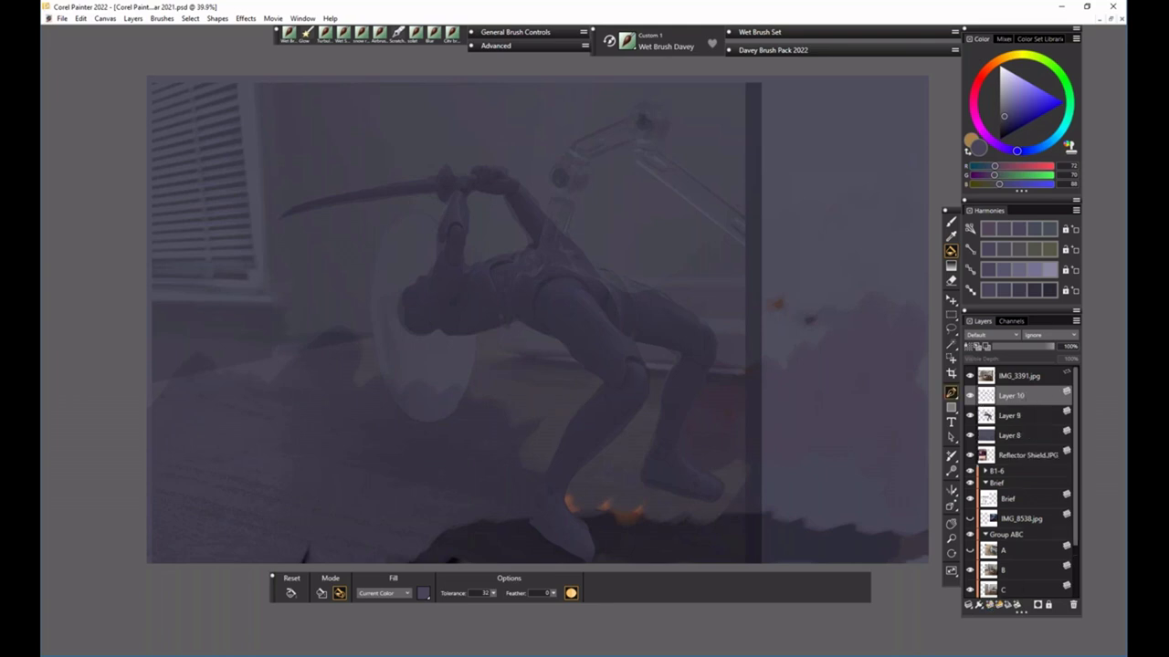
{"action": "left_click", "coordinate": [951, 222]}
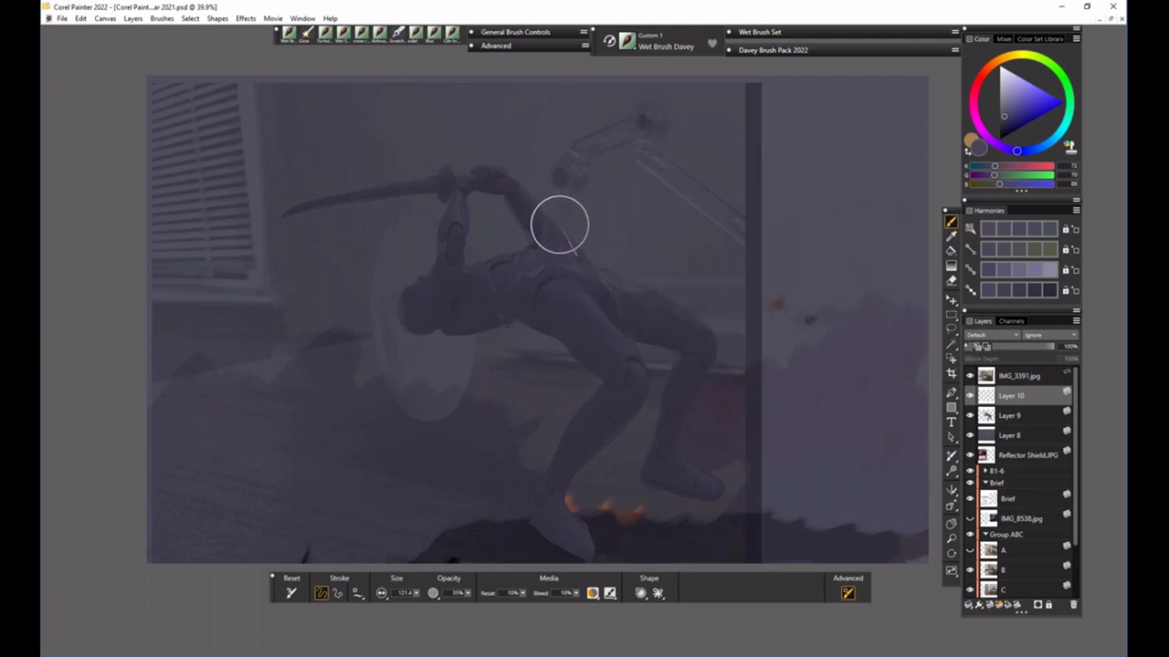
{"action": "left_click", "coordinate": [398, 37]}
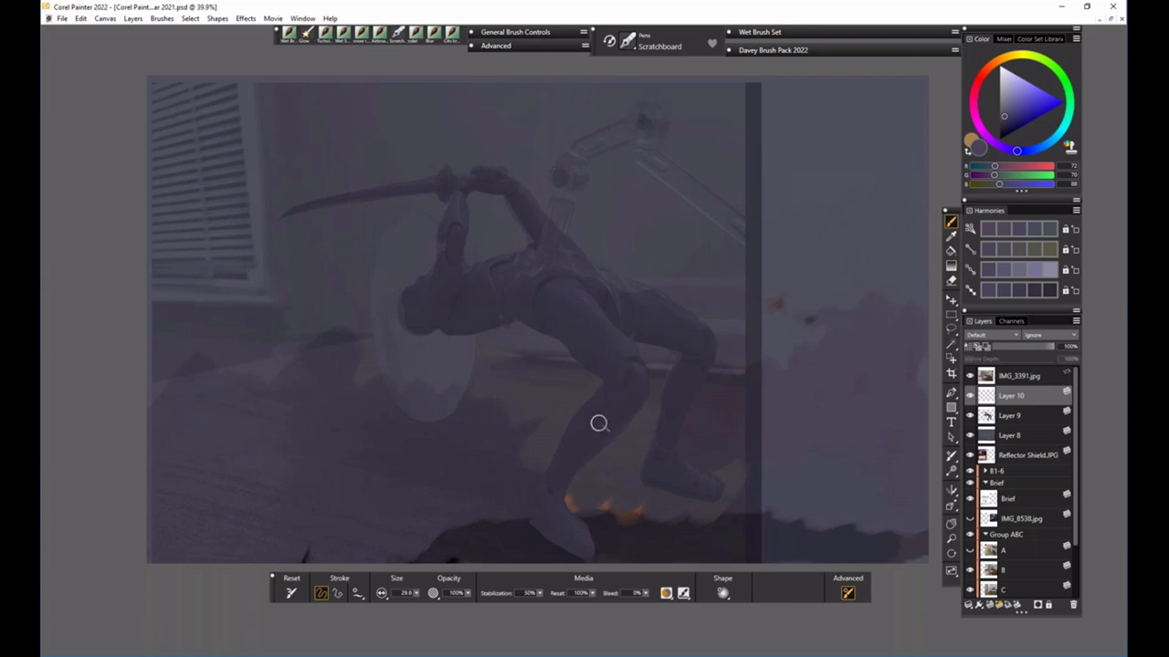
{"action": "left_click_drag", "start_coordinate": [415, 594], "coordinate": [400, 606]}
{"action": "left_click", "coordinate": [1006, 122]}
{"action": "left_click", "coordinate": [1006, 126]}
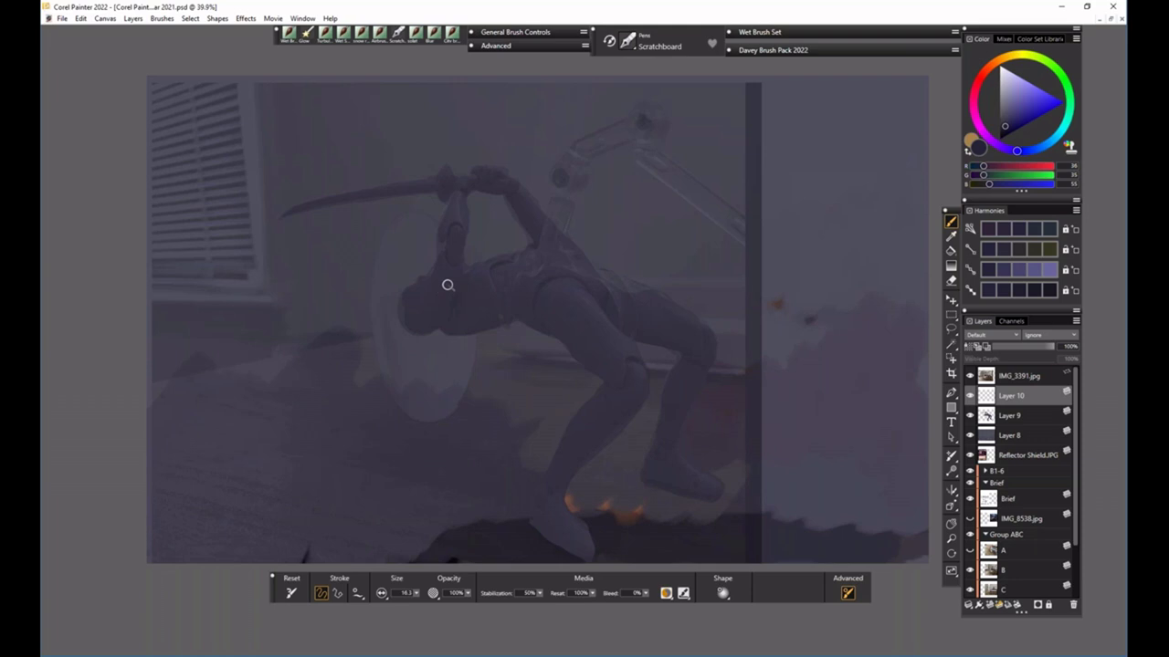
- Trace the mannequin's head, torso, limbs and sword with thin contour lines on Layer 10, and hide the photo
{"action": "mouse_move", "coordinate": [425, 286]}
{"action": "left_mouse_down"}
{"action": "mouse_move", "coordinate": [431, 323]}
{"action": "mouse_move", "coordinate": [458, 303]}
{"action": "left_mouse_up"}
{"action": "left_click_drag", "start_coordinate": [470, 259], "coordinate": [444, 264]}
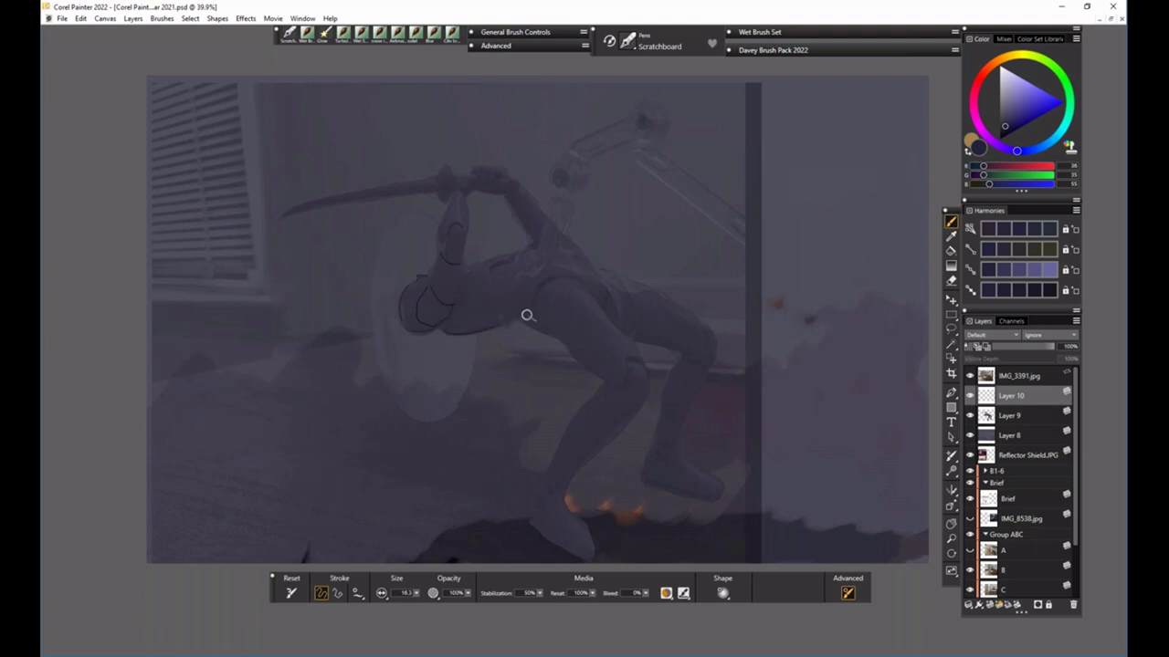
{"action": "mouse_move", "coordinate": [477, 270]}
{"action": "left_mouse_down"}
{"action": "mouse_move", "coordinate": [522, 251]}
{"action": "mouse_move", "coordinate": [493, 268]}
{"action": "left_mouse_up"}
{"action": "left_click_drag", "start_coordinate": [622, 278], "coordinate": [640, 285]}
{"action": "mouse_move", "coordinate": [461, 174]}
{"action": "left_mouse_down"}
{"action": "mouse_move", "coordinate": [520, 182]}
{"action": "mouse_move", "coordinate": [477, 167]}
{"action": "mouse_move", "coordinate": [511, 174]}
{"action": "mouse_move", "coordinate": [550, 207]}
{"action": "mouse_move", "coordinate": [530, 241]}
{"action": "mouse_move", "coordinate": [527, 197]}
{"action": "mouse_move", "coordinate": [584, 259]}
{"action": "left_mouse_up"}
{"action": "left_click_drag", "start_coordinate": [364, 188], "coordinate": [435, 176]}
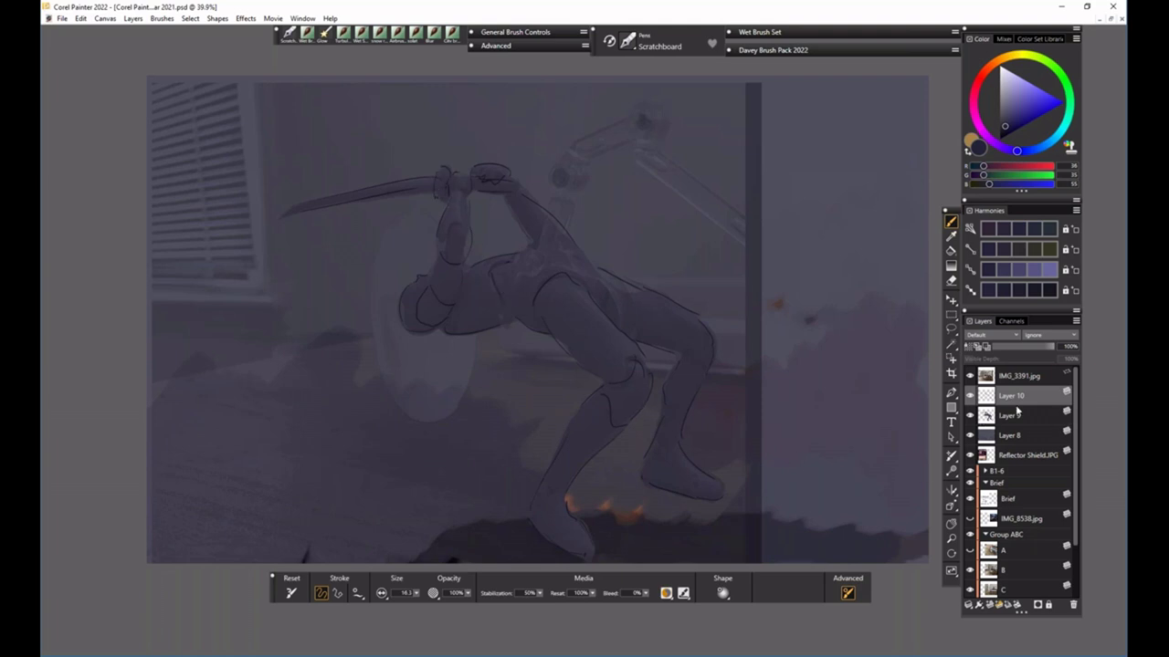
{"action": "left_click", "coordinate": [970, 376]}
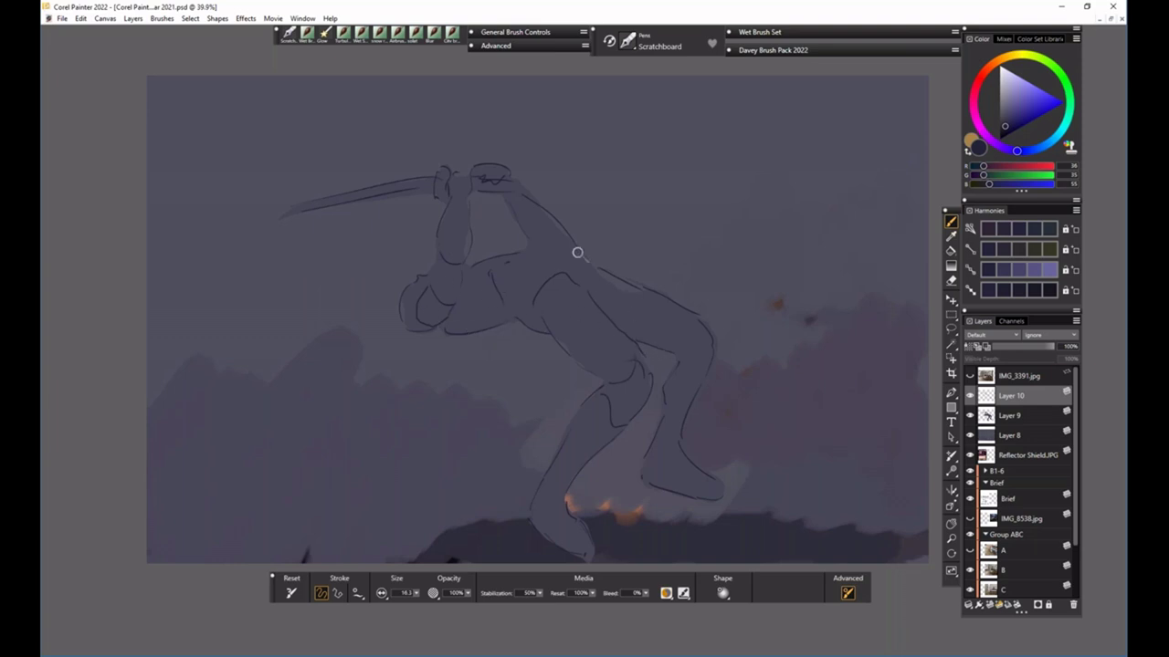
- Shade both legs on Layer 9 with Wet Brush Davey in a sampled dark violet, keeping the layer's transparency preserved
{"action": "left_click", "coordinate": [1018, 418]}
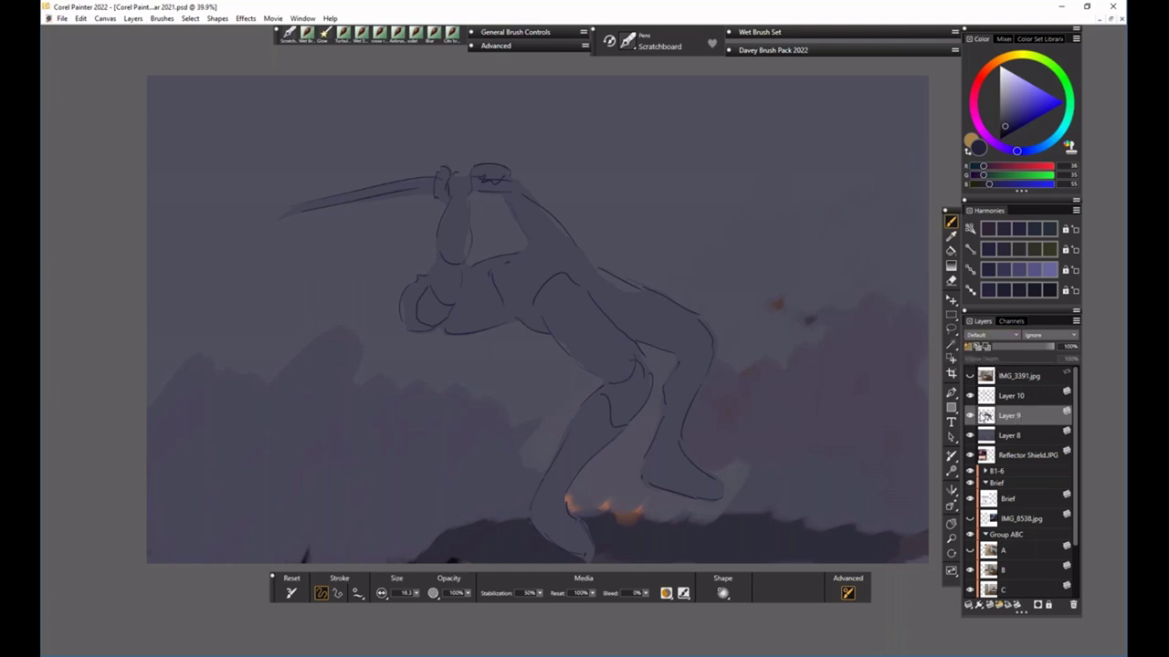
{"action": "left_click", "coordinate": [972, 415]}
{"action": "left_click", "coordinate": [971, 415]}
{"action": "left_click", "coordinate": [308, 35]}
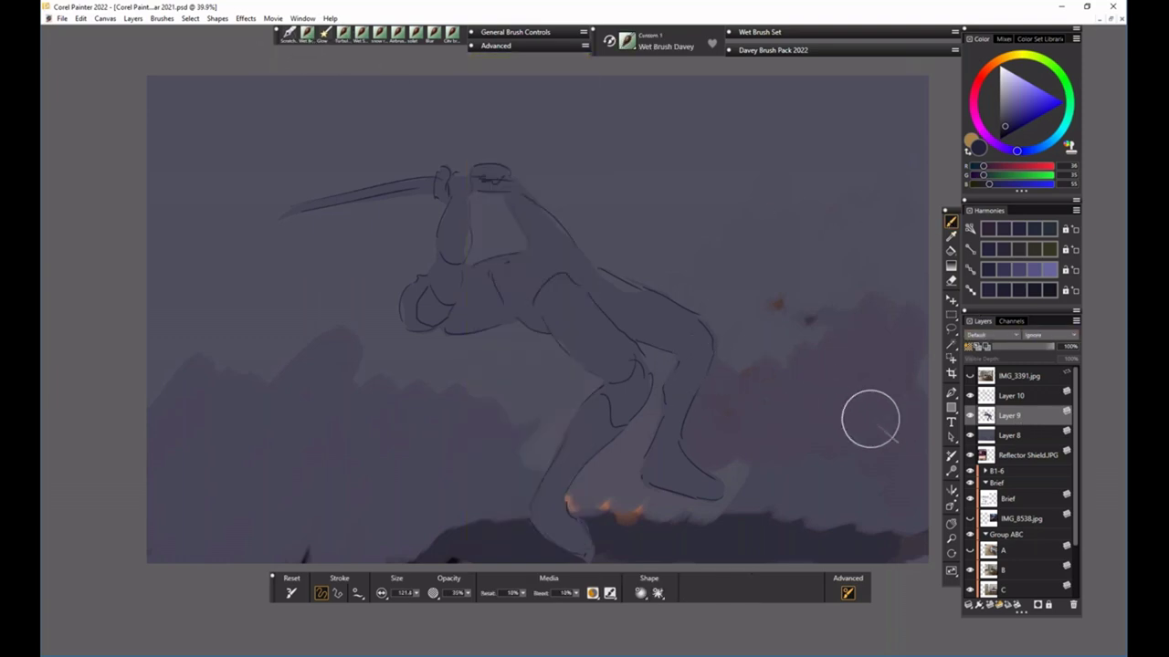
{"action": "left_click", "coordinate": [708, 354], "text": "alt"}
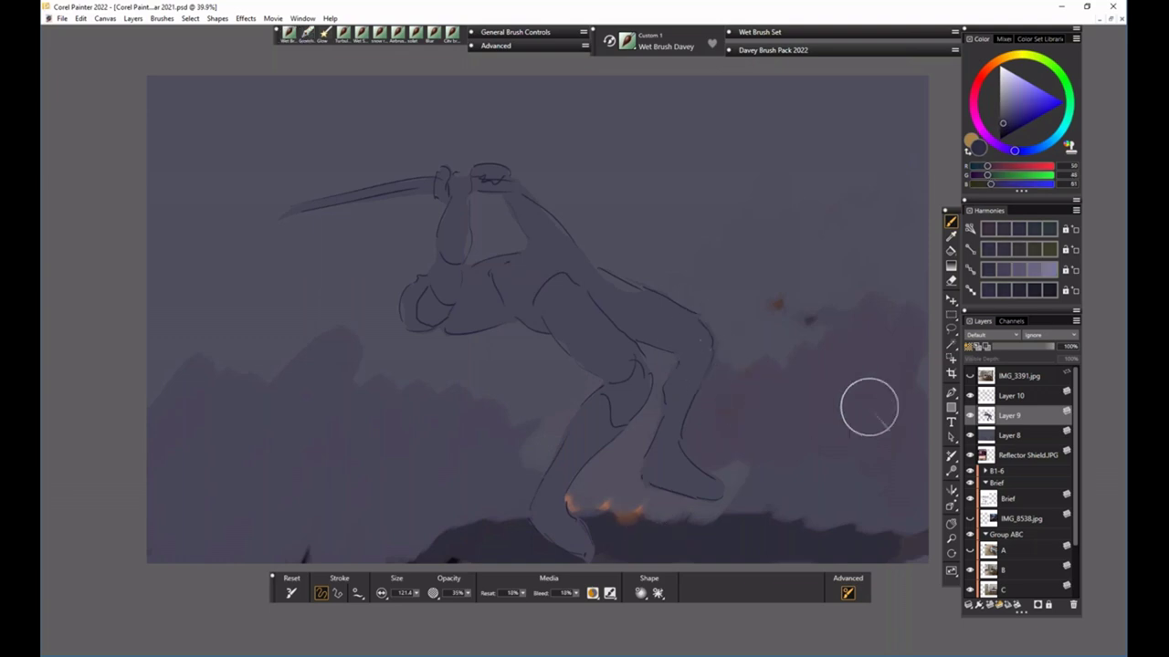
{"action": "mouse_move", "coordinate": [637, 302]}
{"action": "left_mouse_down"}
{"action": "mouse_move", "coordinate": [652, 343]}
{"action": "mouse_move", "coordinate": [607, 300]}
{"action": "mouse_move", "coordinate": [668, 326]}
{"action": "mouse_move", "coordinate": [689, 368]}
{"action": "mouse_move", "coordinate": [662, 423]}
{"action": "mouse_move", "coordinate": [681, 455]}
{"action": "mouse_move", "coordinate": [672, 481]}
{"action": "mouse_move", "coordinate": [697, 433]}
{"action": "mouse_move", "coordinate": [688, 365]}
{"action": "left_mouse_up"}
{"action": "mouse_move", "coordinate": [611, 427]}
{"action": "left_mouse_down"}
{"action": "mouse_move", "coordinate": [574, 475]}
{"action": "mouse_move", "coordinate": [579, 527]}
{"action": "mouse_move", "coordinate": [600, 412]}
{"action": "left_mouse_up"}
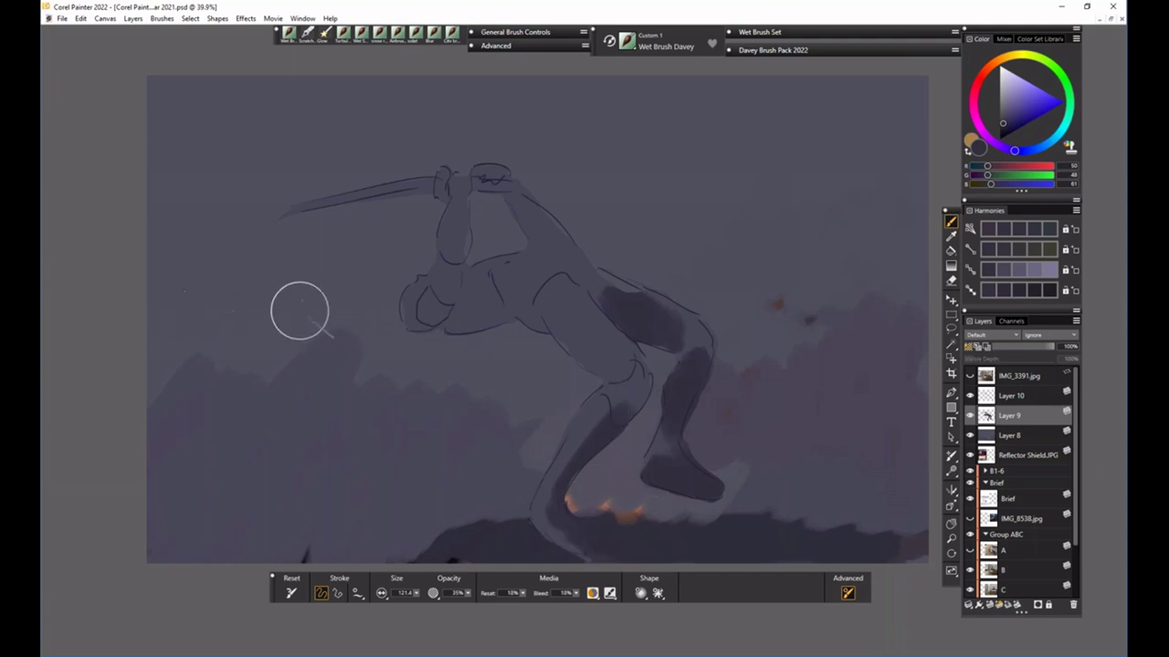
- Paint dark violet shadows over the figure's head, arms, torso, front thigh, knee and hands on Layer 9
{"action": "mouse_move", "coordinate": [434, 311]}
{"action": "left_mouse_down"}
{"action": "mouse_move", "coordinate": [453, 271]}
{"action": "mouse_move", "coordinate": [456, 179]}
{"action": "left_mouse_up"}
{"action": "left_click_drag", "start_coordinate": [525, 194], "coordinate": [585, 256]}
{"action": "mouse_move", "coordinate": [475, 282]}
{"action": "left_mouse_down"}
{"action": "mouse_move", "coordinate": [463, 300]}
{"action": "mouse_move", "coordinate": [506, 304]}
{"action": "mouse_move", "coordinate": [493, 277]}
{"action": "mouse_move", "coordinate": [425, 323]}
{"action": "mouse_move", "coordinate": [461, 305]}
{"action": "mouse_move", "coordinate": [386, 282]}
{"action": "mouse_move", "coordinate": [355, 320]}
{"action": "left_mouse_up"}
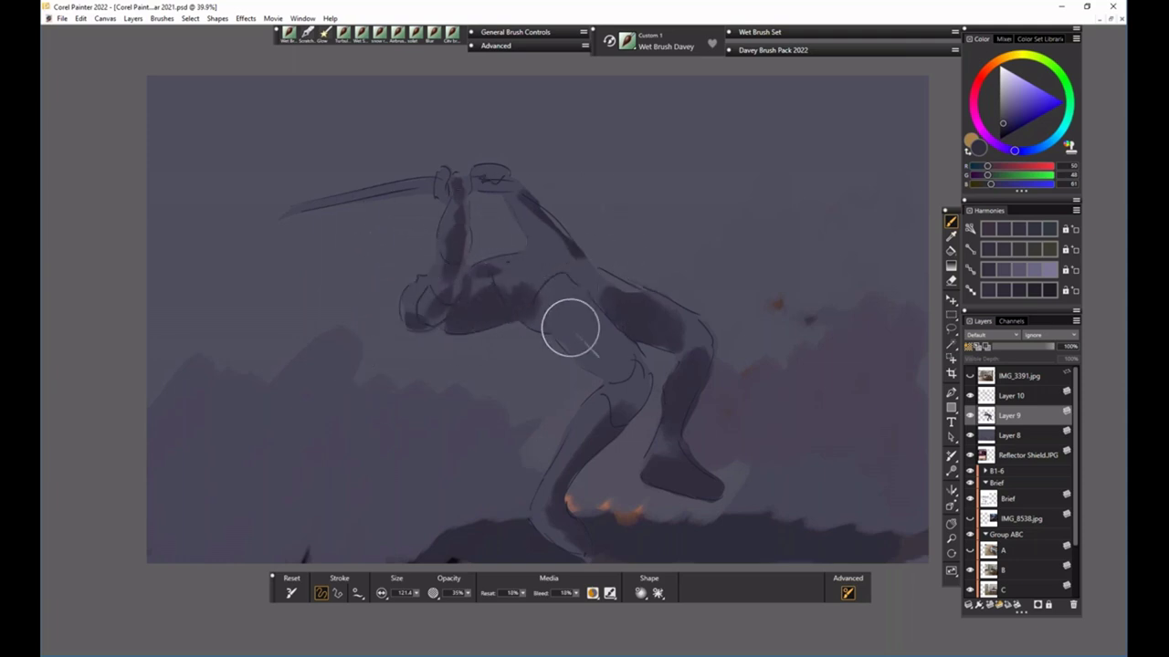
{"action": "left_click_drag", "start_coordinate": [560, 287], "coordinate": [604, 339]}
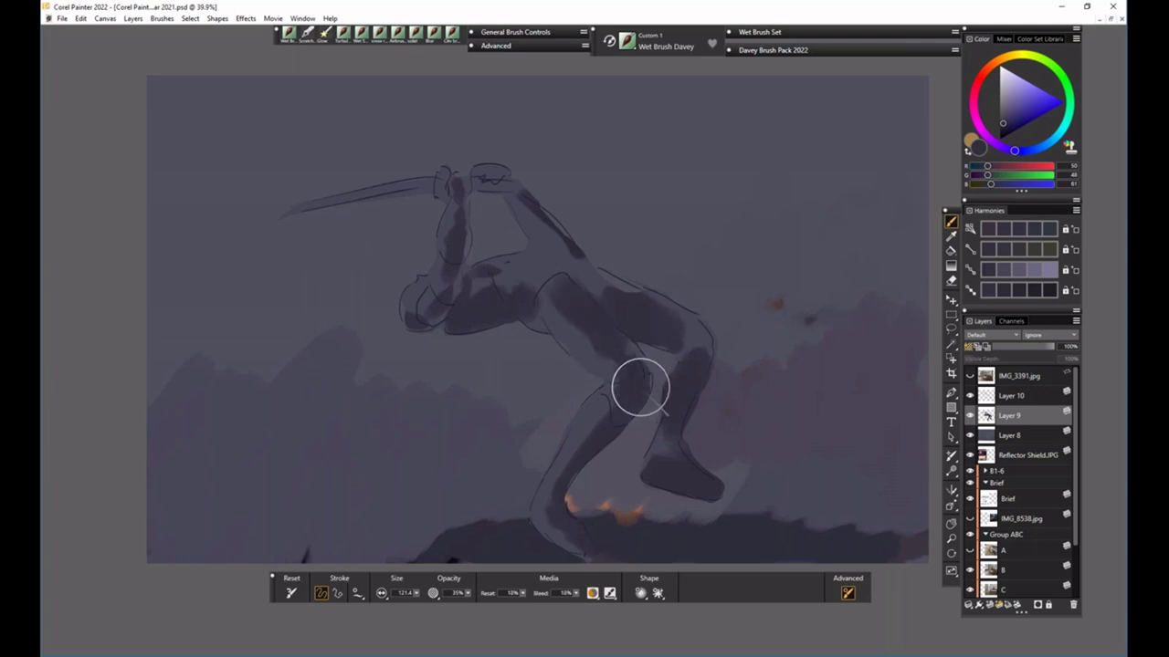
{"action": "mouse_move", "coordinate": [644, 396]}
{"action": "left_mouse_down"}
{"action": "mouse_move", "coordinate": [691, 324]}
{"action": "mouse_move", "coordinate": [535, 271]}
{"action": "mouse_move", "coordinate": [642, 300]}
{"action": "mouse_move", "coordinate": [551, 231]}
{"action": "left_mouse_up"}
{"action": "left_click_drag", "start_coordinate": [522, 164], "coordinate": [505, 177]}
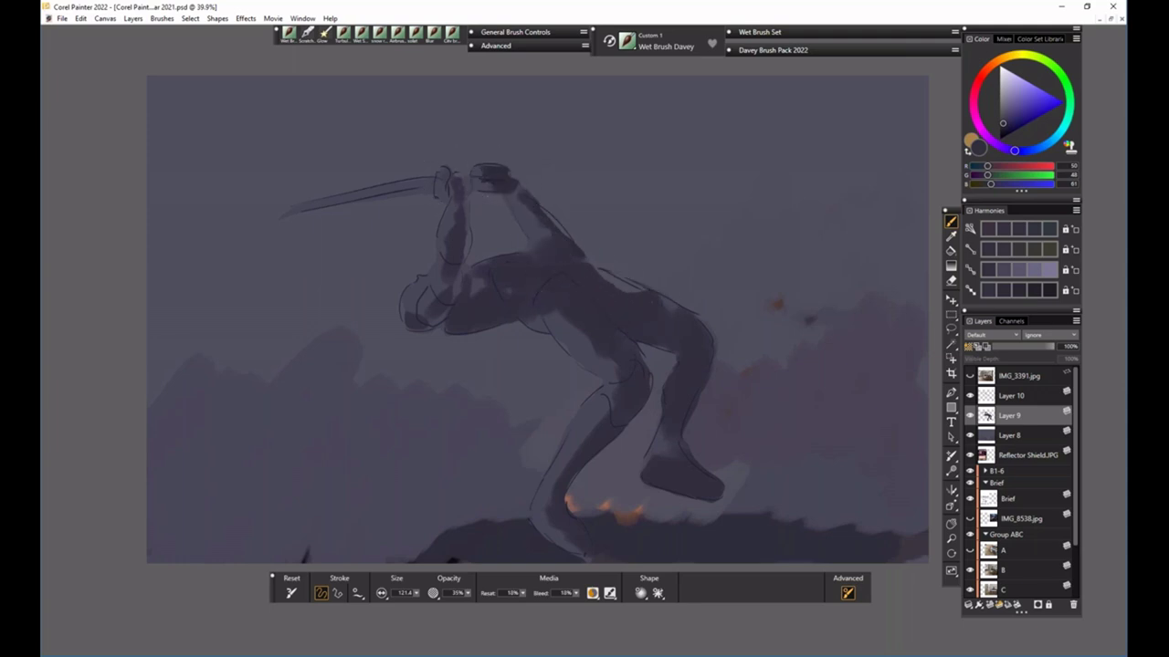
{"action": "key", "text": "ctrl+z"}
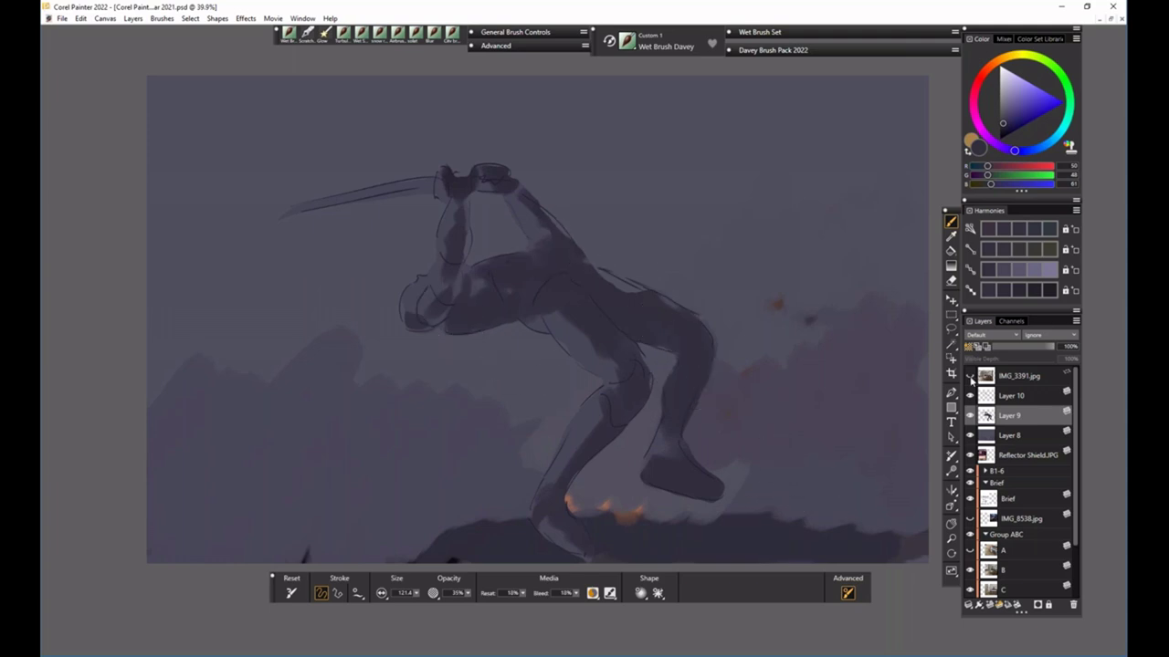
- Show the mannequin photo at 100% opacity in Default mode to compare it with the shaded figure, and hide it
{"action": "left_click", "coordinate": [971, 454]}
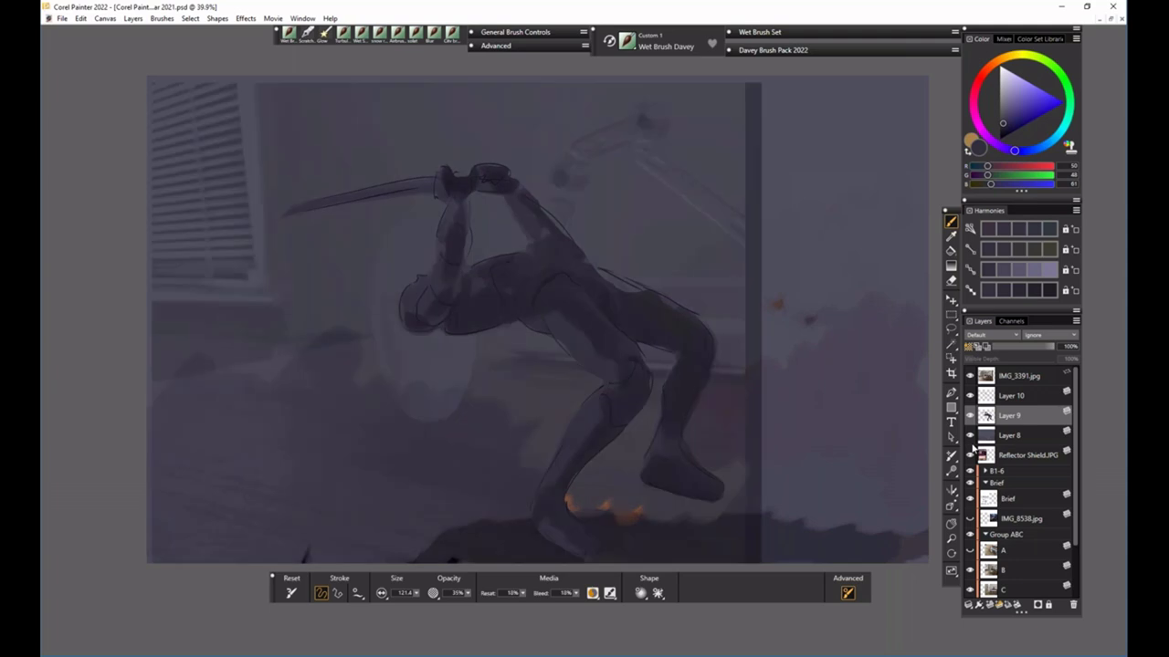
{"action": "left_click", "coordinate": [1024, 382]}
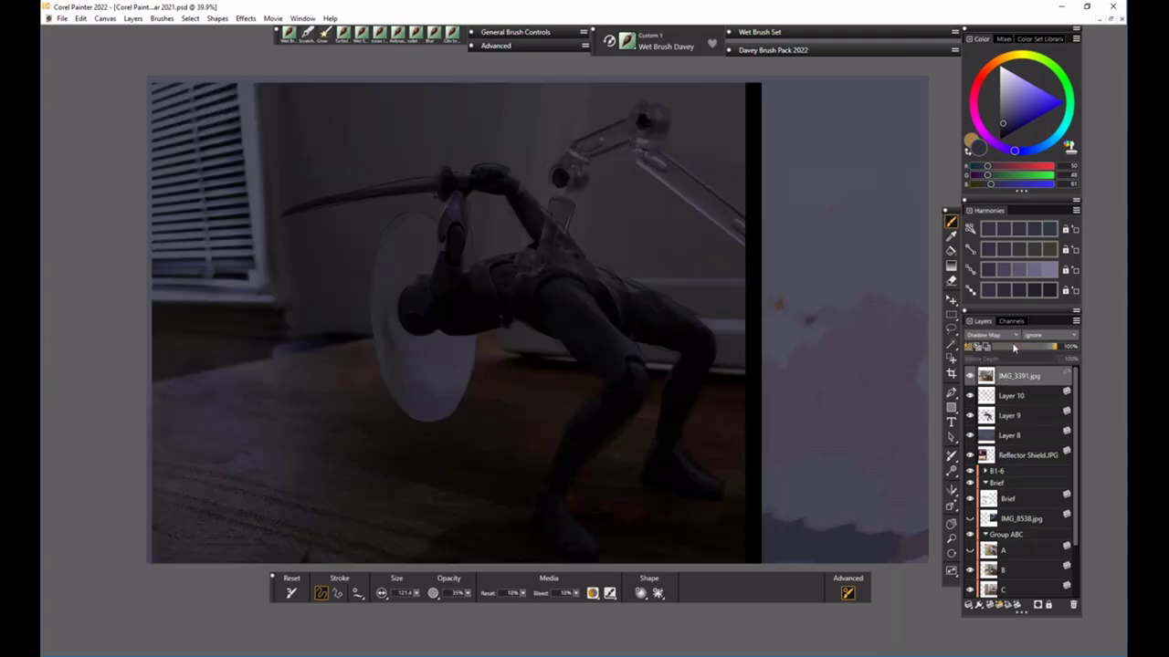
{"action": "left_click", "coordinate": [1013, 335]}
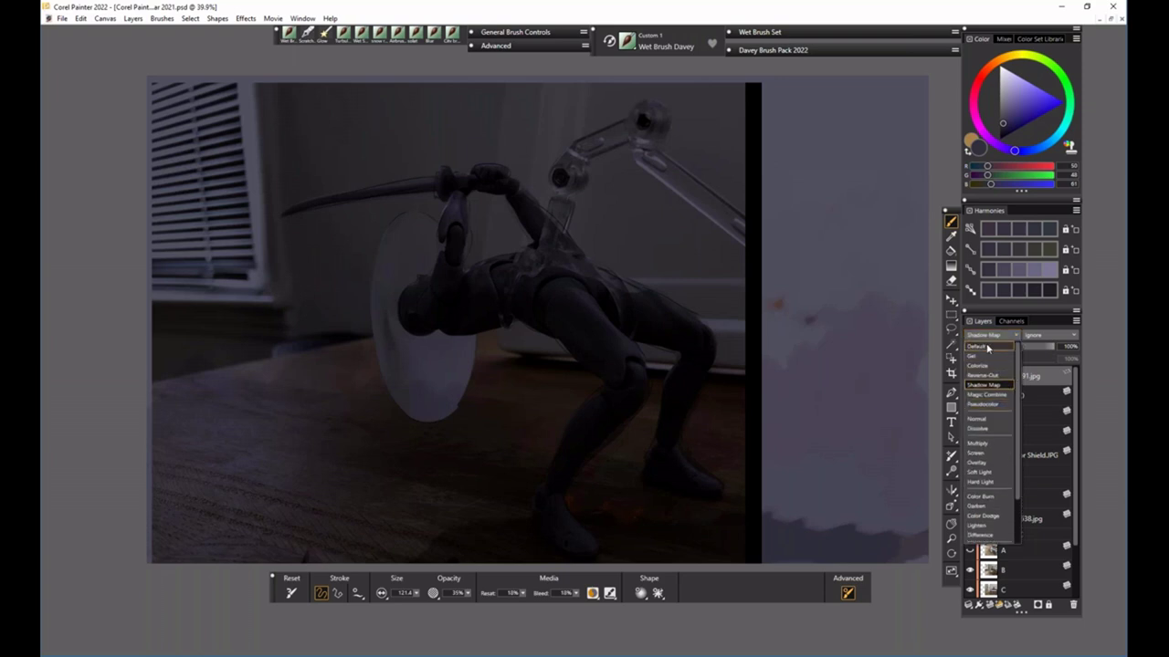
{"action": "left_click", "coordinate": [984, 347]}
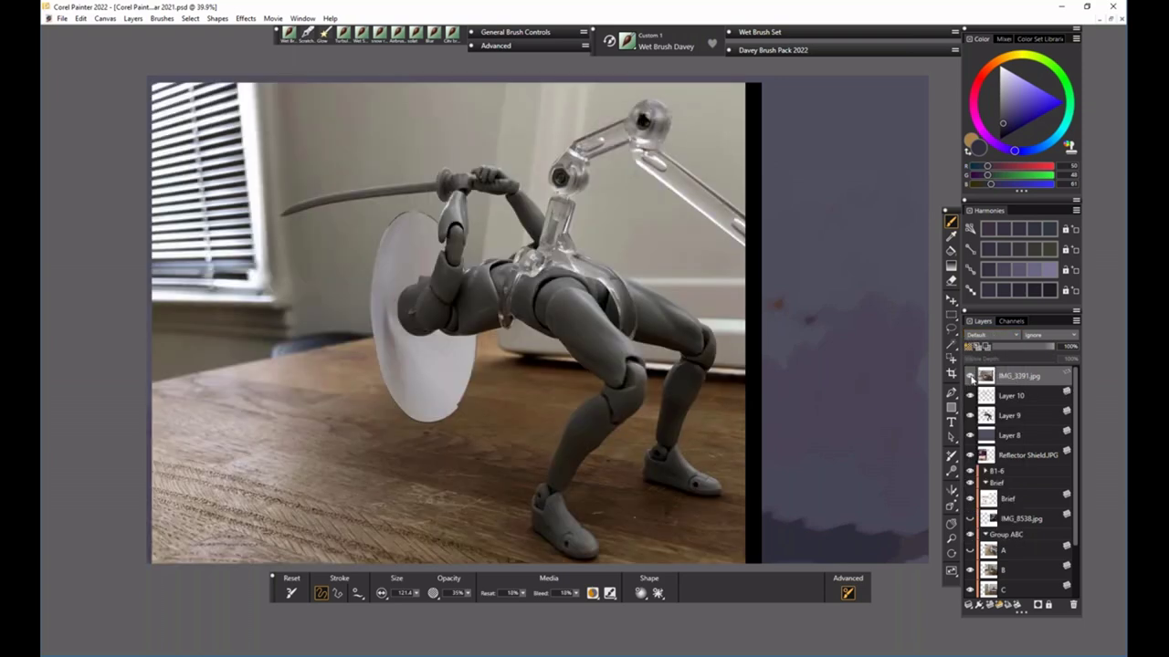
{"action": "left_click", "coordinate": [969, 376]}
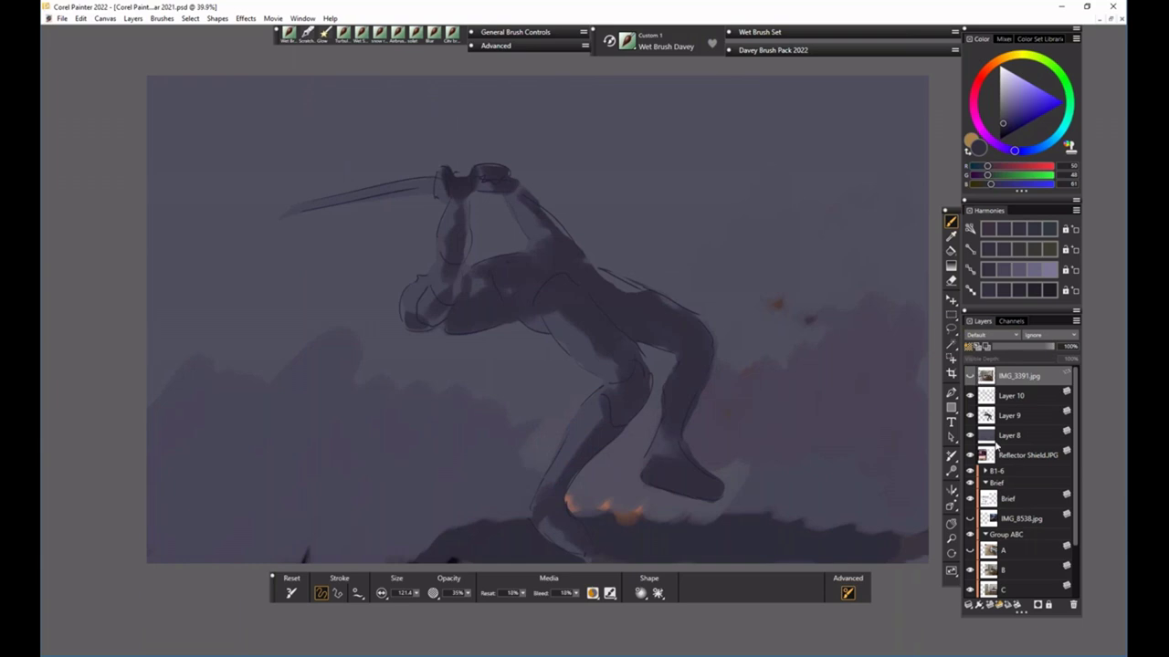
- Delete the IMG_3391.jpg layer, Layer 10 and Layer 9
{"action": "key", "text": "ctrl+z"}
{"action": "left_click", "coordinate": [969, 376]}
{"action": "left_click", "coordinate": [1074, 605]}
{"action": "left_click", "coordinate": [1075, 605]}
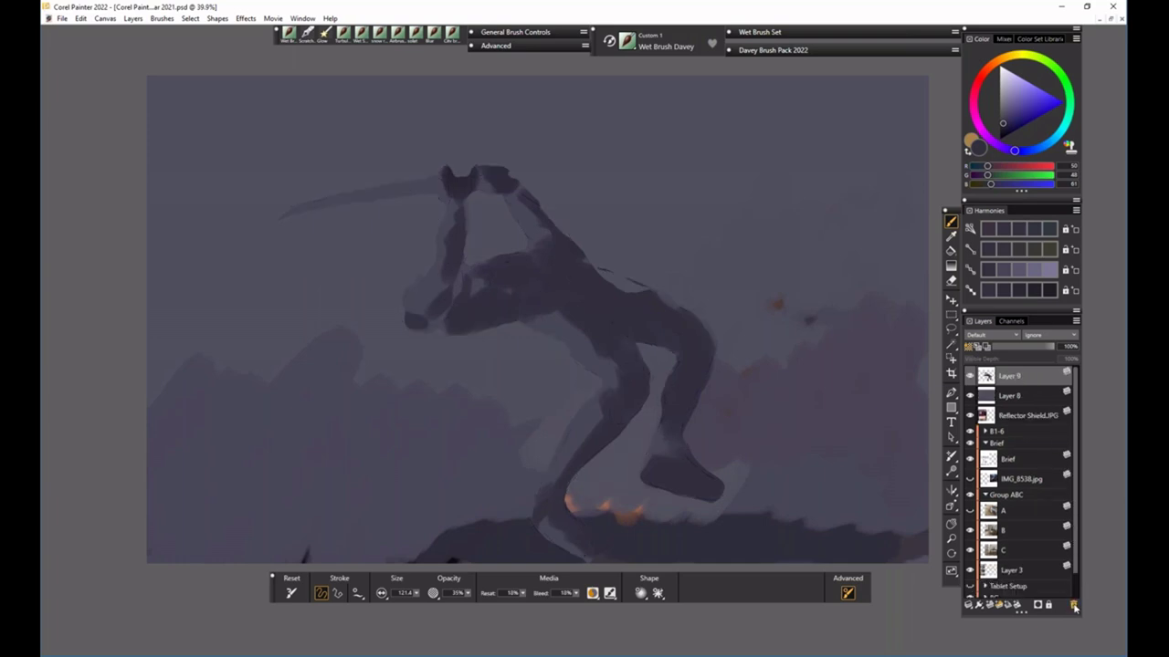
{"action": "left_click", "coordinate": [1074, 605]}
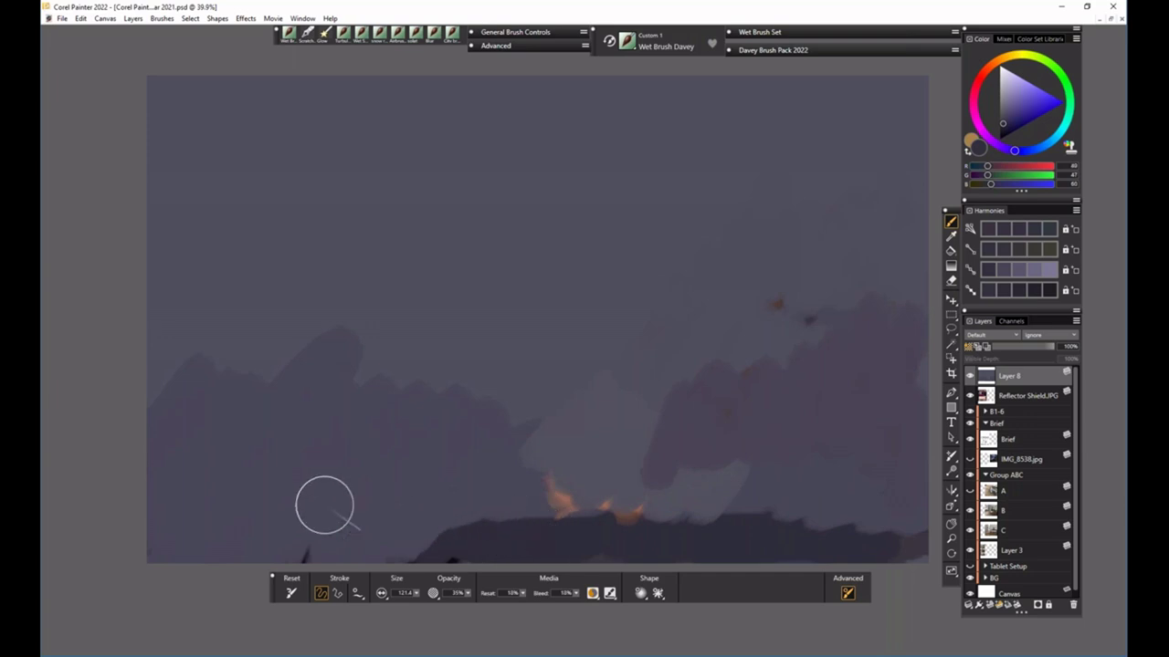
- Extend the dark violet ground across the lower-left of Layer 8 and cover the light patch right of the flames with sampled muted violet
{"action": "mouse_move", "coordinate": [161, 517]}
{"action": "left_mouse_down"}
{"action": "mouse_move", "coordinate": [239, 508]}
{"action": "mouse_move", "coordinate": [462, 552]}
{"action": "left_mouse_up"}
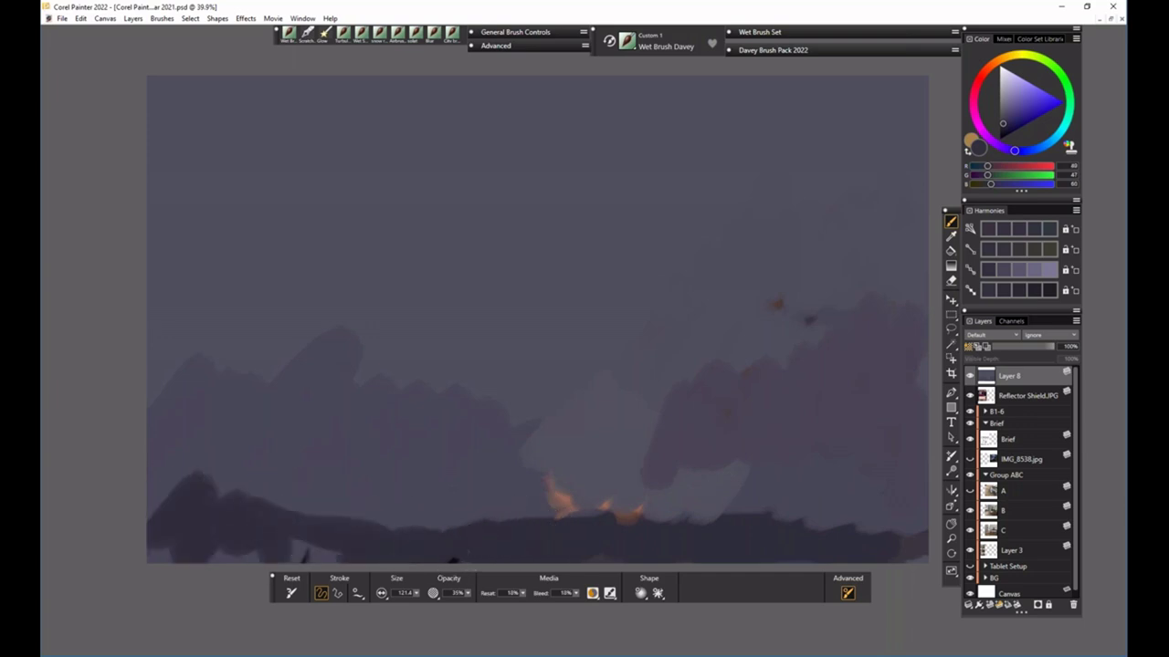
{"action": "left_click_drag", "start_coordinate": [402, 516], "coordinate": [283, 502]}
{"action": "mouse_move", "coordinate": [338, 556]}
{"action": "left_mouse_down"}
{"action": "mouse_move", "coordinate": [297, 548]}
{"action": "mouse_move", "coordinate": [282, 521]}
{"action": "mouse_move", "coordinate": [166, 493]}
{"action": "left_mouse_up"}
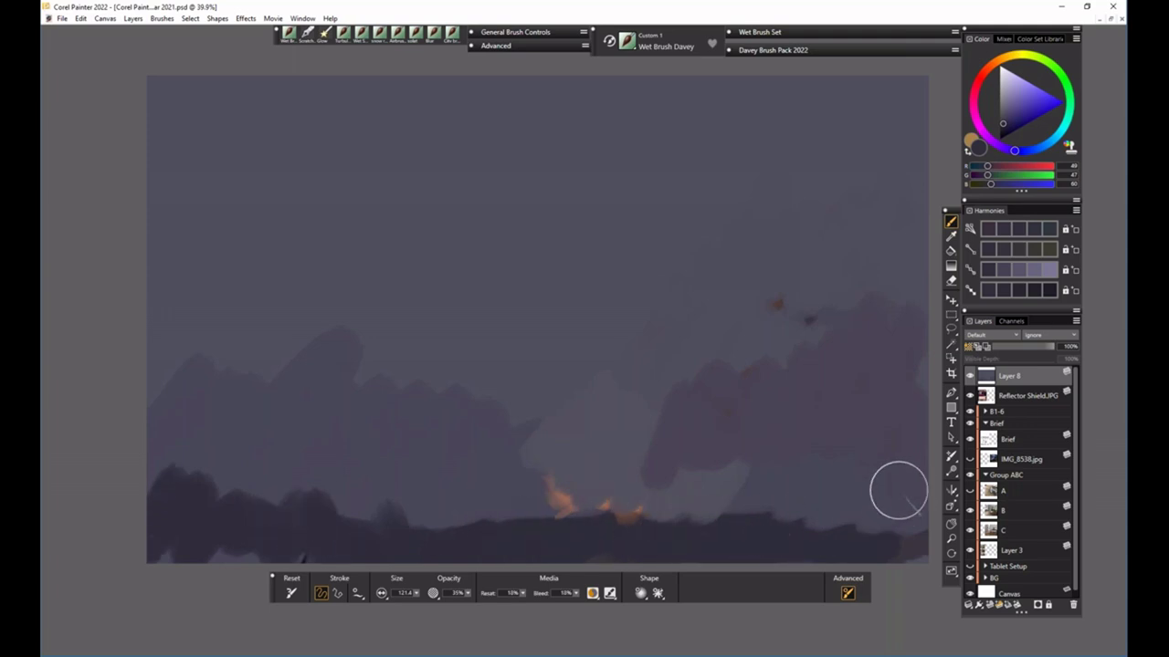
{"action": "left_click", "coordinate": [681, 496], "text": "alt"}
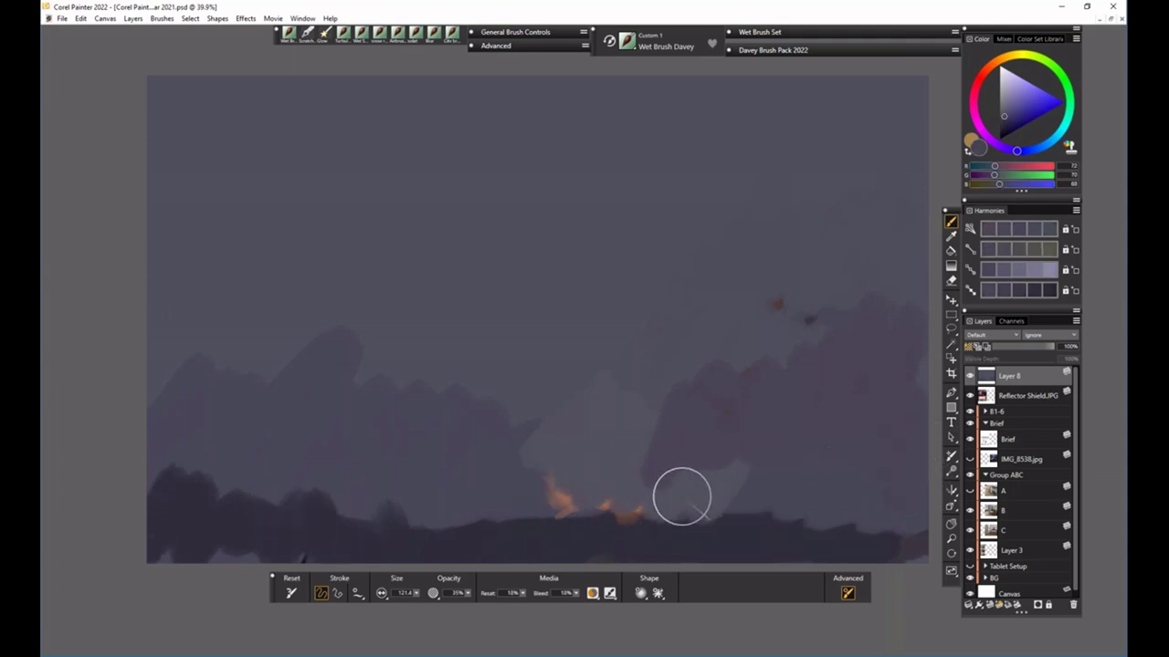
{"action": "left_click_drag", "start_coordinate": [630, 501], "coordinate": [726, 486]}
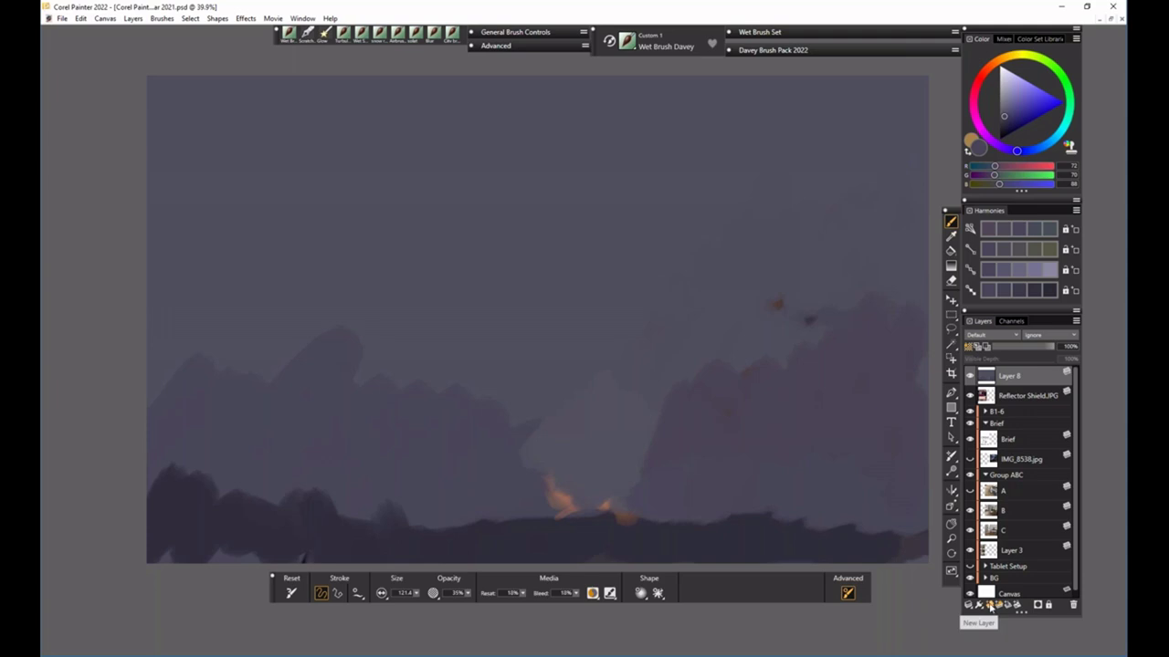
- Add a layer above Layer 8 and stamp a cluster of dark navy splatters in the upper-left sky with the splat brush
{"action": "left_click", "coordinate": [1001, 606]}
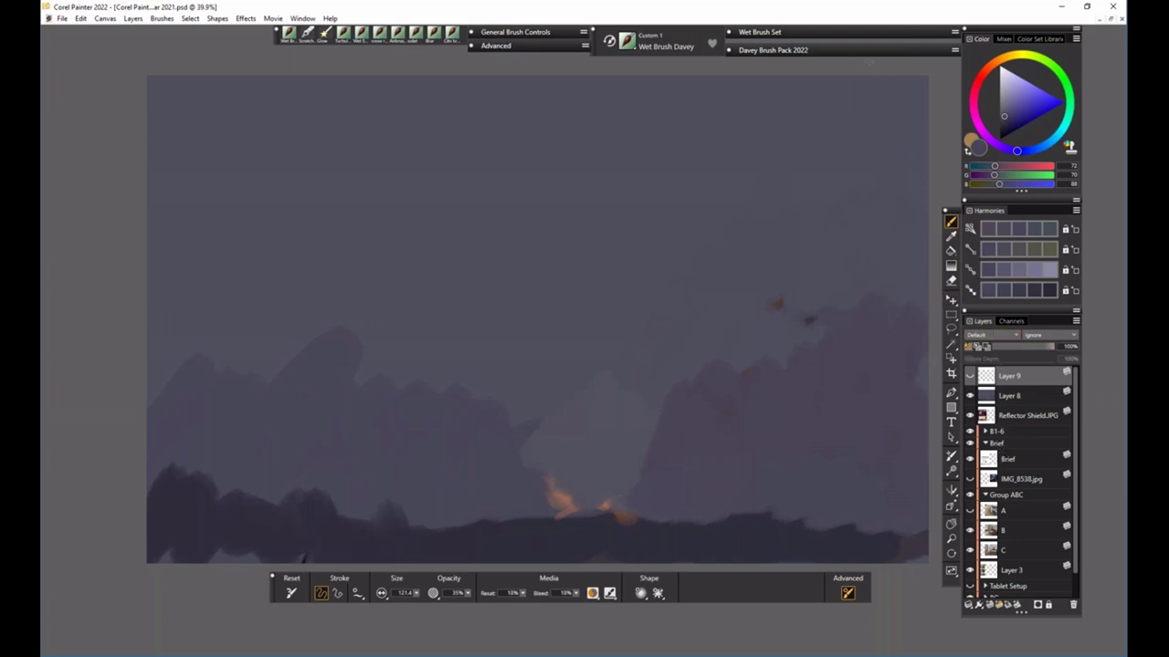
{"action": "left_click", "coordinate": [828, 53]}
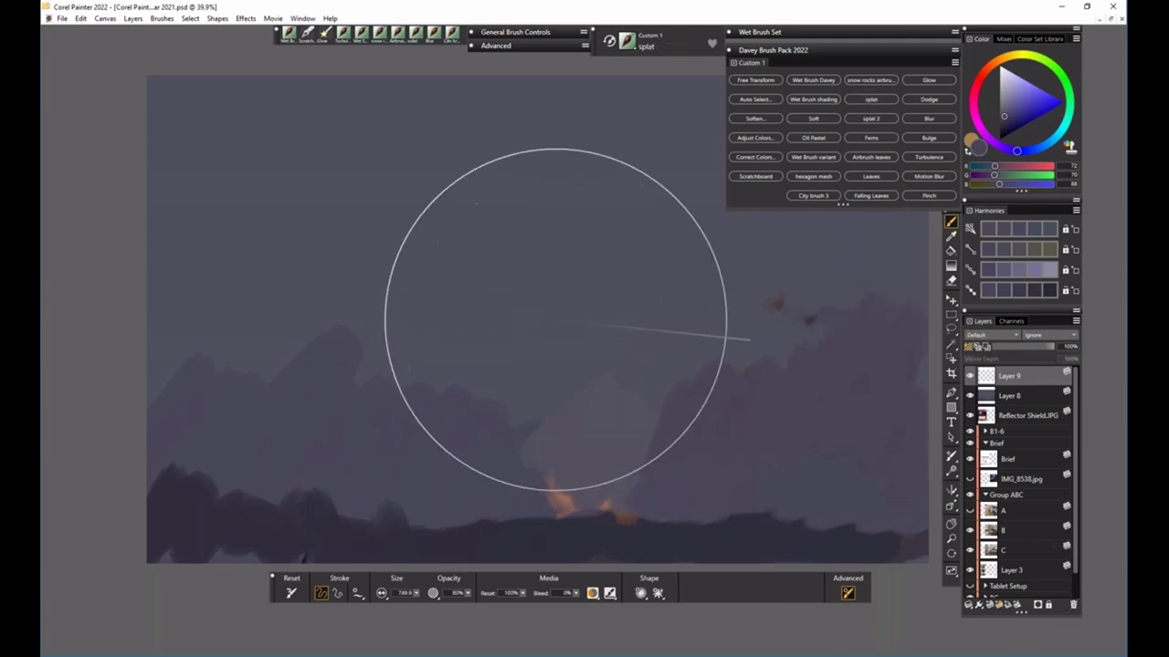
{"action": "left_click_drag", "start_coordinate": [1004, 116], "coordinate": [1005, 128]}
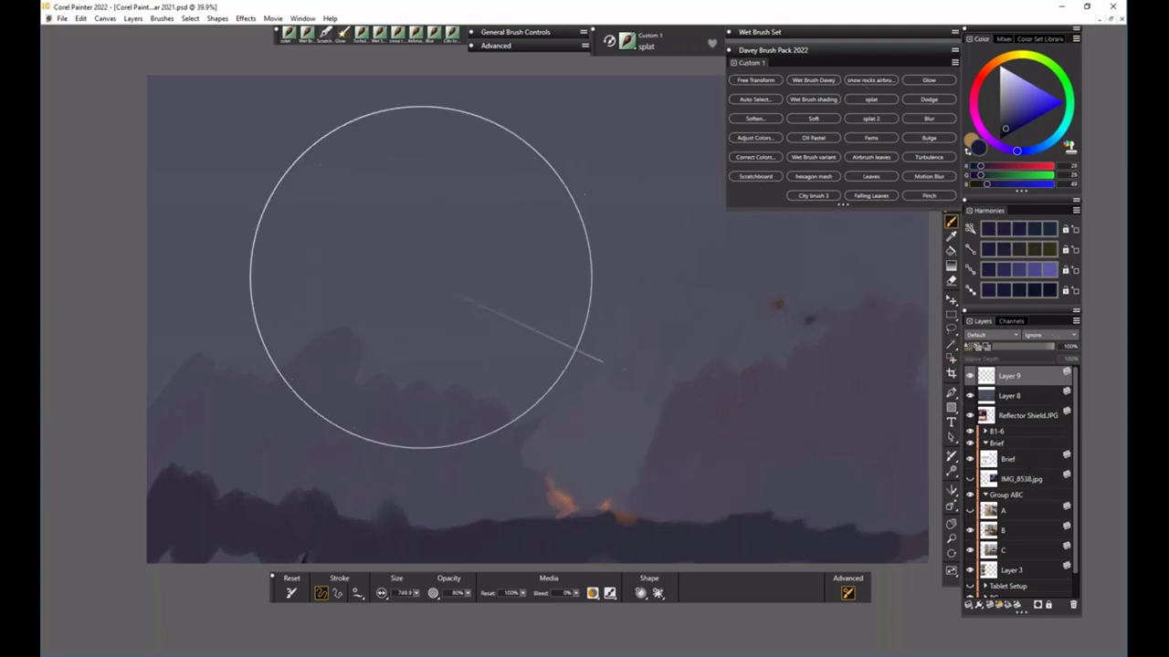
{"action": "left_click", "coordinate": [415, 279]}
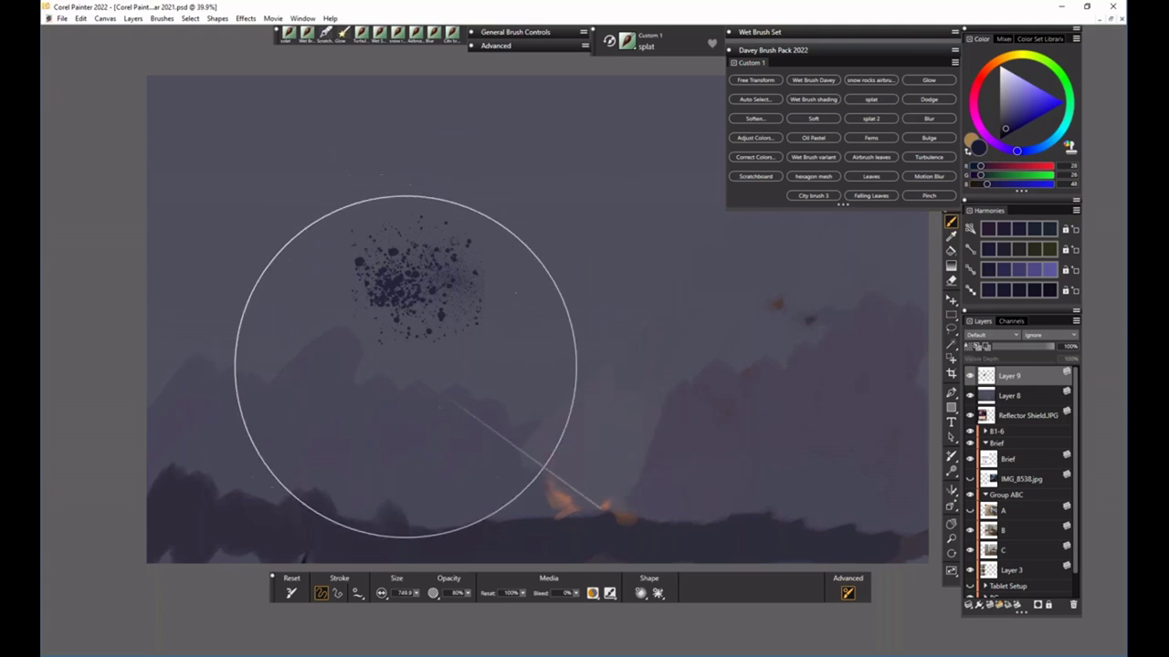
{"action": "left_click", "coordinate": [351, 347]}
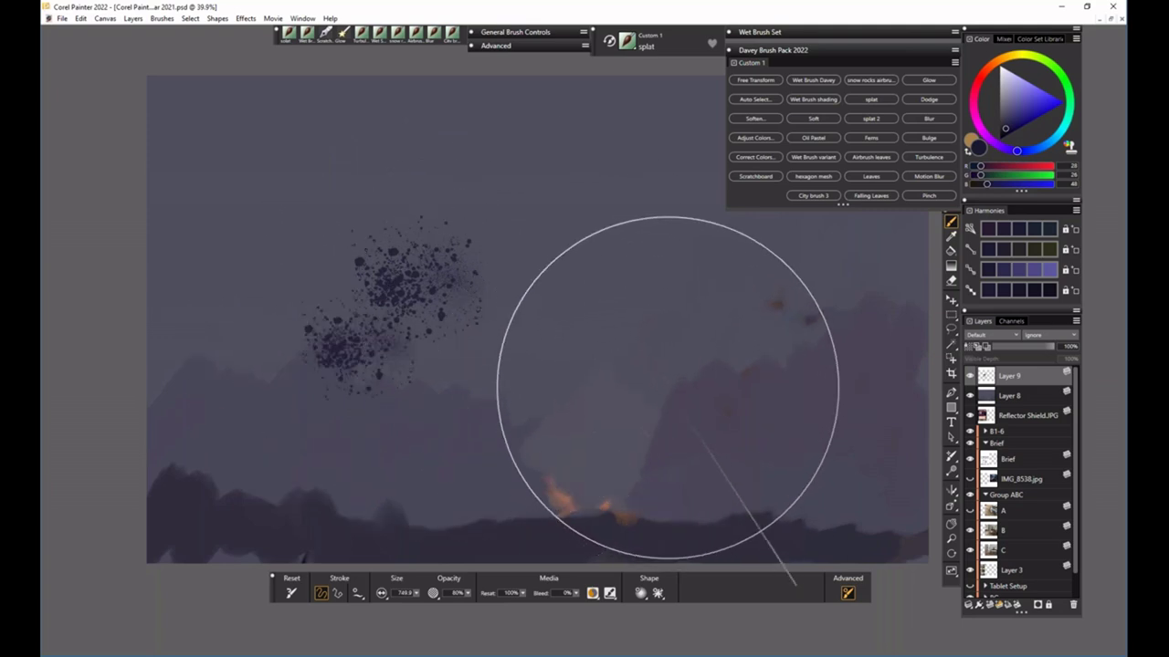
{"action": "left_click", "coordinate": [461, 333]}
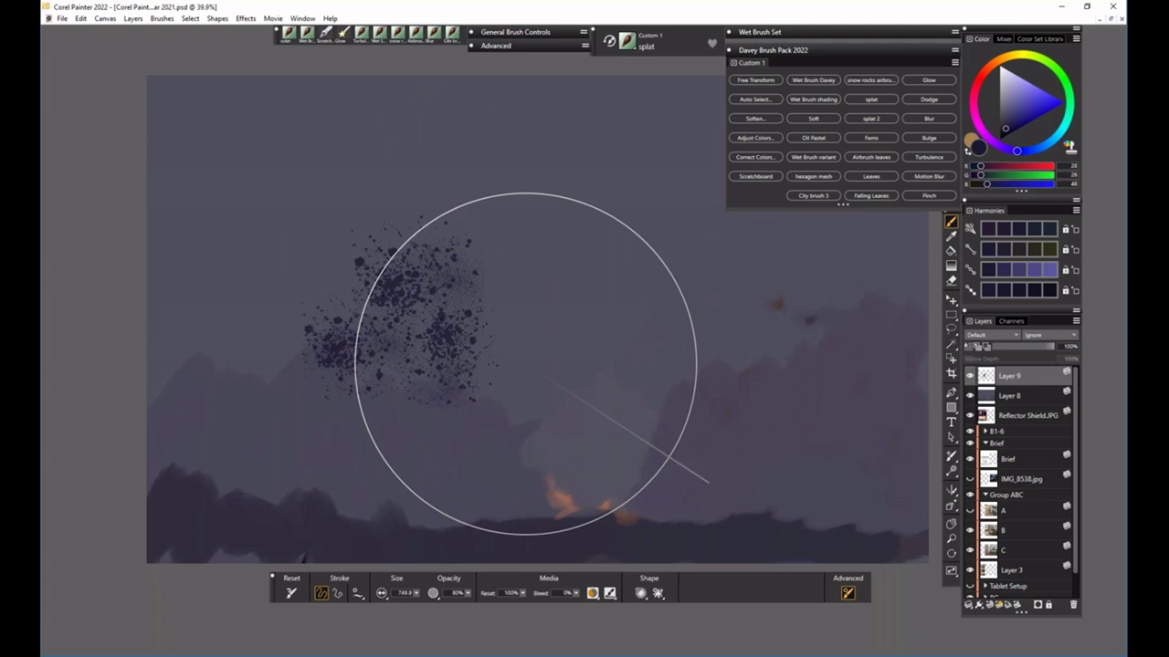
{"action": "left_click", "coordinate": [497, 274]}
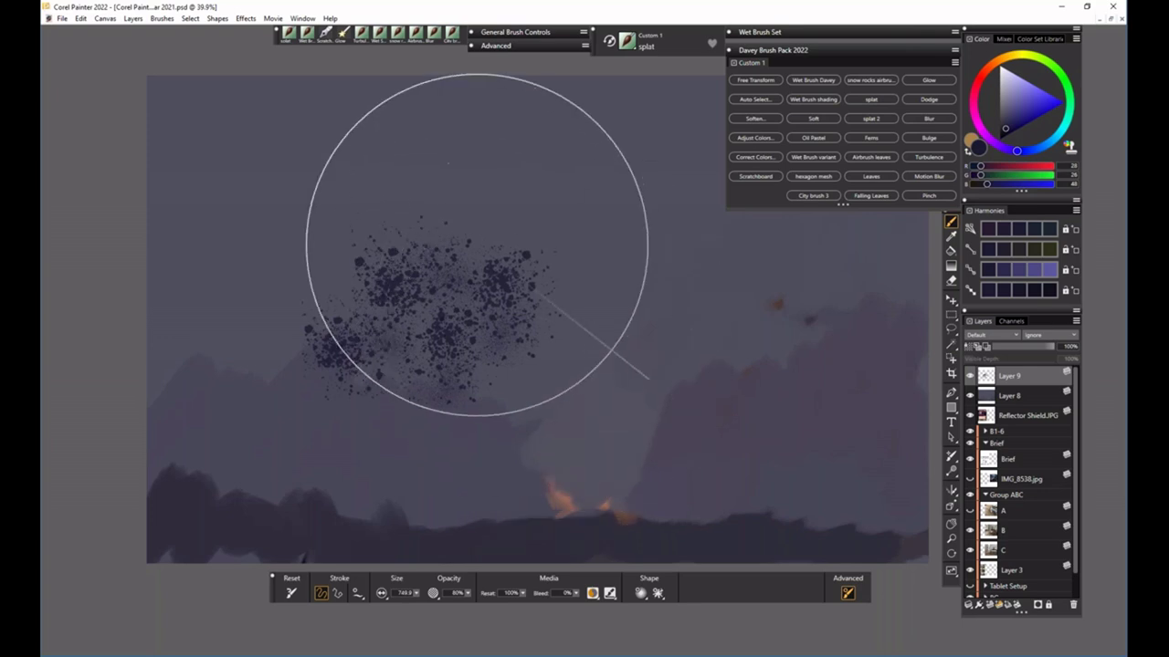
{"action": "left_click", "coordinate": [477, 245]}
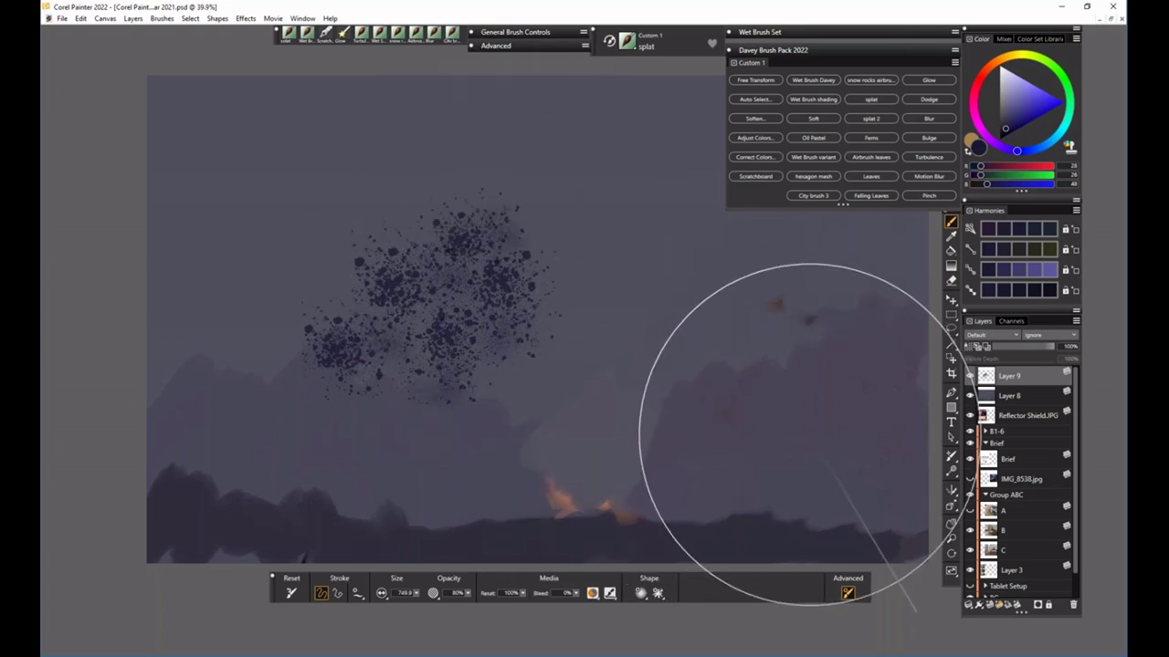
{"action": "left_click", "coordinate": [416, 593]}
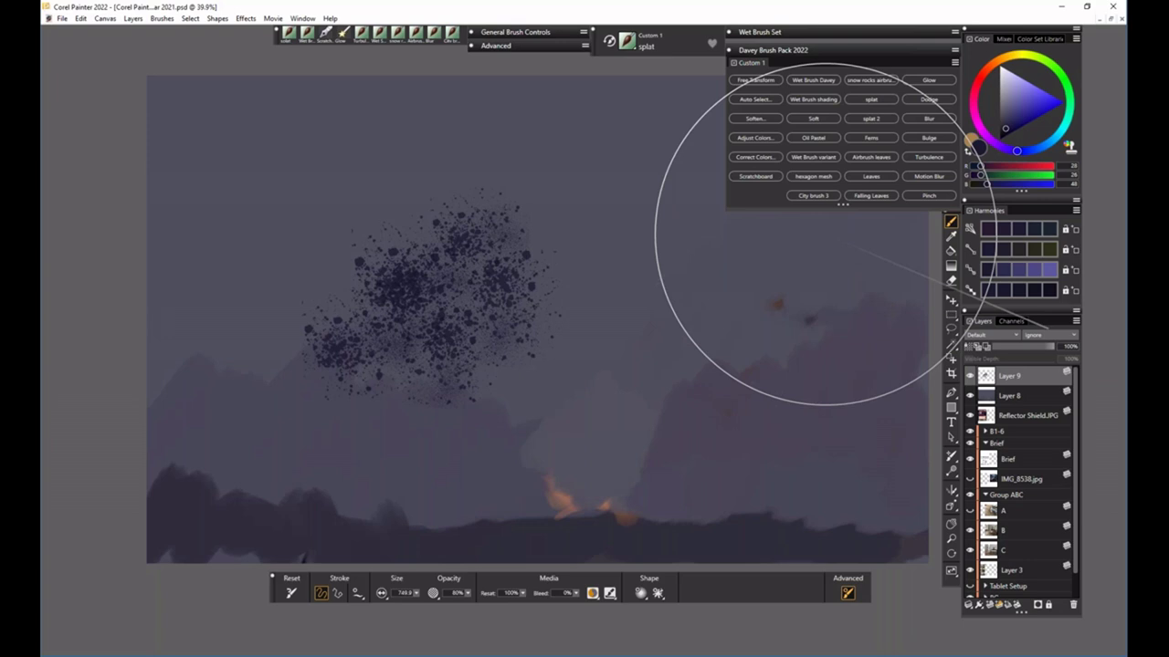
- Toggle the splatter layer's visibility to check it and delete that layer
{"action": "left_click", "coordinate": [970, 375]}
{"action": "left_click", "coordinate": [971, 375]}
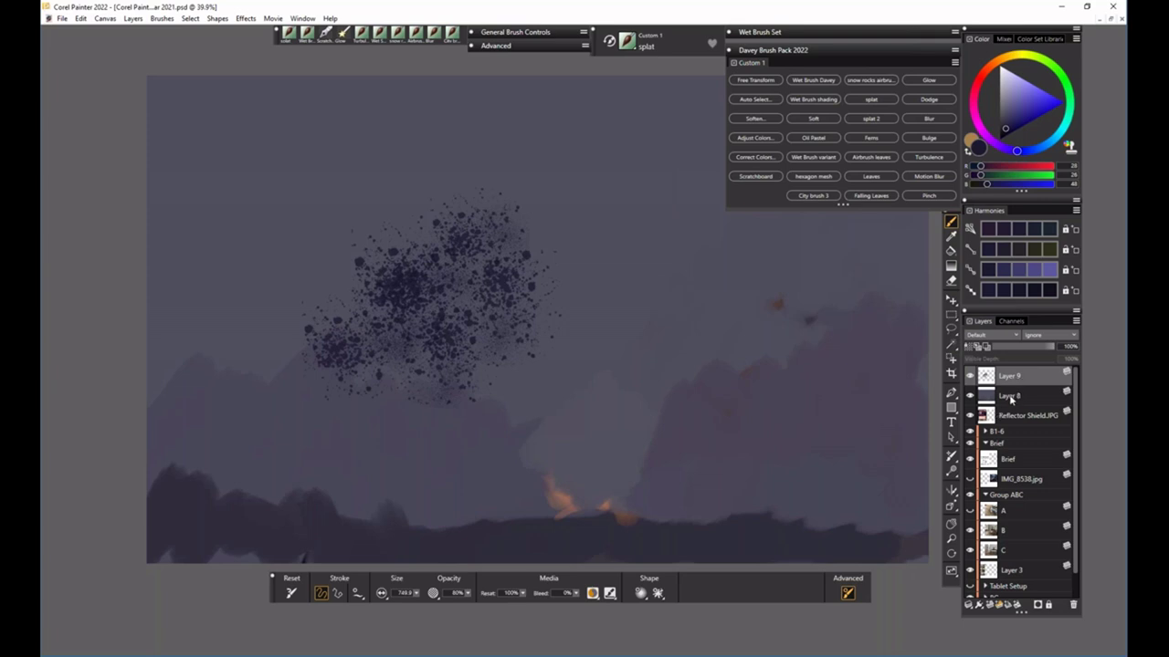
{"action": "left_click", "coordinate": [1020, 400]}
{"action": "left_click", "coordinate": [1026, 381]}
{"action": "left_click", "coordinate": [1073, 605]}
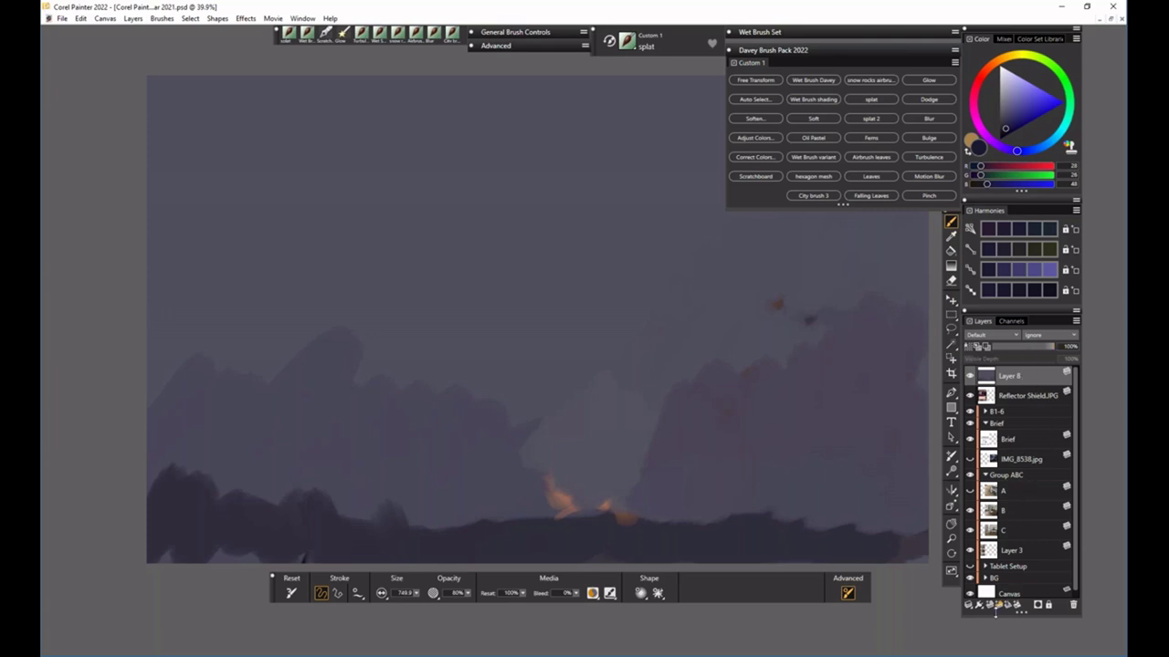
- Add a new layer and hide Layer 8, Reflector Shield.JPG, B1-6, Brief and Group ABC to reveal the BG house painting
{"action": "left_click", "coordinate": [995, 608]}
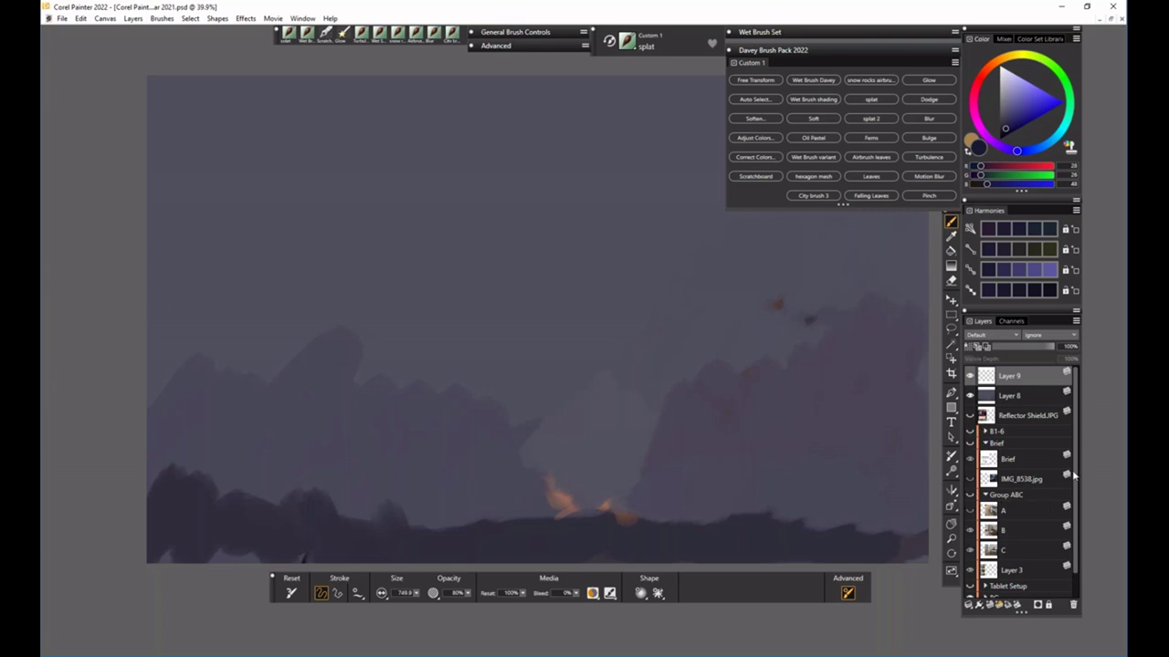
{"action": "left_click_drag", "start_coordinate": [1073, 474], "coordinate": [1076, 501]}
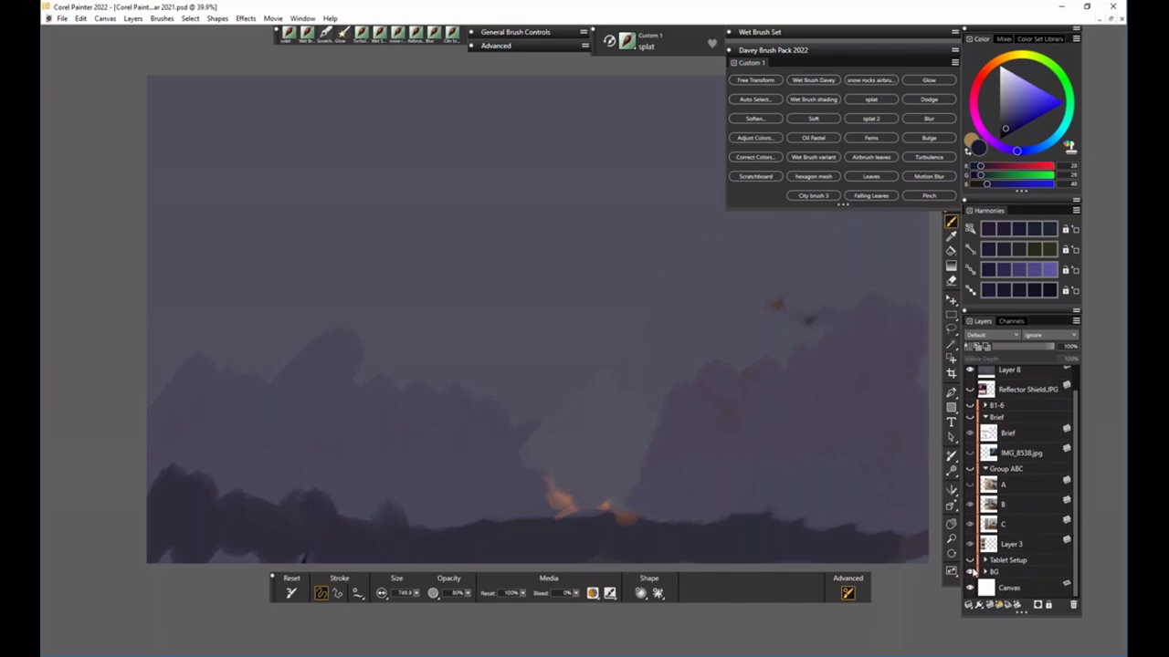
{"action": "scroll", "coordinate": [1045, 438], "scroll_direction": "up", "scroll_amount": 1}
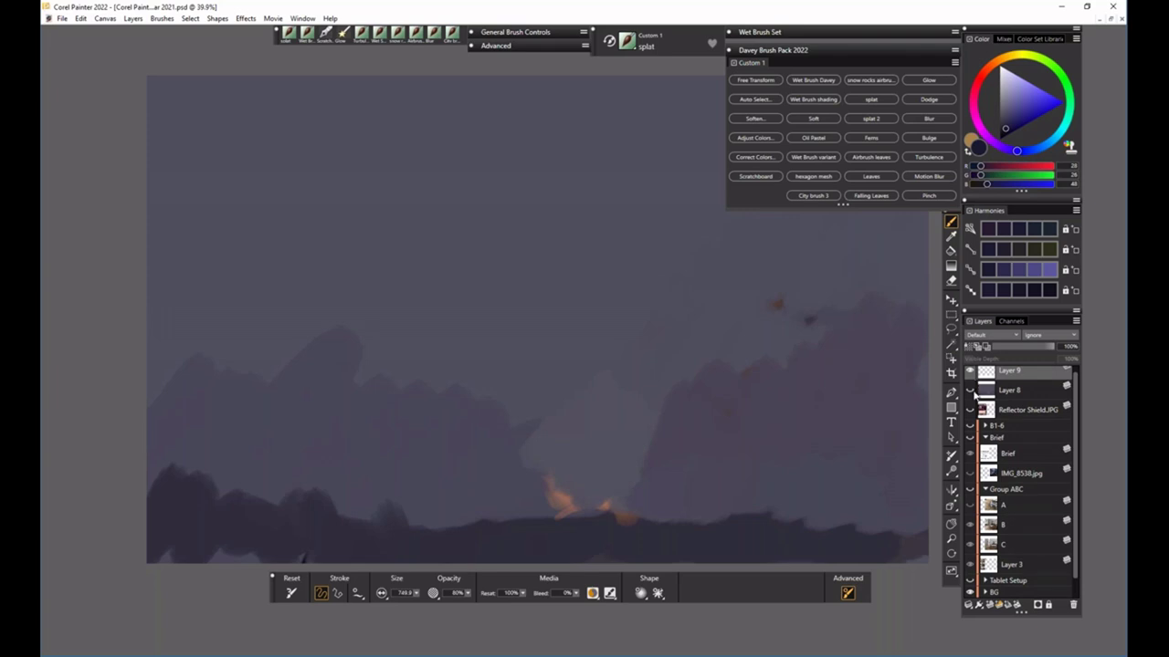
{"action": "left_click", "coordinate": [971, 391]}
{"action": "scroll", "coordinate": [1074, 417], "scroll_direction": "down", "scroll_amount": 1}
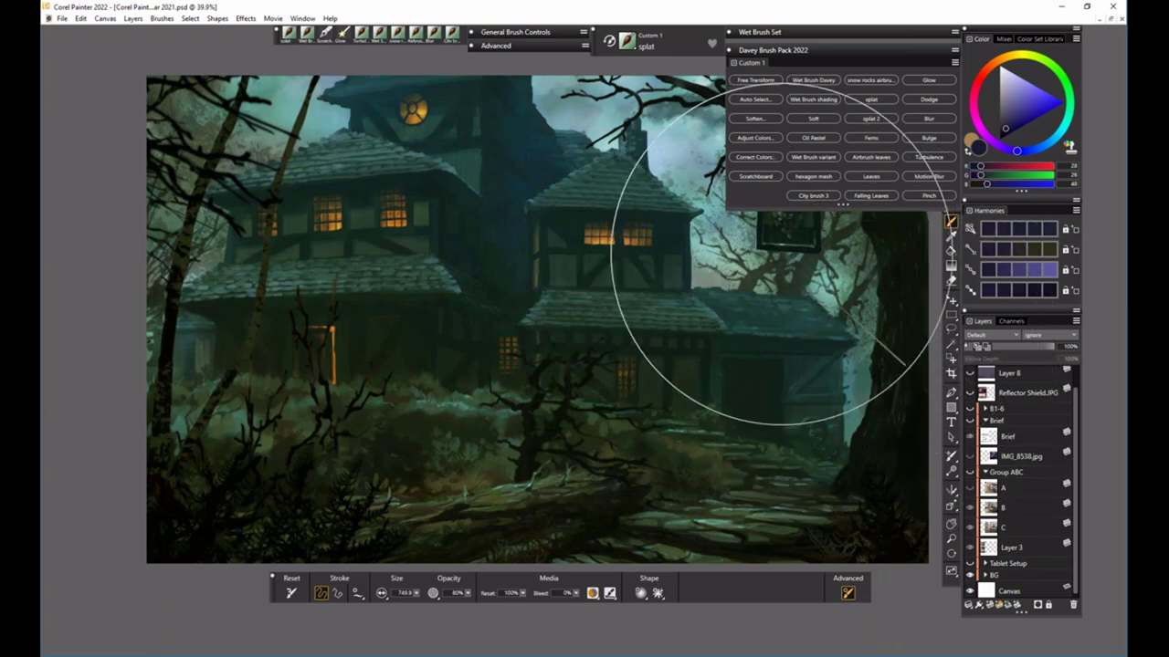
{"action": "left_click", "coordinate": [838, 49]}
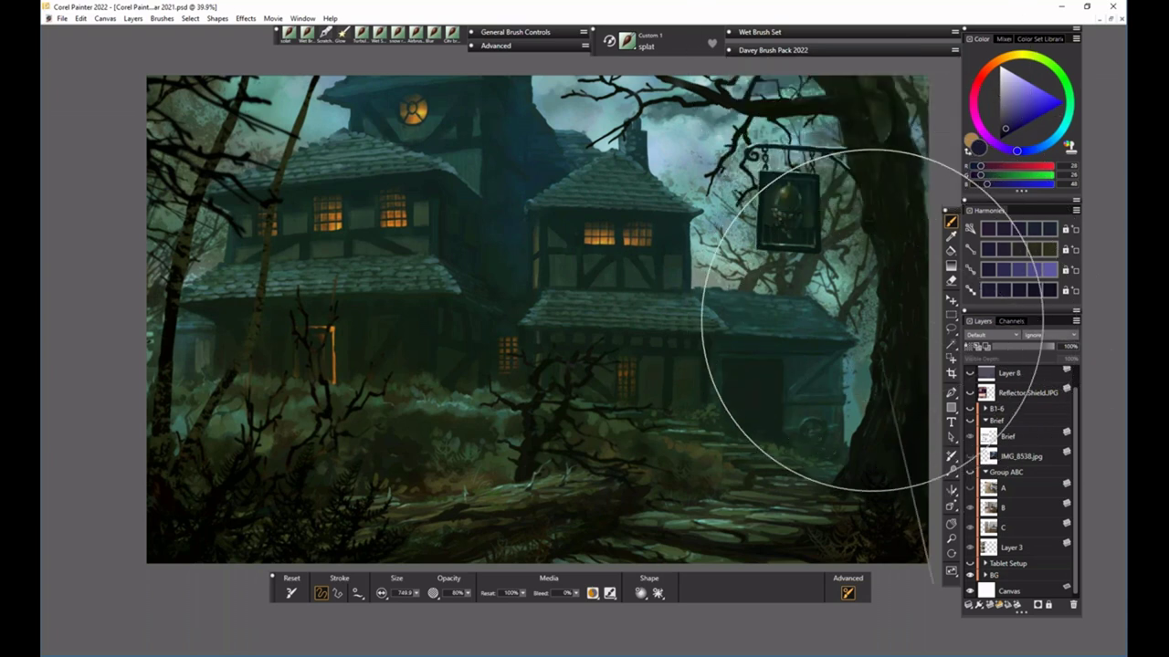
{"action": "mouse_move", "coordinate": [743, 287]}
{"action": "left_mouse_down"}
{"action": "mouse_move", "coordinate": [725, 209]}
{"action": "mouse_move", "coordinate": [861, 378]}
{"action": "left_mouse_up"}
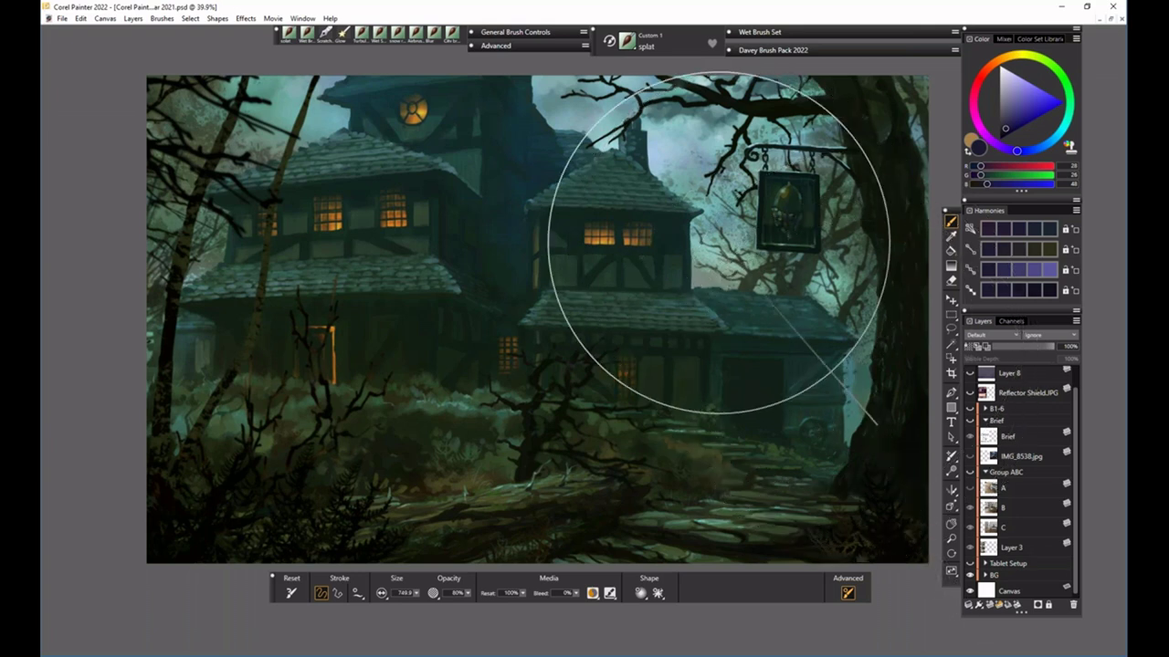
- Paint near-white snow strokes along the tree branches above the hanging sign on Layer 9 with Wet Brush Davey
{"action": "key", "text": "ctrl+shift+n"}
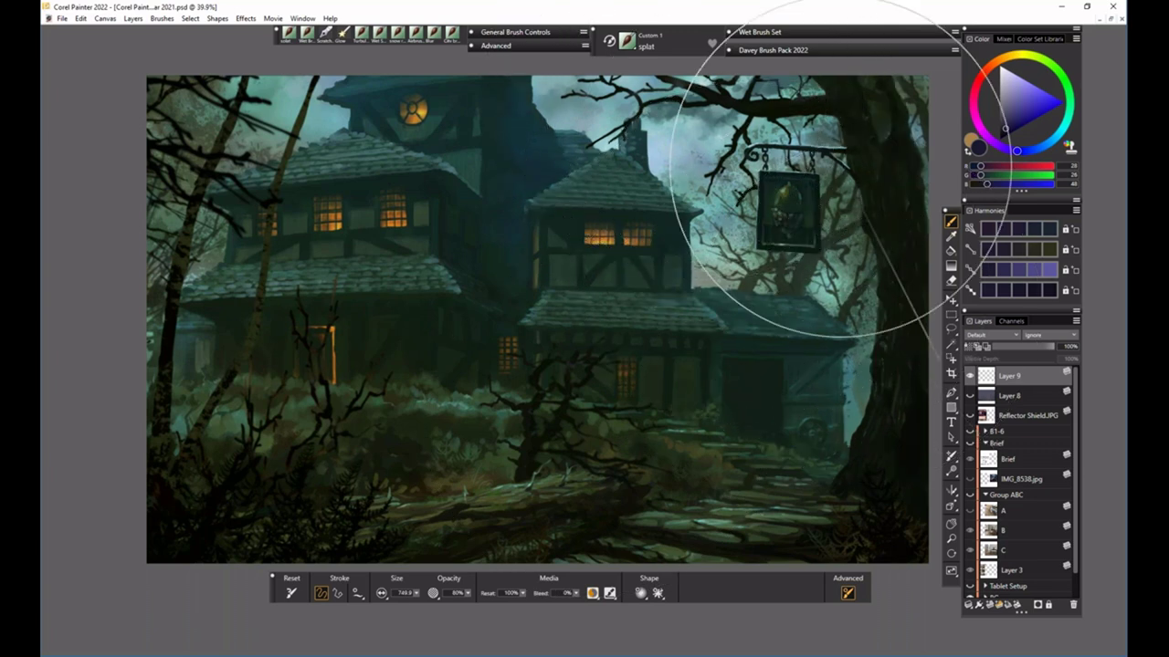
{"action": "left_click_drag", "start_coordinate": [1008, 101], "coordinate": [1000, 73]}
{"action": "left_click", "coordinate": [416, 592]}
{"action": "left_click_drag", "start_coordinate": [416, 604], "coordinate": [362, 626]}
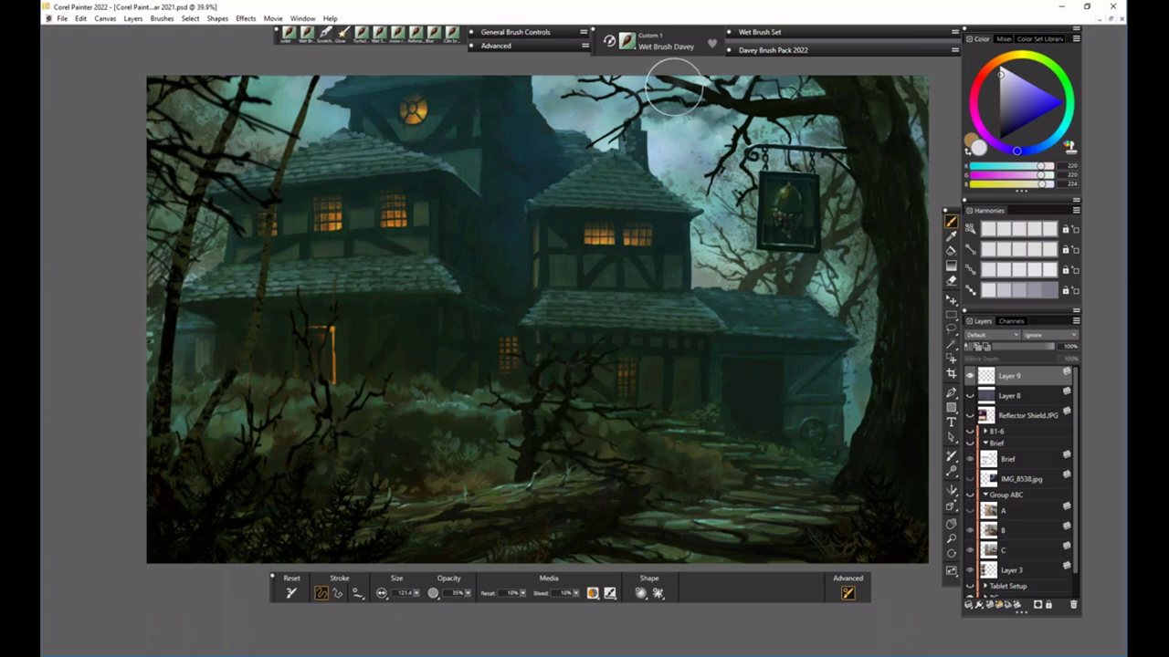
{"action": "mouse_move", "coordinate": [665, 79]}
{"action": "left_mouse_down"}
{"action": "mouse_move", "coordinate": [746, 110]}
{"action": "mouse_move", "coordinate": [833, 108]}
{"action": "mouse_move", "coordinate": [693, 105]}
{"action": "mouse_move", "coordinate": [630, 119]}
{"action": "left_mouse_up"}
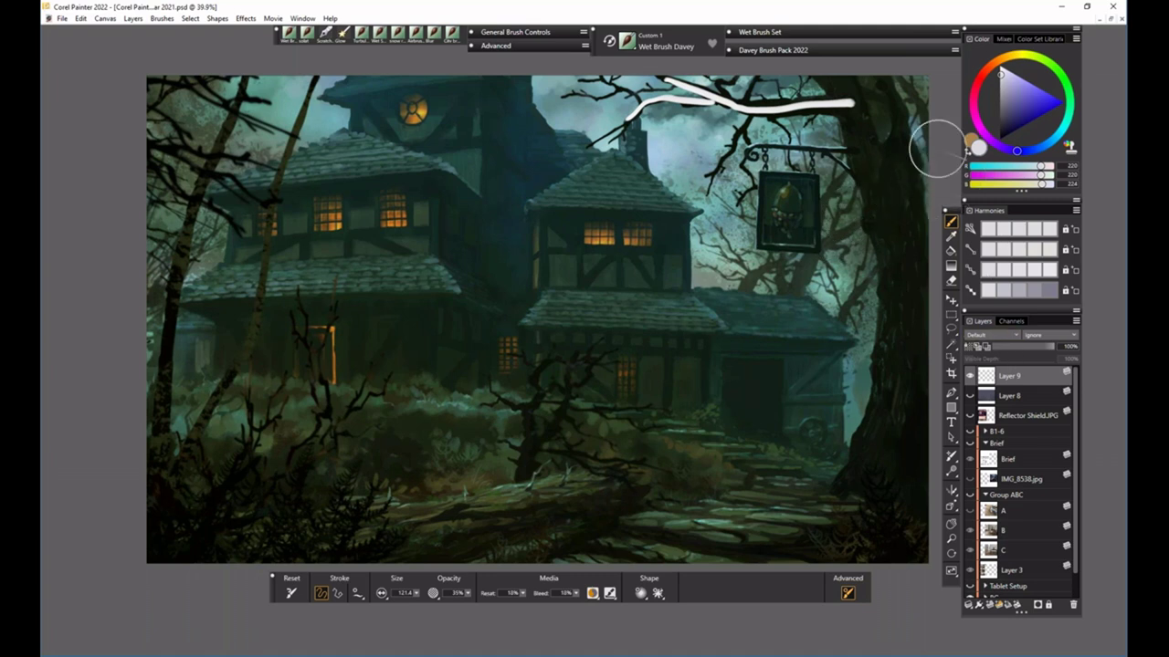
- Choose the Airbrush leaf fern brush and paint two near-white fronds over the stone path near the shed
{"action": "left_click", "coordinate": [824, 51]}
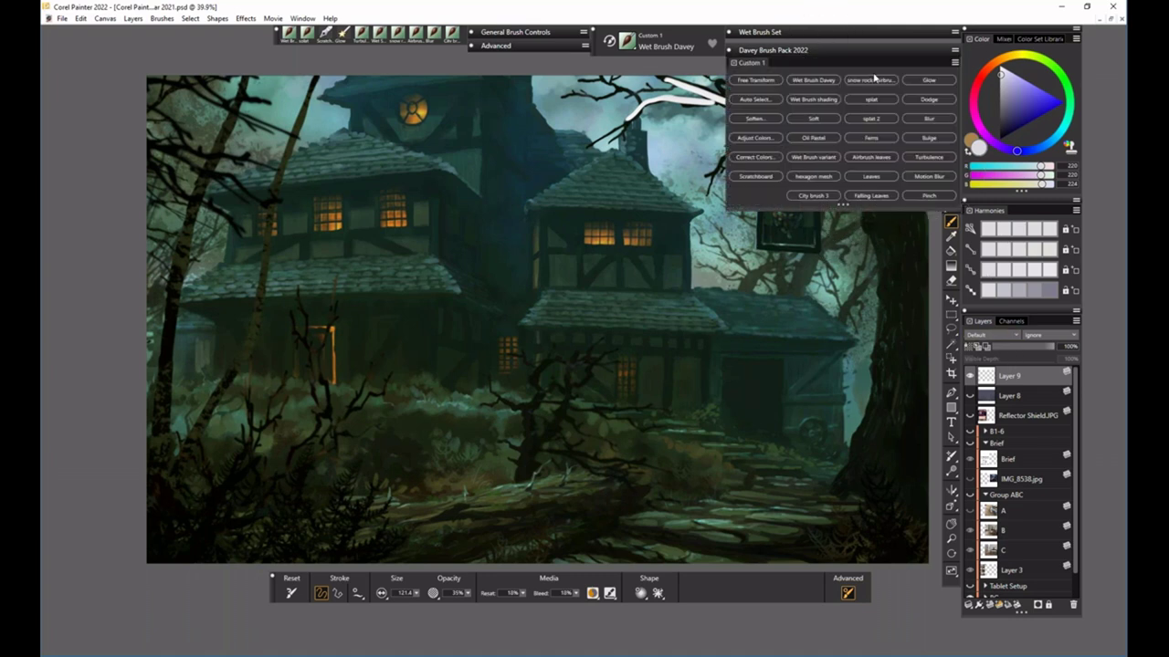
{"action": "left_click", "coordinate": [871, 139]}
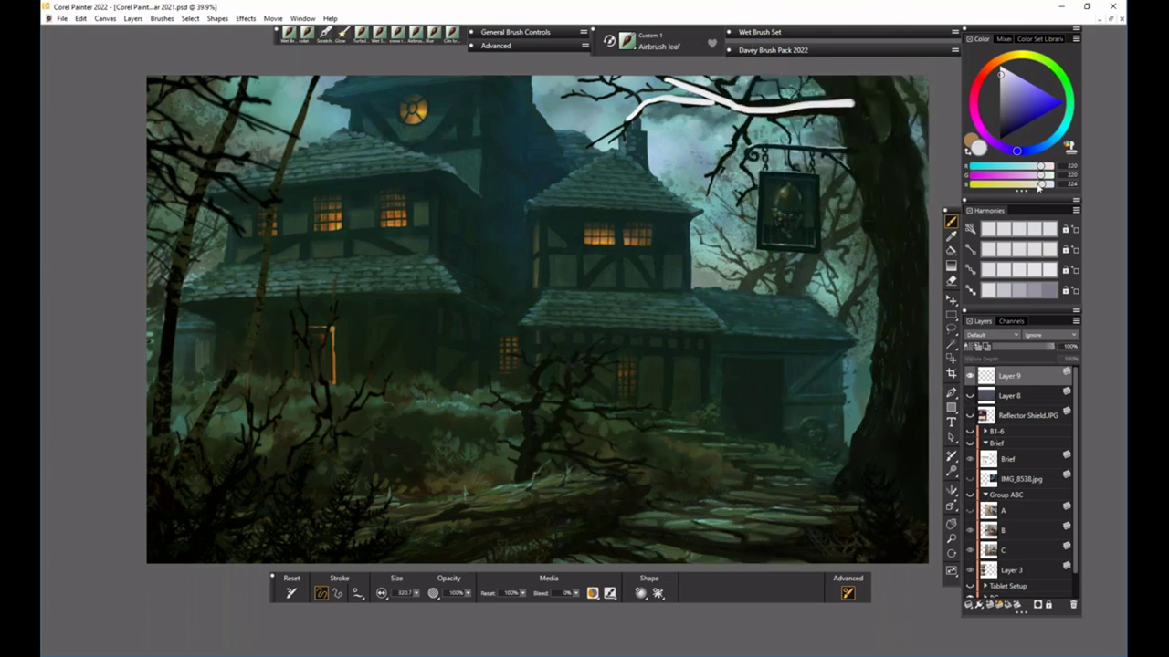
{"action": "left_click", "coordinate": [975, 93]}
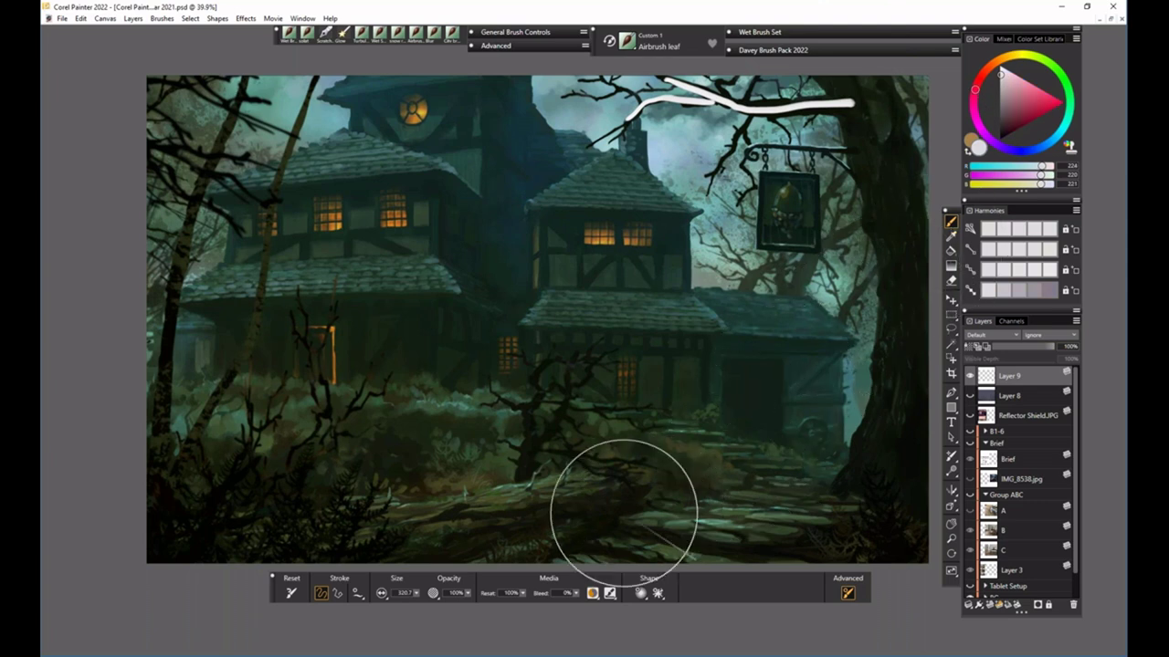
{"action": "mouse_move", "coordinate": [701, 488]}
{"action": "left_mouse_down"}
{"action": "mouse_move", "coordinate": [730, 402]}
{"action": "mouse_move", "coordinate": [744, 397]}
{"action": "left_mouse_up"}
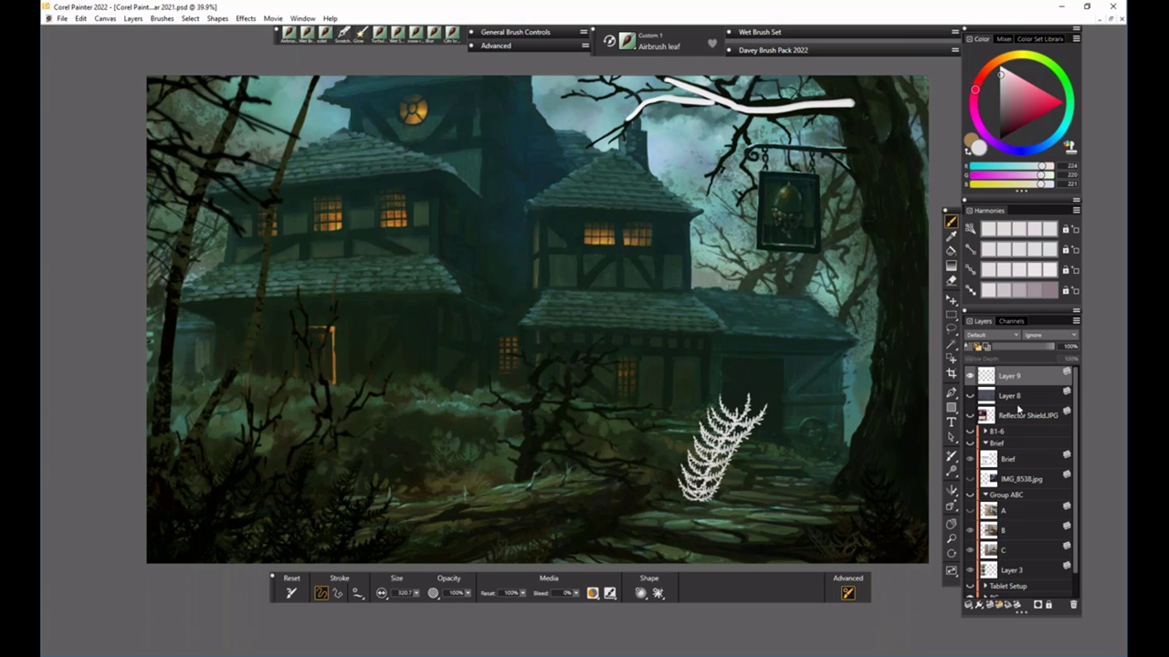
{"action": "left_click_drag", "start_coordinate": [792, 500], "coordinate": [817, 351]}
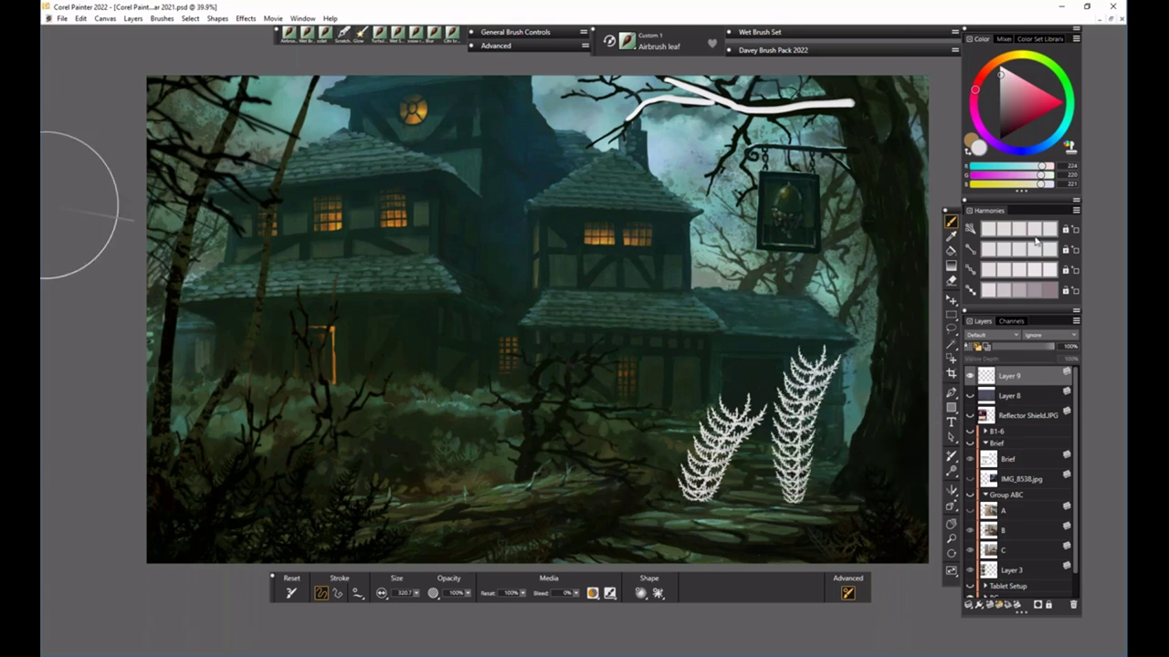
- Set the paint color to crimson and undo the two near-white fronds
{"action": "left_click", "coordinate": [1025, 114]}
{"action": "key", "text": "ctrl+z"}
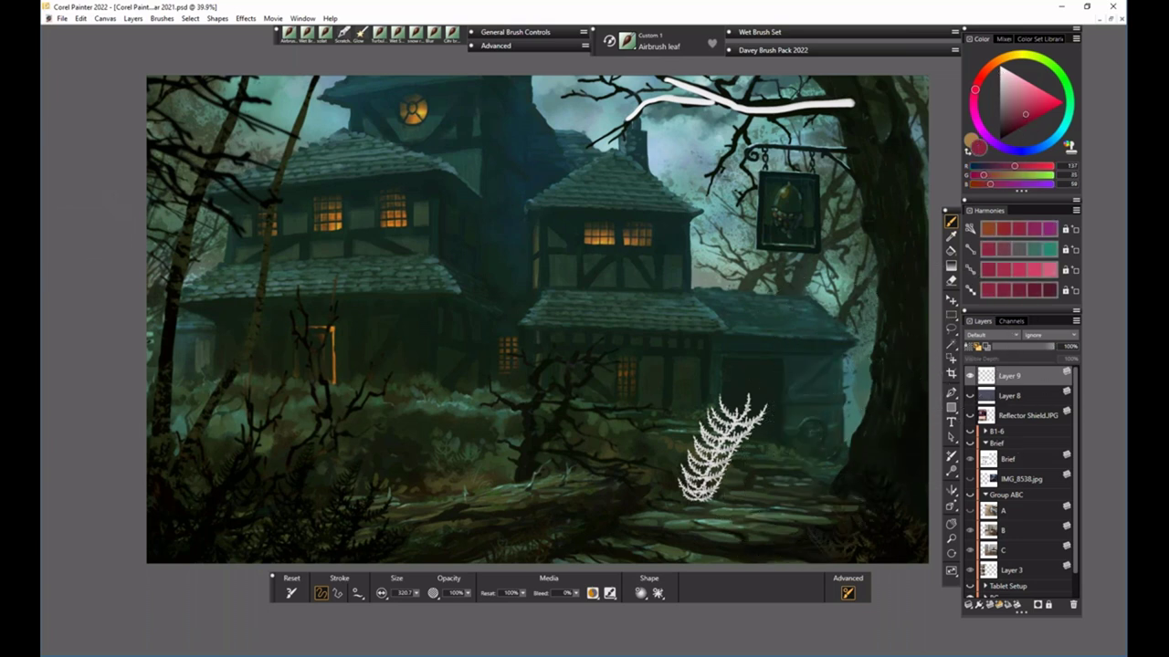
{"action": "key", "text": "ctrl+z"}
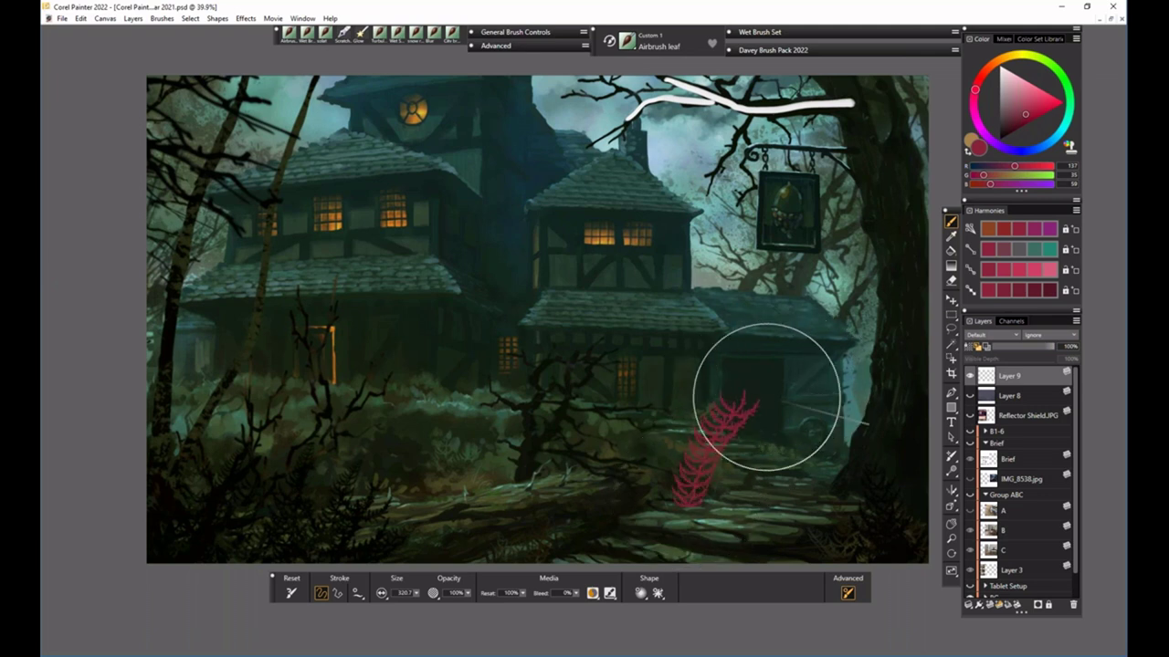
- Paint large crimson fronds in varied directions across the house front and the path with the Airbrush leaf brush
{"action": "mouse_move", "coordinate": [642, 447]}
{"action": "left_mouse_down"}
{"action": "mouse_move", "coordinate": [698, 306]}
{"action": "mouse_move", "coordinate": [690, 224]}
{"action": "mouse_move", "coordinate": [702, 183]}
{"action": "left_mouse_up"}
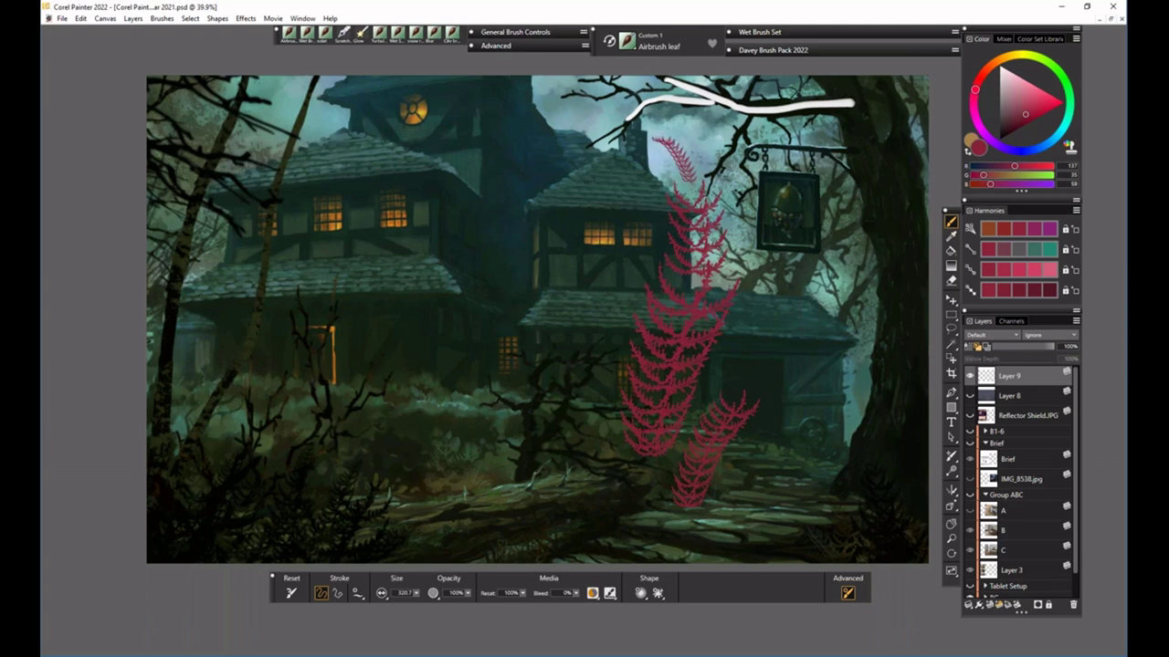
{"action": "mouse_move", "coordinate": [573, 219]}
{"action": "left_mouse_down"}
{"action": "mouse_move", "coordinate": [533, 278]}
{"action": "mouse_move", "coordinate": [473, 407]}
{"action": "mouse_move", "coordinate": [461, 486]}
{"action": "left_mouse_up"}
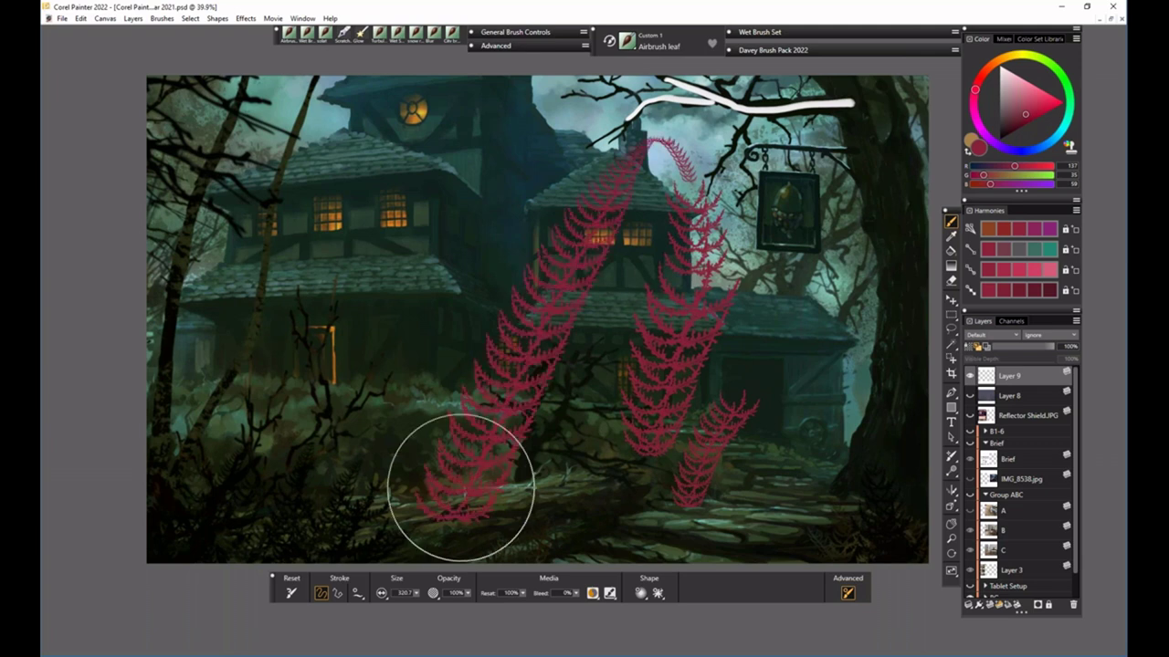
{"action": "mouse_move", "coordinate": [785, 501]}
{"action": "left_mouse_down"}
{"action": "mouse_move", "coordinate": [758, 538]}
{"action": "mouse_move", "coordinate": [876, 407]}
{"action": "left_mouse_up"}
{"action": "mouse_move", "coordinate": [794, 383]}
{"action": "left_mouse_down"}
{"action": "mouse_move", "coordinate": [876, 311]}
{"action": "mouse_move", "coordinate": [879, 348]}
{"action": "mouse_move", "coordinate": [783, 352]}
{"action": "left_mouse_up"}
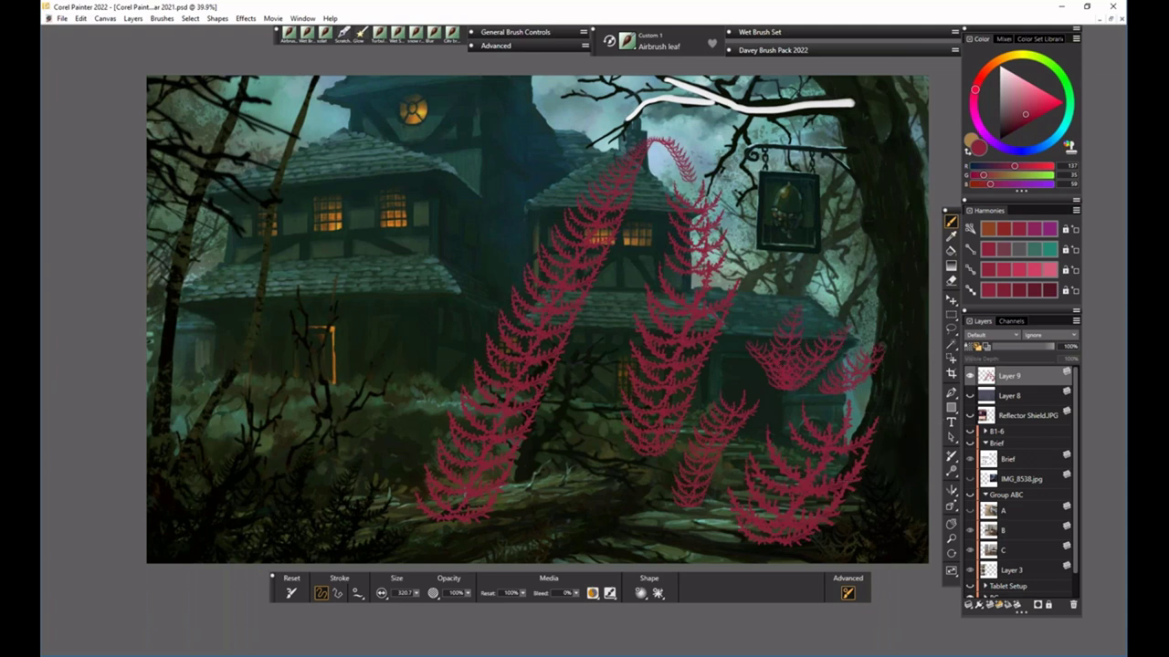
- Undo all the crimson frond strokes, keeping the snow on the branches
{"action": "key", "text": "ctrl+z"}
{"action": "key", "text": "ctrl+z"}
{"action": "key", "text": "ctrl+z"}
{"action": "key", "text": "ctrl+z"}
{"action": "key", "text": "ctrl+z"}
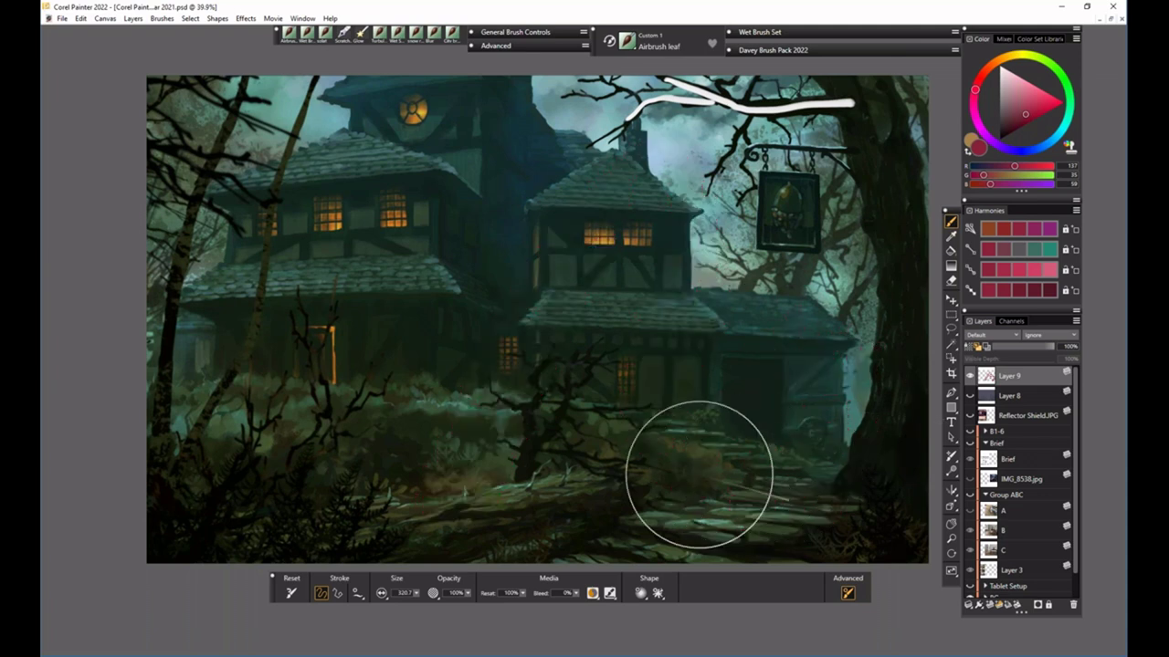
- Paint a crimson fern plant of short fronds fanning up from one base in the undergrowth beside the bare bush
{"action": "left_click_drag", "start_coordinate": [449, 496], "coordinate": [528, 411]}
{"action": "left_click_drag", "start_coordinate": [445, 486], "coordinate": [406, 418]}
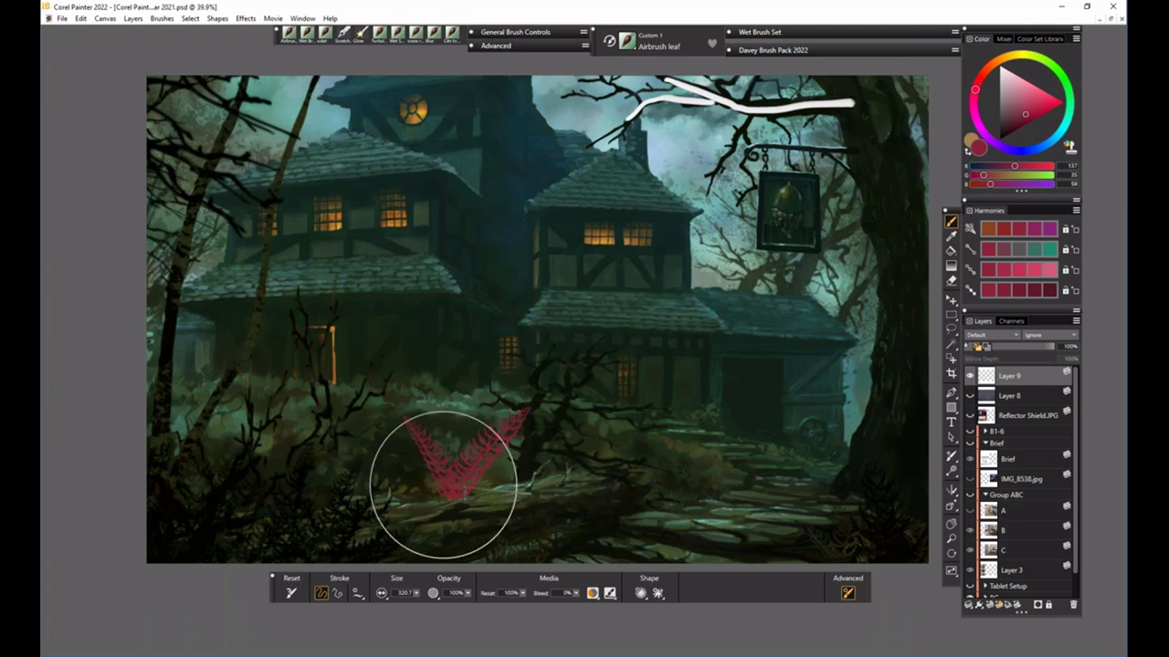
{"action": "left_click_drag", "start_coordinate": [459, 497], "coordinate": [473, 365]}
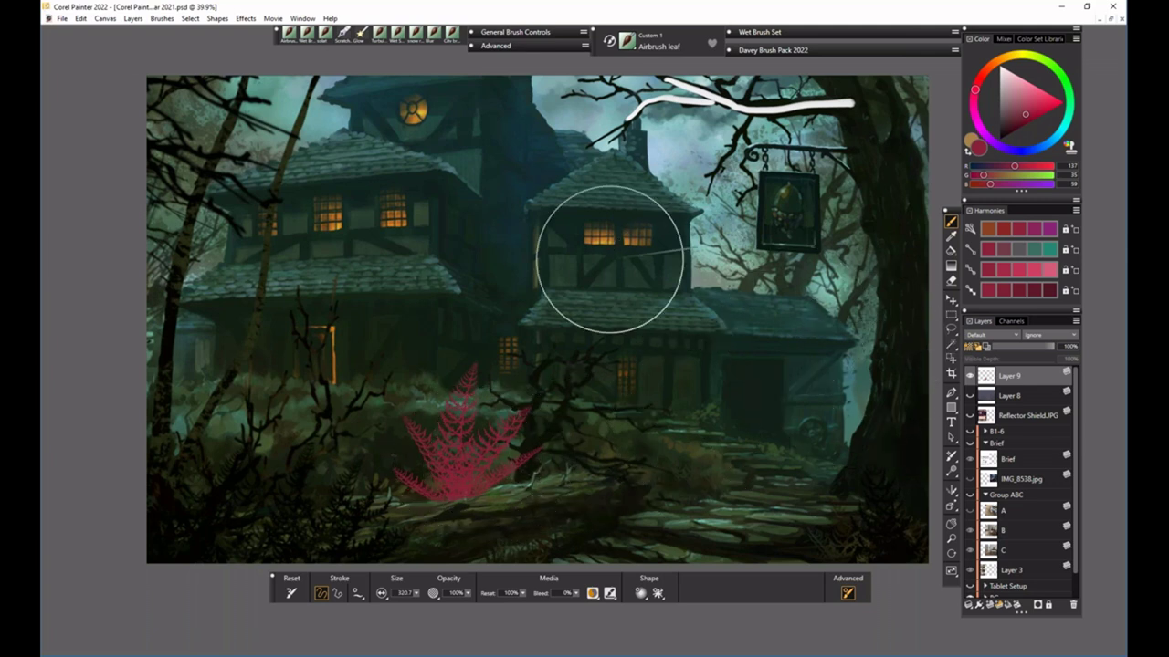
- Blend the crimson fern's base into the ground with Wet Brush Davey, using a dark muted red and a near-black green sampled nearby
{"action": "left_click", "coordinate": [306, 36]}
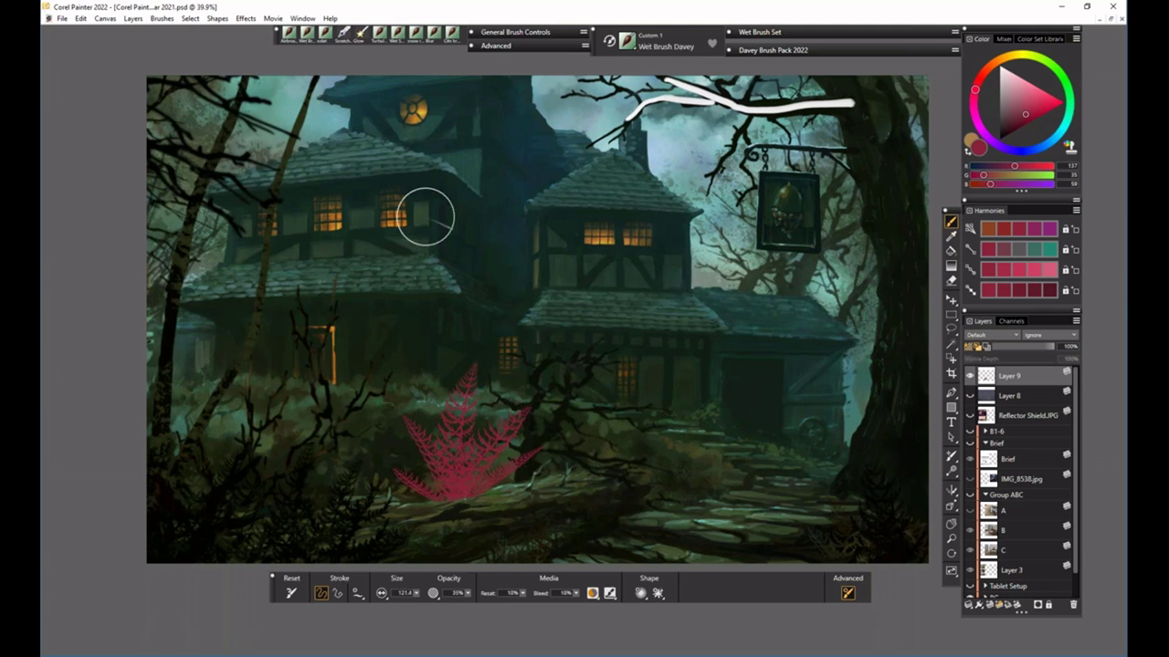
{"action": "left_click", "coordinate": [1006, 123]}
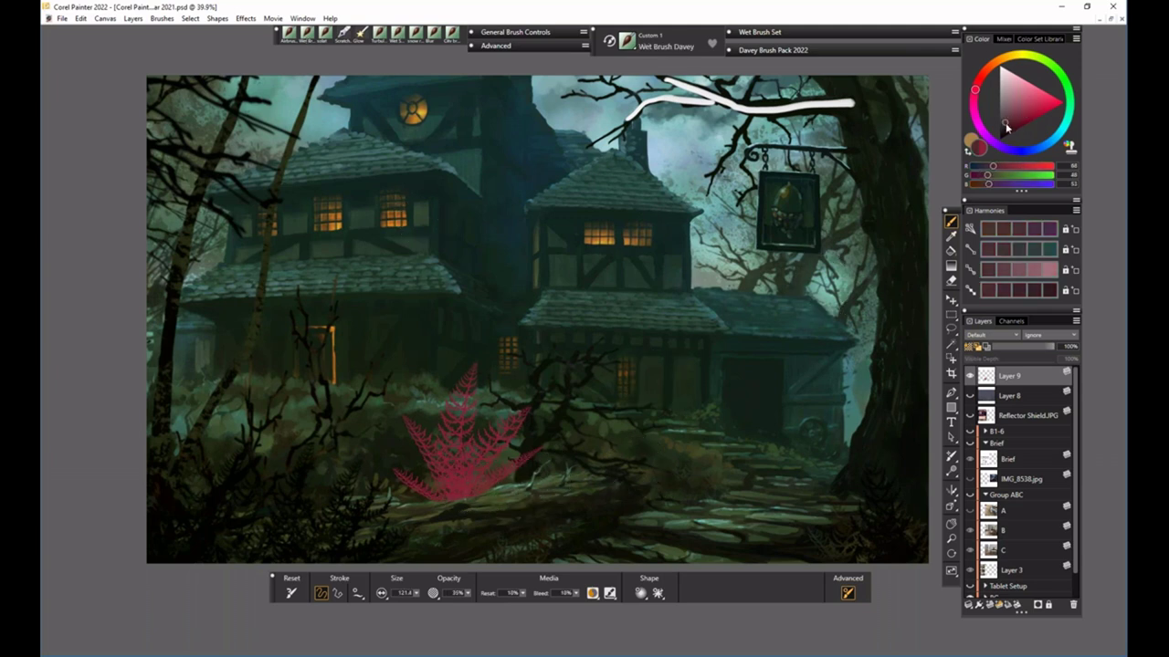
{"action": "mouse_move", "coordinate": [415, 481]}
{"action": "left_mouse_down"}
{"action": "mouse_move", "coordinate": [450, 488]}
{"action": "mouse_move", "coordinate": [492, 475]}
{"action": "left_mouse_up"}
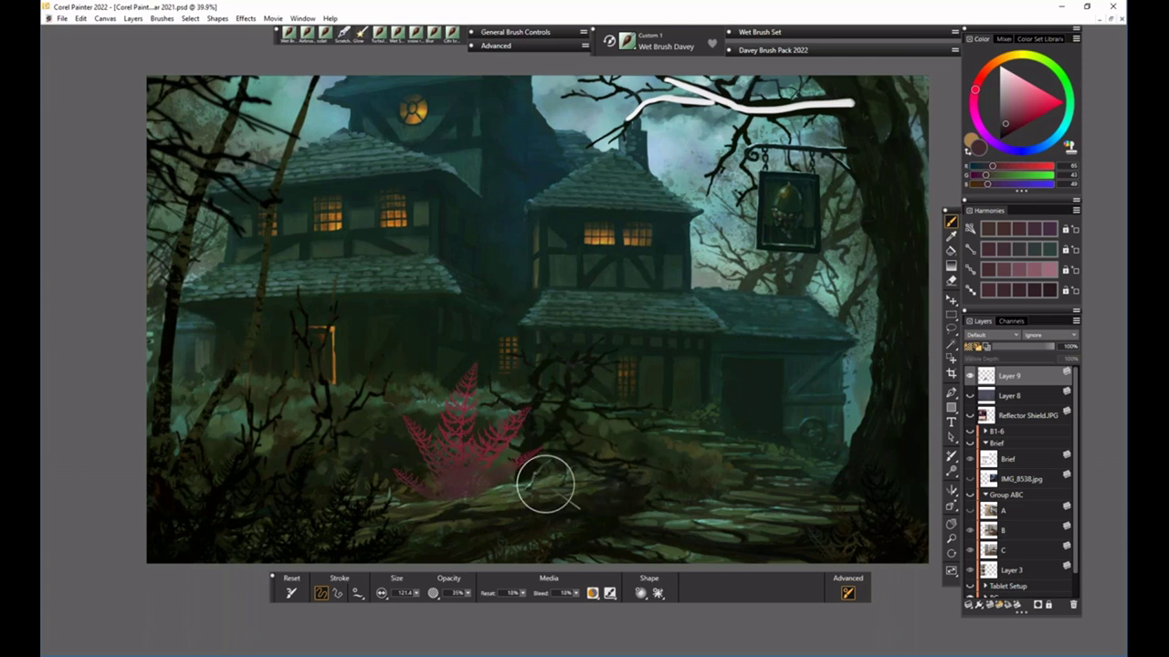
{"action": "left_click", "coordinate": [450, 512], "text": "alt"}
{"action": "mouse_move", "coordinate": [477, 496]}
{"action": "left_mouse_down"}
{"action": "mouse_move", "coordinate": [456, 488]}
{"action": "mouse_move", "coordinate": [493, 488]}
{"action": "mouse_move", "coordinate": [524, 456]}
{"action": "left_mouse_up"}
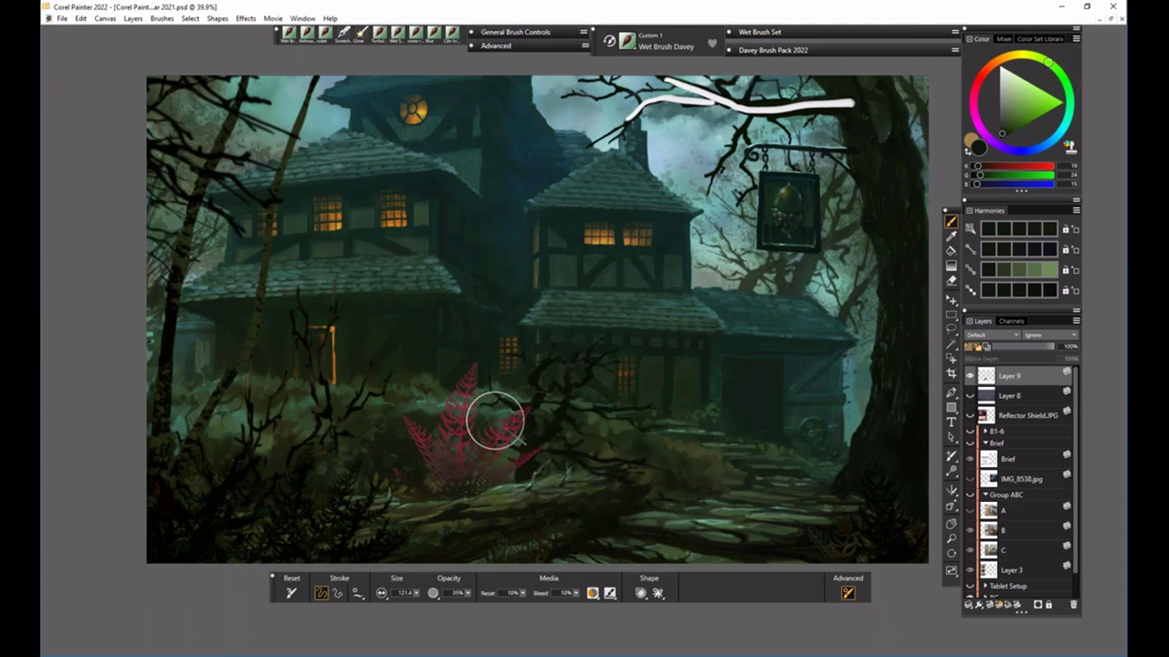
- Tint the fern's fronds with muted green sampled from the undergrowth, and sample the dark ground color for blending its base
{"action": "left_click", "coordinate": [381, 401], "text": "alt"}
{"action": "left_click_drag", "start_coordinate": [516, 411], "coordinate": [459, 452]}
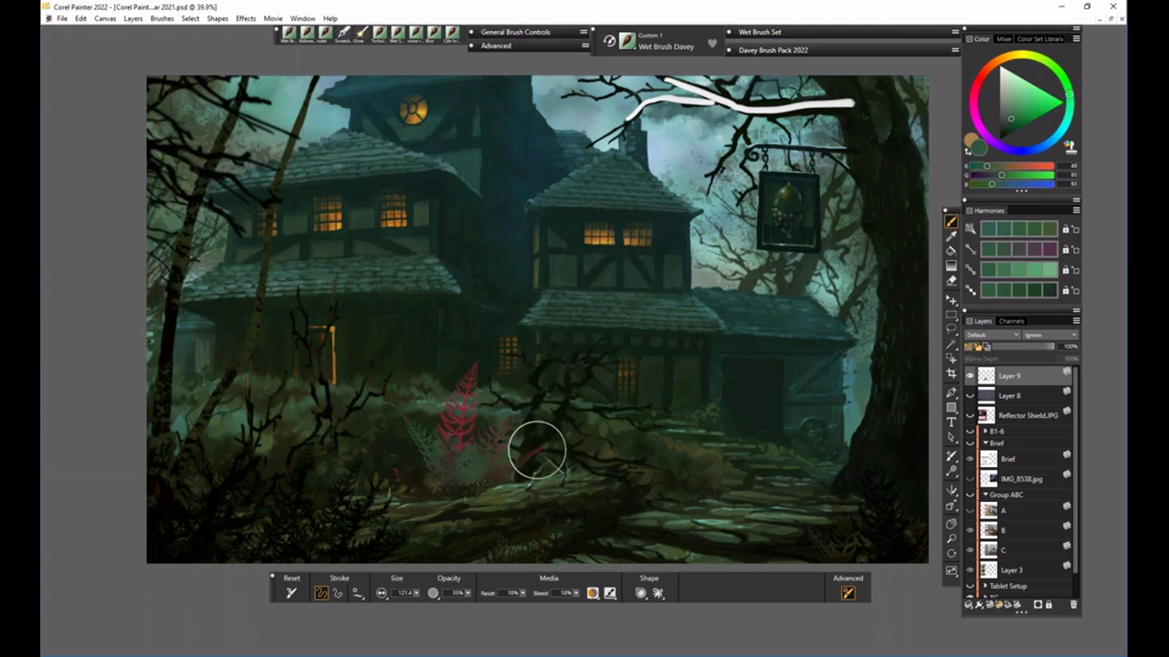
{"action": "mouse_move", "coordinate": [474, 374]}
{"action": "left_mouse_down"}
{"action": "mouse_move", "coordinate": [462, 423]}
{"action": "mouse_move", "coordinate": [483, 430]}
{"action": "mouse_move", "coordinate": [474, 469]}
{"action": "mouse_move", "coordinate": [493, 461]}
{"action": "left_mouse_up"}
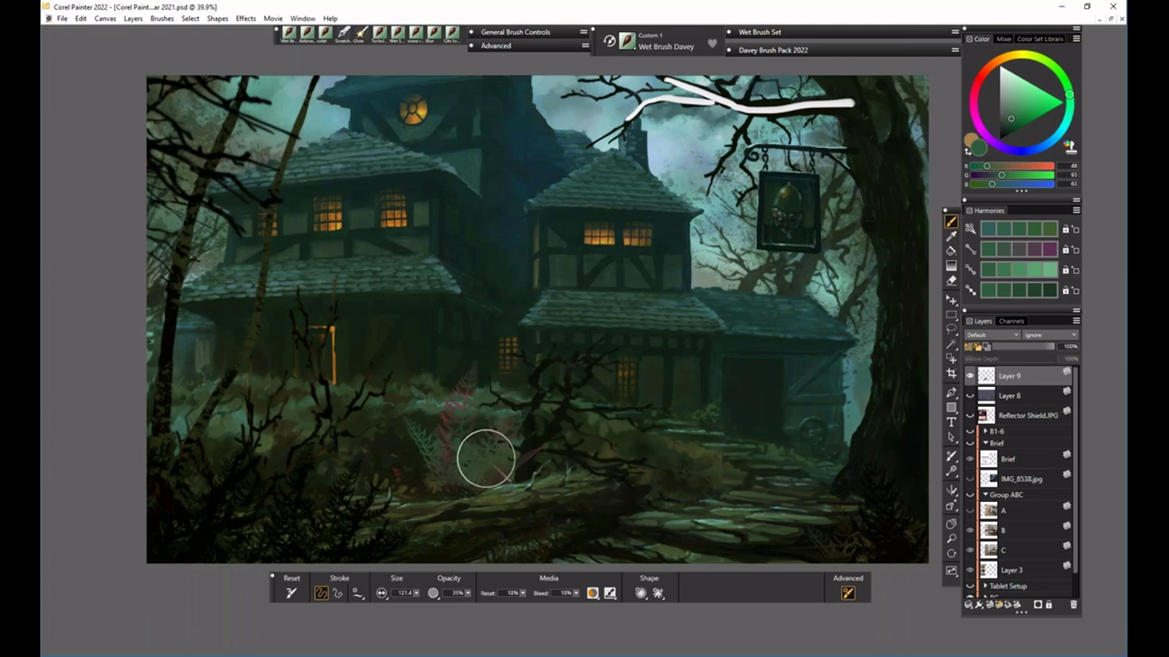
{"action": "left_click", "coordinate": [462, 504], "text": "alt"}
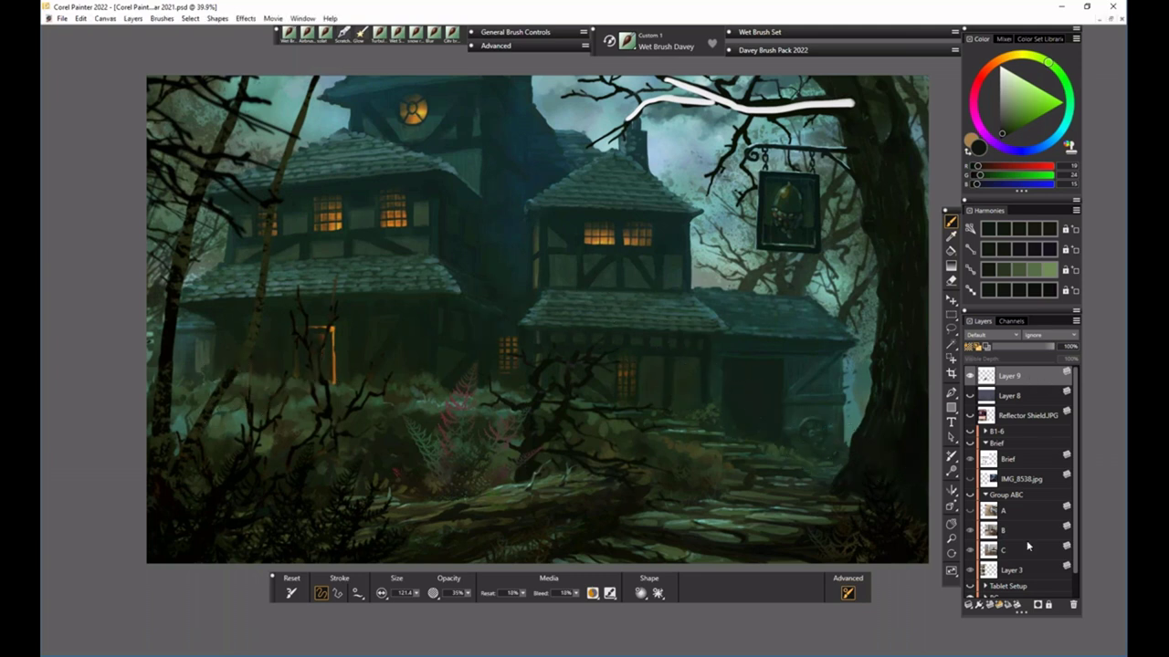
- Paint two dark tree trunks in front of the house on a new layer with the Scratchboard pen at size 82.7
{"action": "left_click", "coordinate": [997, 605]}
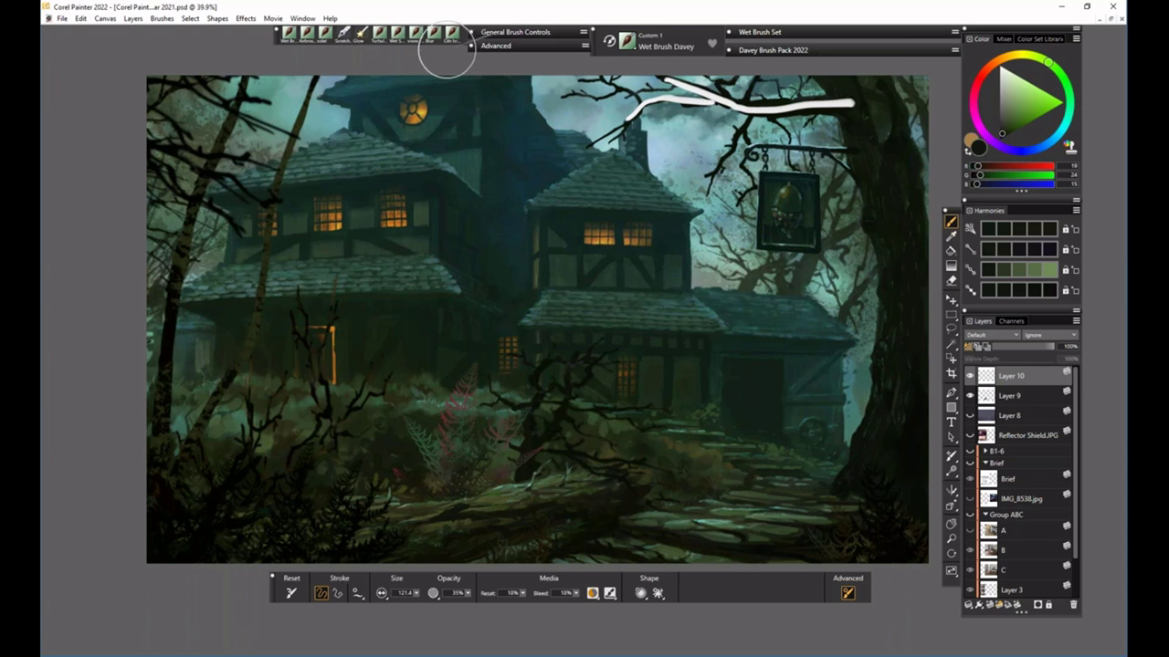
{"action": "left_click", "coordinate": [416, 592]}
{"action": "left_click_drag", "start_coordinate": [446, 614], "coordinate": [433, 612]}
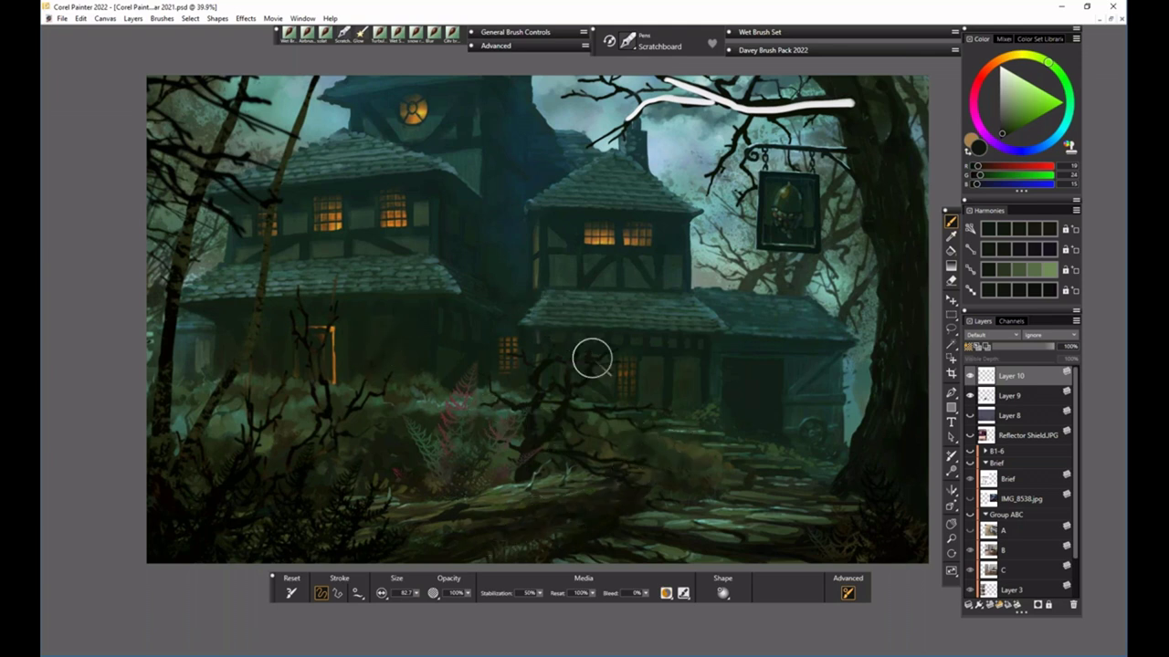
{"action": "left_click", "coordinate": [530, 442], "text": "alt"}
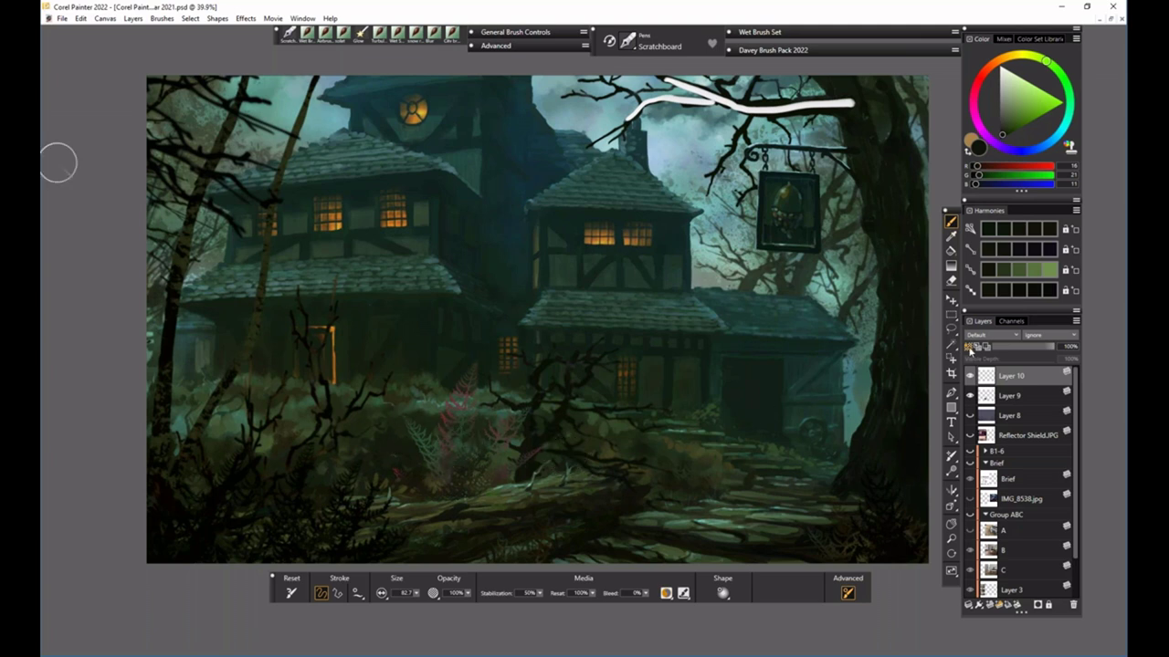
{"action": "left_click_drag", "start_coordinate": [379, 484], "coordinate": [383, 77]}
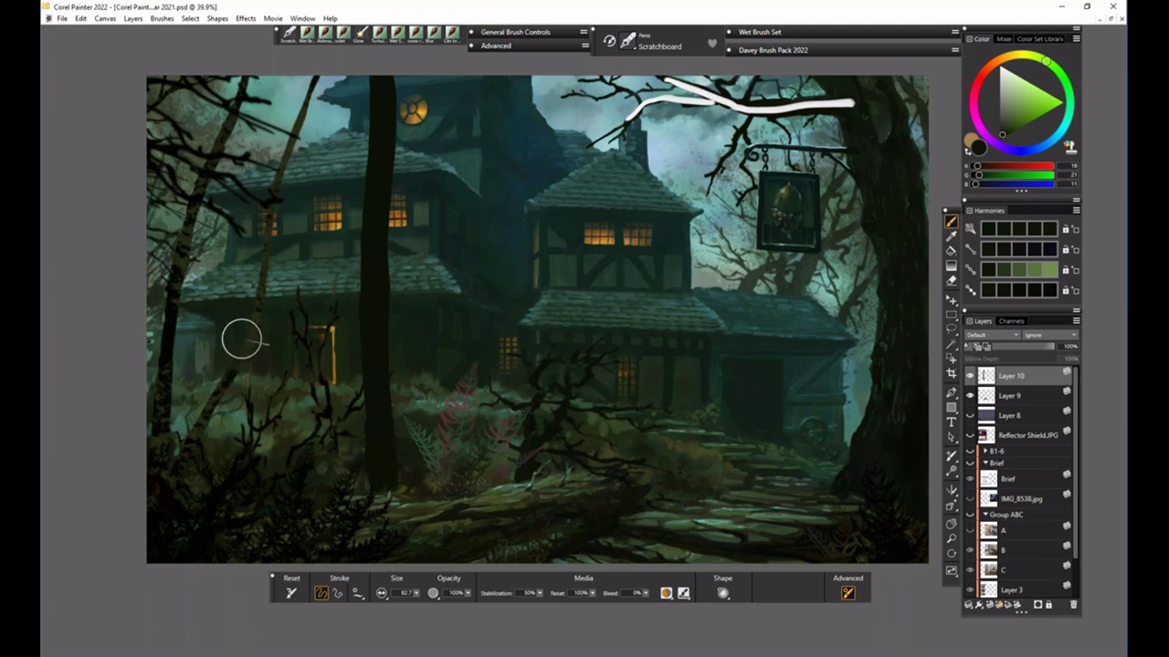
{"action": "left_click_drag", "start_coordinate": [424, 472], "coordinate": [502, 123]}
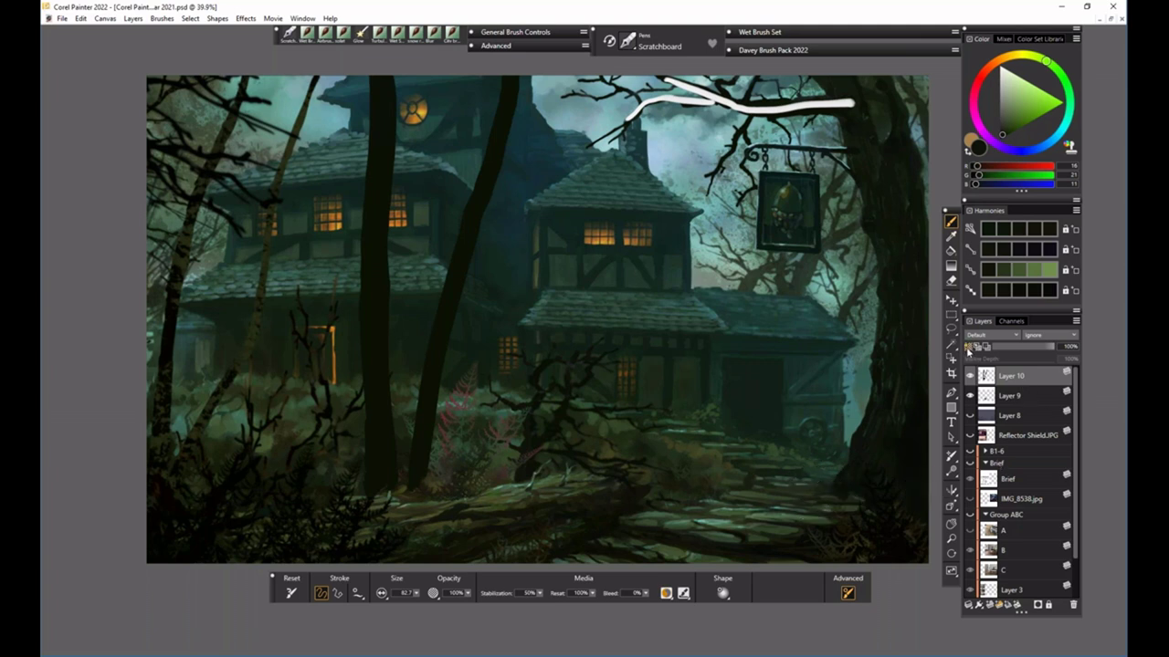
- Texture the two new trunks with lighter olive bark speckles using a large snow rocks airbrush and a color sampled from the artwork
{"action": "left_click", "coordinate": [837, 51]}
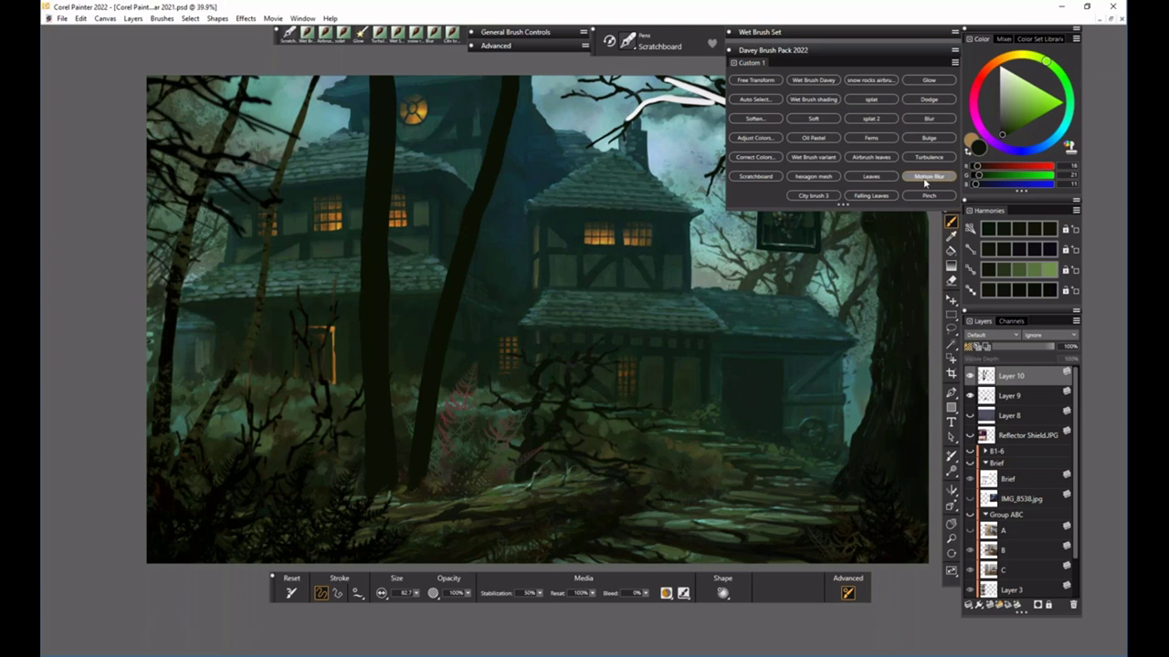
{"action": "left_click", "coordinate": [870, 79]}
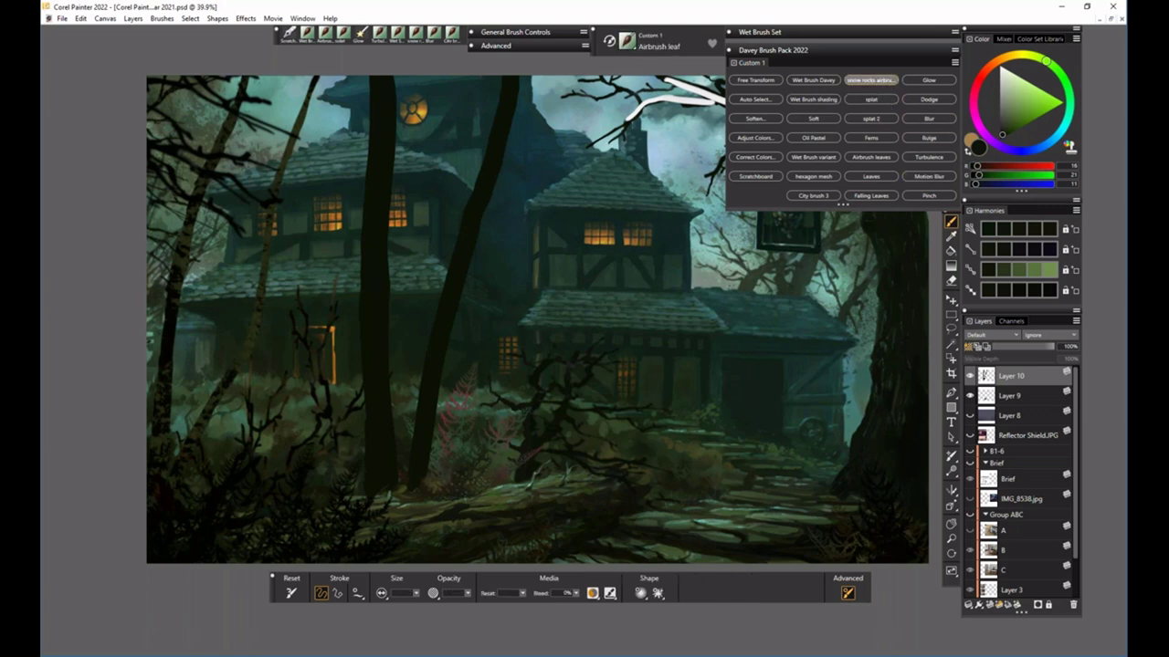
{"action": "left_click", "coordinate": [823, 43]}
{"action": "mouse_move", "coordinate": [416, 592]}
{"action": "left_mouse_down"}
{"action": "mouse_move", "coordinate": [456, 627]}
{"action": "mouse_move", "coordinate": [444, 623]}
{"action": "left_mouse_up"}
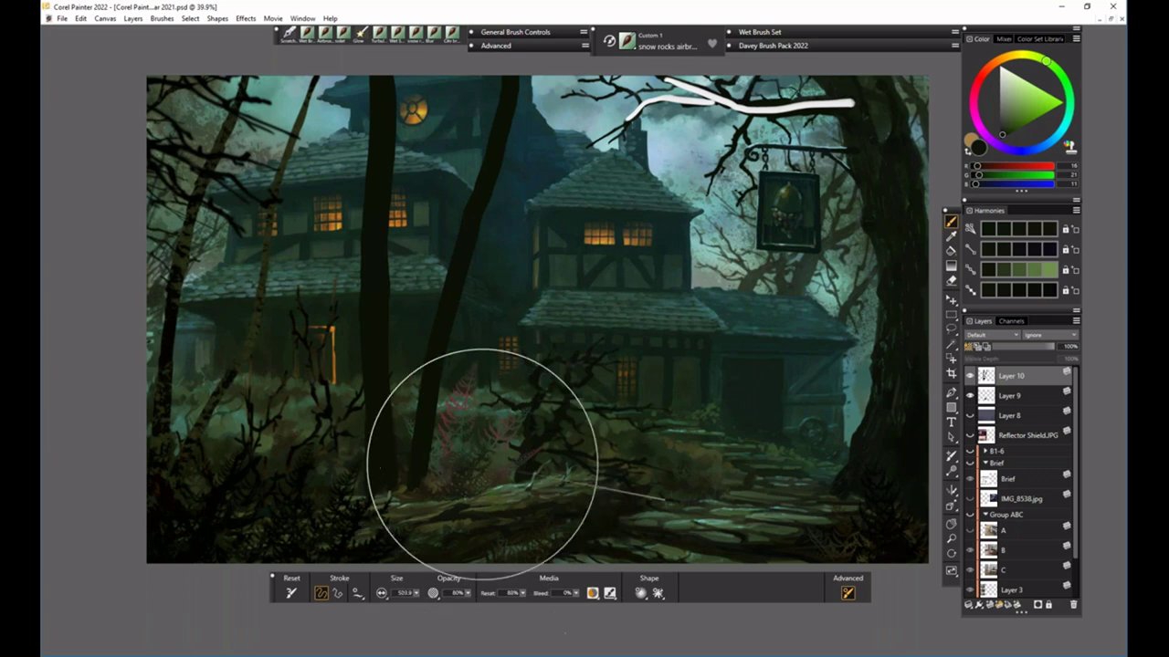
{"action": "left_click", "coordinate": [250, 343], "text": "alt"}
{"action": "mouse_move", "coordinate": [404, 392]}
{"action": "left_mouse_down"}
{"action": "mouse_move", "coordinate": [445, 401]}
{"action": "mouse_move", "coordinate": [456, 390]}
{"action": "mouse_move", "coordinate": [497, 288]}
{"action": "mouse_move", "coordinate": [532, 284]}
{"action": "mouse_move", "coordinate": [550, 210]}
{"action": "left_mouse_up"}
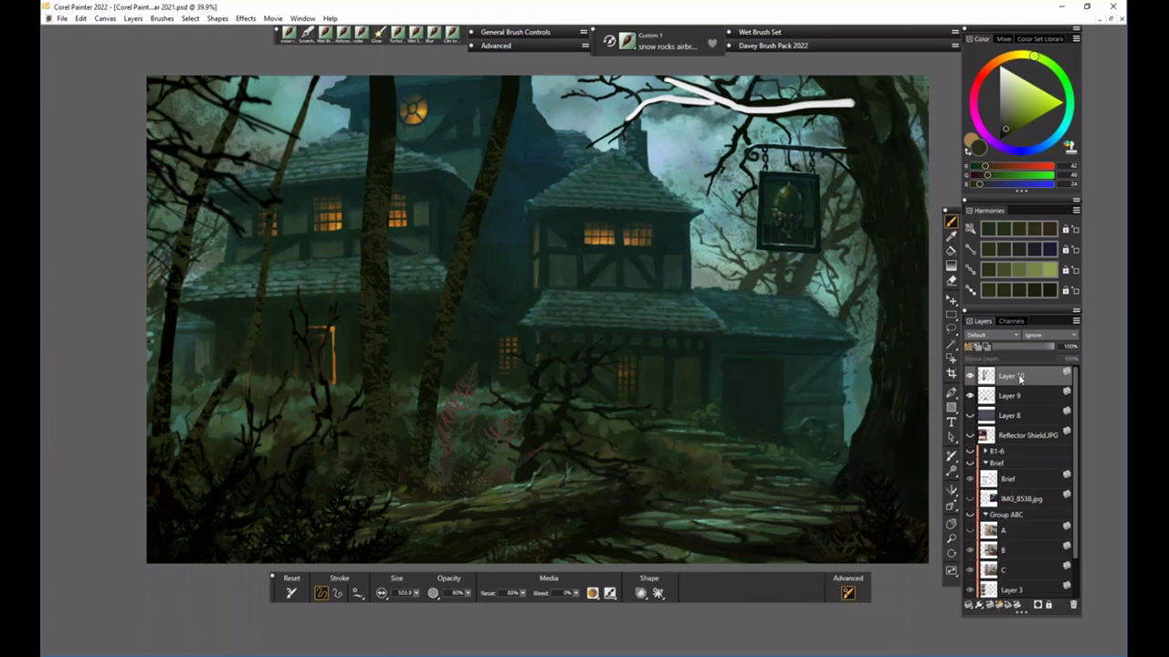
- Delete the tree trunk layer, compare the artwork with and without Layer 9, and delete Layer 9
{"action": "left_click", "coordinate": [1073, 605]}
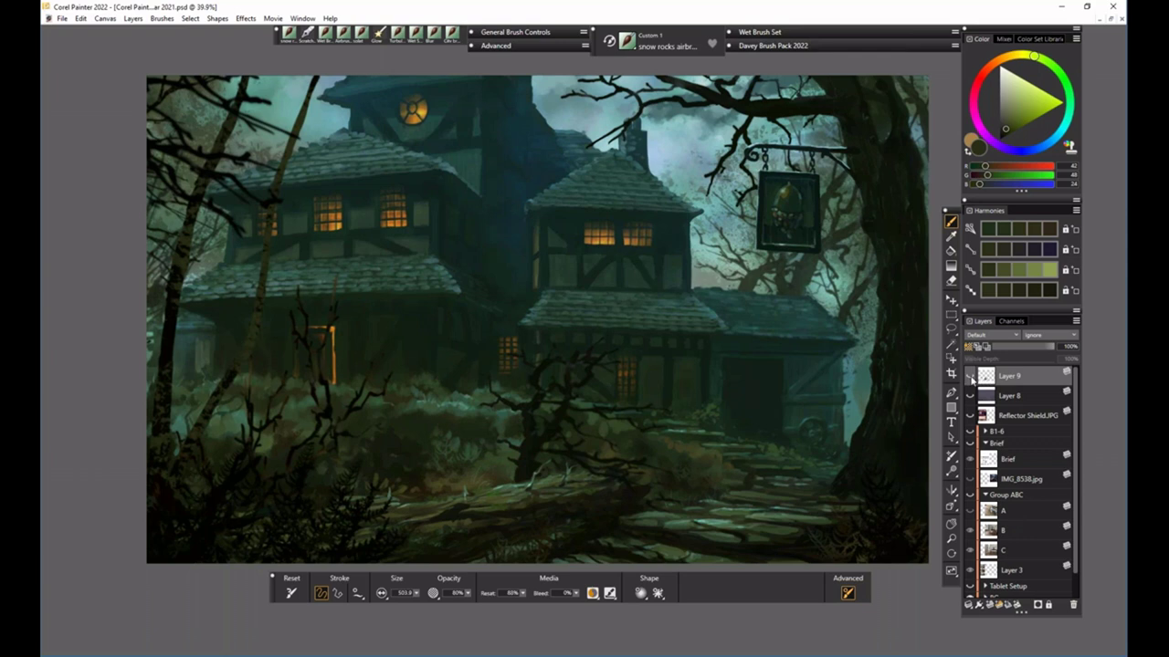
{"action": "left_click", "coordinate": [970, 376]}
{"action": "left_click", "coordinate": [970, 376]}
{"action": "left_click", "coordinate": [1074, 604]}
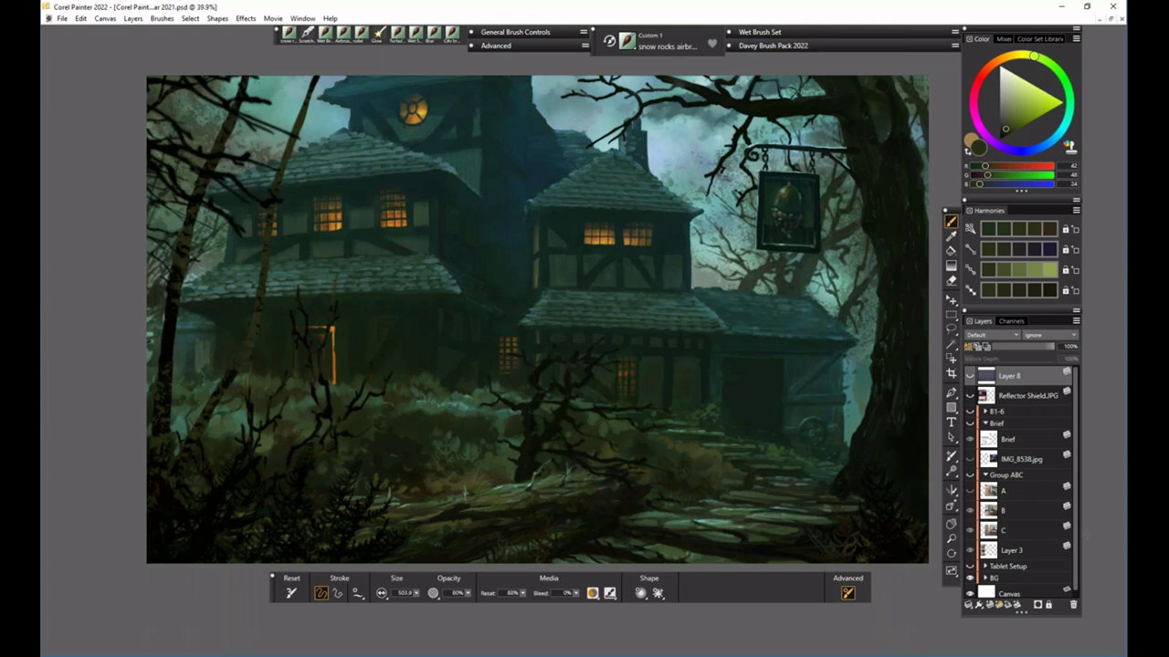
- Lasso the blank wall panel beside the upper lit windows on Layer 2 of the BG group and copy it onto its own layer
{"action": "left_click", "coordinate": [1000, 581]}
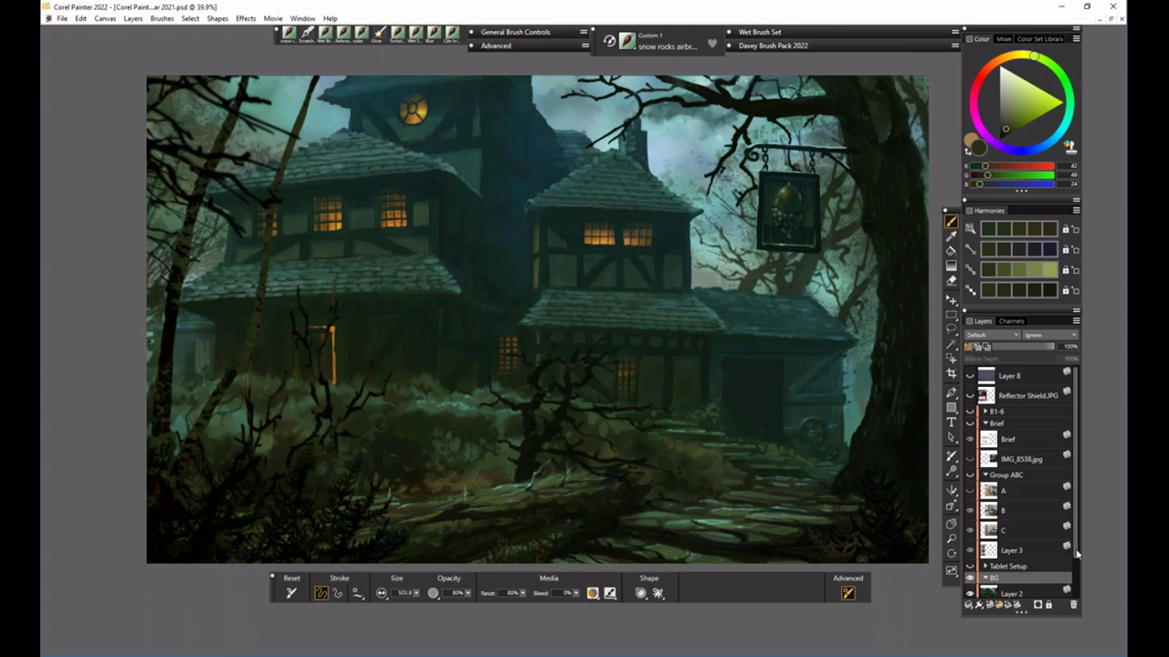
{"action": "scroll", "coordinate": [1076, 554], "scroll_direction": "down", "scroll_amount": 2}
{"action": "left_click", "coordinate": [1011, 548]}
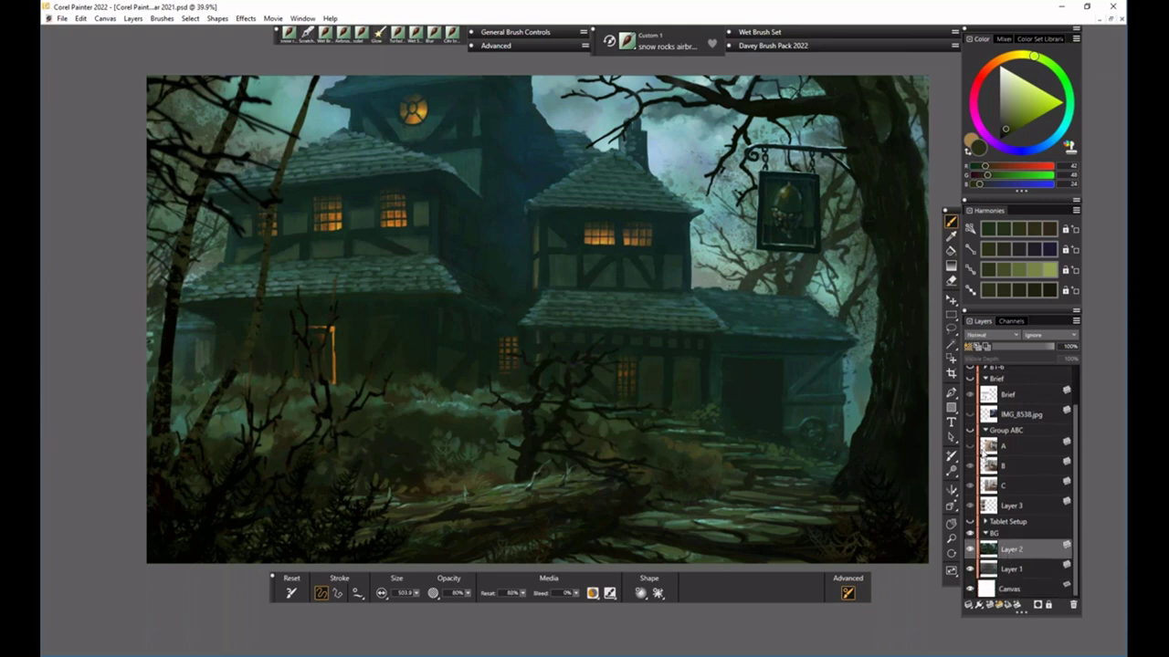
{"action": "left_click", "coordinate": [951, 331]}
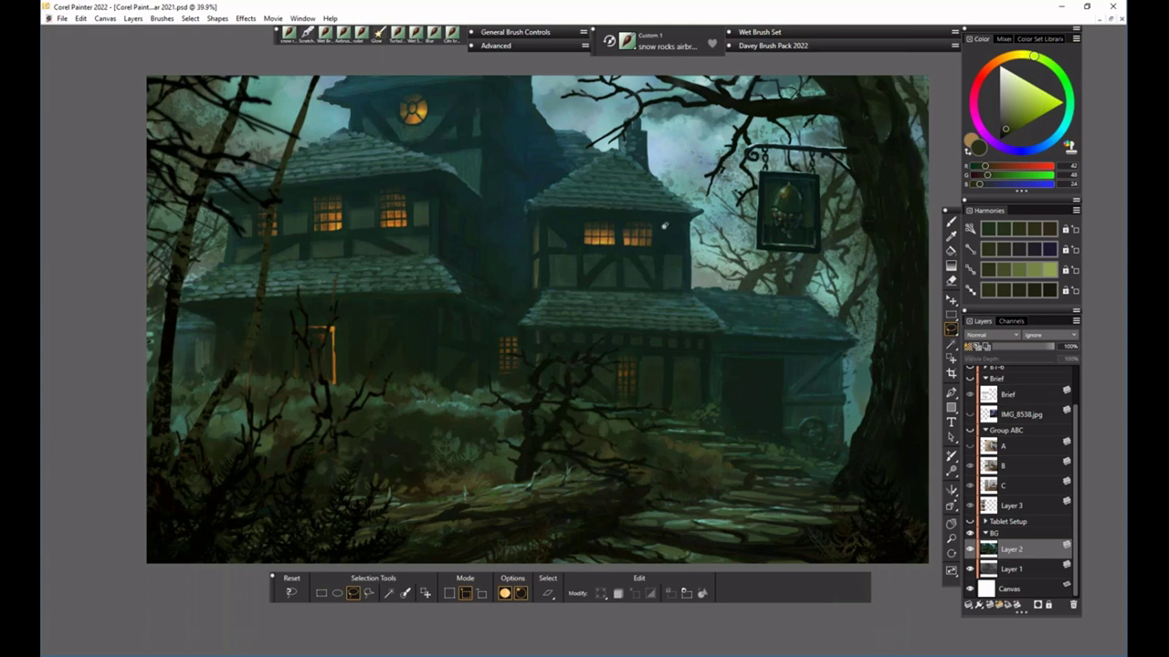
{"action": "mouse_move", "coordinate": [656, 221]}
{"action": "left_mouse_down"}
{"action": "mouse_move", "coordinate": [683, 246]}
{"action": "mouse_move", "coordinate": [686, 217]}
{"action": "mouse_move", "coordinate": [656, 220]}
{"action": "left_mouse_up"}
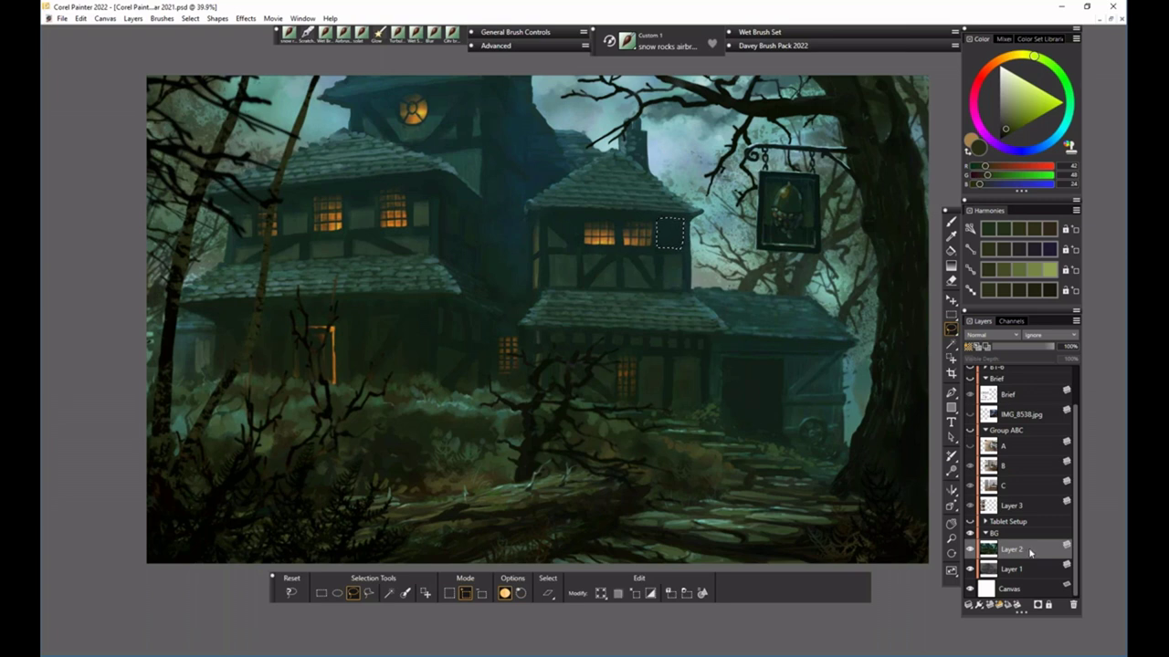
{"action": "key", "text": "ctrl+v"}
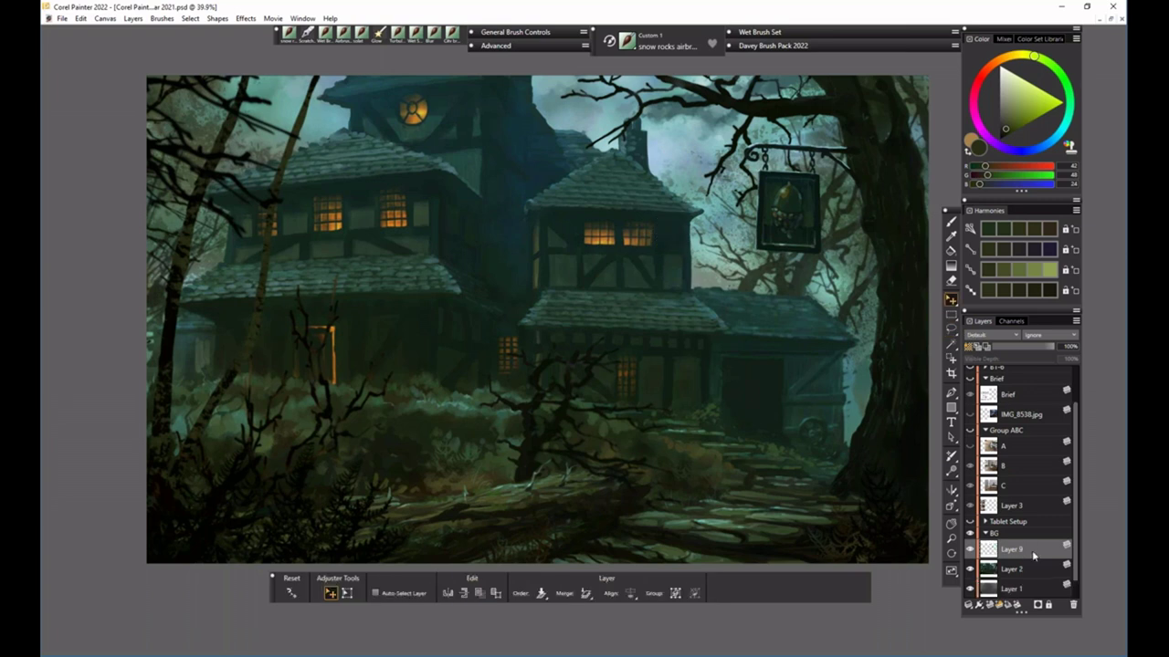
{"action": "left_click", "coordinate": [970, 549]}
{"action": "left_click", "coordinate": [970, 550]}
- Paint a warm window glow inside the copied wall panel with the Glow brush, using a dark brown-orange based on the neighboring window's color
{"action": "left_click", "coordinate": [950, 222]}
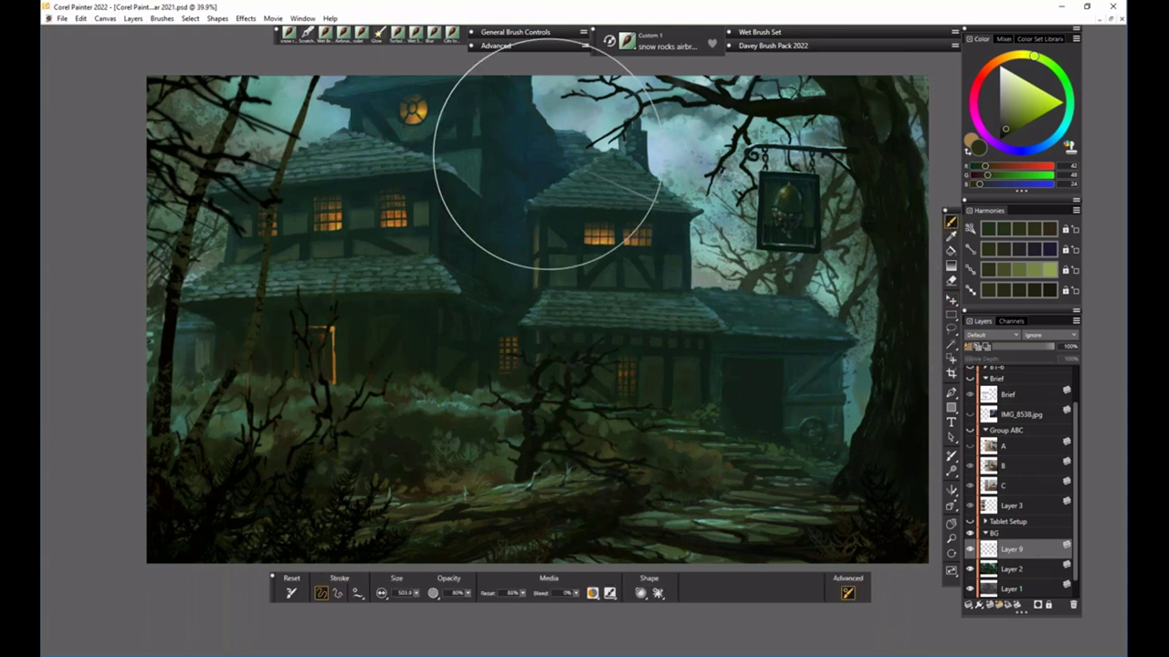
{"action": "left_click", "coordinate": [380, 37]}
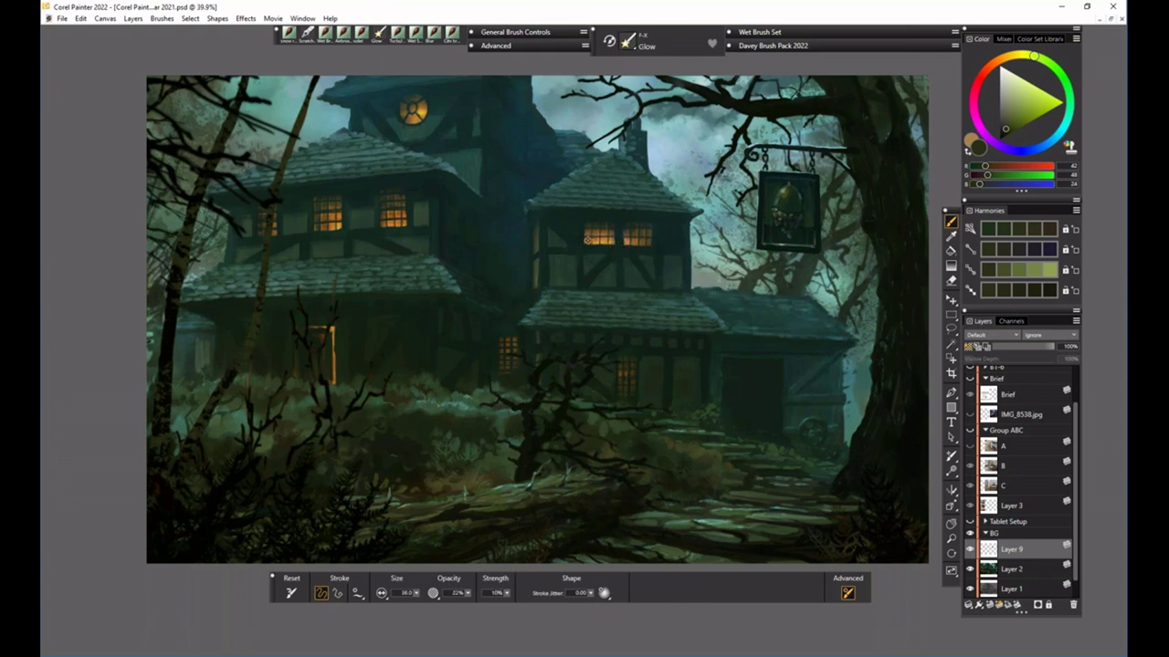
{"action": "left_click", "coordinate": [587, 239], "text": "alt"}
{"action": "left_click_drag", "start_coordinate": [1011, 130], "coordinate": [1008, 132]}
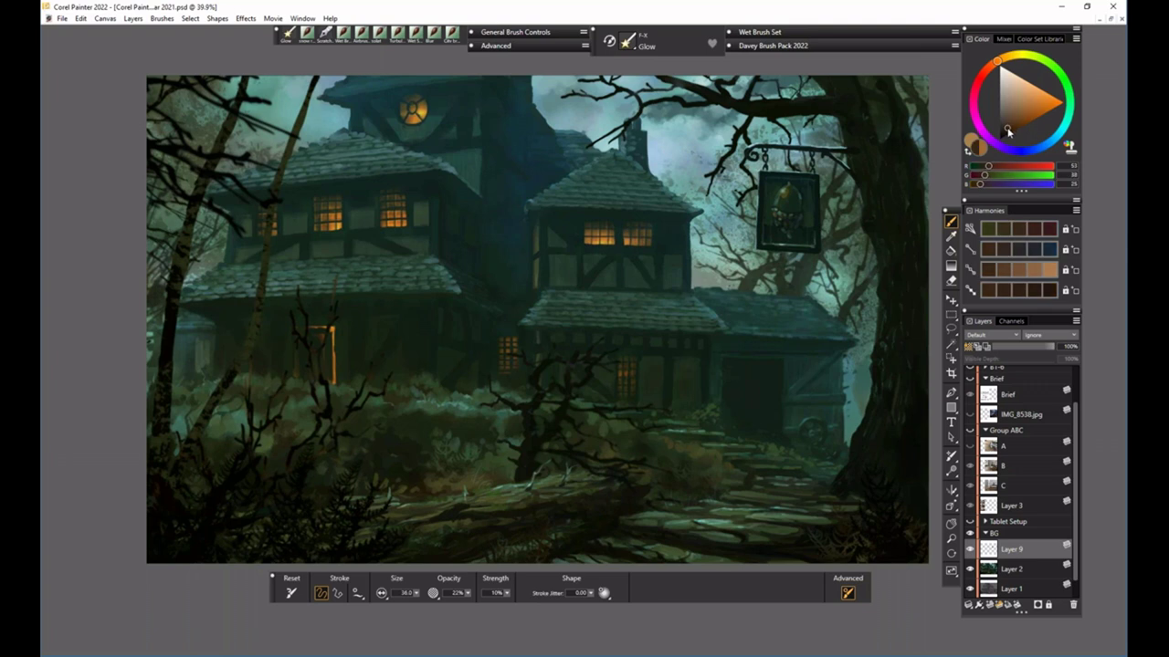
{"action": "left_click", "coordinate": [1008, 132]}
{"action": "left_click", "coordinate": [1012, 126]}
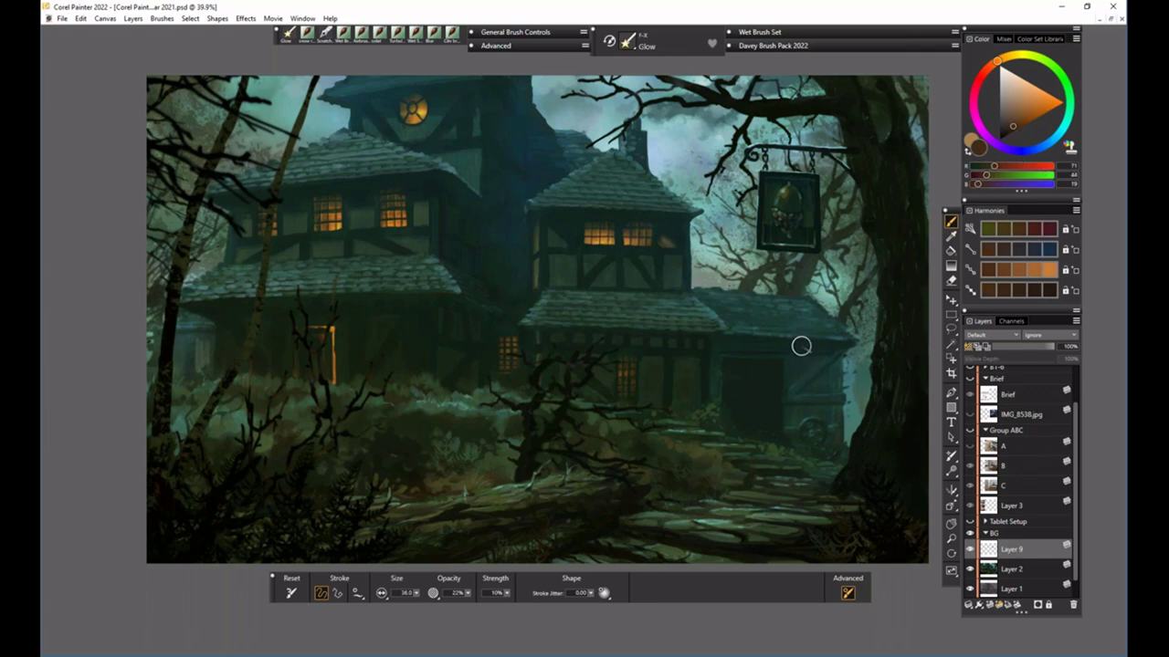
{"action": "key", "text": "Escape"}
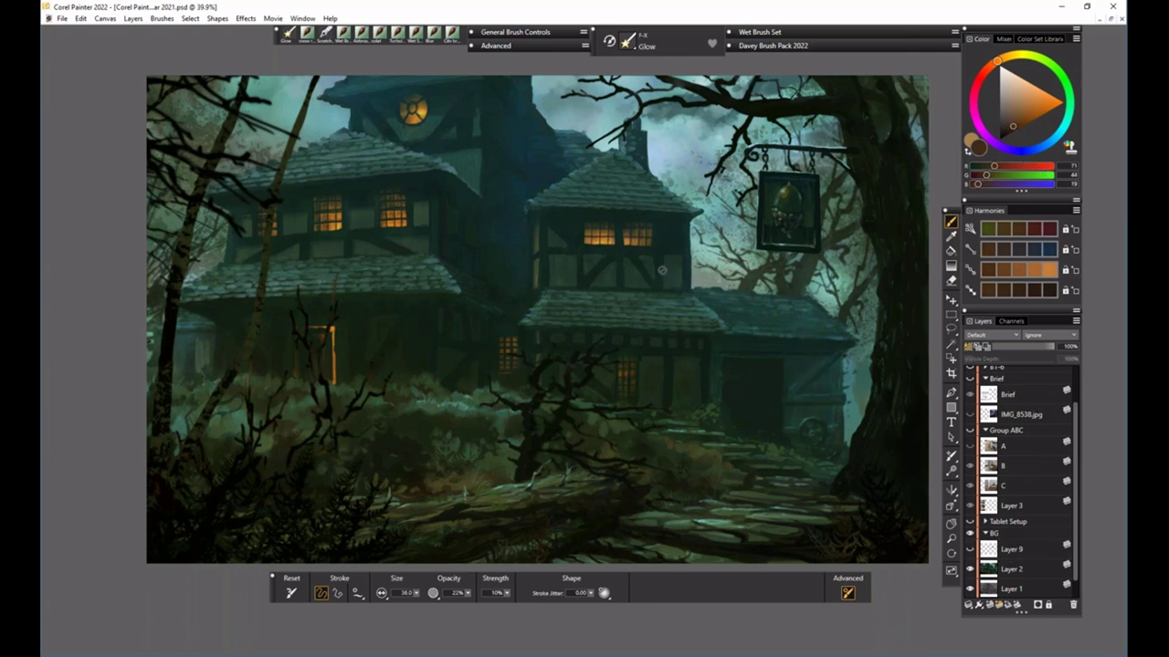
{"action": "left_click", "coordinate": [1009, 552]}
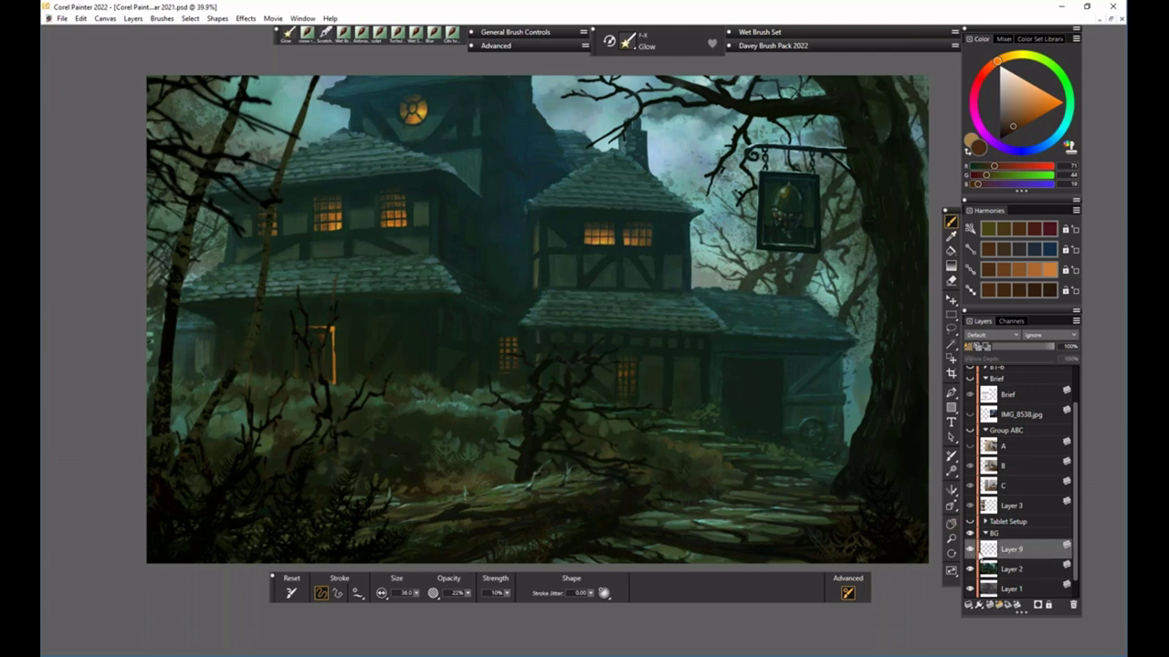
{"action": "left_click", "coordinate": [663, 243]}
{"action": "left_click", "coordinate": [1007, 131]}
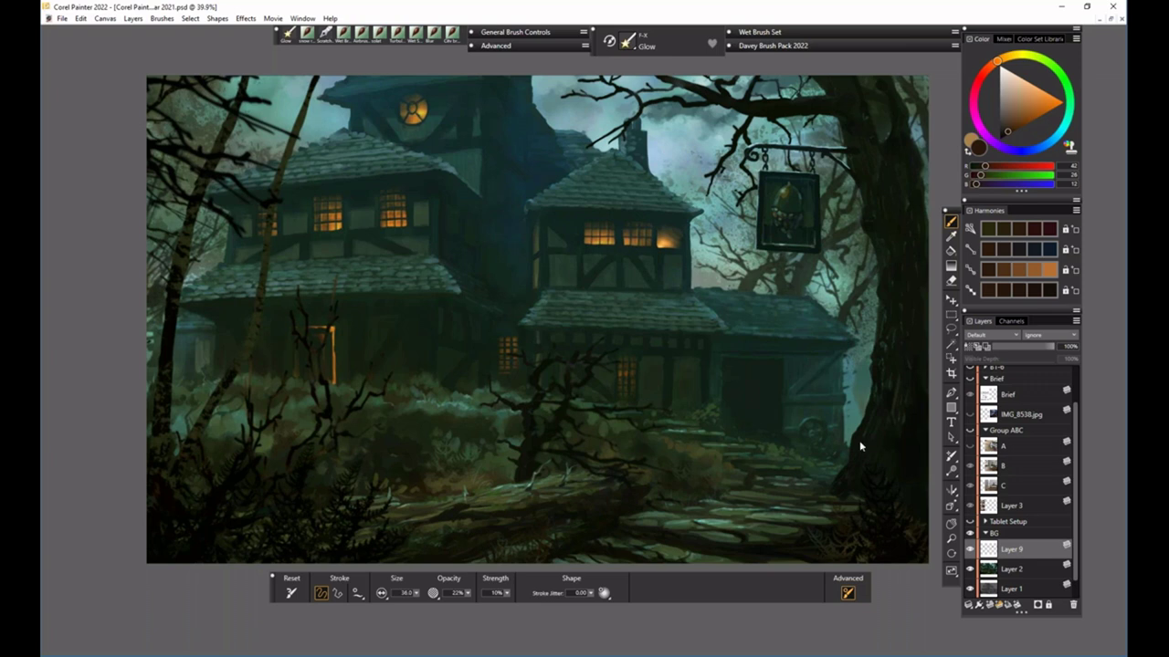
- Erase thin window bars out of the glowing panel with the eraser at size 11.8 and return to the Glow brush
{"action": "key", "text": "n"}
{"action": "left_click_drag", "start_coordinate": [416, 594], "coordinate": [400, 603]}
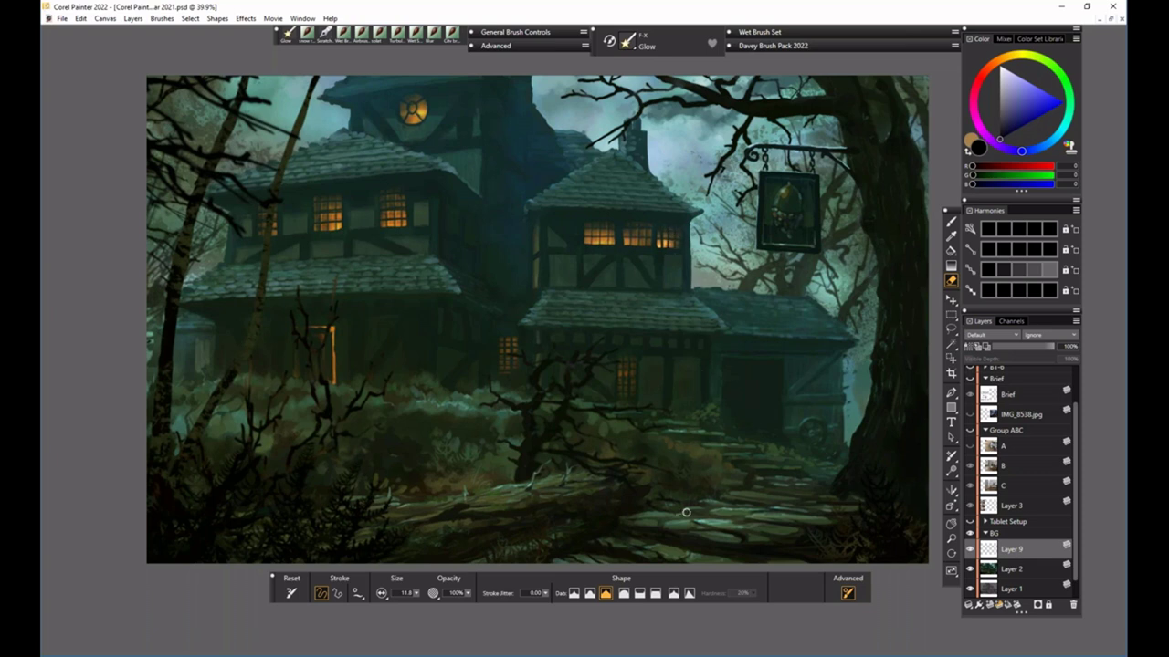
{"action": "left_click", "coordinate": [629, 270], "text": "alt"}
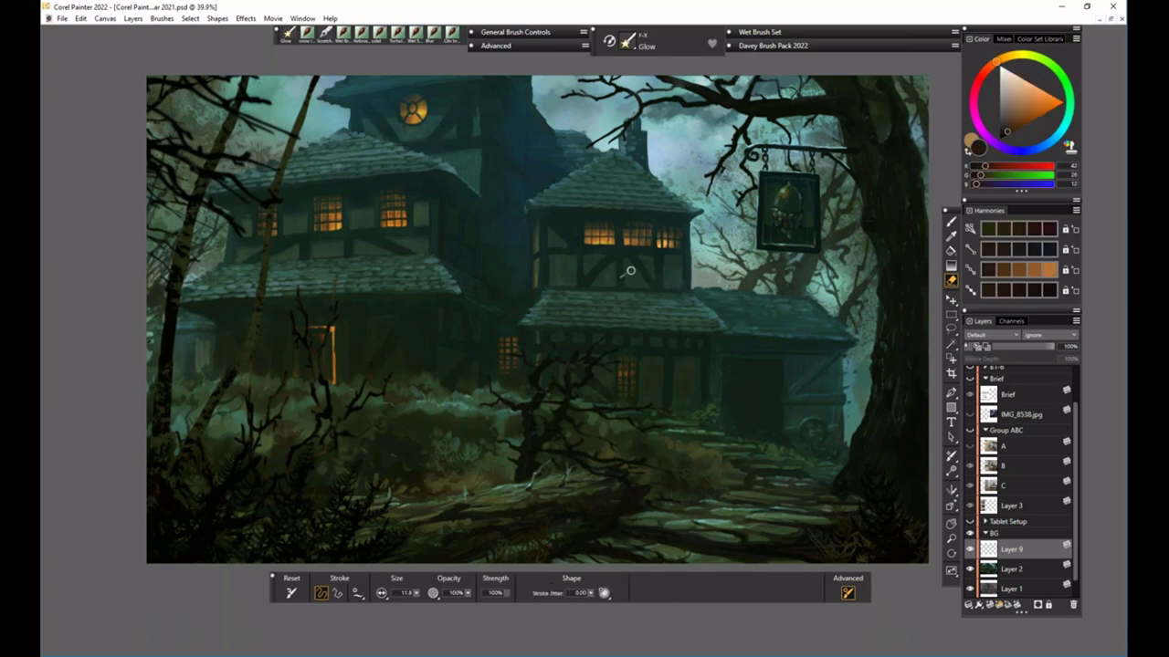
{"action": "key", "text": "b"}
- Compare the new window by toggling Layer 9, refine its bars with the eraser at size 11.7, and brighten its panes with the Glow brush
{"action": "left_click", "coordinate": [970, 551]}
{"action": "left_click", "coordinate": [970, 551]}
{"action": "left_click", "coordinate": [970, 551]}
{"action": "left_click", "coordinate": [970, 550]}
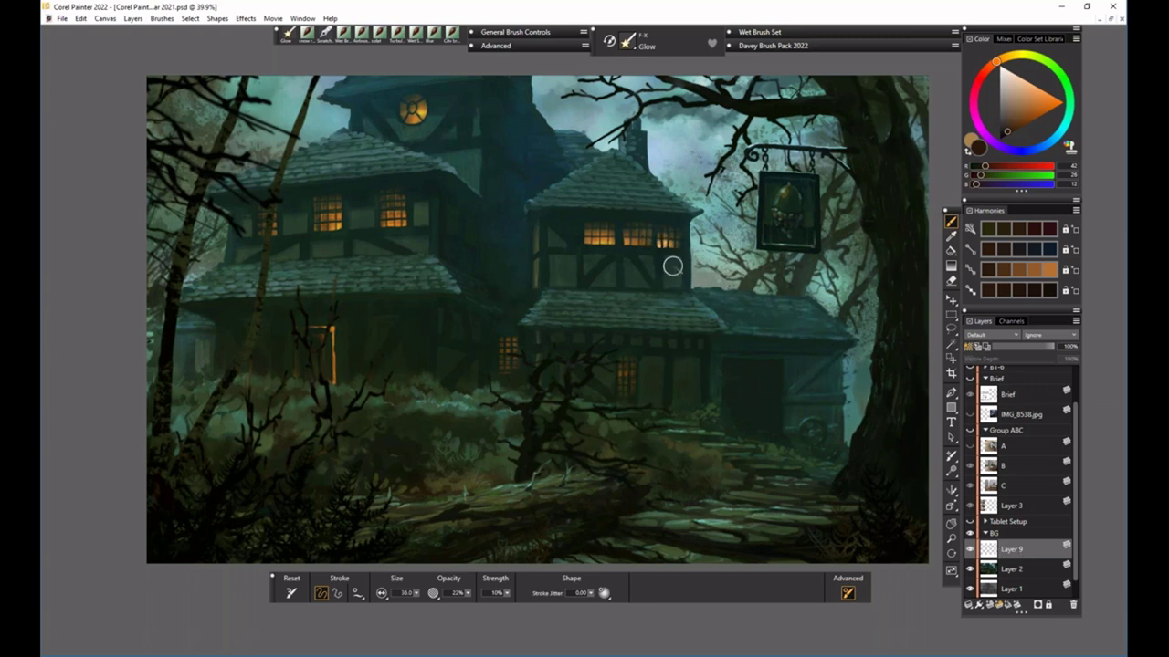
{"action": "key", "text": "n"}
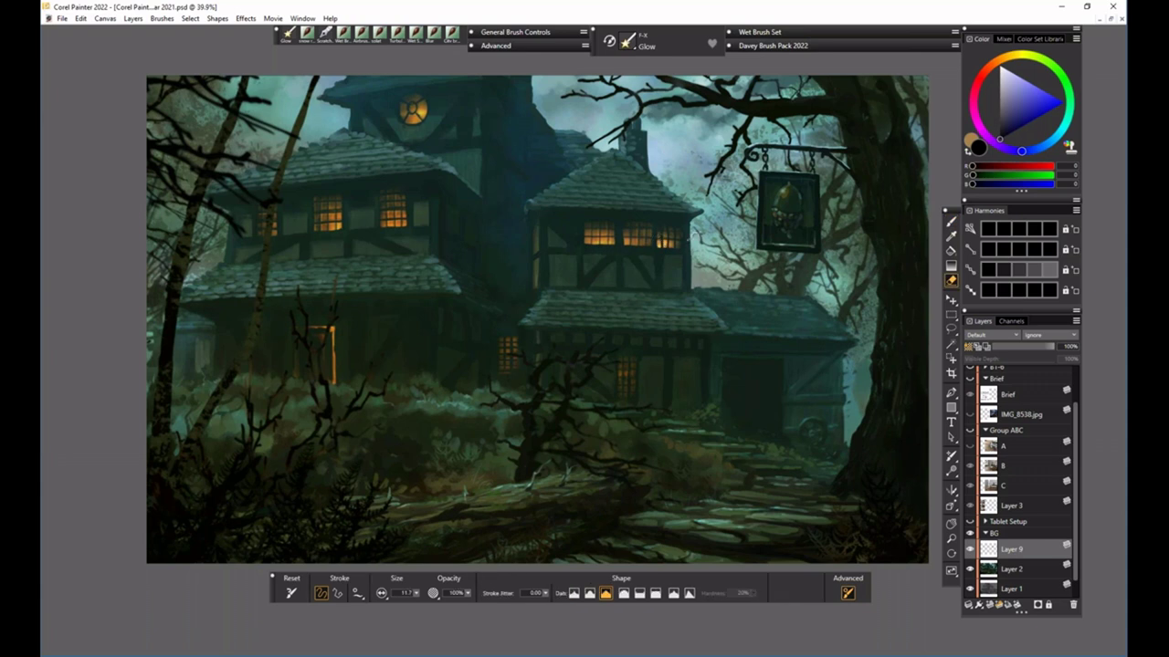
{"action": "key", "text": "b"}
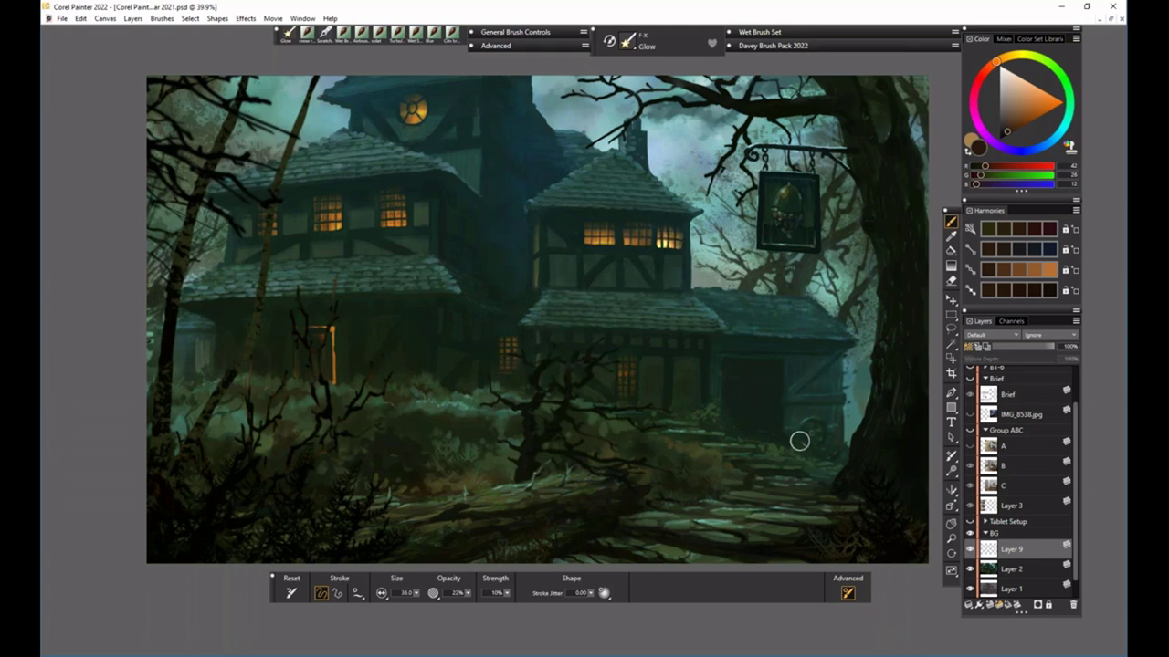
- Delete Layer 9 holding the painted window, then select and show Layer 8 at the top of the layer stack
{"action": "left_click", "coordinate": [970, 549]}
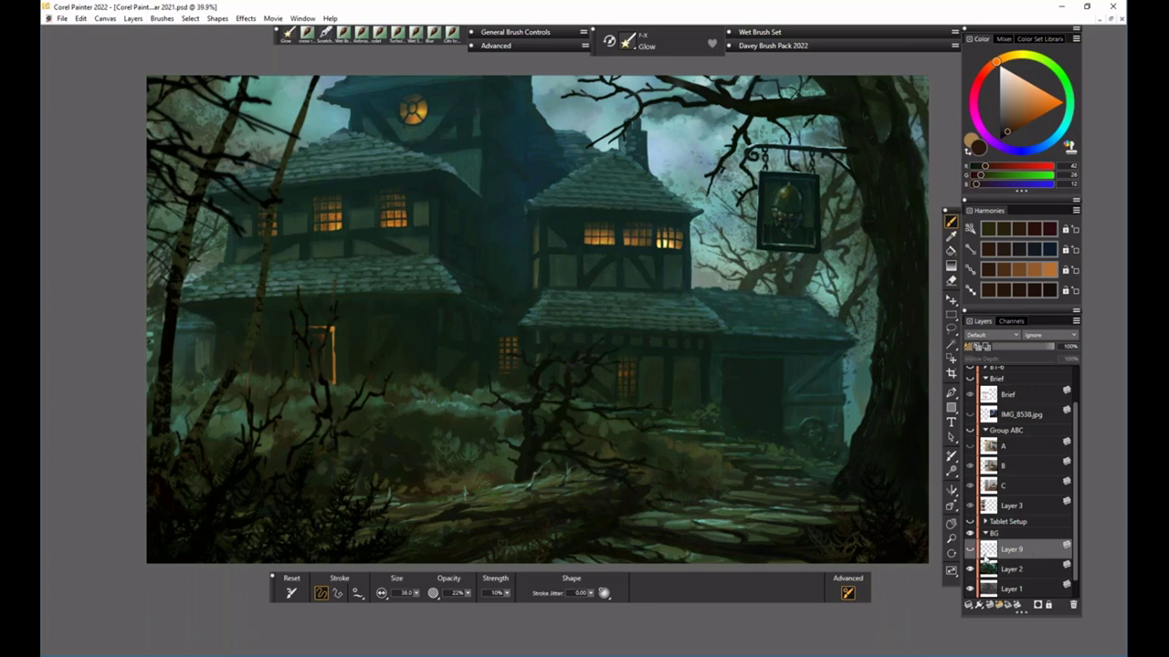
{"action": "left_click", "coordinate": [1072, 605]}
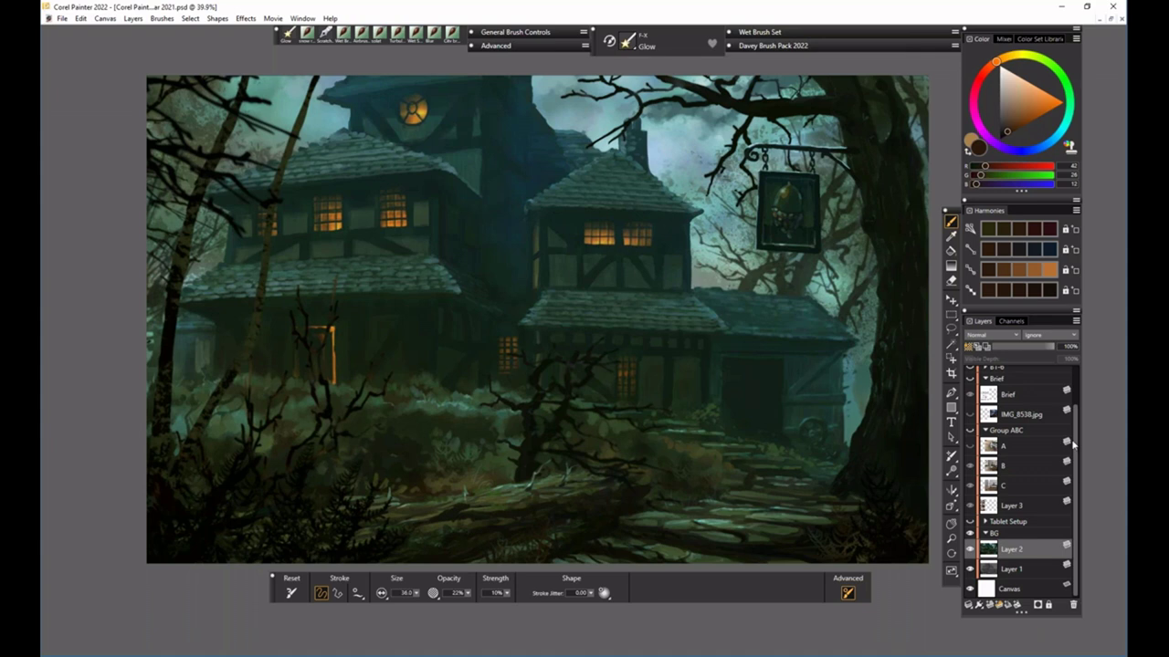
{"action": "scroll", "coordinate": [1071, 370], "scroll_direction": "up", "scroll_amount": 2}
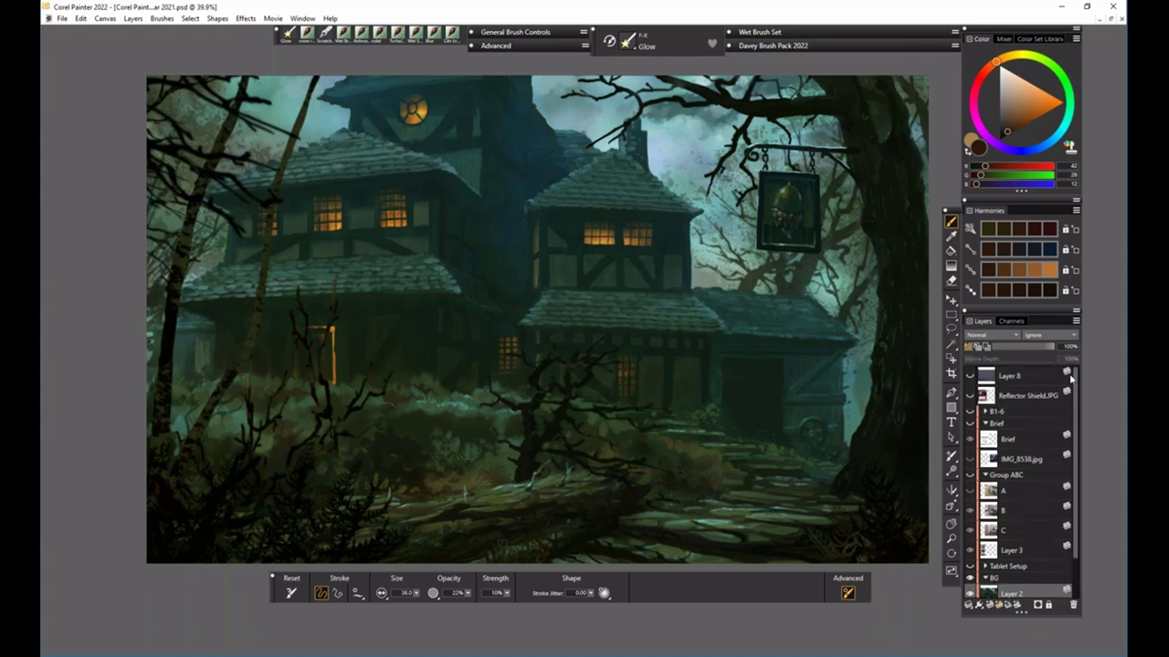
{"action": "left_click", "coordinate": [1020, 376]}
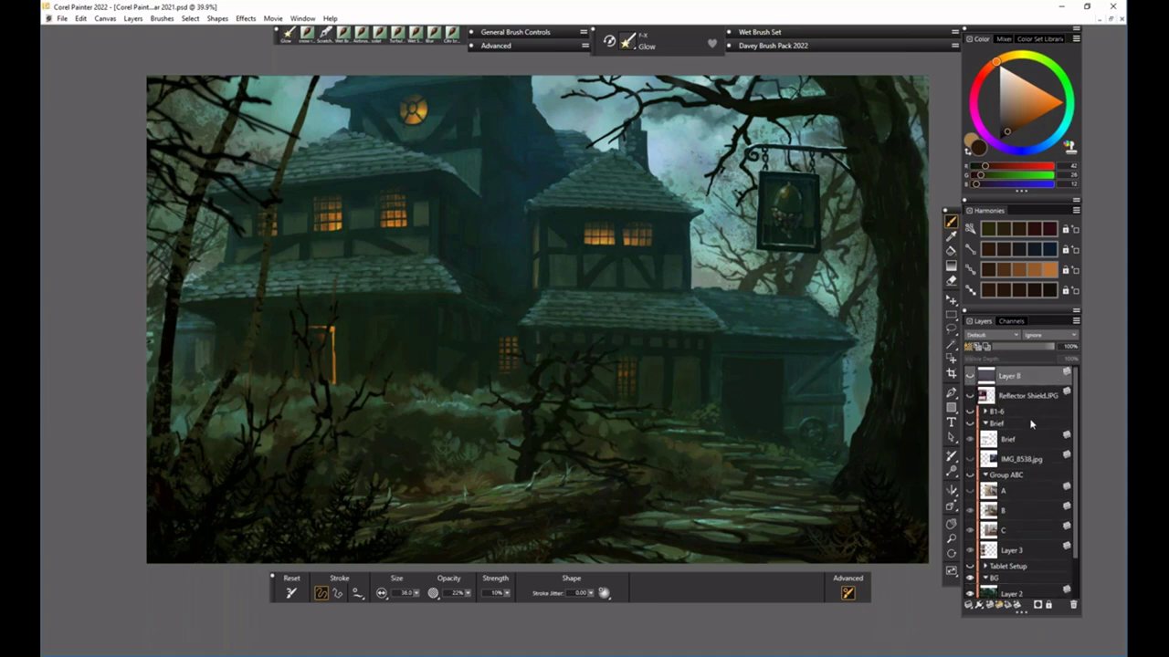
{"action": "left_click", "coordinate": [970, 375]}
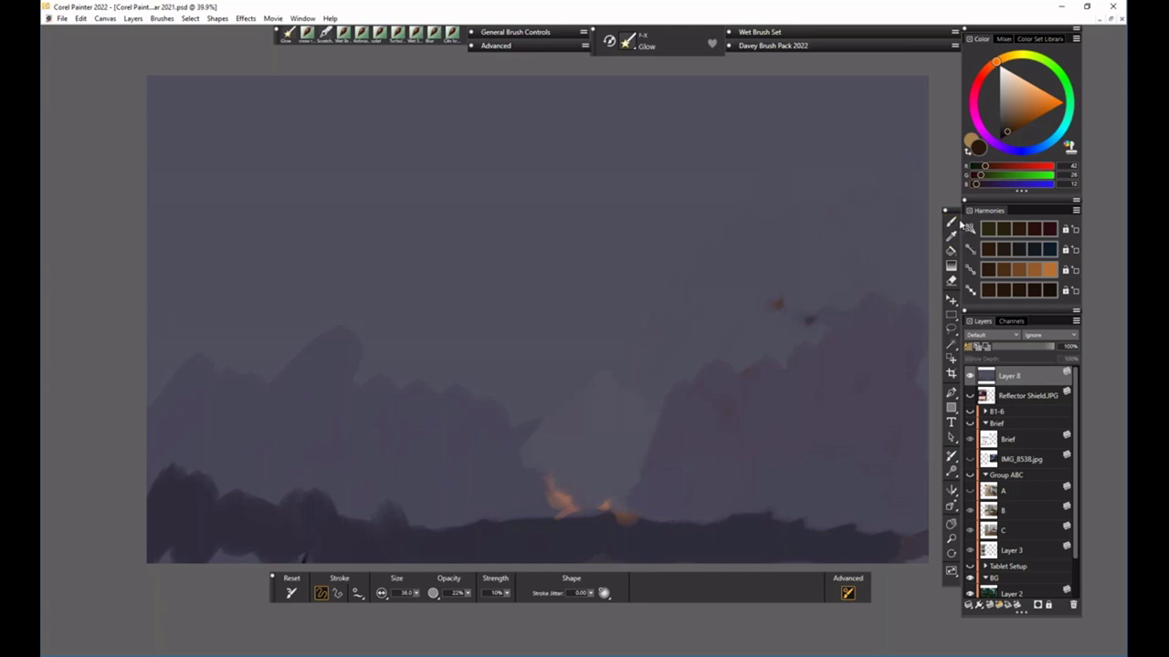
- Choose Wet Brush Davey from Davey Brush Pack 2022, set its size to 199.5 and sample the dark purple foreground color
{"action": "left_click", "coordinate": [815, 36]}
{"action": "left_click", "coordinate": [819, 30]}
{"action": "left_click", "coordinate": [825, 45]}
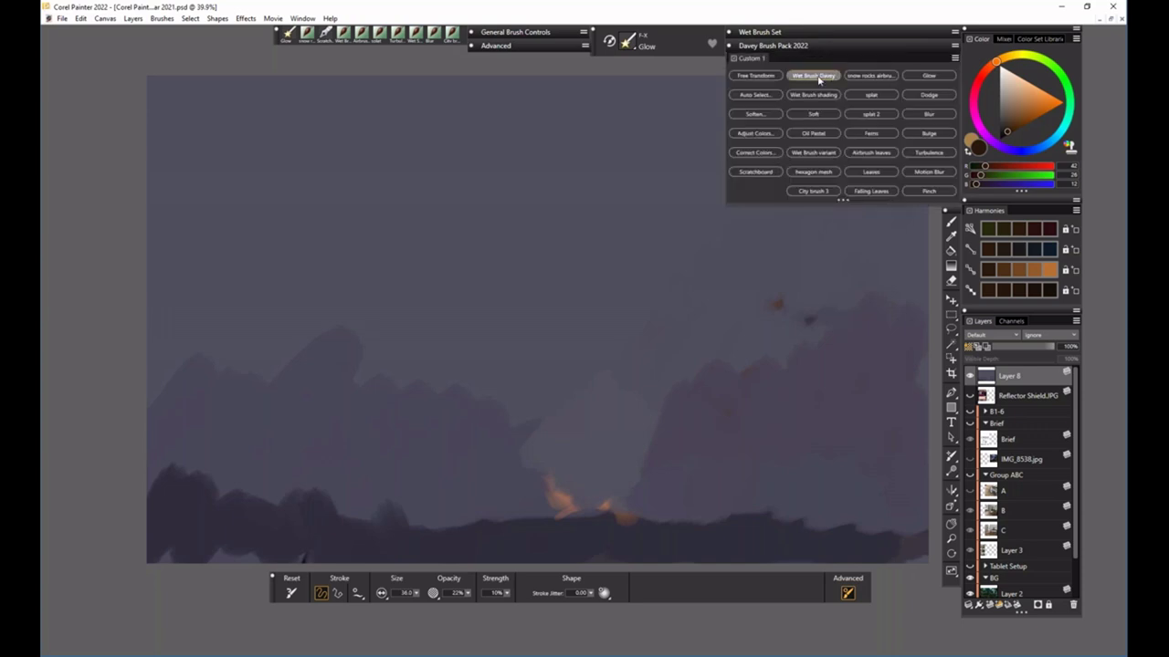
{"action": "left_click", "coordinate": [871, 75]}
{"action": "left_click", "coordinate": [813, 75]}
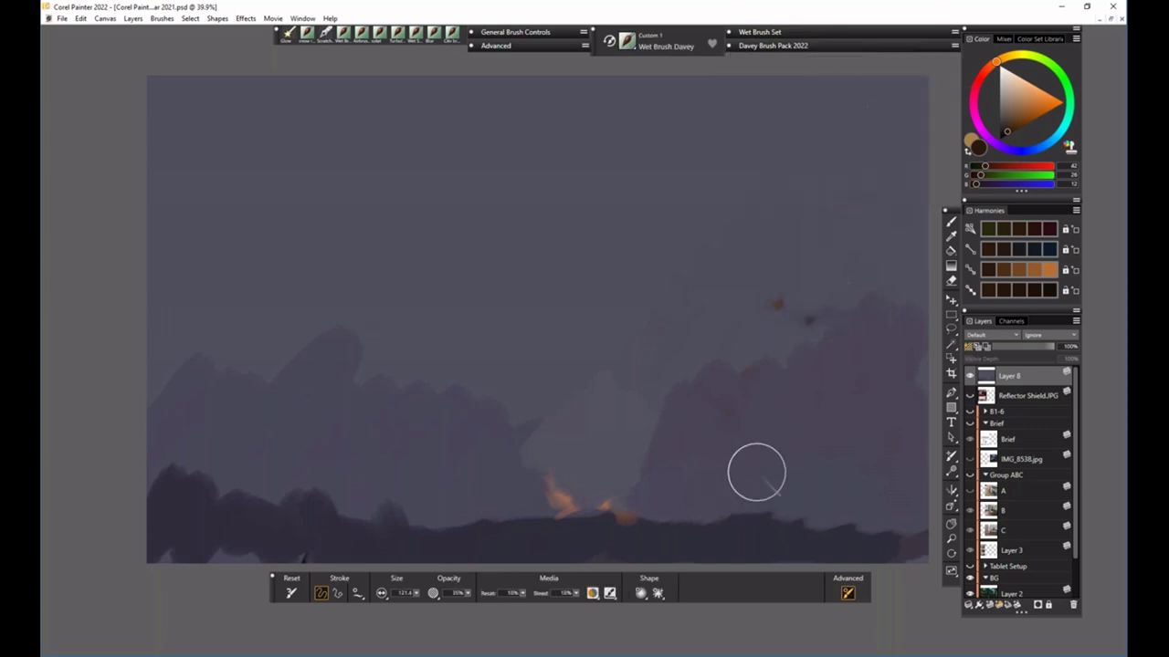
{"action": "left_click_drag", "start_coordinate": [415, 593], "coordinate": [457, 599]}
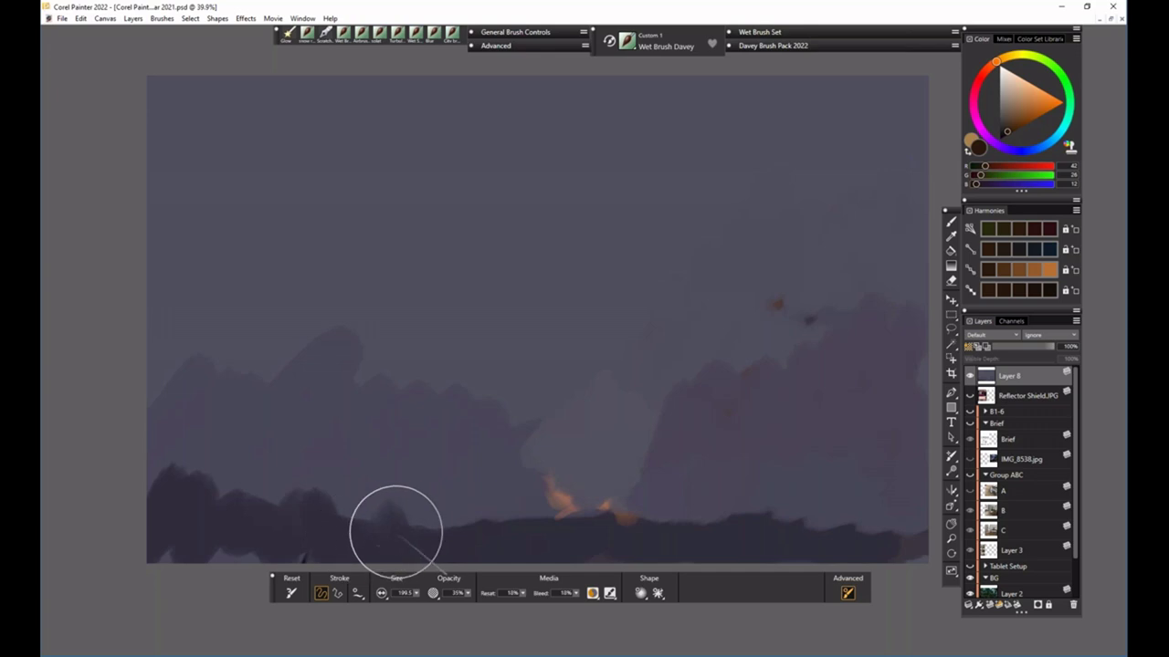
{"action": "left_click", "coordinate": [357, 542], "text": "alt"}
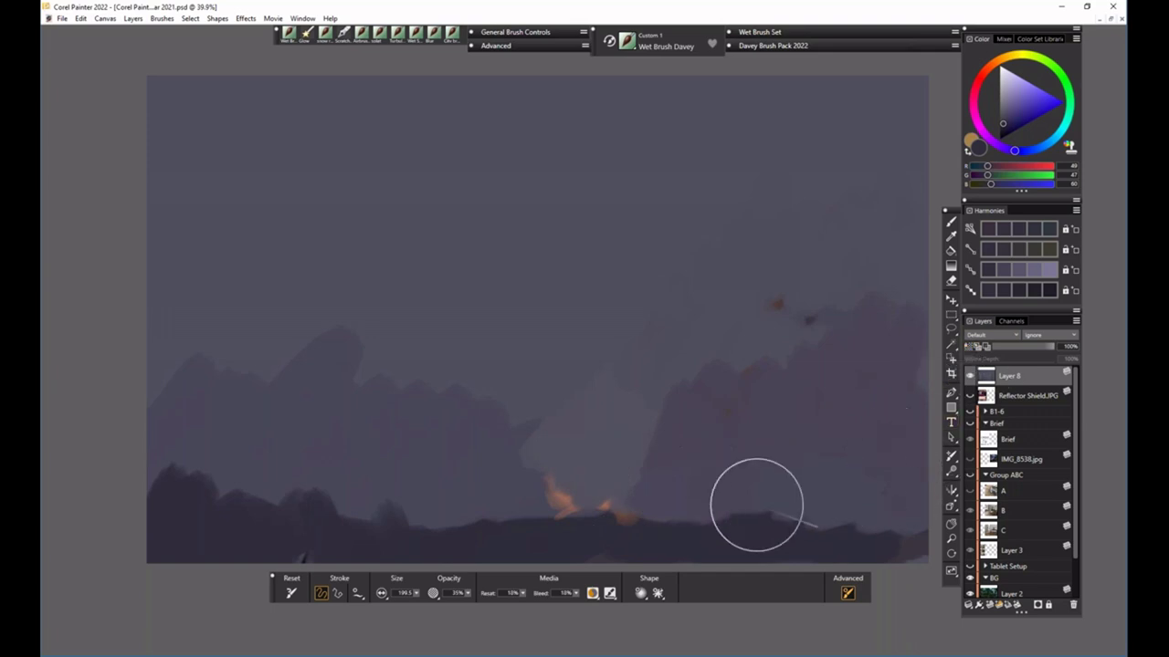
- On a new layer, paint a leaning dark tree trunk from the ground to the canvas's upper edge with the brush at size 49.7
{"action": "left_click", "coordinate": [1003, 604]}
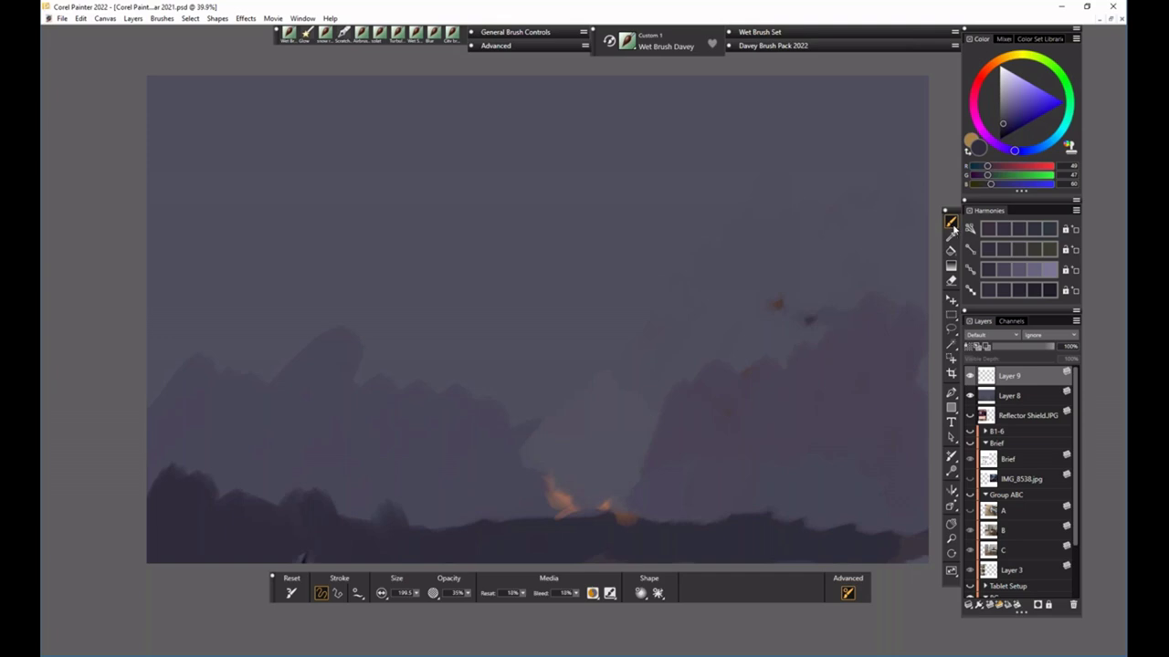
{"action": "left_click", "coordinate": [950, 222]}
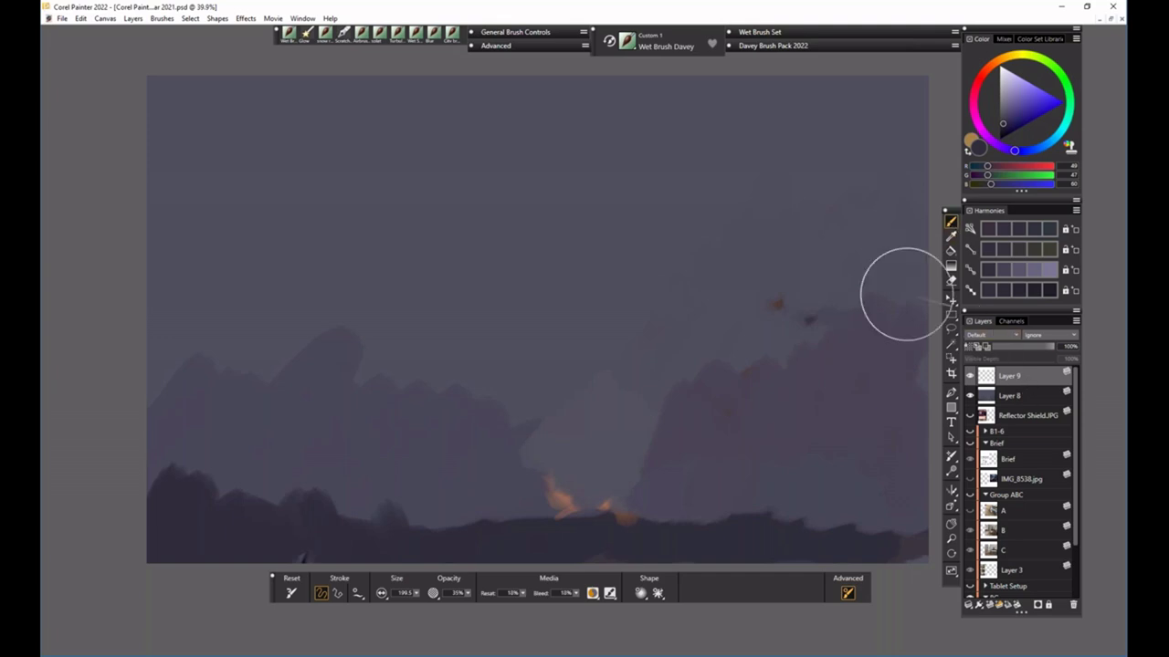
{"action": "left_click_drag", "start_coordinate": [416, 594], "coordinate": [393, 617]}
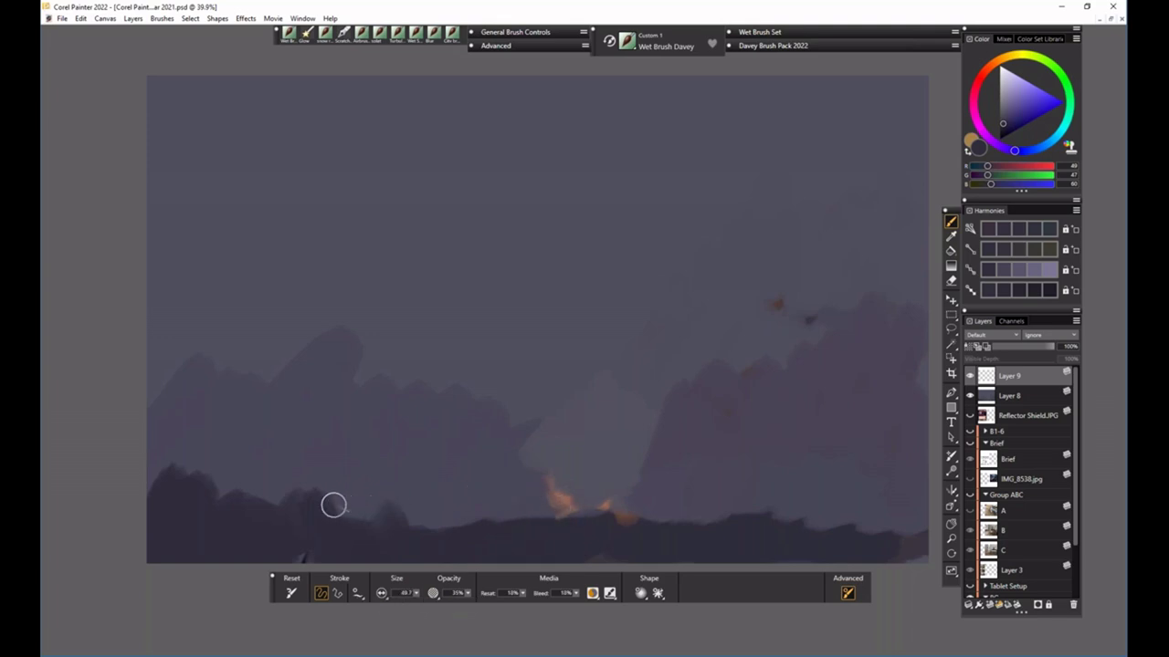
{"action": "left_click", "coordinate": [274, 506], "text": "alt"}
{"action": "left_click", "coordinate": [247, 496], "text": "shift"}
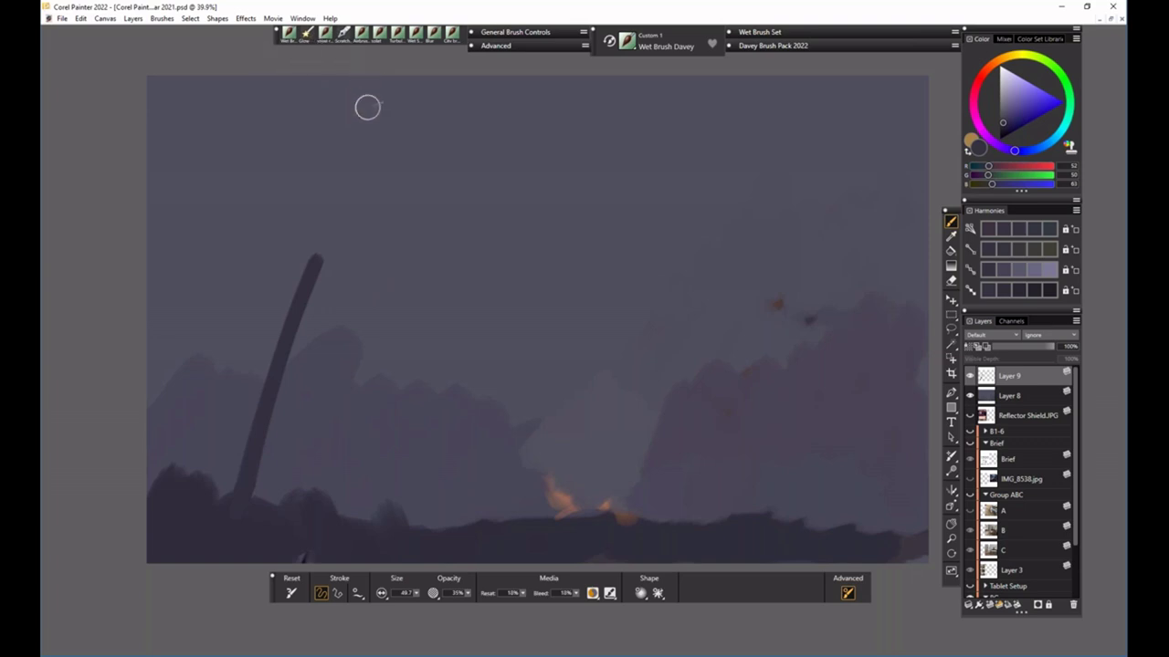
{"action": "mouse_move", "coordinate": [239, 482]}
{"action": "left_mouse_down"}
{"action": "mouse_move", "coordinate": [309, 242]}
{"action": "mouse_move", "coordinate": [271, 306]}
{"action": "mouse_move", "coordinate": [325, 179]}
{"action": "left_mouse_up"}
{"action": "left_click_drag", "start_coordinate": [302, 223], "coordinate": [338, 77]}
{"action": "left_click_drag", "start_coordinate": [322, 254], "coordinate": [339, 76]}
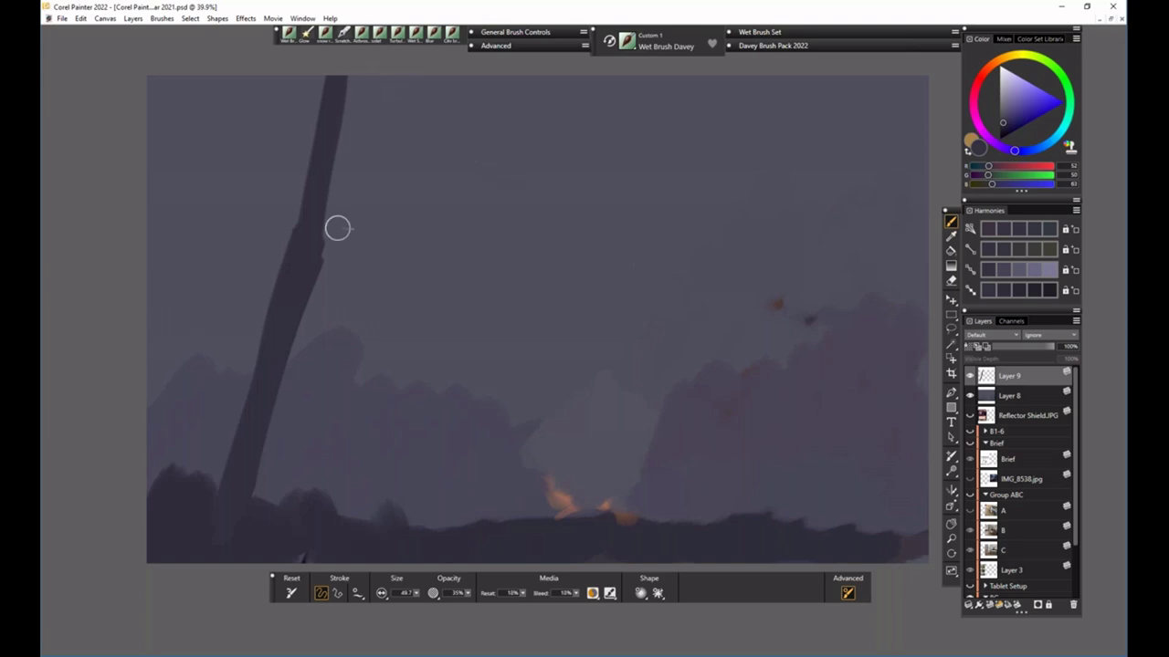
- Paint a second dark trunk to the left of the first, rising from the ground to the canvas's upper edge
{"action": "left_click_drag", "start_coordinate": [186, 477], "coordinate": [184, 388]}
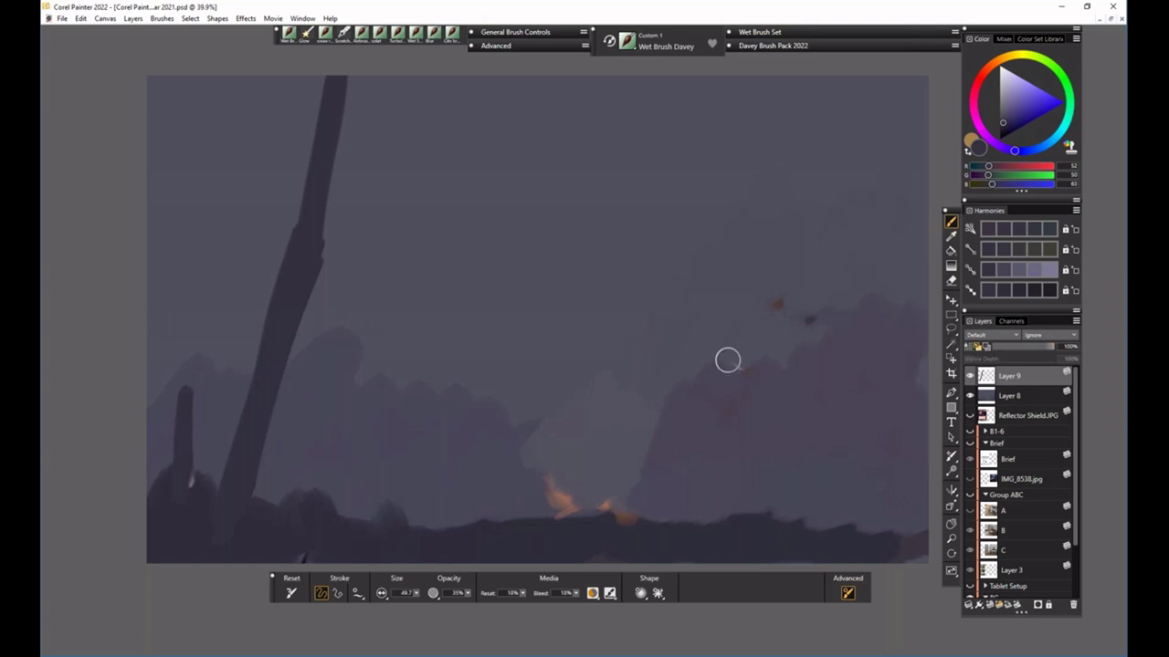
{"action": "mouse_move", "coordinate": [183, 461]}
{"action": "left_mouse_down"}
{"action": "mouse_move", "coordinate": [196, 192]}
{"action": "mouse_move", "coordinate": [237, 78]}
{"action": "mouse_move", "coordinate": [173, 461]}
{"action": "left_mouse_up"}
{"action": "left_click_drag", "start_coordinate": [180, 307], "coordinate": [212, 76]}
{"action": "left_click_drag", "start_coordinate": [166, 469], "coordinate": [224, 137]}
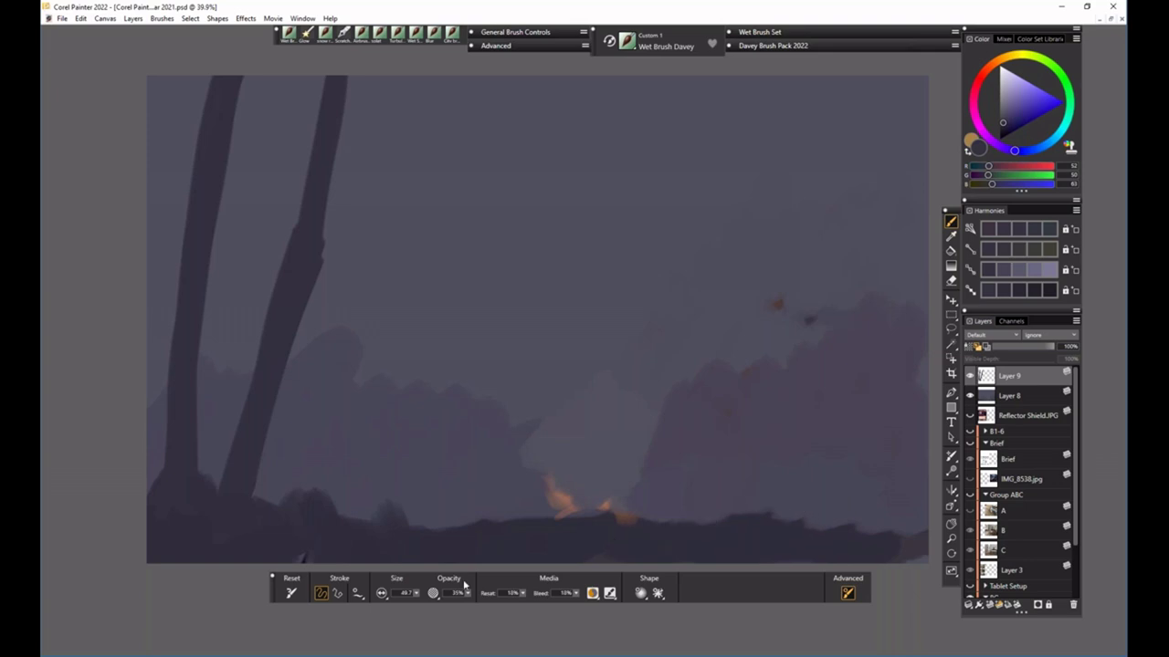
- Paint thin crossing and forking tree branches on the ground's right side with the brush at size 30.2
{"action": "left_click_drag", "start_coordinate": [415, 594], "coordinate": [410, 602]}
{"action": "left_click_drag", "start_coordinate": [774, 535], "coordinate": [867, 379]}
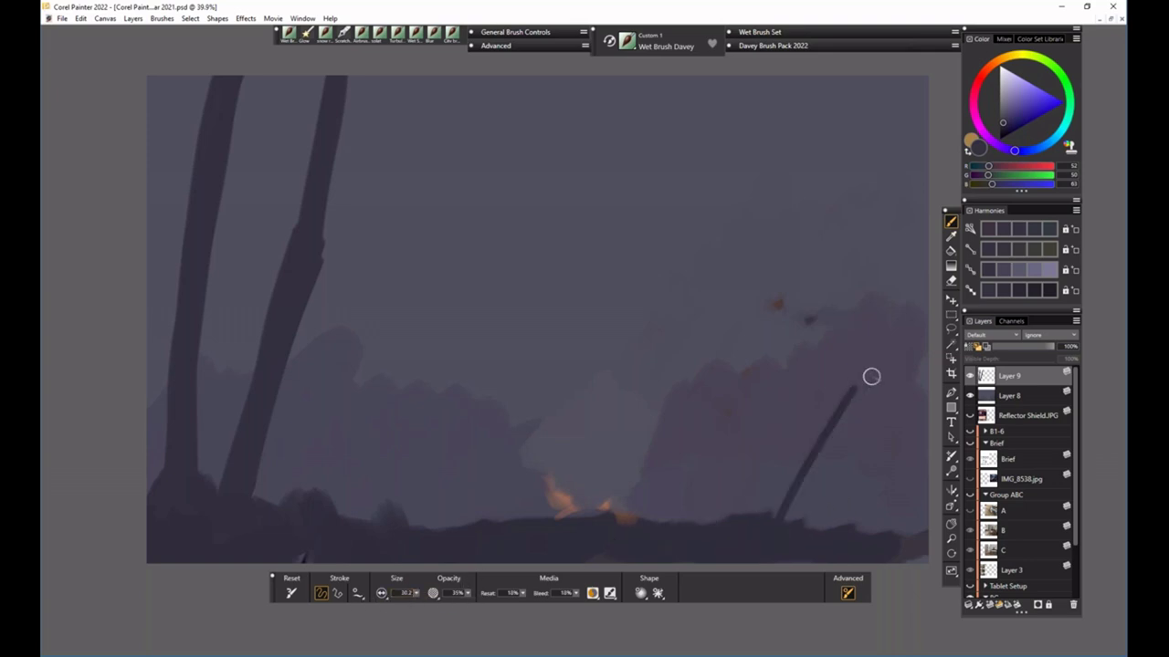
{"action": "mouse_move", "coordinate": [776, 524]}
{"action": "left_mouse_down"}
{"action": "mouse_move", "coordinate": [792, 411]}
{"action": "mouse_move", "coordinate": [834, 526]}
{"action": "left_mouse_up"}
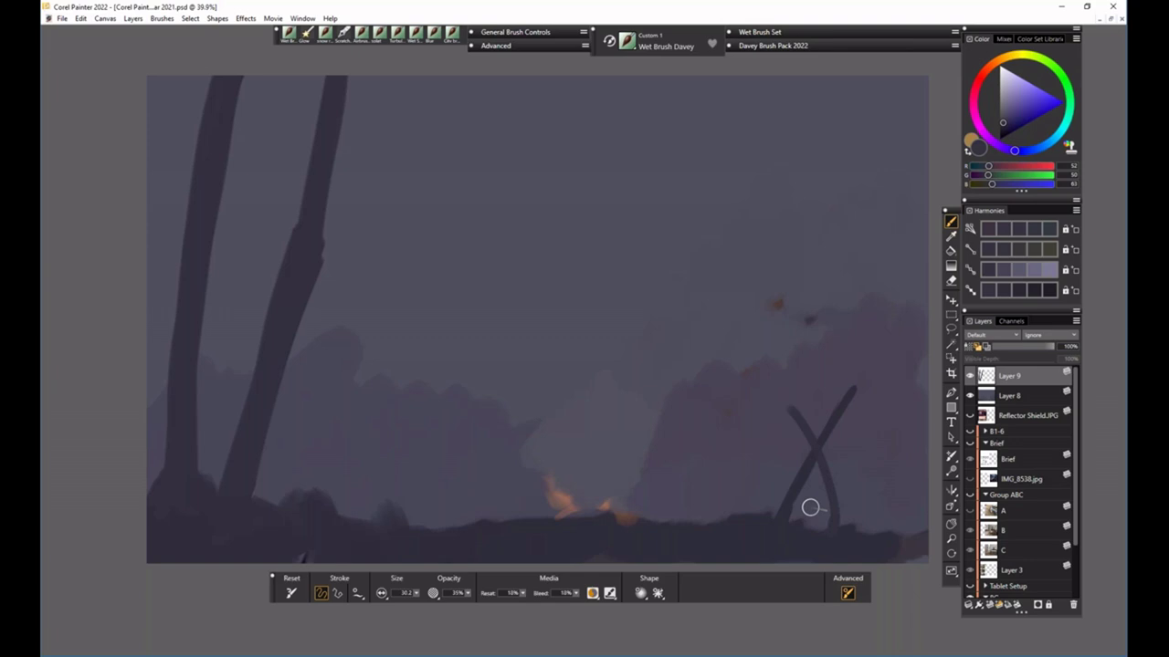
{"action": "left_click_drag", "start_coordinate": [739, 441], "coordinate": [765, 513]}
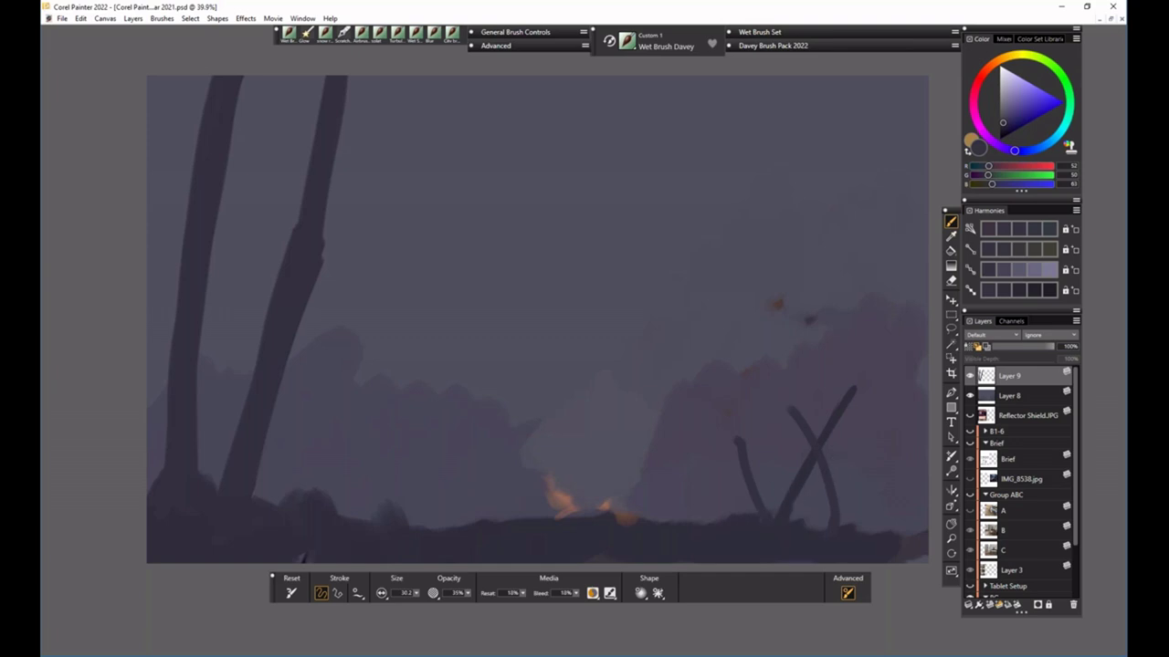
{"action": "mouse_move", "coordinate": [742, 436]}
{"action": "left_mouse_down"}
{"action": "mouse_move", "coordinate": [737, 421]}
{"action": "mouse_move", "coordinate": [704, 456]}
{"action": "mouse_move", "coordinate": [741, 475]}
{"action": "left_mouse_up"}
{"action": "left_click_drag", "start_coordinate": [673, 425], "coordinate": [703, 446]}
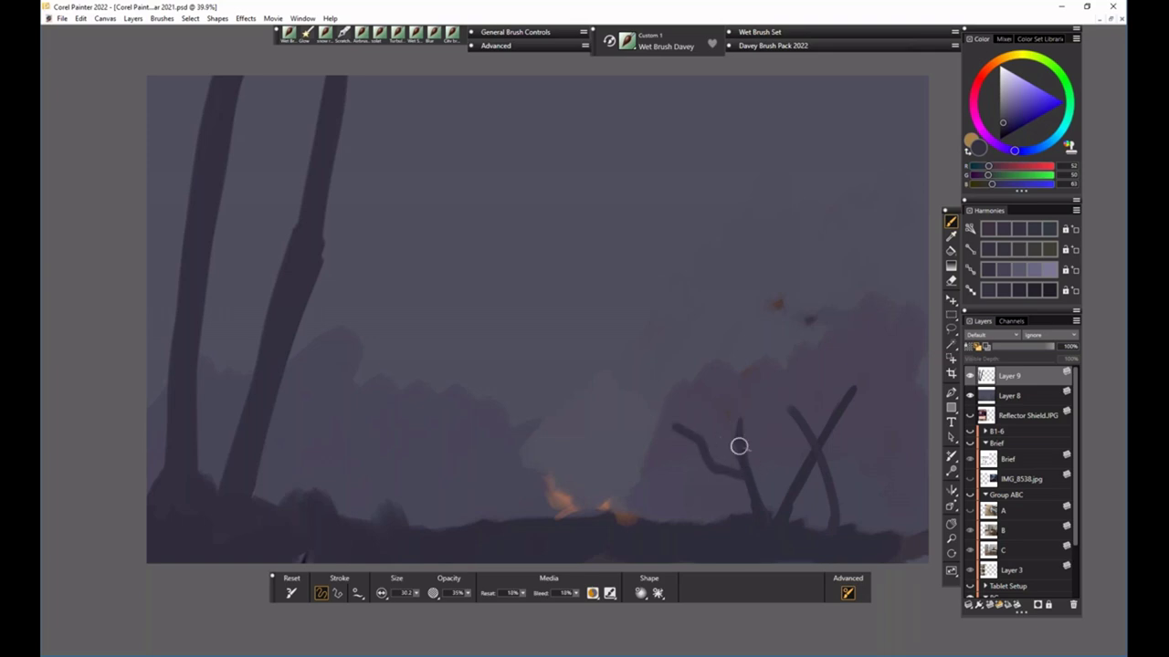
{"action": "left_click_drag", "start_coordinate": [817, 518], "coordinate": [890, 445]}
{"action": "left_click_drag", "start_coordinate": [816, 515], "coordinate": [838, 478]}
- Paint dark bushes to the right of the branching trees, enlarging the brush to size 58.6
{"action": "mouse_move", "coordinate": [872, 516]}
{"action": "left_mouse_down"}
{"action": "mouse_move", "coordinate": [877, 502]}
{"action": "mouse_move", "coordinate": [882, 517]}
{"action": "left_mouse_up"}
{"action": "left_click_drag", "start_coordinate": [416, 594], "coordinate": [436, 594]}
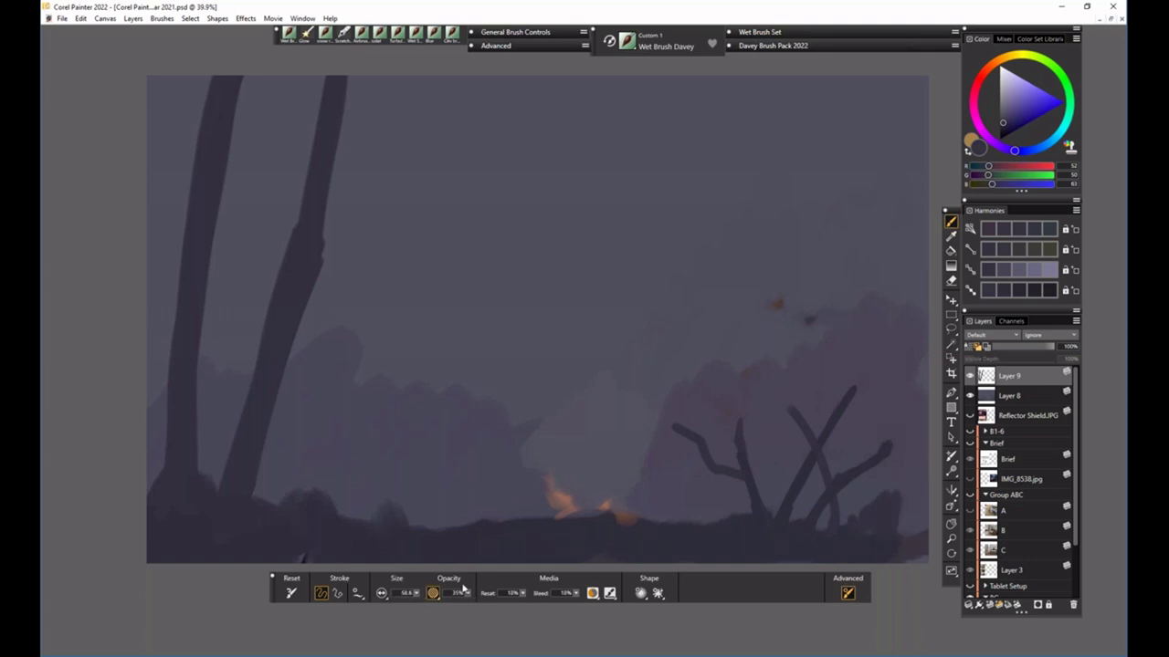
{"action": "mouse_move", "coordinate": [894, 516]}
{"action": "left_mouse_down"}
{"action": "mouse_move", "coordinate": [867, 498]}
{"action": "mouse_move", "coordinate": [900, 493]}
{"action": "mouse_move", "coordinate": [915, 521]}
{"action": "mouse_move", "coordinate": [903, 529]}
{"action": "left_mouse_up"}
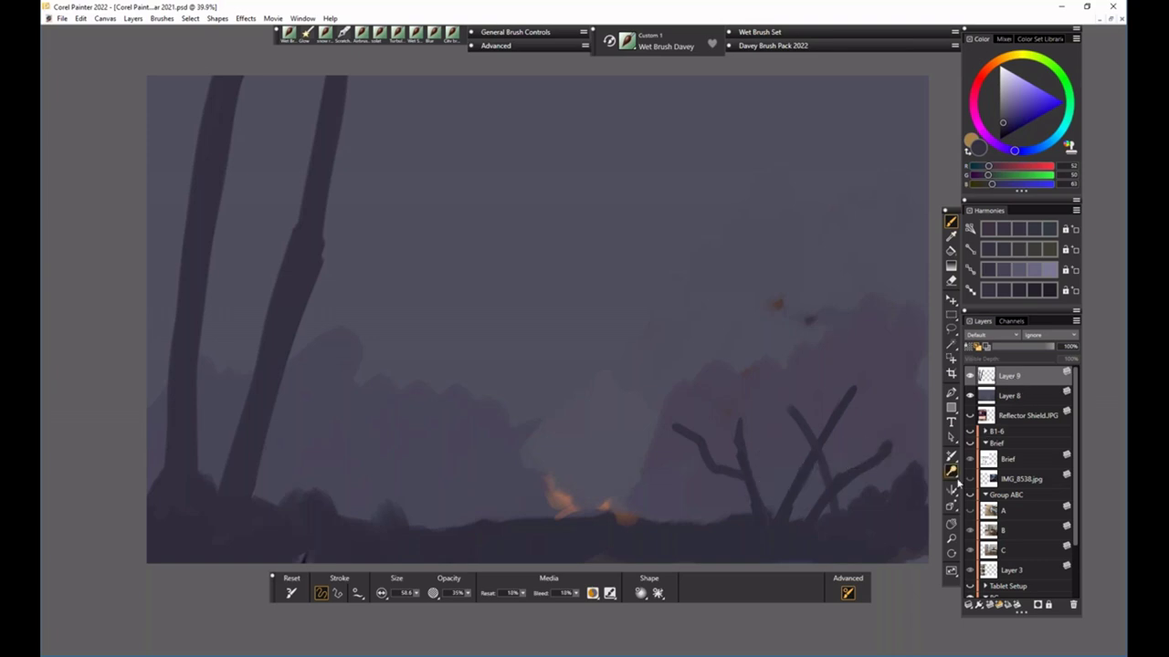
- Dab rounded dark foliage clusters over the branch ends of the right-hand trees with the brush at size 158.3
{"action": "left_click_drag", "start_coordinate": [423, 604], "coordinate": [438, 612]}
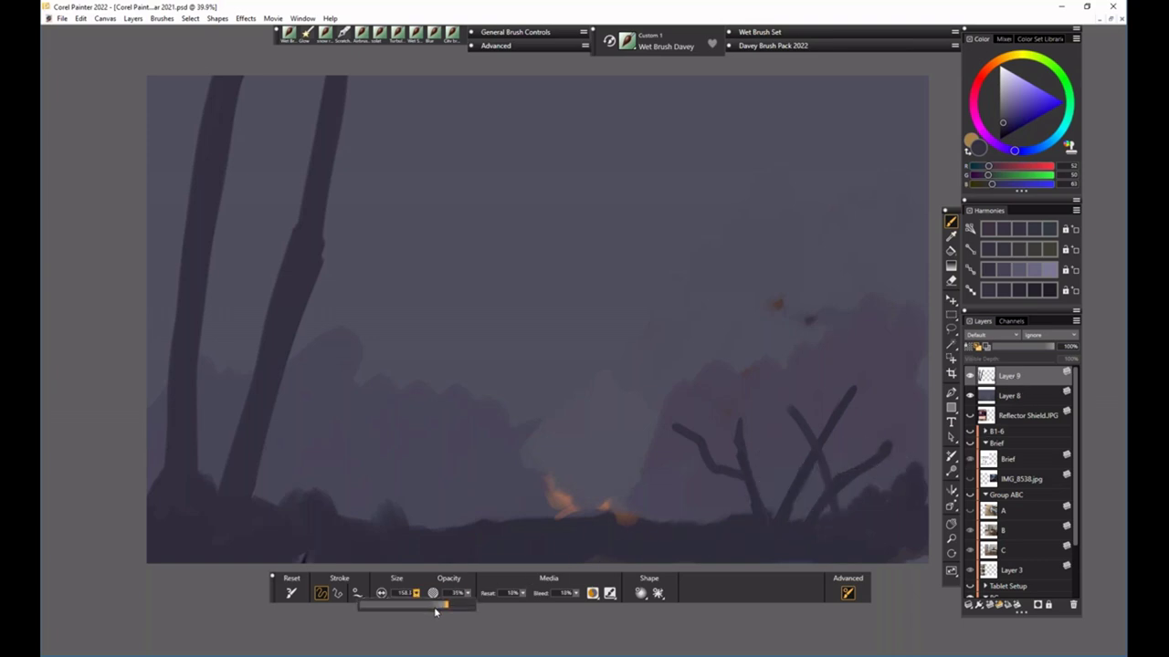
{"action": "mouse_move", "coordinate": [599, 467]}
{"action": "left_mouse_down"}
{"action": "mouse_move", "coordinate": [647, 438]}
{"action": "mouse_move", "coordinate": [647, 417]}
{"action": "mouse_move", "coordinate": [749, 401]}
{"action": "mouse_move", "coordinate": [710, 358]}
{"action": "mouse_move", "coordinate": [812, 364]}
{"action": "mouse_move", "coordinate": [808, 383]}
{"action": "mouse_move", "coordinate": [853, 391]}
{"action": "mouse_move", "coordinate": [879, 417]}
{"action": "mouse_move", "coordinate": [800, 439]}
{"action": "mouse_move", "coordinate": [834, 334]}
{"action": "mouse_move", "coordinate": [869, 316]}
{"action": "mouse_move", "coordinate": [873, 435]}
{"action": "mouse_move", "coordinate": [924, 422]}
{"action": "mouse_move", "coordinate": [897, 343]}
{"action": "mouse_move", "coordinate": [918, 361]}
{"action": "left_mouse_up"}
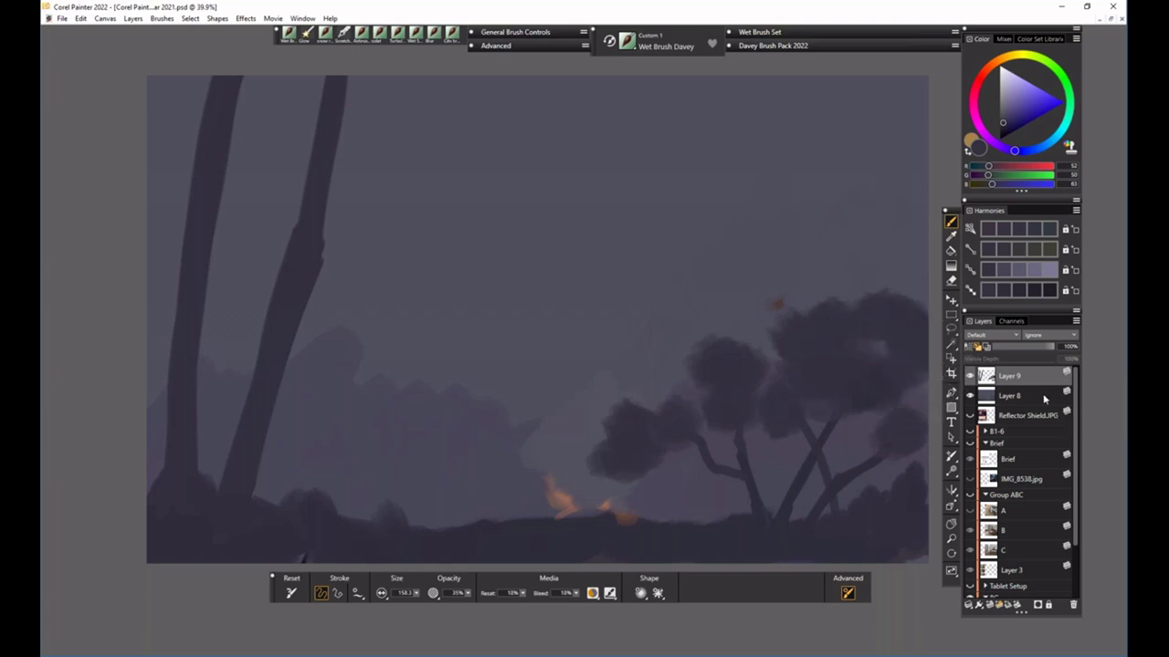
{"action": "mouse_move", "coordinate": [712, 414]}
{"action": "left_mouse_down"}
{"action": "mouse_move", "coordinate": [678, 456]}
{"action": "mouse_move", "coordinate": [702, 410]}
{"action": "mouse_move", "coordinate": [687, 391]}
{"action": "left_mouse_up"}
{"action": "mouse_move", "coordinate": [794, 322]}
{"action": "left_mouse_down"}
{"action": "mouse_move", "coordinate": [887, 288]}
{"action": "mouse_move", "coordinate": [899, 334]}
{"action": "left_mouse_up"}
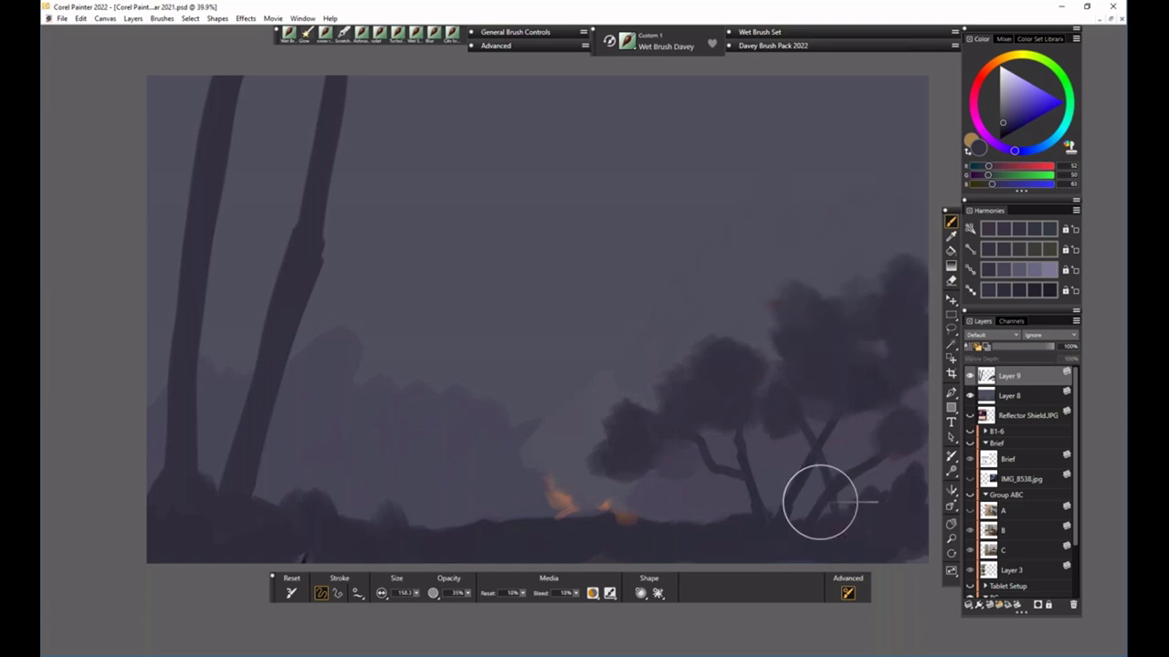
- Switch to the eraser and set its size to 24.3
{"action": "key", "text": "n"}
{"action": "left_click", "coordinate": [416, 593]}
{"action": "left_click", "coordinate": [397, 613]}
{"action": "left_click", "coordinate": [416, 593]}
{"action": "left_click", "coordinate": [429, 608]}
{"action": "left_click_drag", "start_coordinate": [418, 595], "coordinate": [453, 568]}
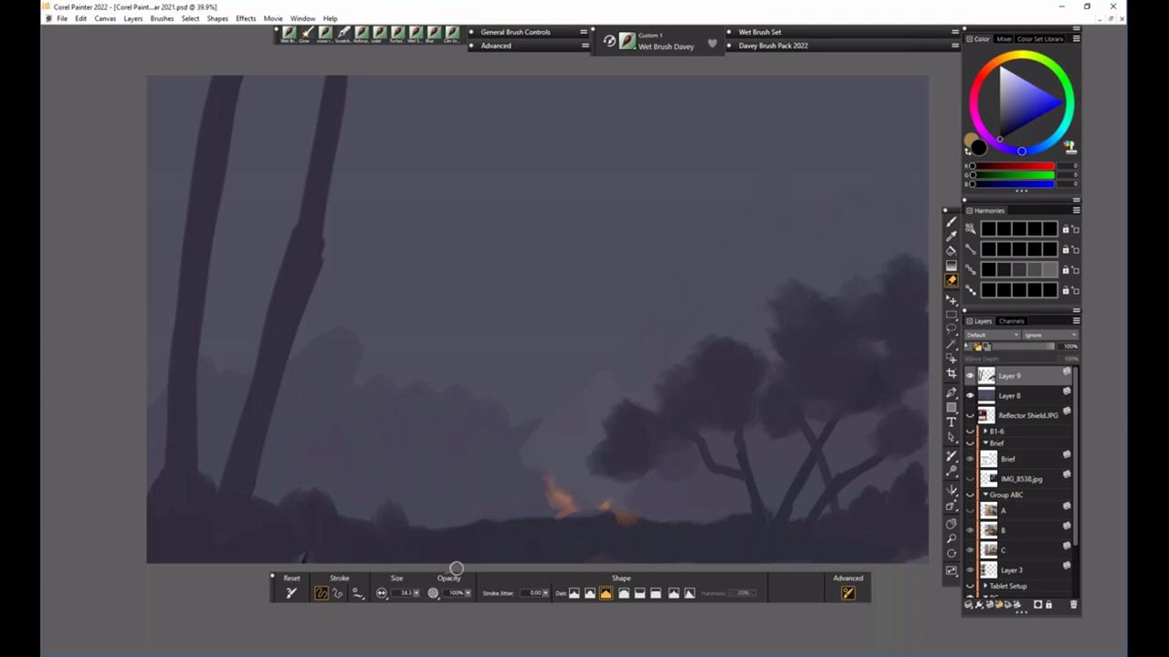
- Lasso a jagged, leaf-shaped selection along the outer edge of the leftmost foliage cluster
{"action": "left_click", "coordinate": [745, 516], "text": "alt"}
{"action": "key", "text": "l"}
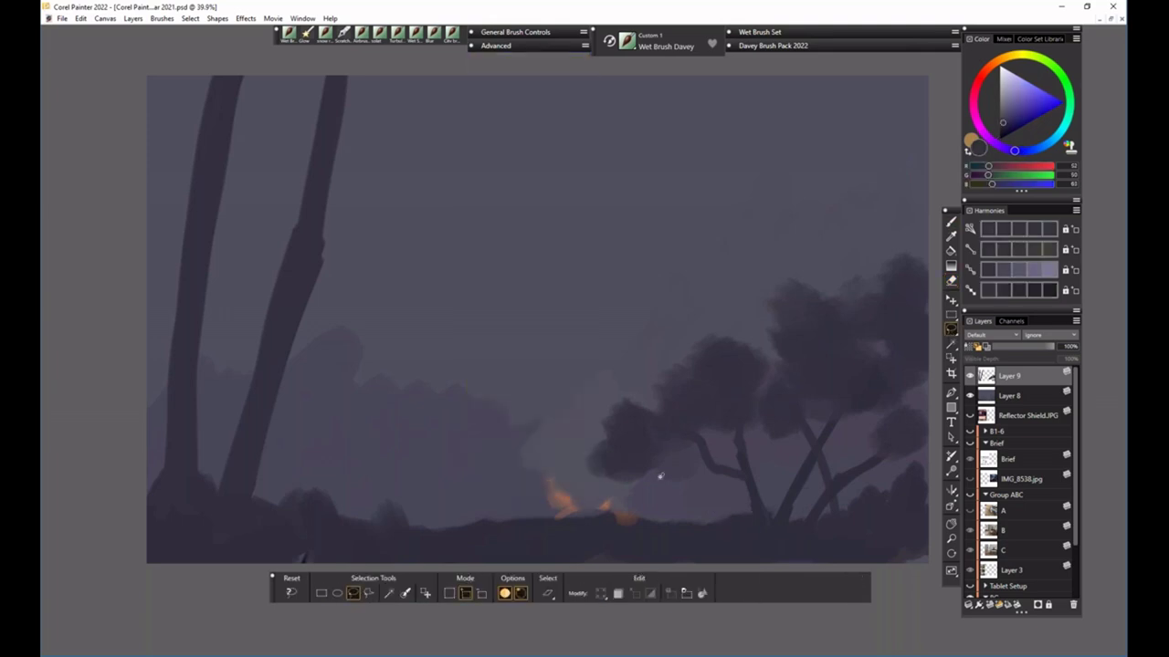
{"action": "mouse_move", "coordinate": [626, 478]}
{"action": "left_mouse_down"}
{"action": "mouse_move", "coordinate": [585, 470]}
{"action": "mouse_move", "coordinate": [589, 445]}
{"action": "mouse_move", "coordinate": [611, 430]}
{"action": "mouse_move", "coordinate": [608, 412]}
{"action": "mouse_move", "coordinate": [618, 422]}
{"action": "mouse_move", "coordinate": [616, 402]}
{"action": "mouse_move", "coordinate": [653, 413]}
{"action": "mouse_move", "coordinate": [651, 399]}
{"action": "mouse_move", "coordinate": [563, 411]}
{"action": "mouse_move", "coordinate": [594, 509]}
{"action": "mouse_move", "coordinate": [635, 484]}
{"action": "left_mouse_up"}
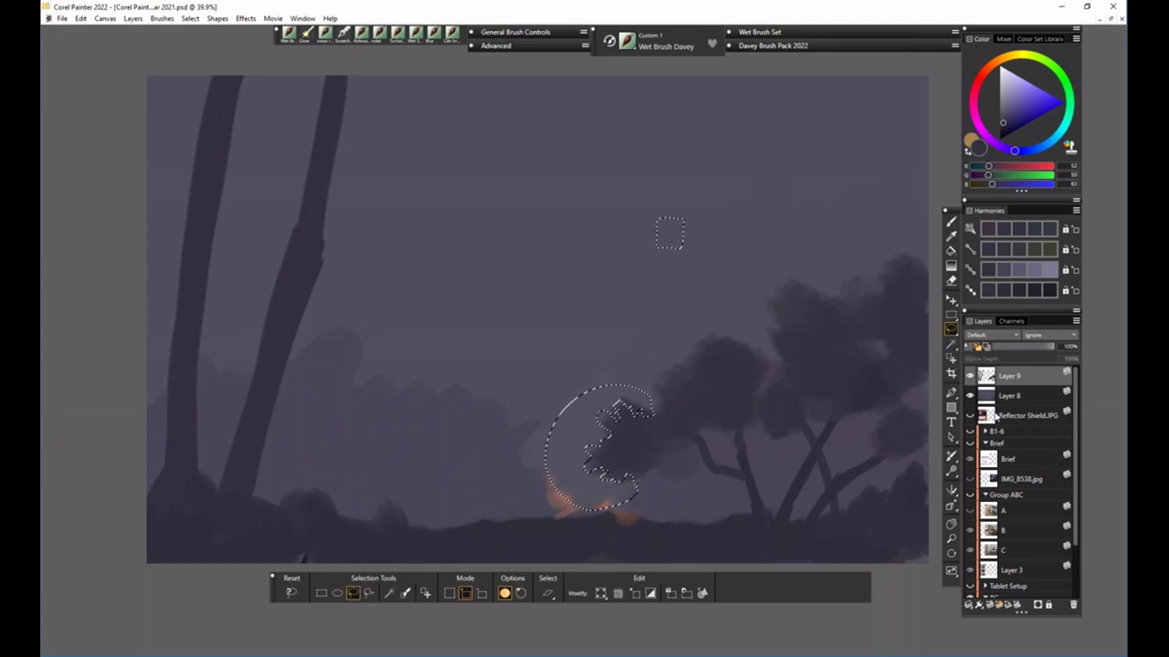
- Erase the soft foliage edge inside the lasso selection with the eraser enlarged to size 88.5, and deselect
{"action": "key", "text": "n"}
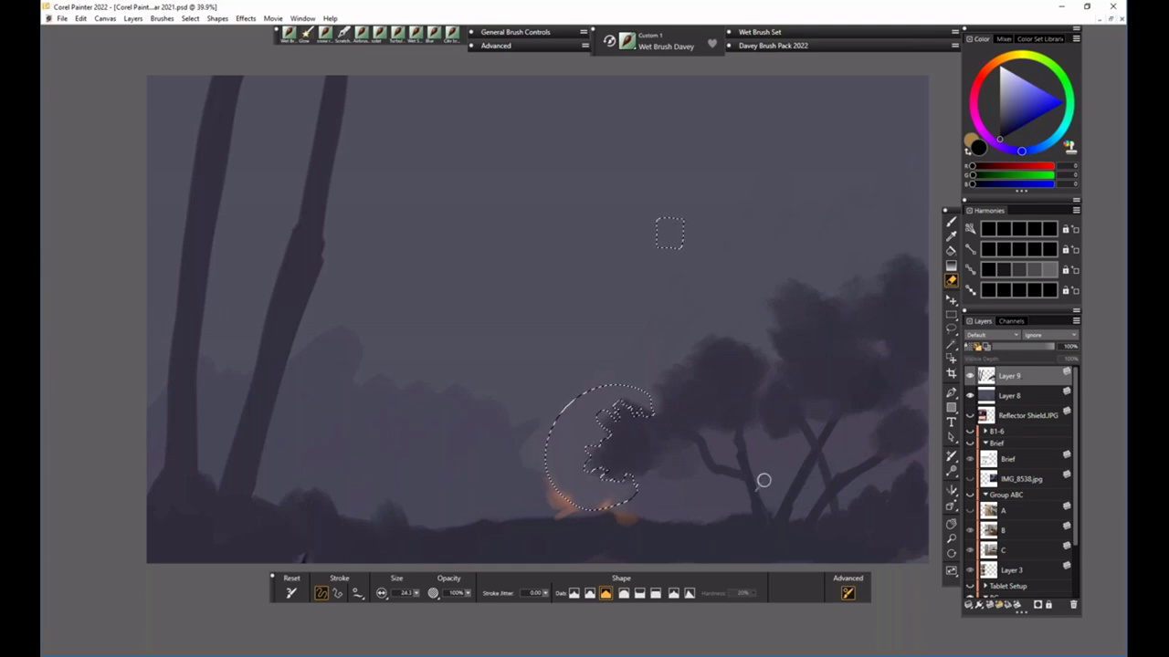
{"action": "key", "text": "bracketright"}
{"action": "key", "text": "bracketright"}
{"action": "key", "text": "bracketright"}
{"action": "key", "text": "bracketright"}
{"action": "key", "text": "bracketright"}
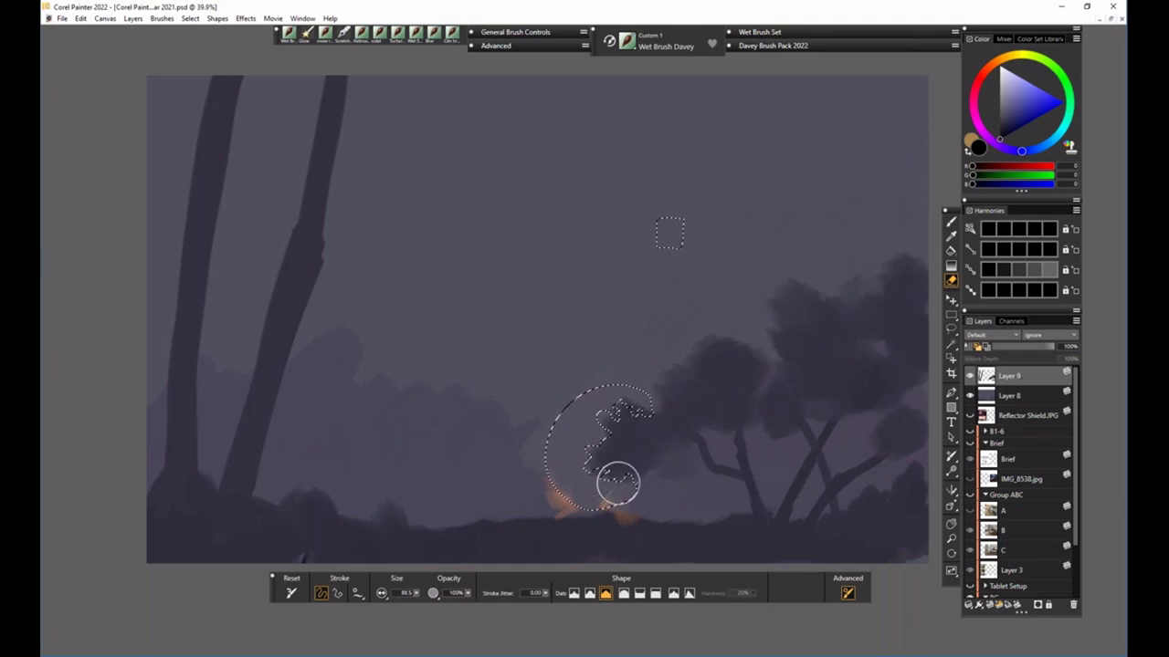
{"action": "left_click", "coordinate": [599, 472]}
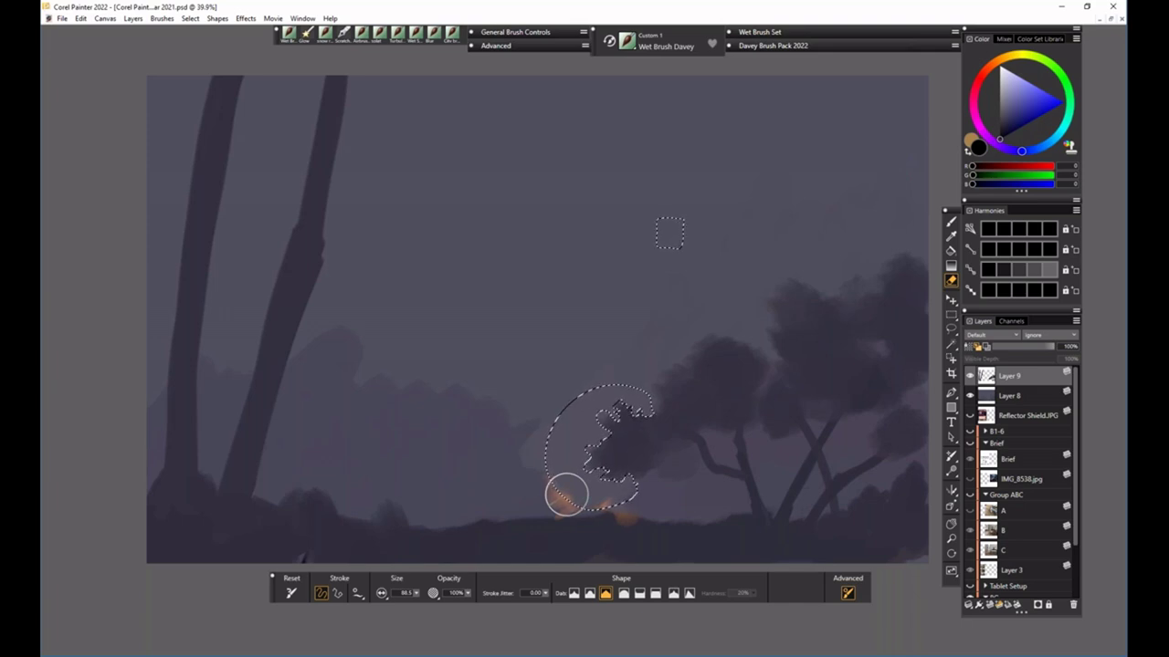
{"action": "key", "text": "ctrl+d"}
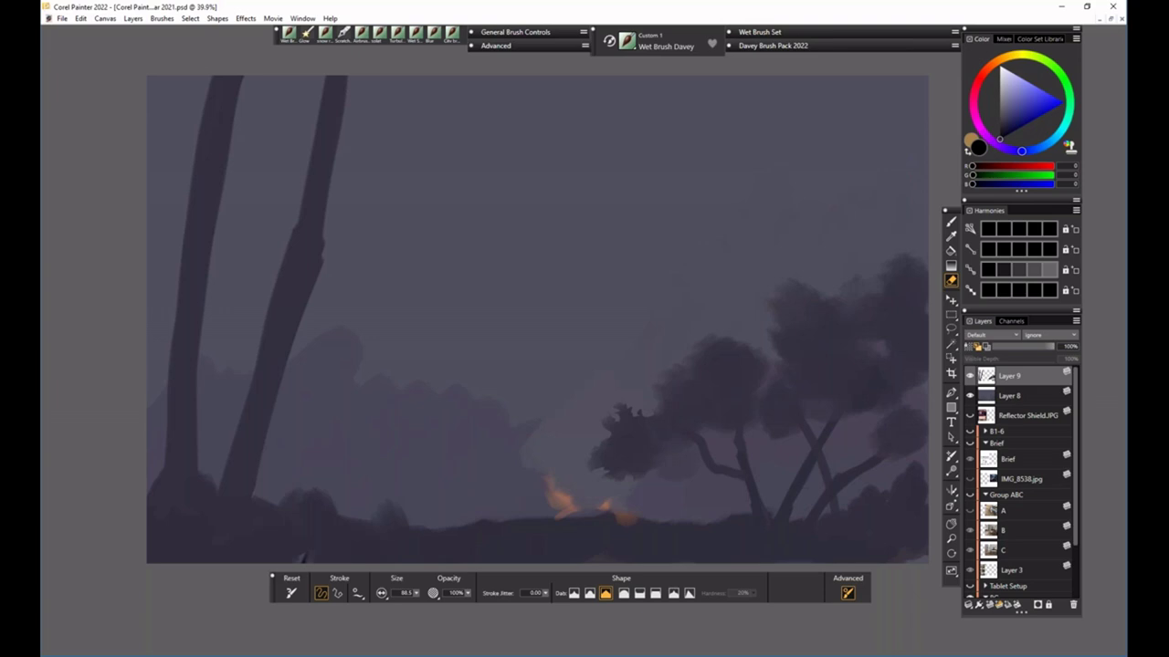
- Compare the scene with and without Layer 9 and look over the brushes in the Wet Brush Set palette
{"action": "key", "text": "r"}
{"action": "left_click", "coordinate": [969, 375]}
{"action": "left_click", "coordinate": [970, 375]}
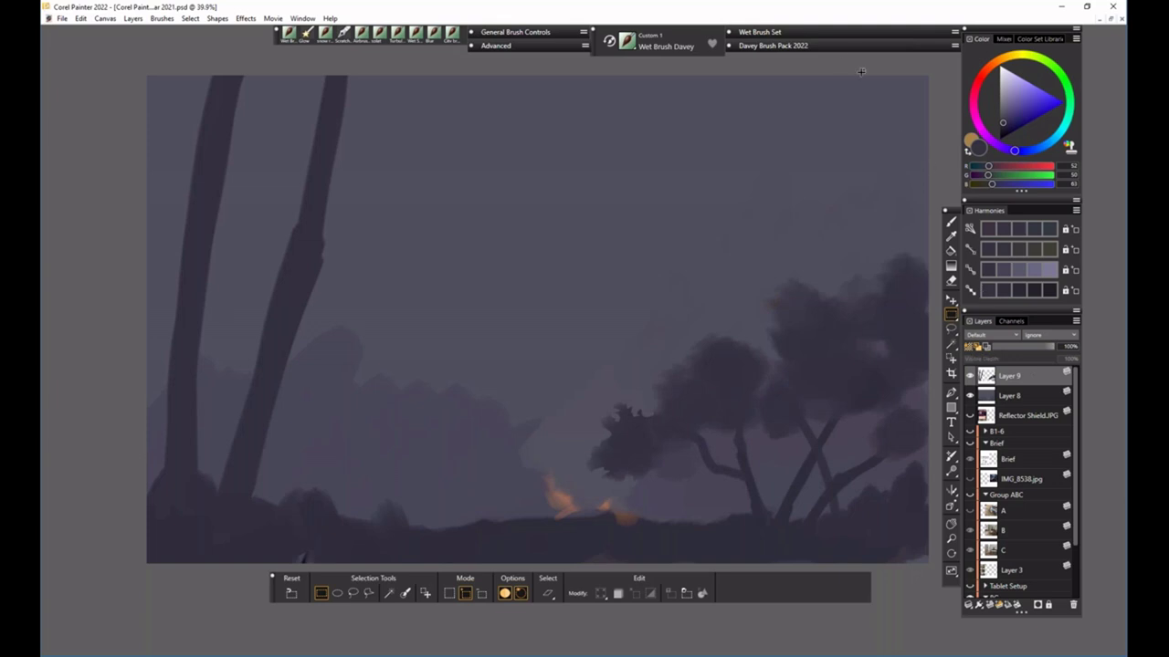
{"action": "left_click", "coordinate": [824, 34]}
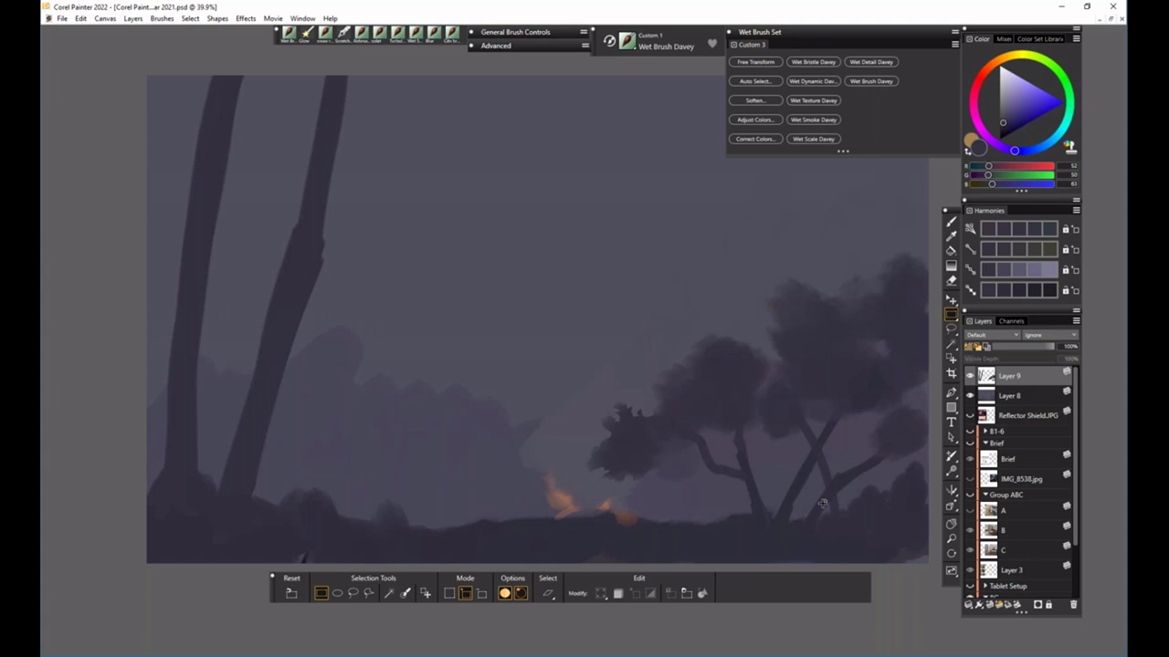
{"action": "left_click", "coordinate": [817, 35]}
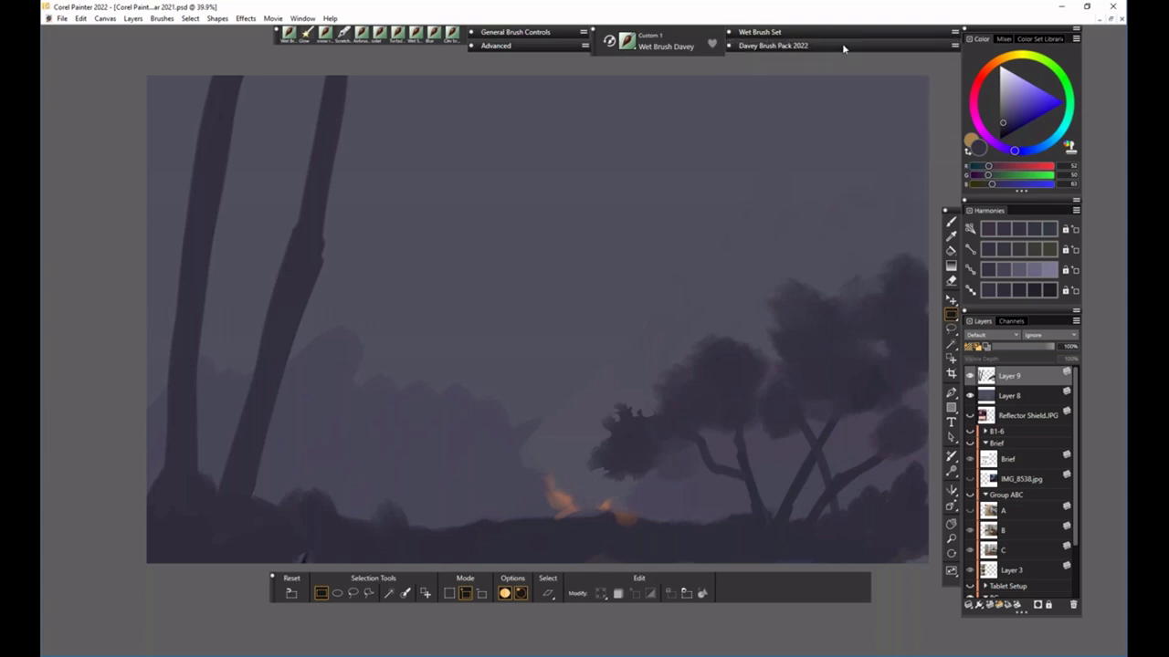
- Texture both tall tree trunks on Layer 9 with the snow rocks airbrush in a slightly lighter grey-violet
{"action": "left_click", "coordinate": [842, 45]}
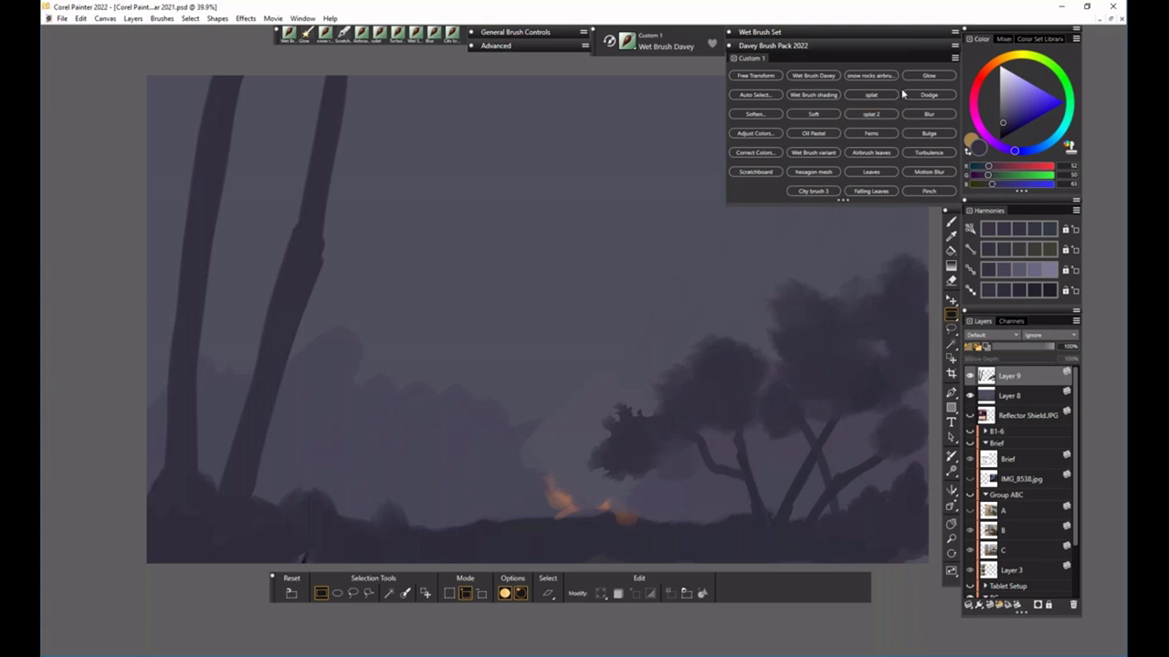
{"action": "left_click", "coordinate": [867, 77]}
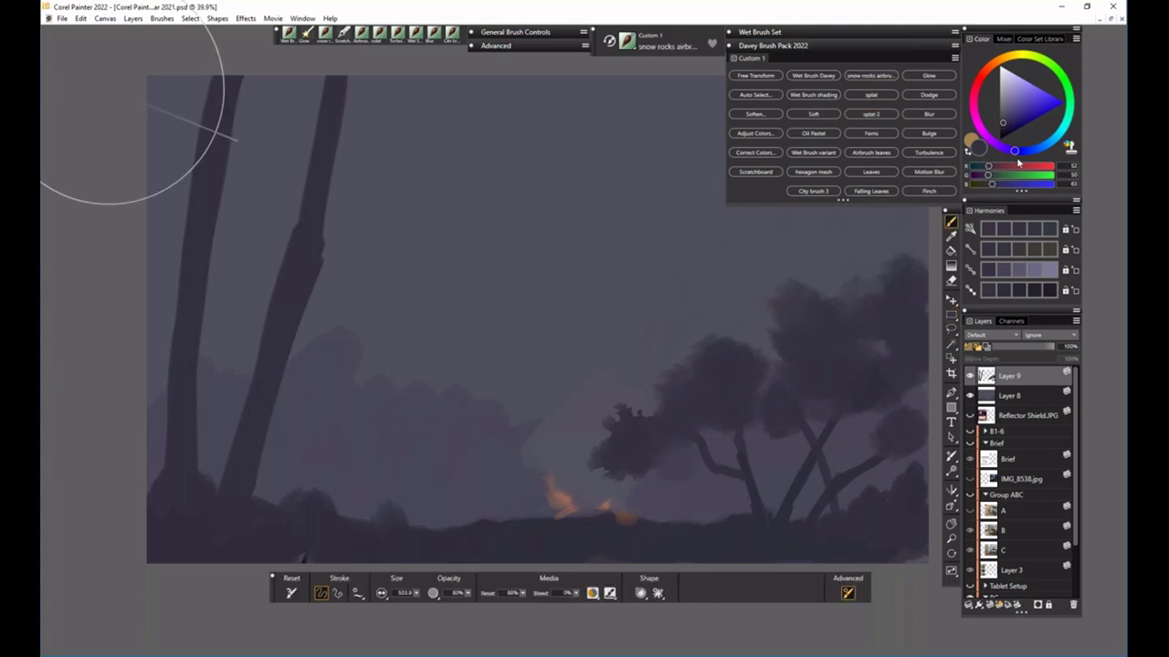
{"action": "left_click", "coordinate": [1004, 119]}
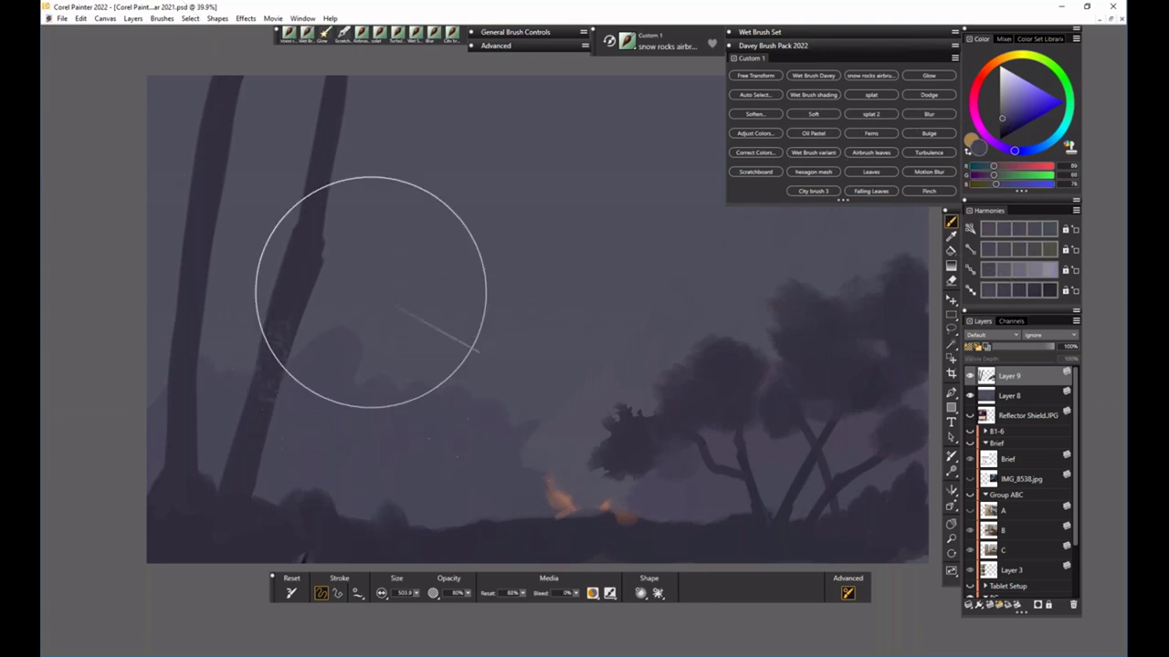
{"action": "mouse_move", "coordinate": [365, 284]}
{"action": "left_mouse_down"}
{"action": "mouse_move", "coordinate": [303, 425]}
{"action": "mouse_move", "coordinate": [370, 205]}
{"action": "mouse_move", "coordinate": [370, 131]}
{"action": "mouse_move", "coordinate": [268, 213]}
{"action": "mouse_move", "coordinate": [244, 273]}
{"action": "mouse_move", "coordinate": [248, 424]}
{"action": "left_mouse_up"}
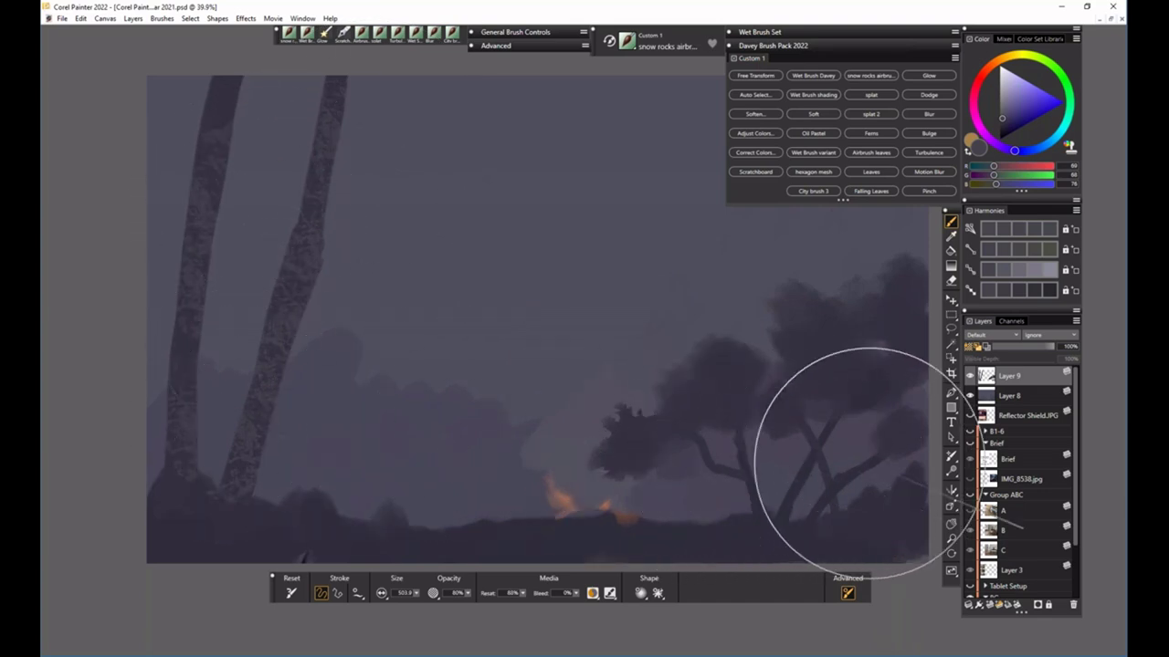
- Add a new layer and place it between Layer 9 and Layer 8
{"action": "left_click", "coordinate": [1023, 394]}
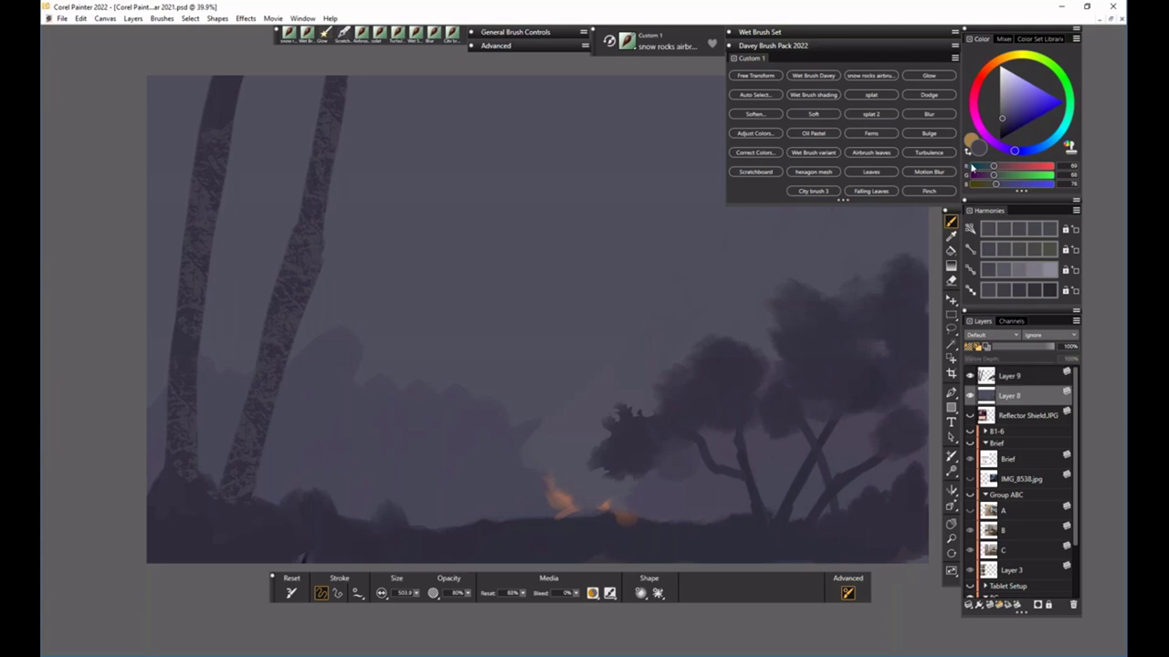
{"action": "left_click", "coordinate": [848, 48]}
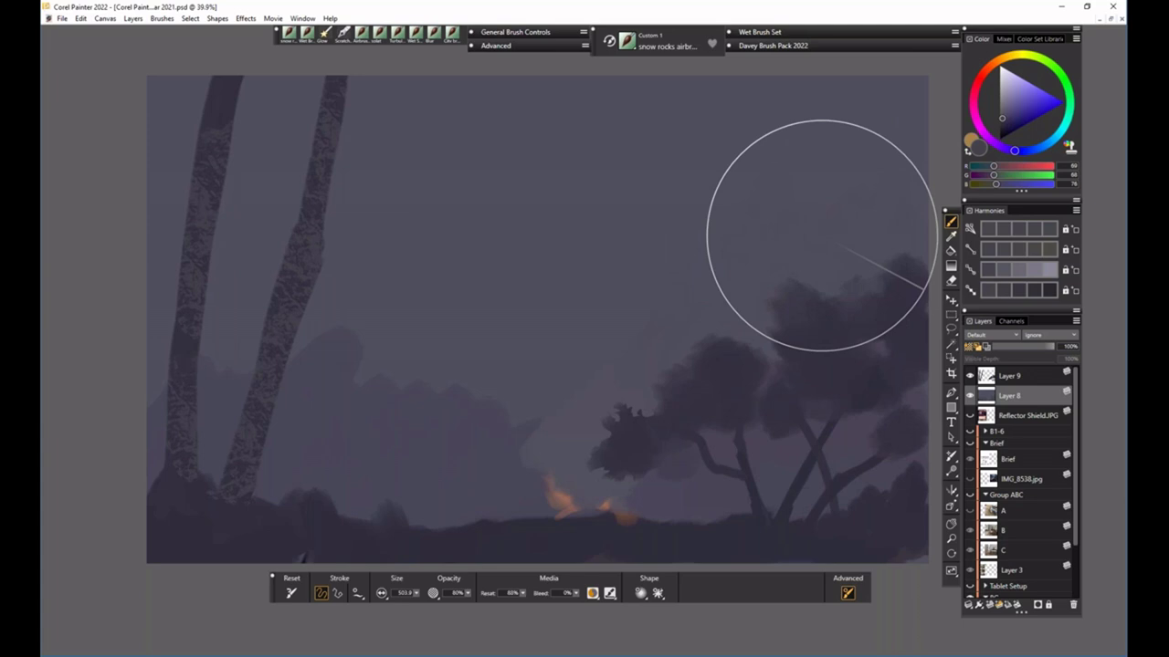
{"action": "left_click", "coordinate": [1025, 380]}
{"action": "left_click", "coordinate": [990, 604]}
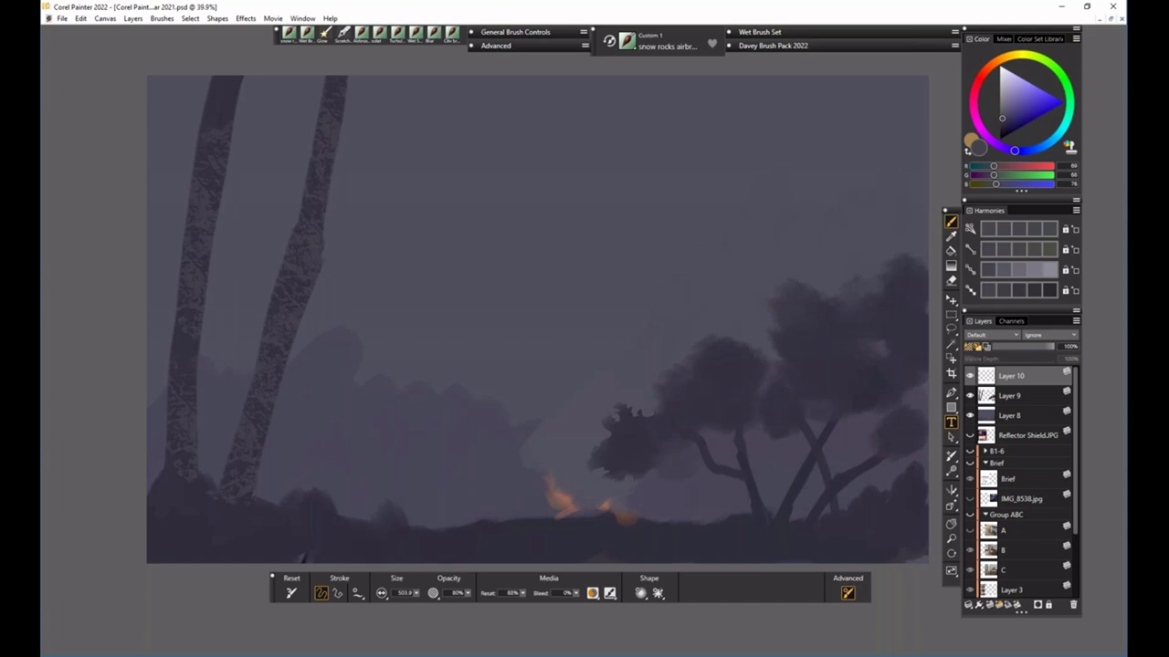
{"action": "left_click_drag", "start_coordinate": [1021, 378], "coordinate": [1006, 444]}
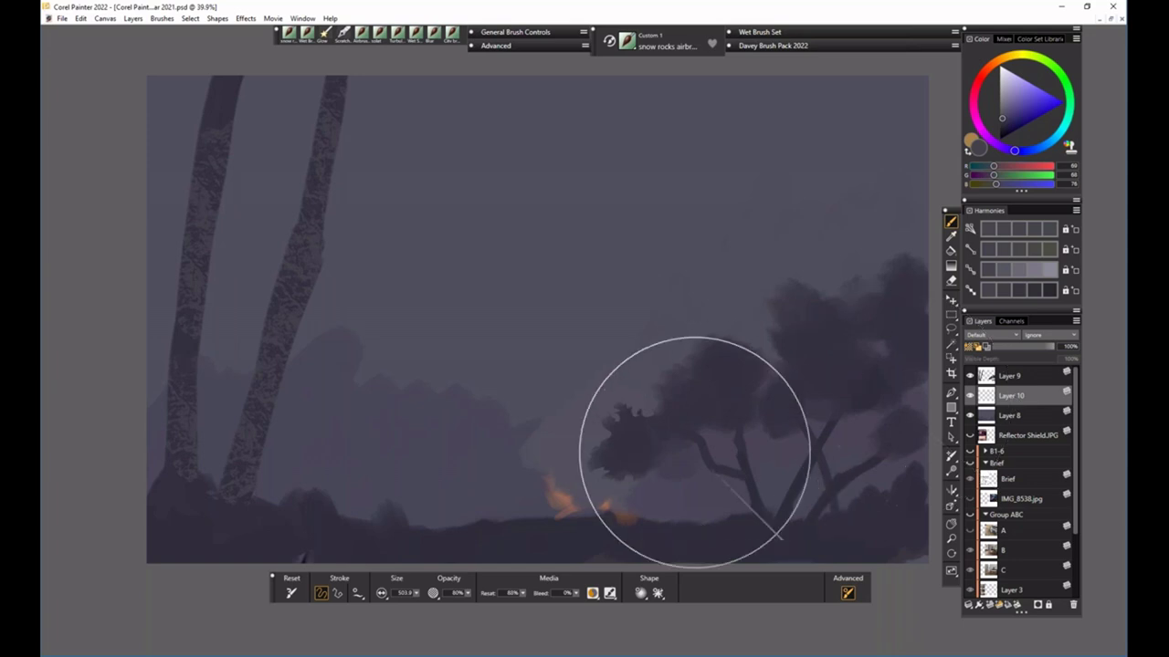
- Enlarge the snow rocks airbrush to size 749.9 and paint rocky texture across the middle of the scene on Layer 10
{"action": "left_click", "coordinate": [822, 49]}
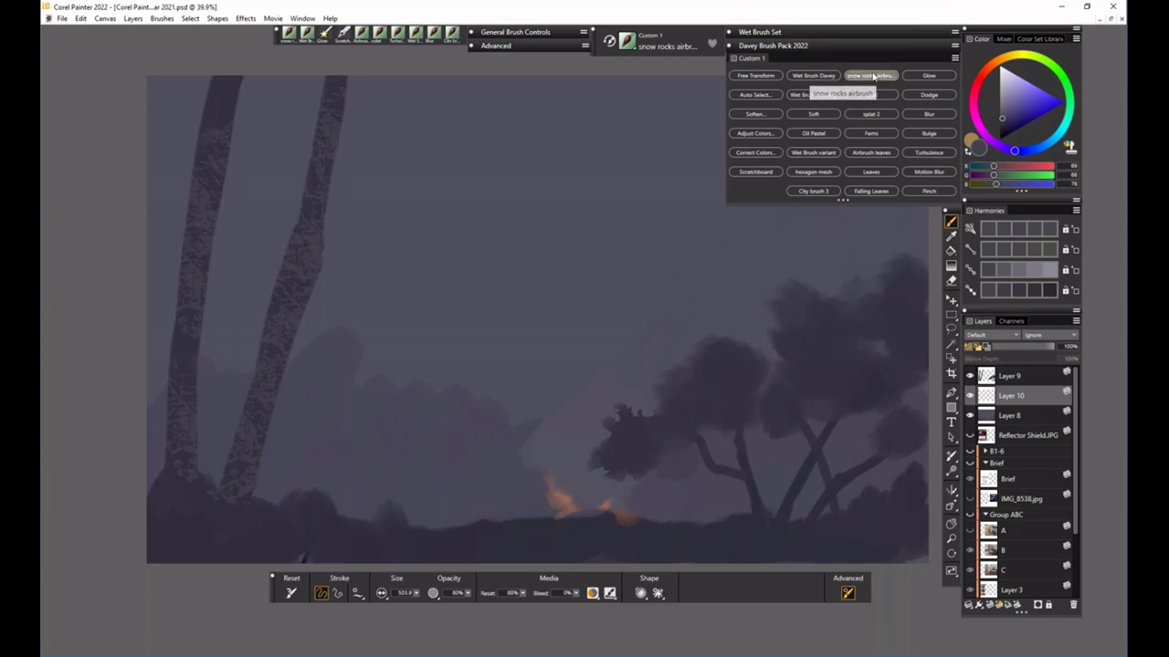
{"action": "left_click", "coordinate": [835, 46]}
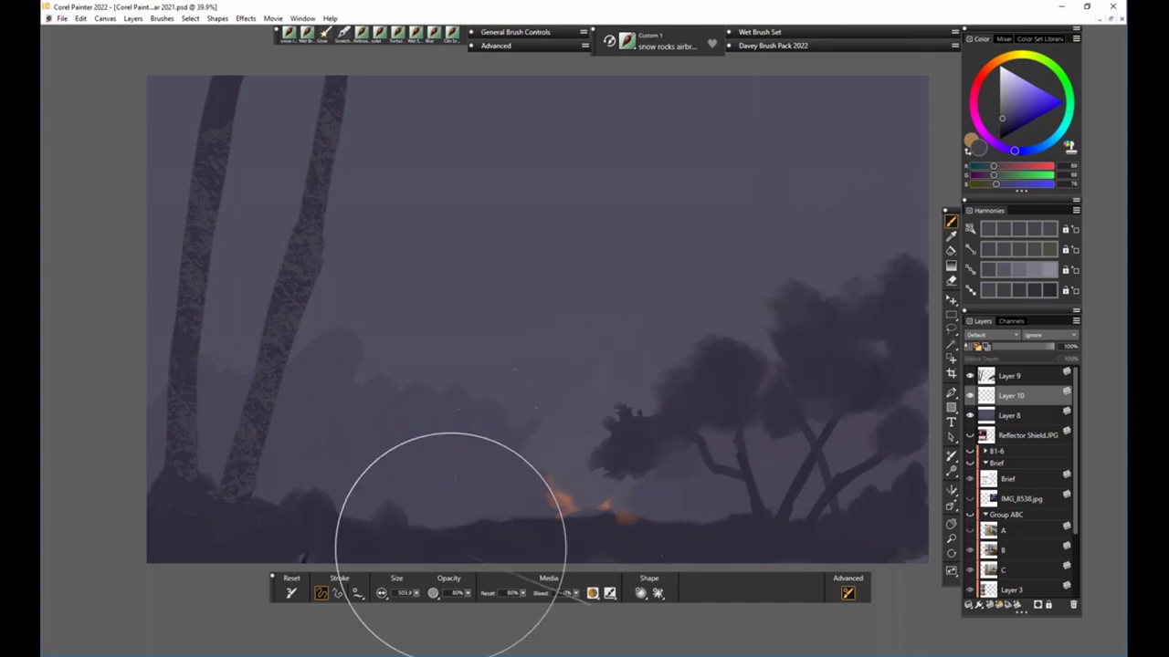
{"action": "left_click_drag", "start_coordinate": [412, 591], "coordinate": [429, 591]}
{"action": "mouse_move", "coordinate": [481, 418]}
{"action": "left_mouse_down"}
{"action": "mouse_move", "coordinate": [456, 403]}
{"action": "mouse_move", "coordinate": [727, 409]}
{"action": "mouse_move", "coordinate": [703, 410]}
{"action": "mouse_move", "coordinate": [750, 339]}
{"action": "mouse_move", "coordinate": [803, 320]}
{"action": "mouse_move", "coordinate": [645, 317]}
{"action": "mouse_move", "coordinate": [559, 297]}
{"action": "mouse_move", "coordinate": [401, 310]}
{"action": "mouse_move", "coordinate": [330, 344]}
{"action": "mouse_move", "coordinate": [507, 378]}
{"action": "mouse_move", "coordinate": [678, 351]}
{"action": "mouse_move", "coordinate": [647, 298]}
{"action": "mouse_move", "coordinate": [600, 404]}
{"action": "mouse_move", "coordinate": [612, 389]}
{"action": "mouse_move", "coordinate": [720, 372]}
{"action": "mouse_move", "coordinate": [805, 383]}
{"action": "mouse_move", "coordinate": [714, 241]}
{"action": "left_mouse_up"}
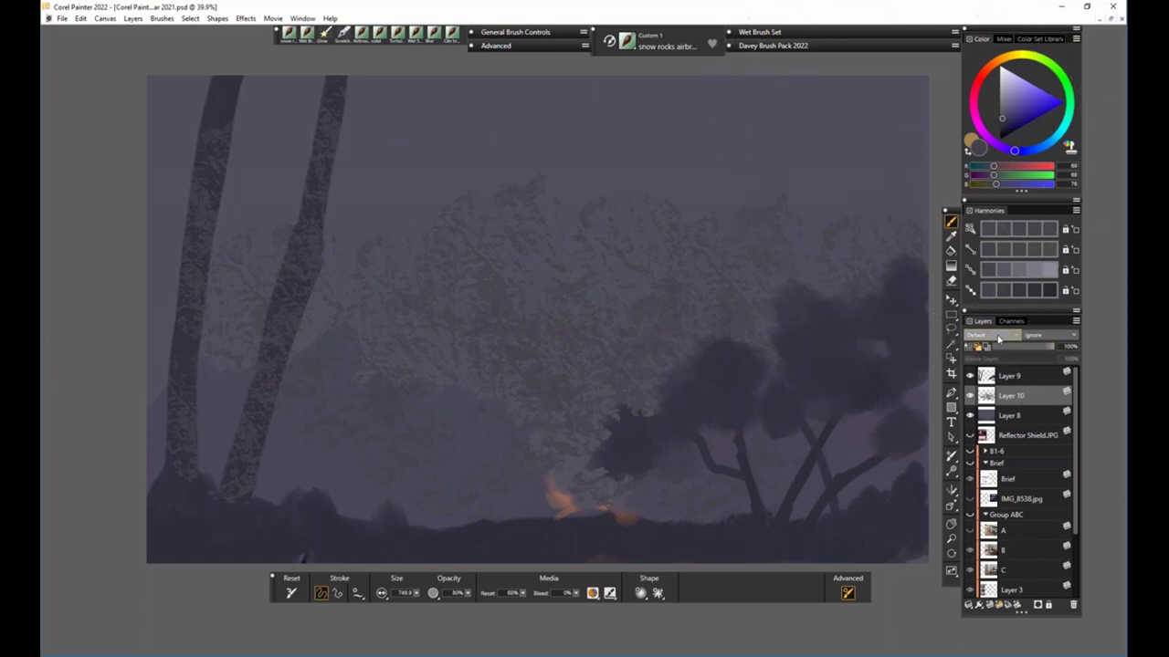
- Free-transform the Layer 10 rock texture, squashing its height from above and tapering its left side in perspective
{"action": "left_click", "coordinate": [952, 300]}
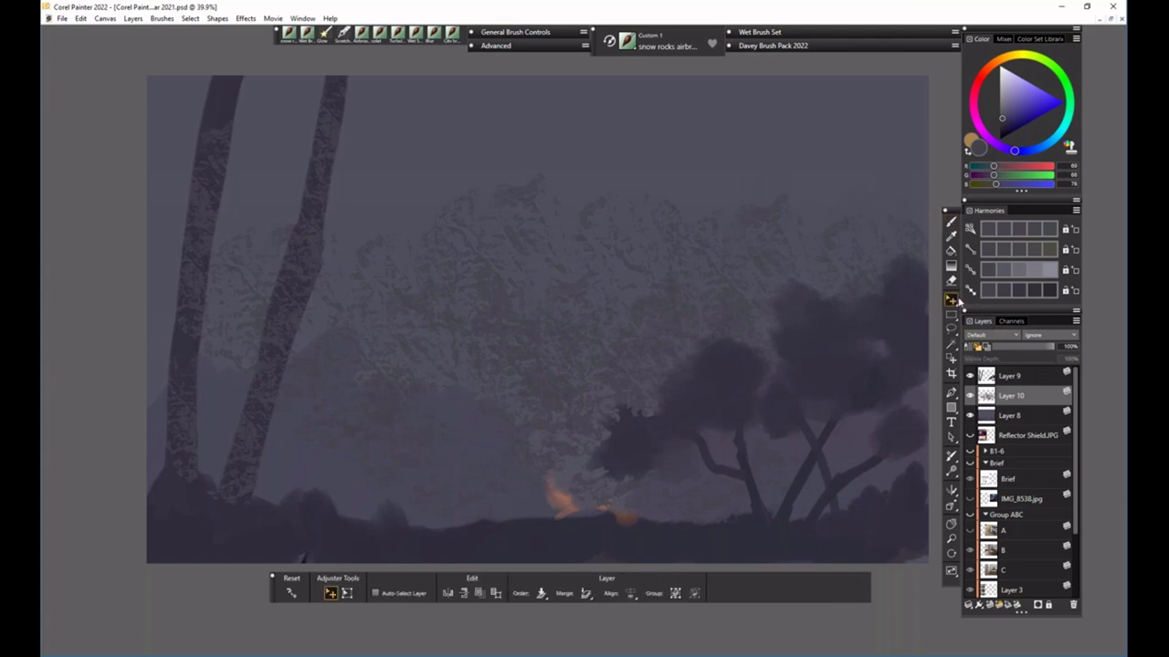
{"action": "left_click", "coordinate": [346, 593]}
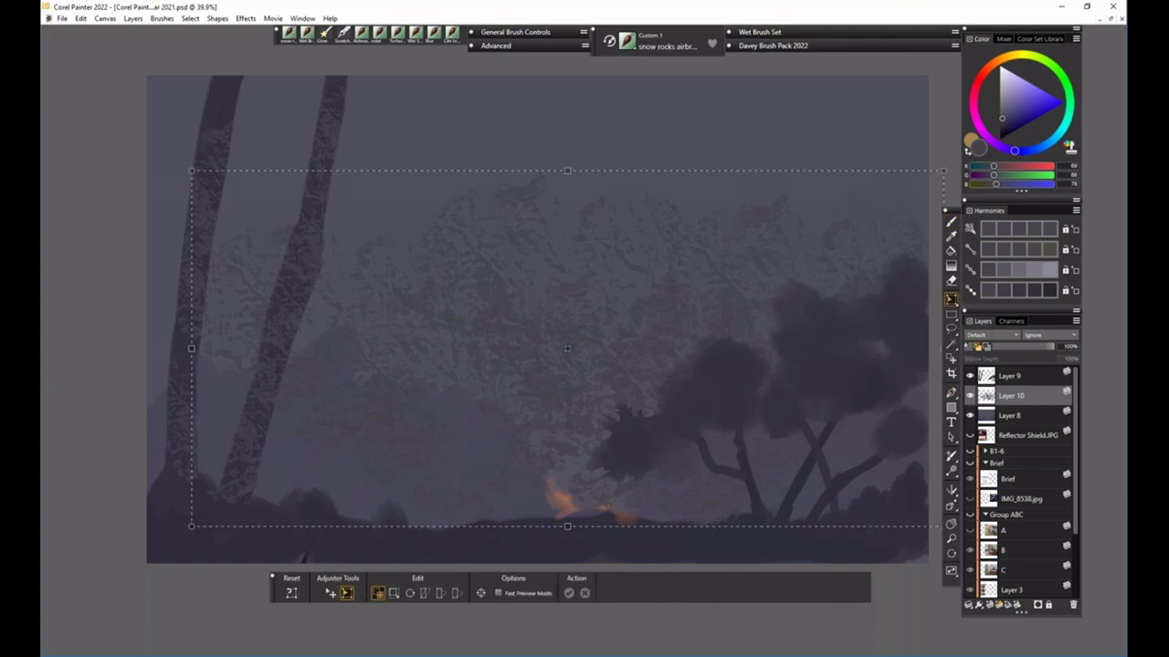
{"action": "left_click_drag", "start_coordinate": [567, 171], "coordinate": [566, 268]}
{"action": "left_click", "coordinate": [458, 592]}
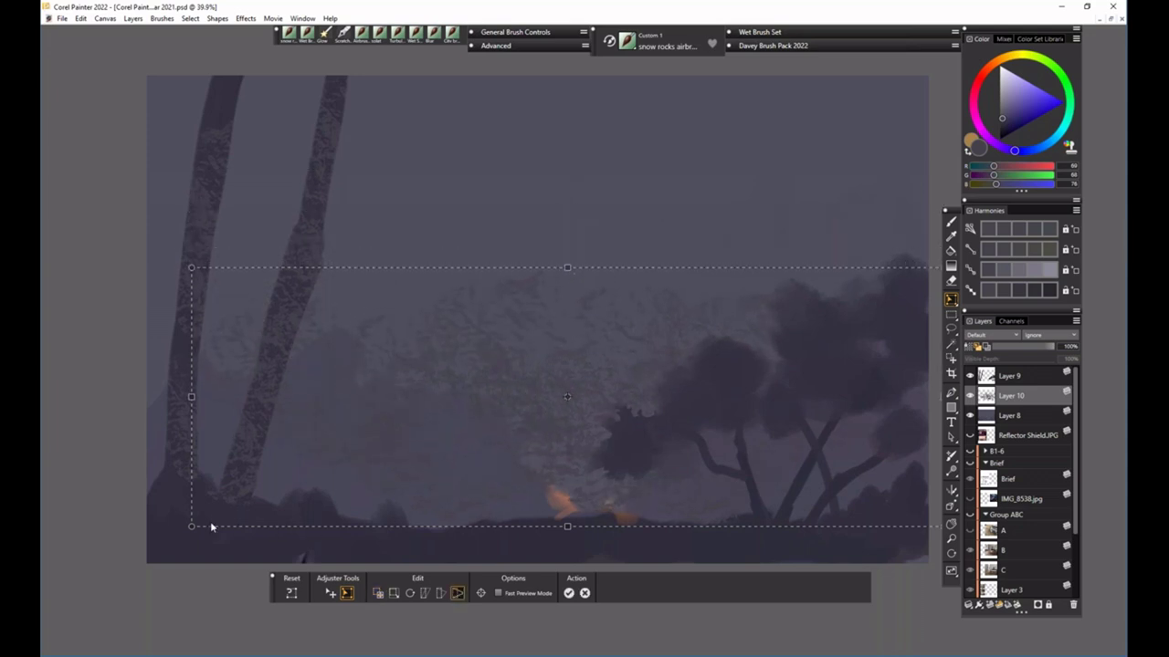
{"action": "left_click_drag", "start_coordinate": [179, 528], "coordinate": [59, 537]}
{"action": "left_click_drag", "start_coordinate": [193, 269], "coordinate": [213, 320]}
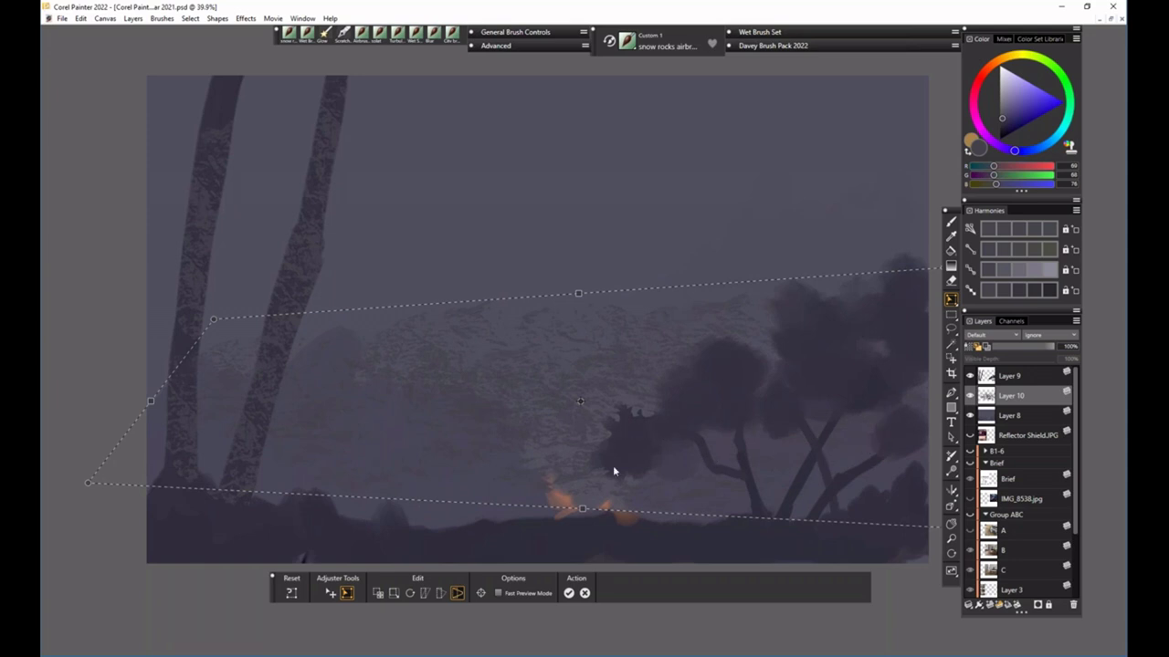
- Distort the texture's left corners outward and down into a slope, apply the transform, and move it right and lower
{"action": "left_click", "coordinate": [441, 595]}
{"action": "left_click_drag", "start_coordinate": [69, 496], "coordinate": [49, 511]}
{"action": "left_click_drag", "start_coordinate": [216, 322], "coordinate": [221, 387]}
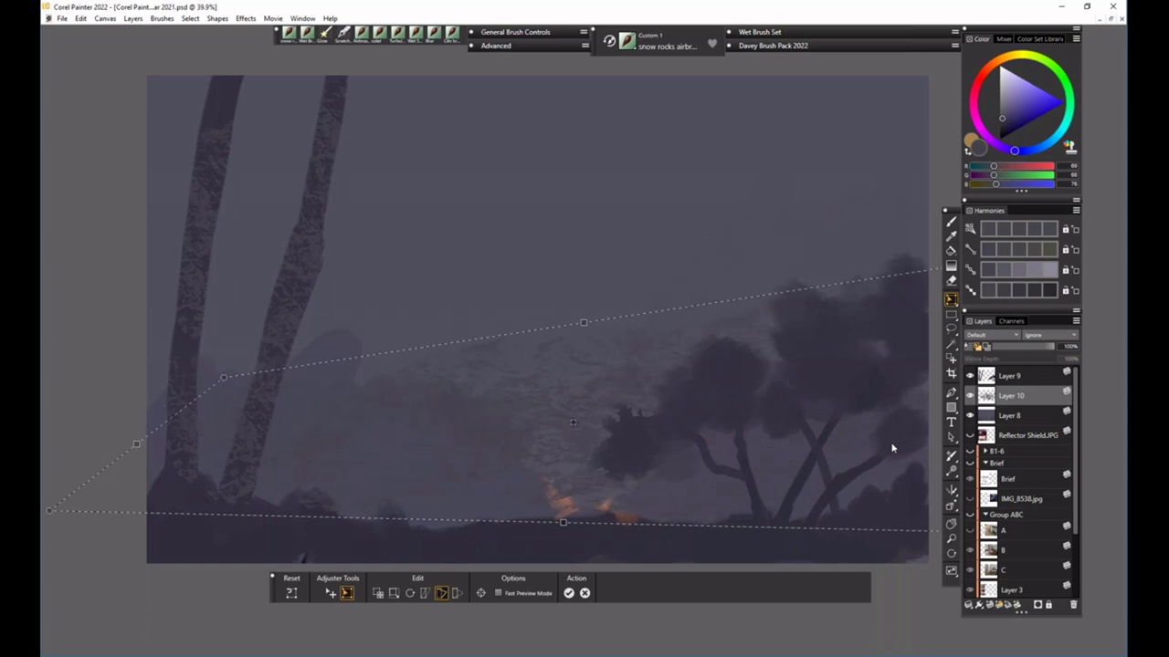
{"action": "key", "text": "Return"}
{"action": "left_click_drag", "start_coordinate": [618, 356], "coordinate": [702, 455]}
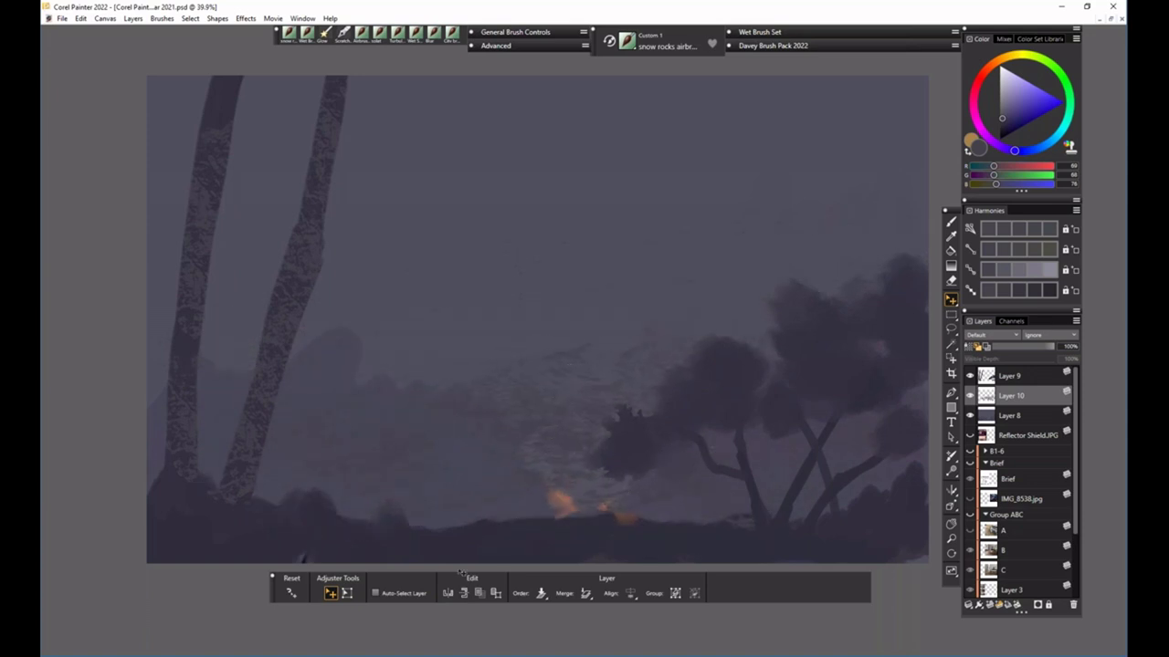
- Distort the Layer 10 texture again by reshaping its left corners into a rising hillside, and apply the transform
{"action": "key", "text": "ctrl+t"}
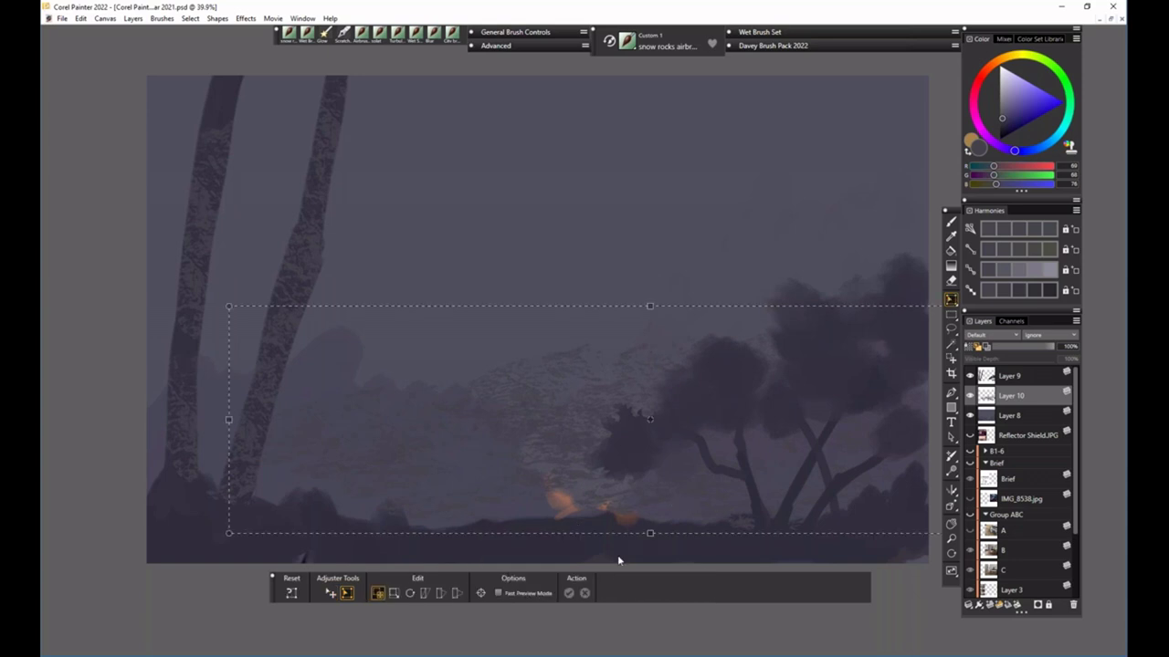
{"action": "left_click", "coordinate": [441, 594]}
{"action": "left_click_drag", "start_coordinate": [231, 308], "coordinate": [468, 391]}
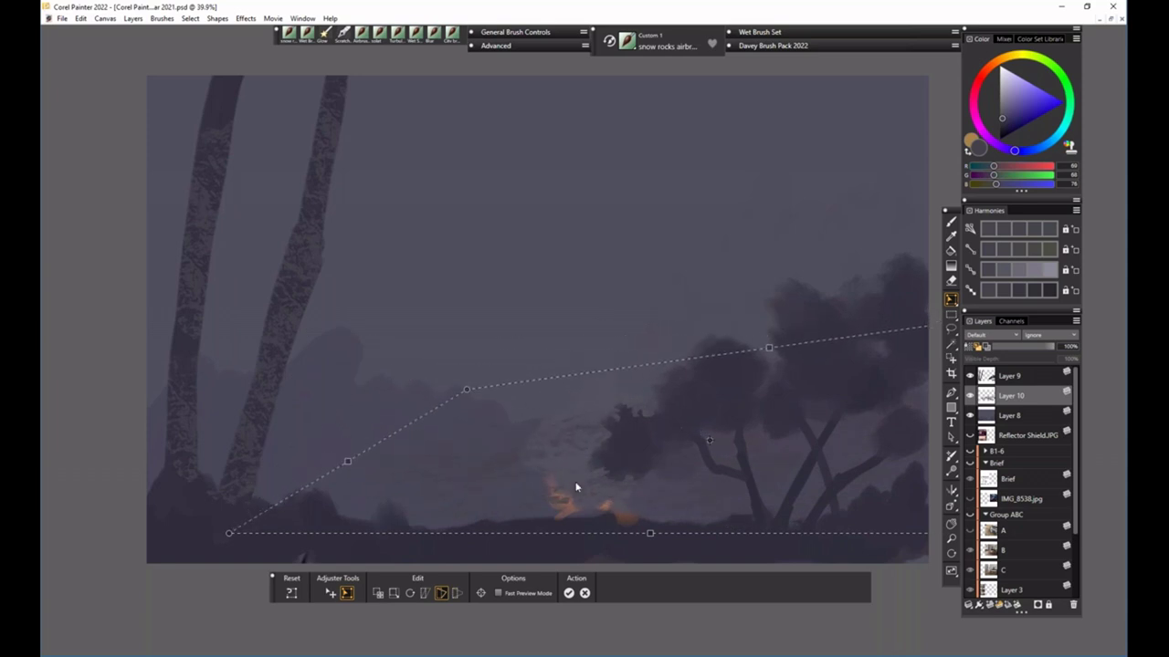
{"action": "left_click_drag", "start_coordinate": [229, 534], "coordinate": [66, 515]}
{"action": "key", "text": "Return"}
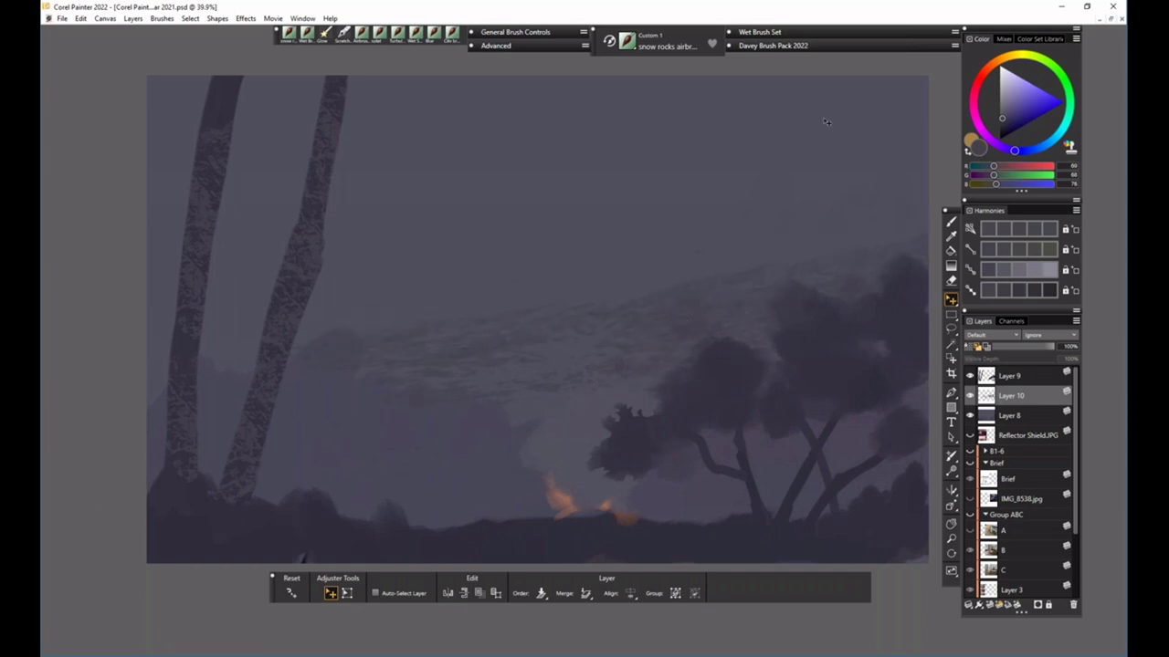
- Move the sloped texture down onto the ground behind the trees and compare the scene with and without Layer 10
{"action": "left_click_drag", "start_coordinate": [646, 340], "coordinate": [672, 375]}
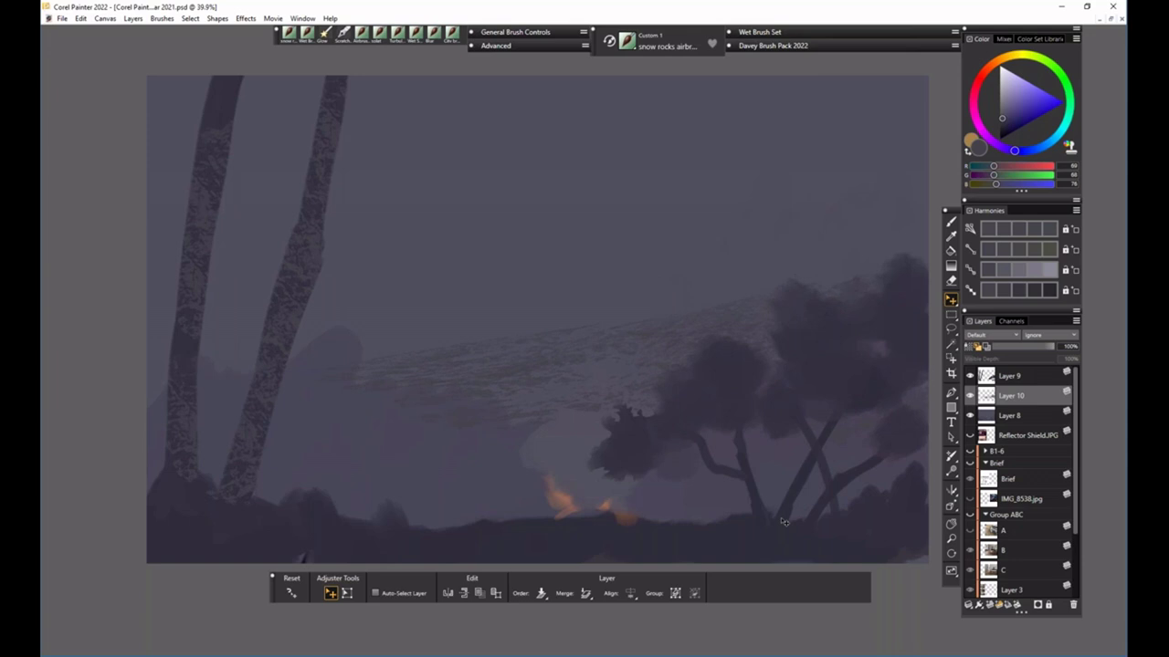
{"action": "left_click_drag", "start_coordinate": [618, 399], "coordinate": [585, 452]}
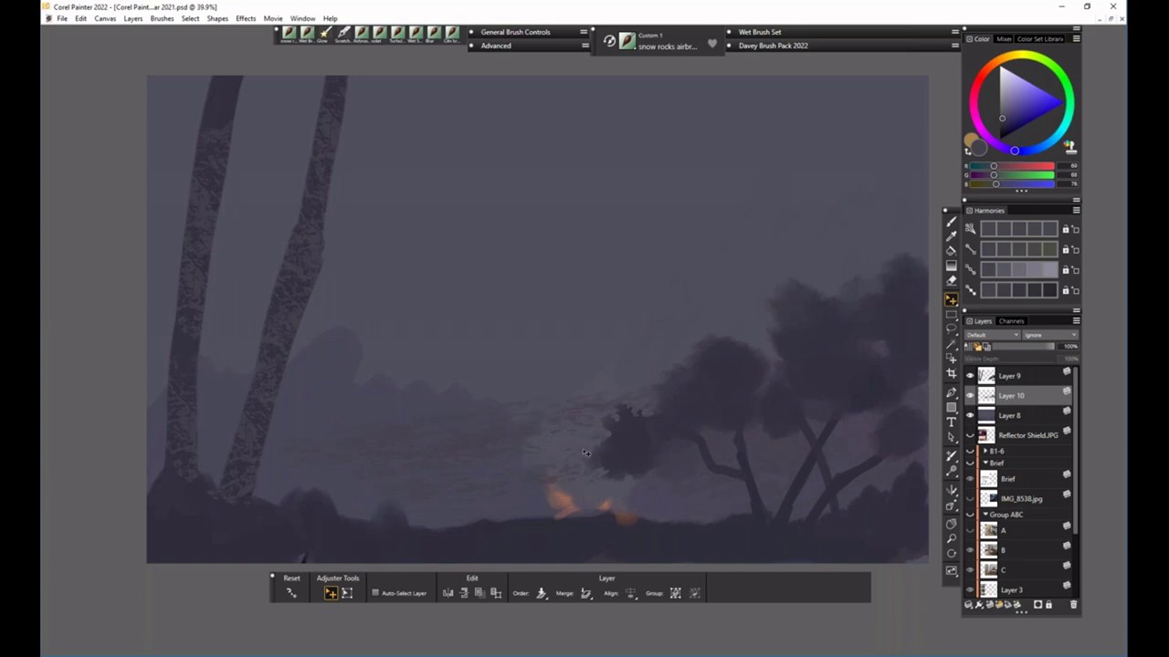
{"action": "left_click", "coordinate": [969, 396]}
{"action": "left_click", "coordinate": [970, 395]}
- Darken the Layer 10 texture with Adjust Color, using Uniform Color and a value of -24%
{"action": "left_click", "coordinate": [1018, 418]}
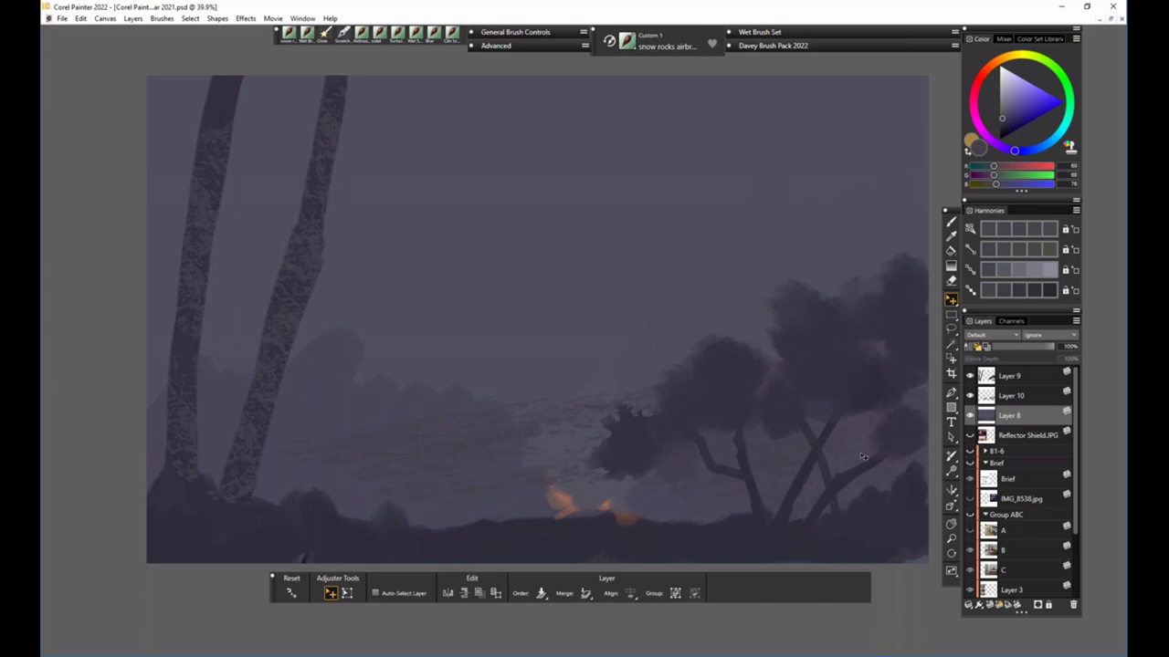
{"action": "left_click", "coordinate": [1020, 395]}
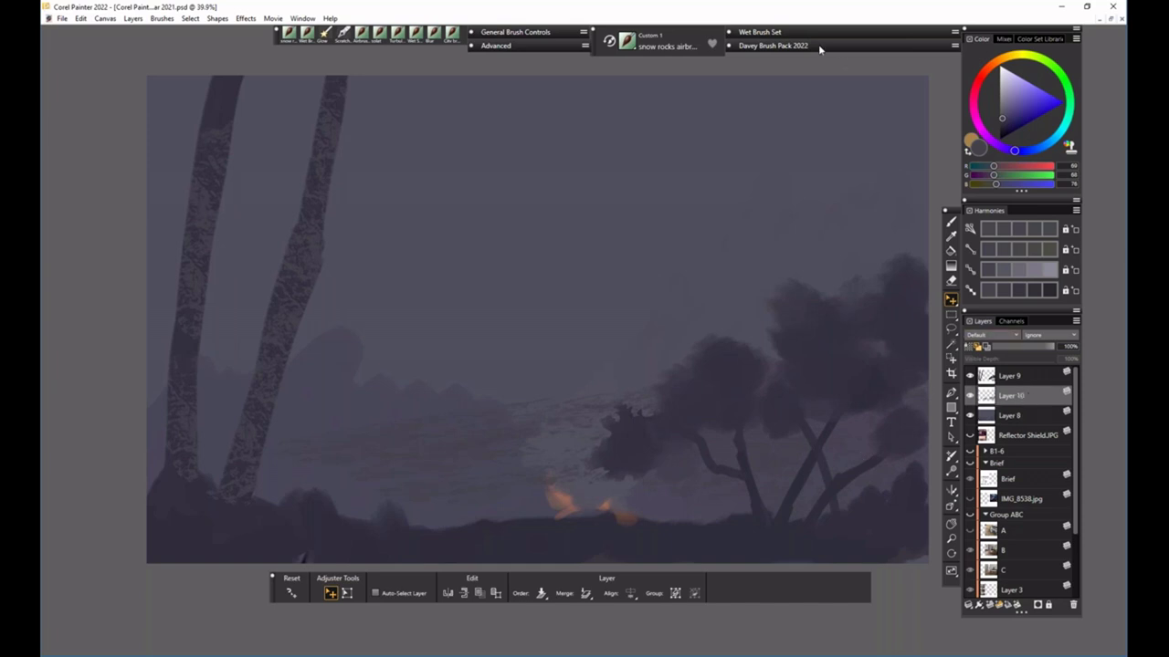
{"action": "left_click", "coordinate": [820, 45]}
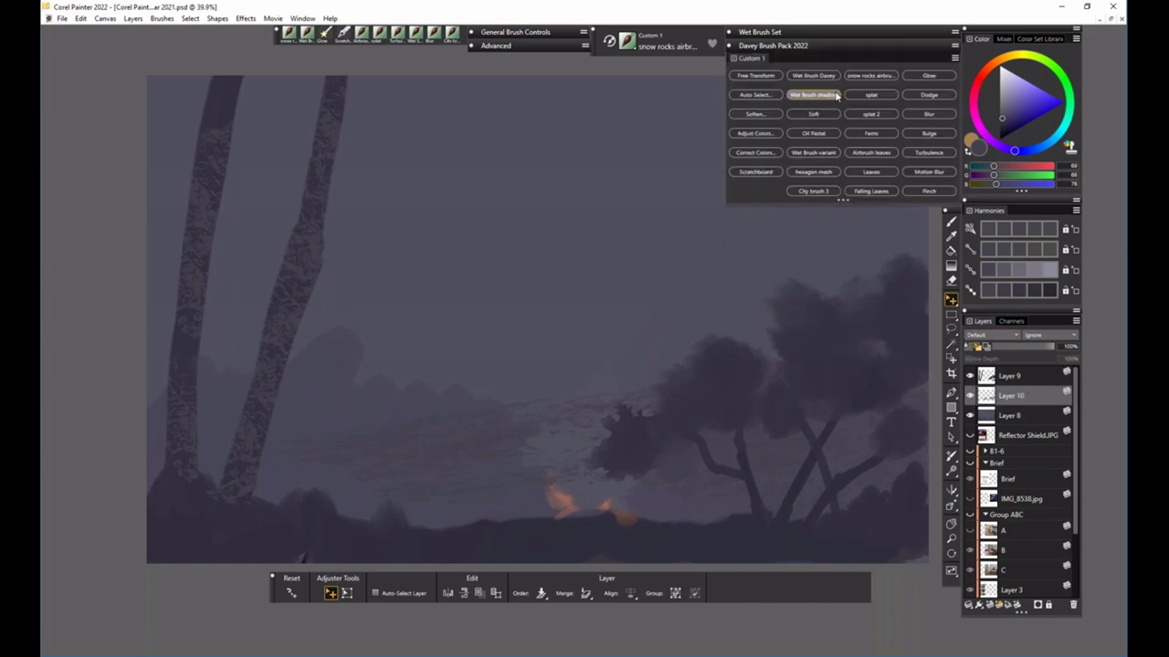
{"action": "left_click", "coordinate": [770, 136]}
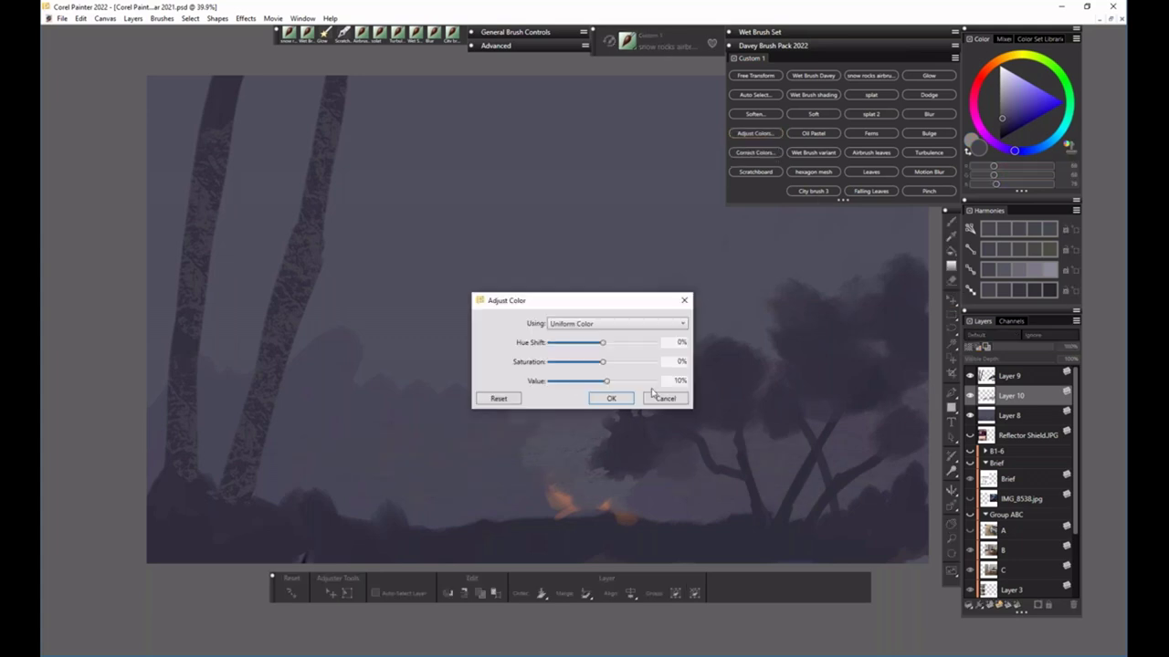
{"action": "left_click_drag", "start_coordinate": [607, 381], "coordinate": [593, 381]}
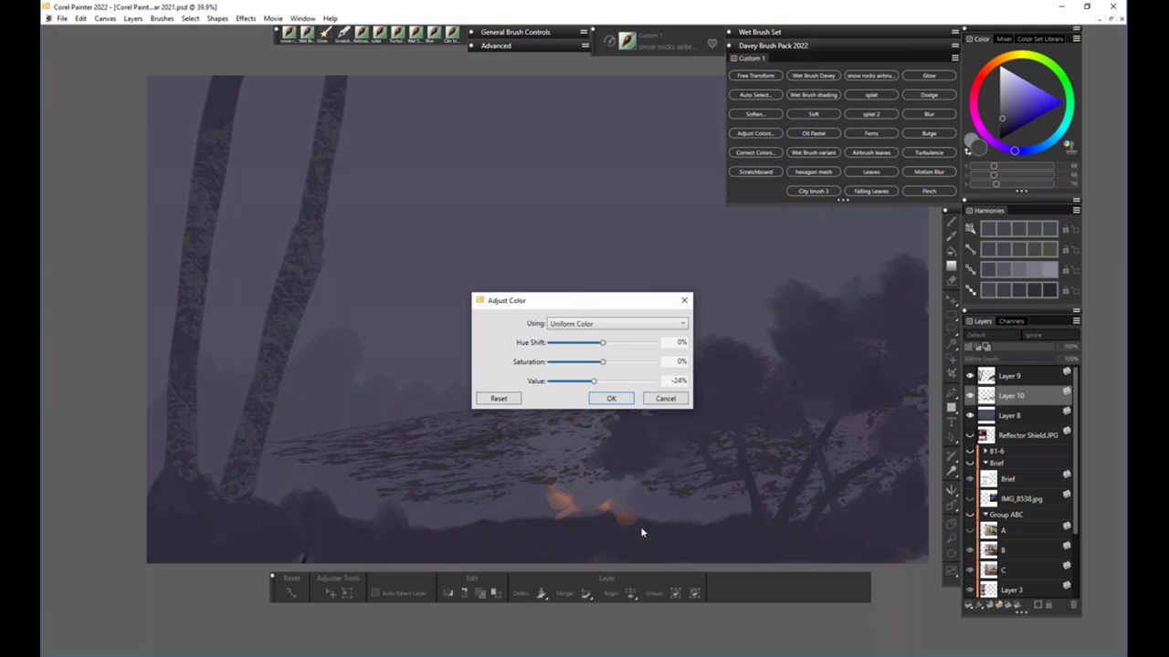
{"action": "left_click", "coordinate": [610, 399]}
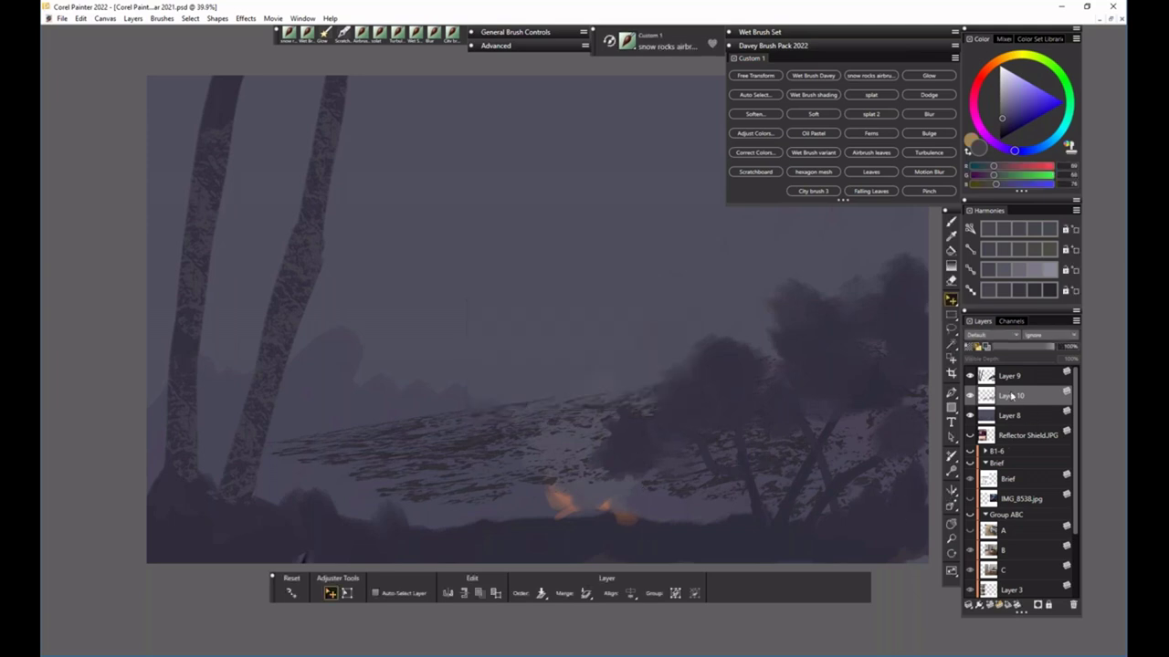
- Compare the scene with and without the darkened texture, and shift it slightly down and left over the ground
{"action": "left_click", "coordinate": [970, 396]}
{"action": "left_click", "coordinate": [970, 396]}
{"action": "left_click_drag", "start_coordinate": [710, 493], "coordinate": [680, 517]}
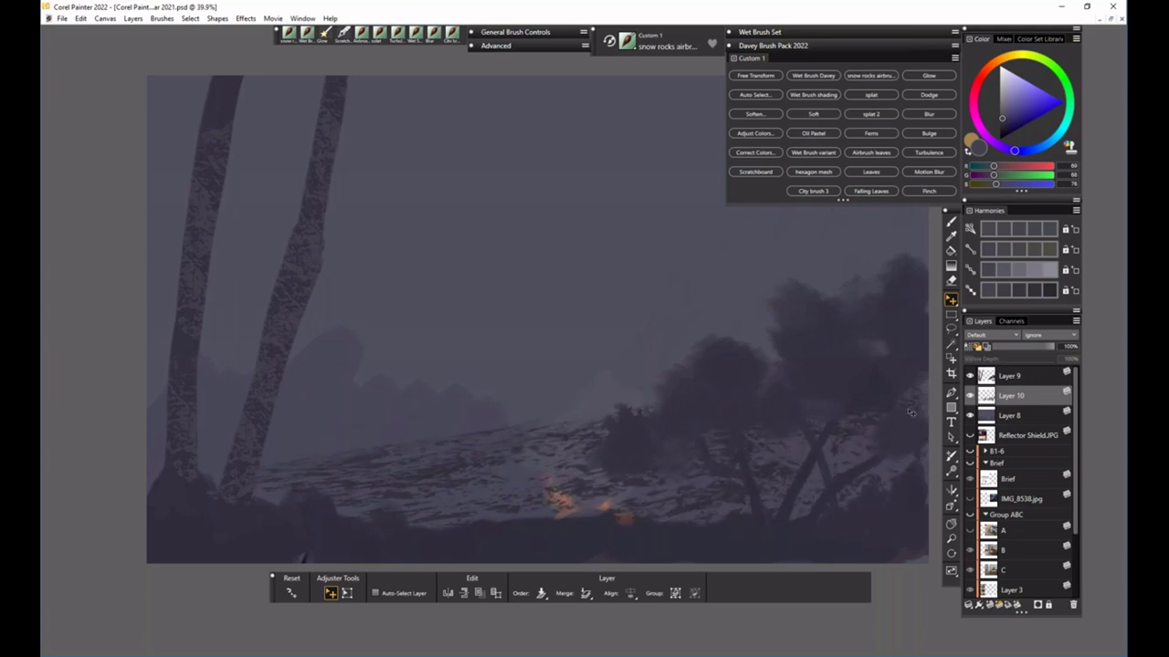
- Set the eraser to size 20.6 and erase texture around the low bushes on the left of the scene
{"action": "key", "text": "d"}
{"action": "key", "text": "b"}
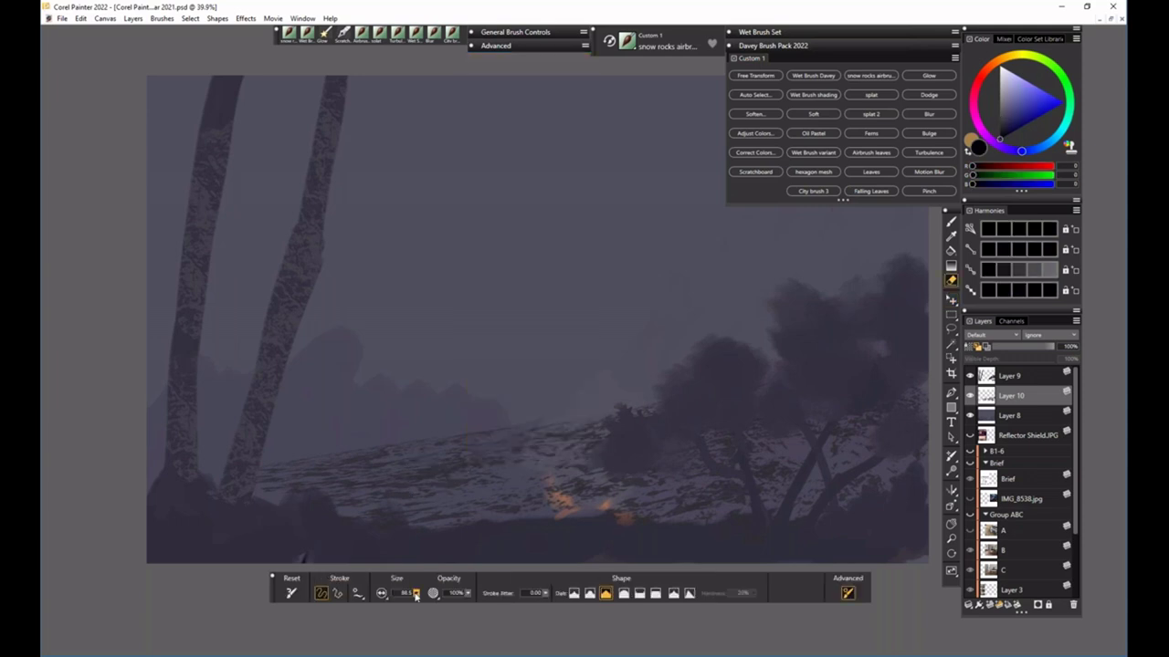
{"action": "left_click_drag", "start_coordinate": [326, 501], "coordinate": [356, 485]}
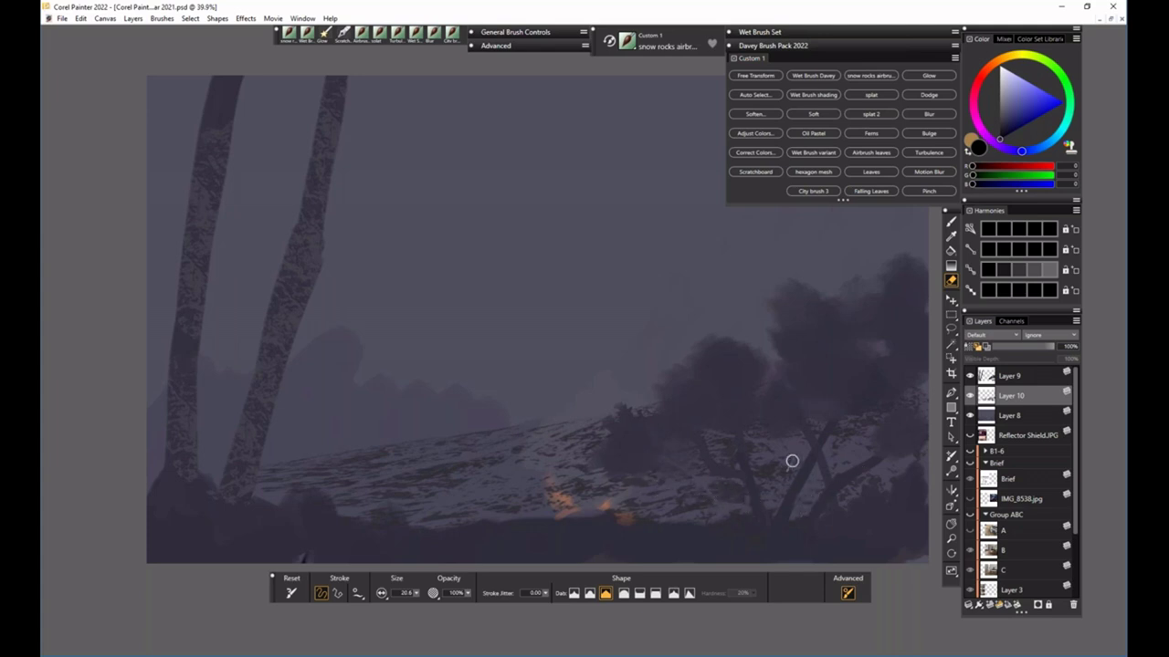
{"action": "left_click", "coordinate": [546, 491], "text": "alt"}
- Nudge the Layer 10 texture further down and left, and compare the scene with and without it
{"action": "key", "text": "f"}
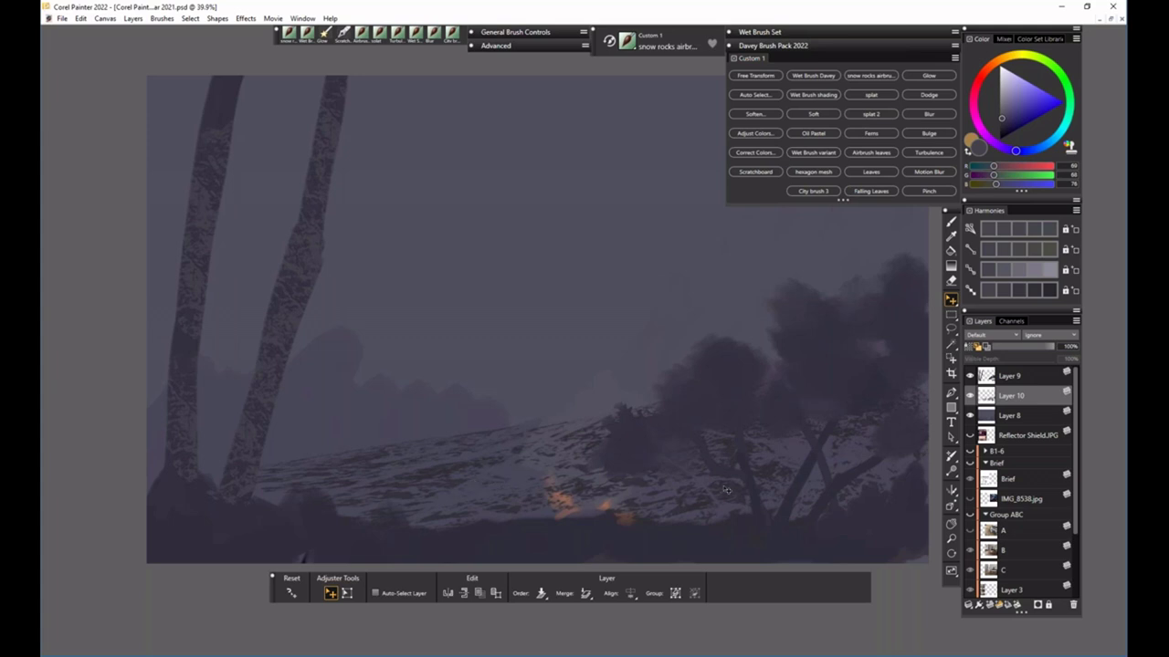
{"action": "left_click", "coordinate": [971, 398]}
{"action": "left_click", "coordinate": [973, 398]}
{"action": "left_click_drag", "start_coordinate": [577, 486], "coordinate": [535, 505]}
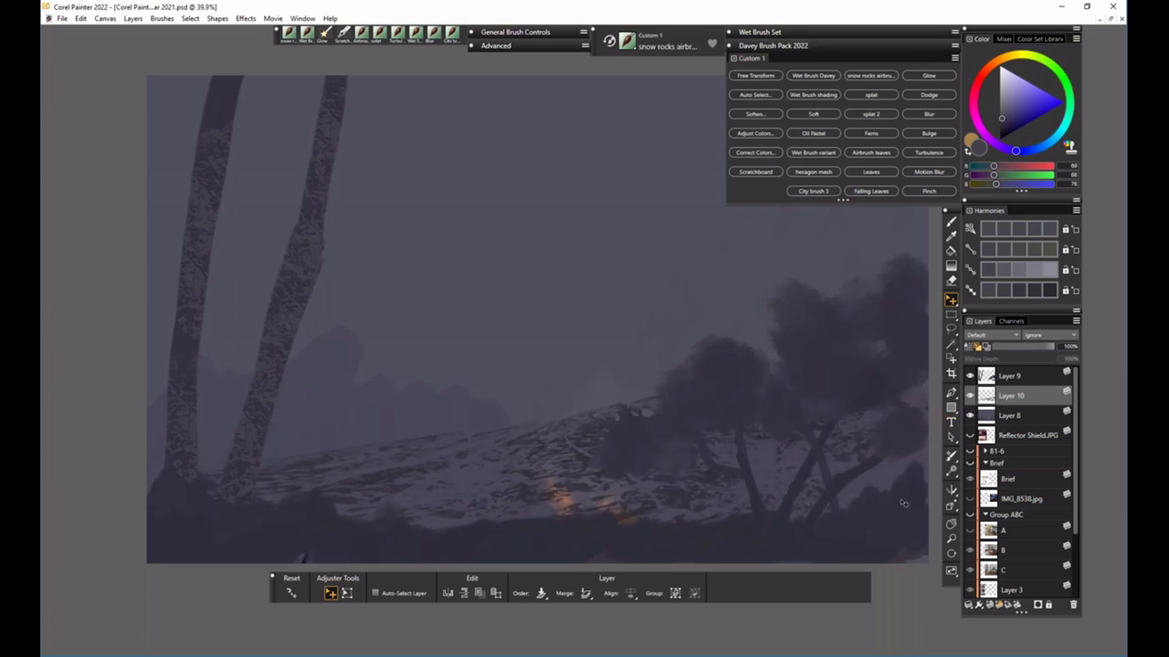
{"action": "left_click", "coordinate": [971, 397]}
{"action": "left_click", "coordinate": [972, 398]}
{"action": "left_click", "coordinate": [972, 397]}
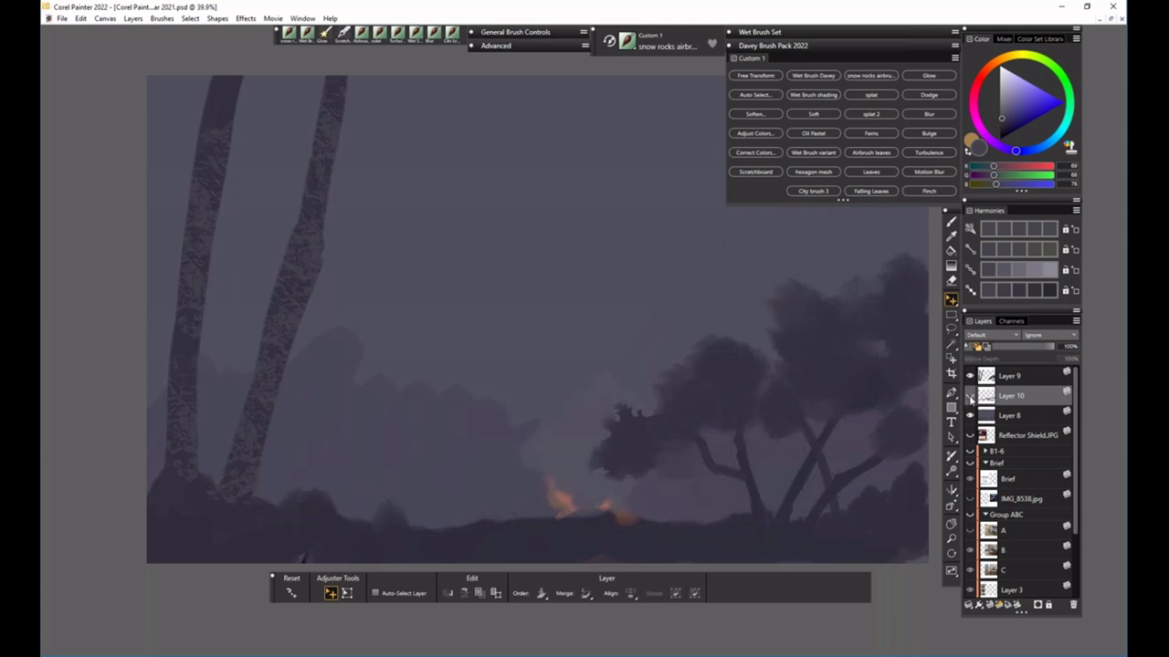
{"action": "left_click", "coordinate": [971, 398]}
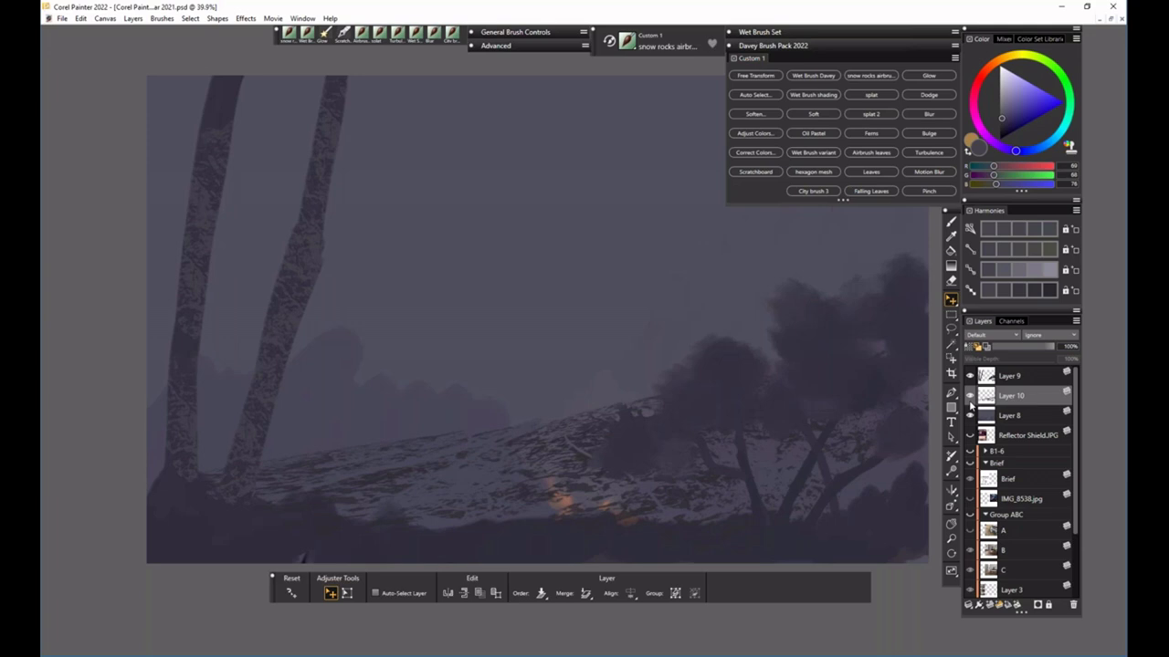
- Paint a lighter grey-violet (RGB 110, 110, 128) texture over the sky on Layer 8 with the snow rocks airbrush
{"action": "left_click", "coordinate": [1022, 415]}
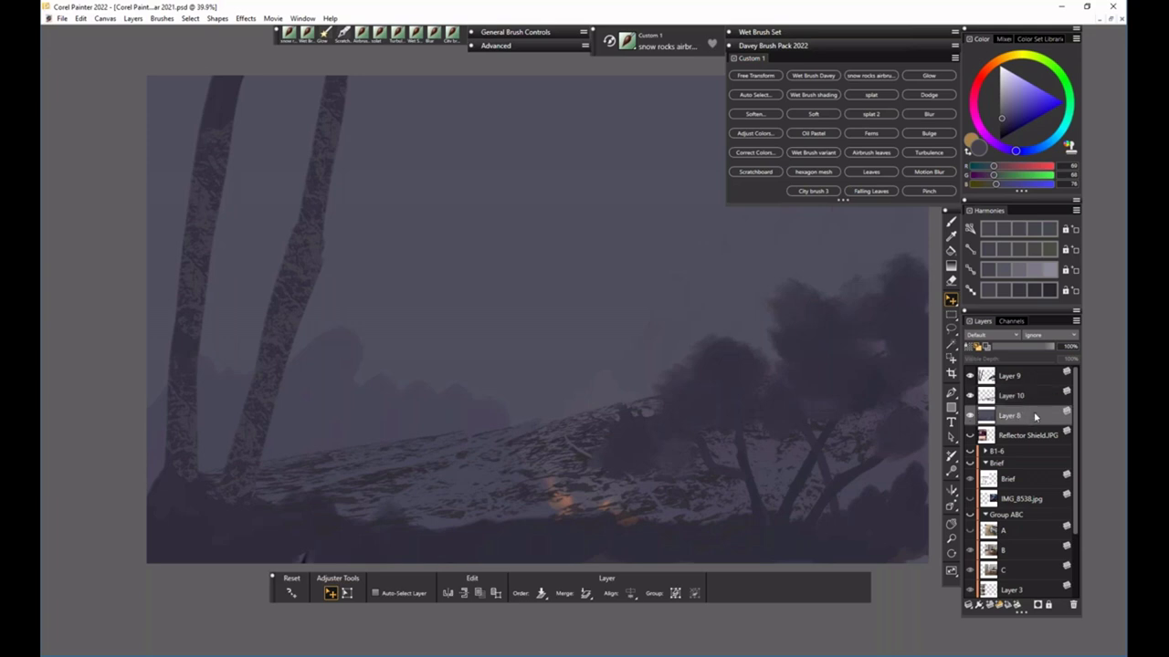
{"action": "left_click", "coordinate": [953, 224]}
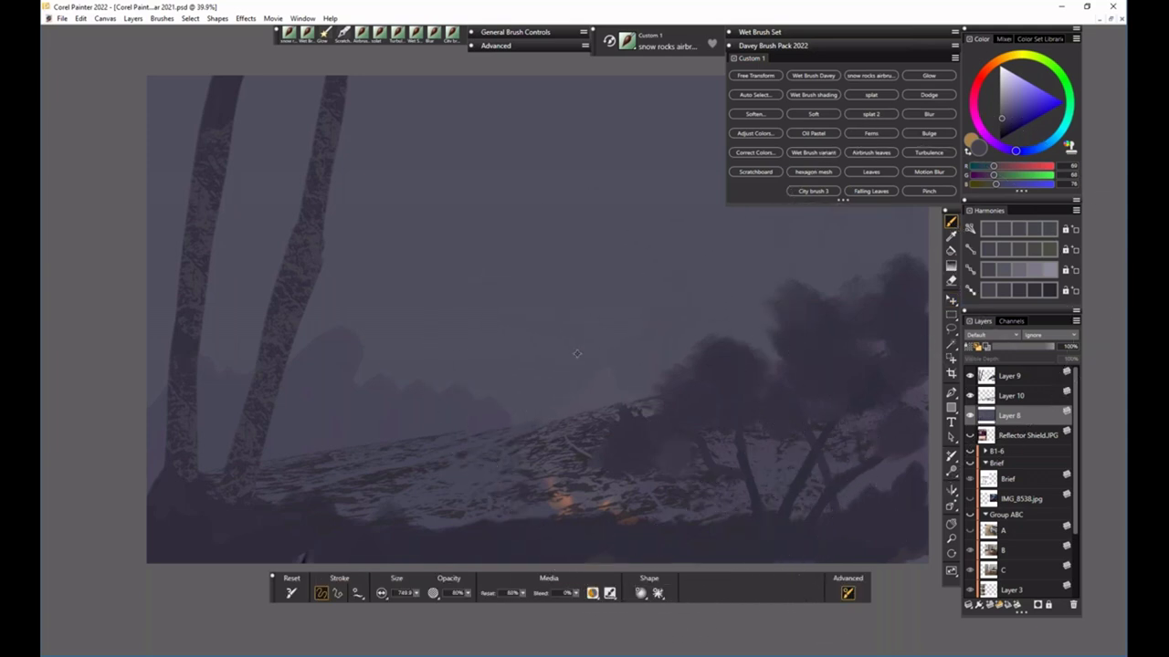
{"action": "left_click", "coordinate": [1004, 104]}
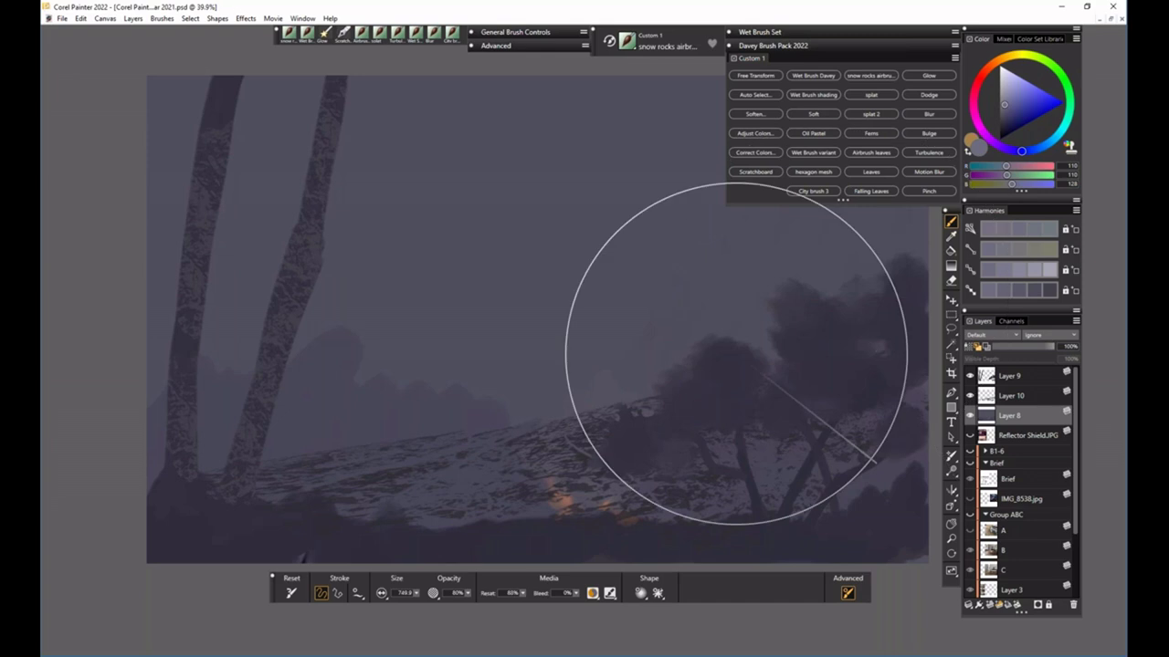
{"action": "mouse_move", "coordinate": [438, 75]}
{"action": "left_mouse_down"}
{"action": "mouse_move", "coordinate": [470, 137]}
{"action": "mouse_move", "coordinate": [452, 210]}
{"action": "mouse_move", "coordinate": [562, 156]}
{"action": "mouse_move", "coordinate": [721, 247]}
{"action": "mouse_move", "coordinate": [785, 228]}
{"action": "mouse_move", "coordinate": [496, 196]}
{"action": "left_mouse_up"}
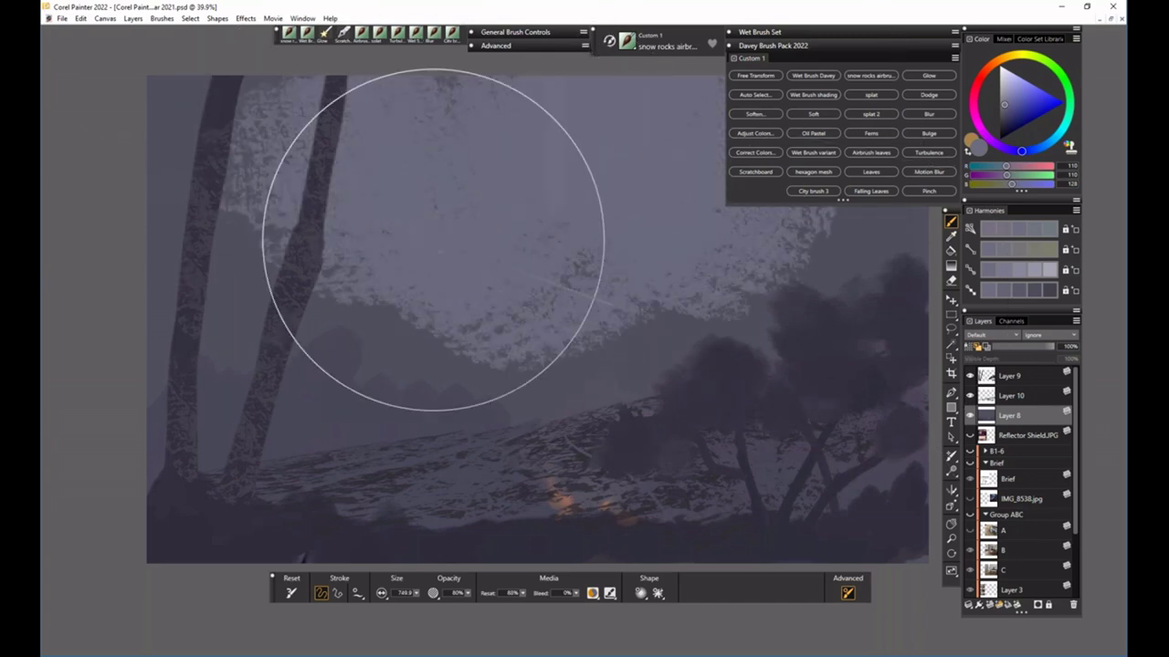